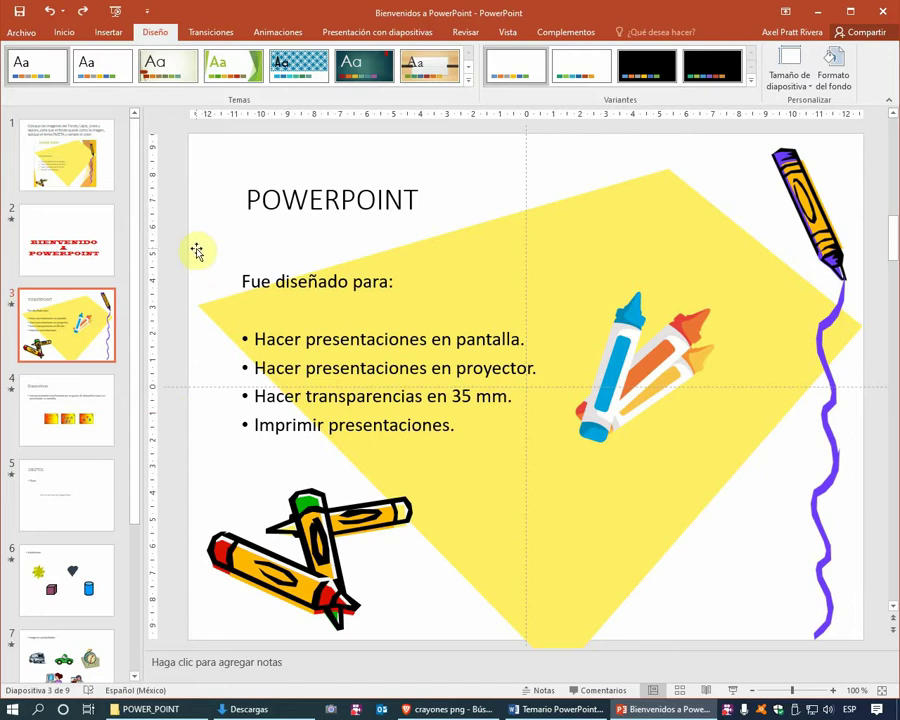
Show slide 1 and highlight 'tema FACETA' in its instruction title to read it.
left_click(83, 184)
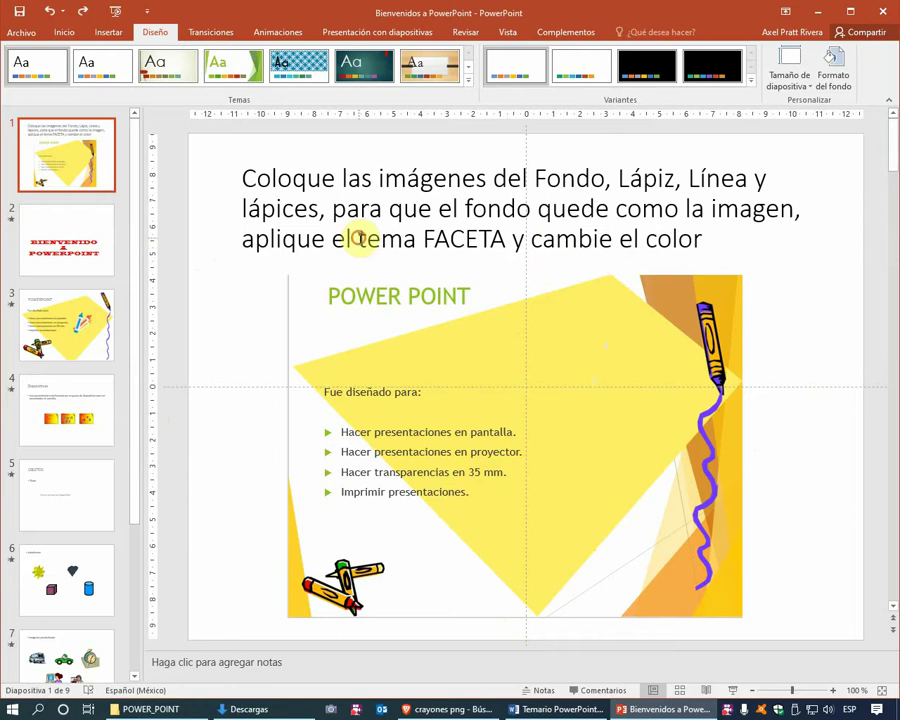
left_click_drag(358, 238, 506, 240)
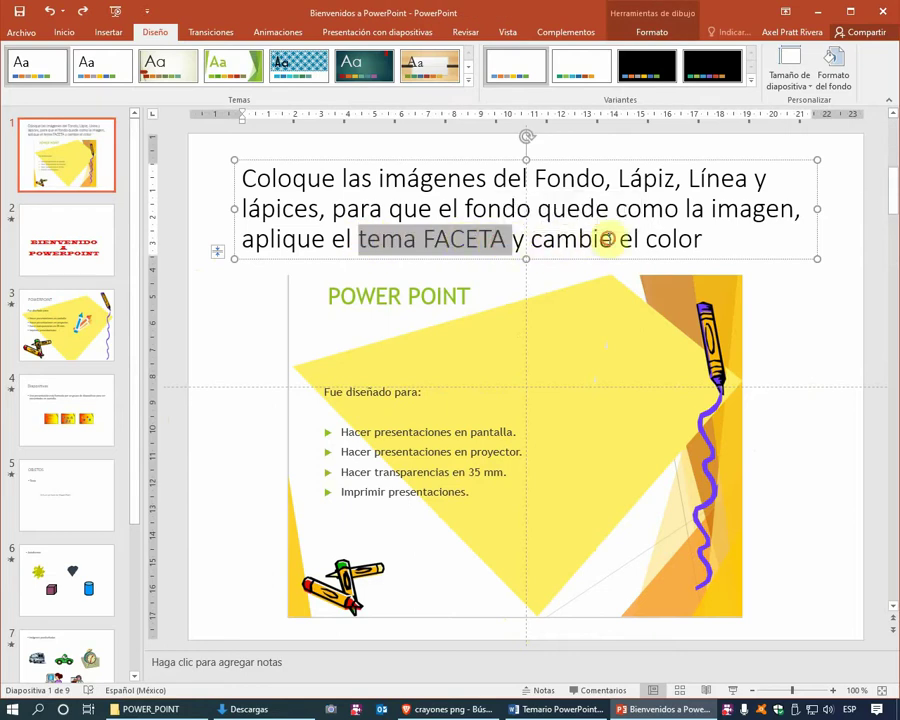
left_click(610, 238)
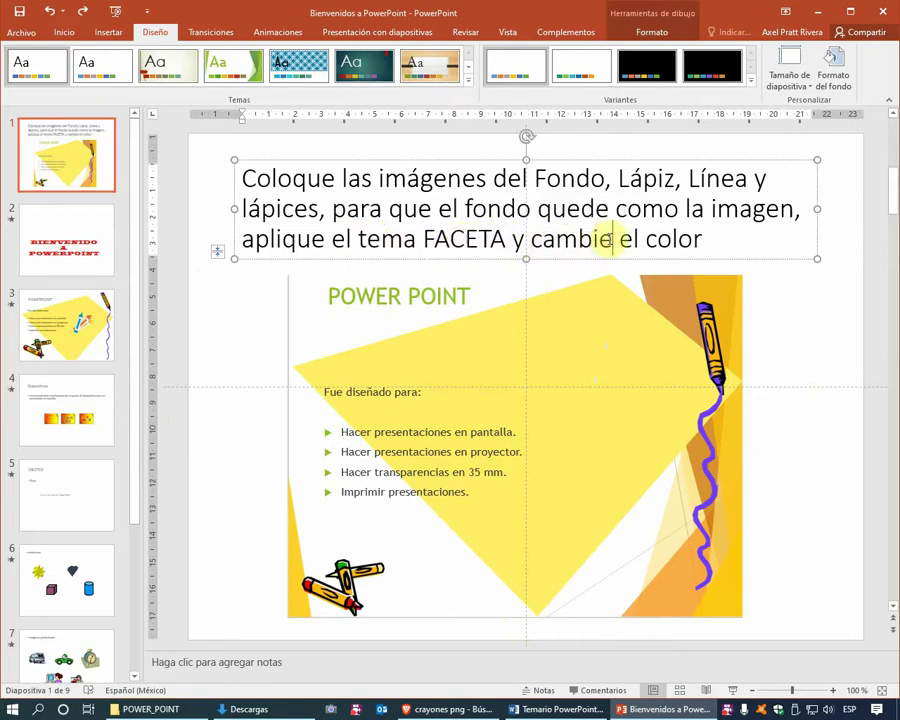
left_click(73, 175)
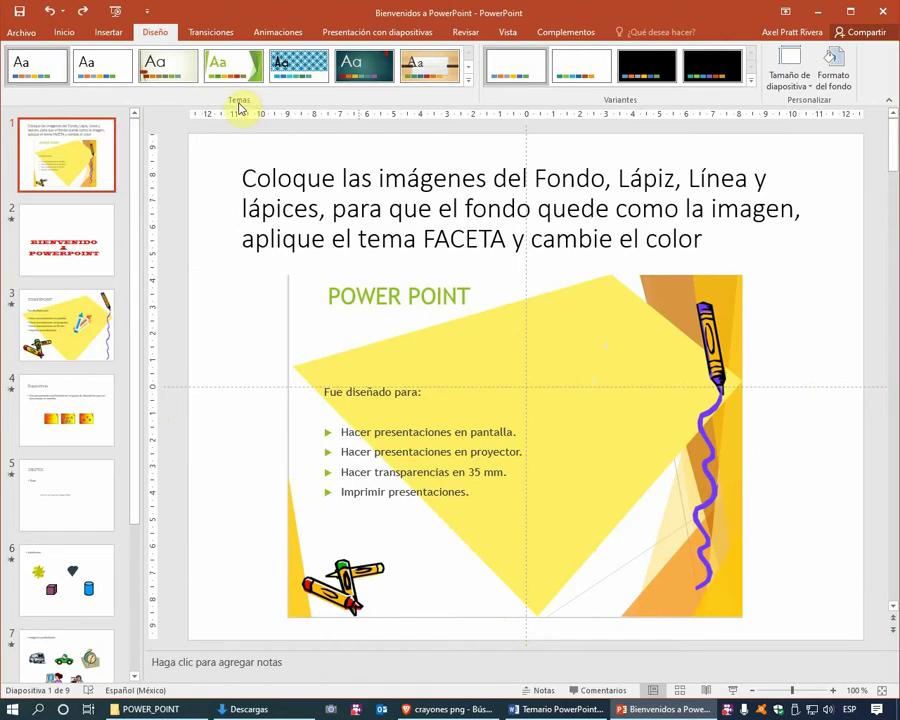
Pick Faceta from the expanded Diseño themes gallery for all slides.
left_click(469, 81)
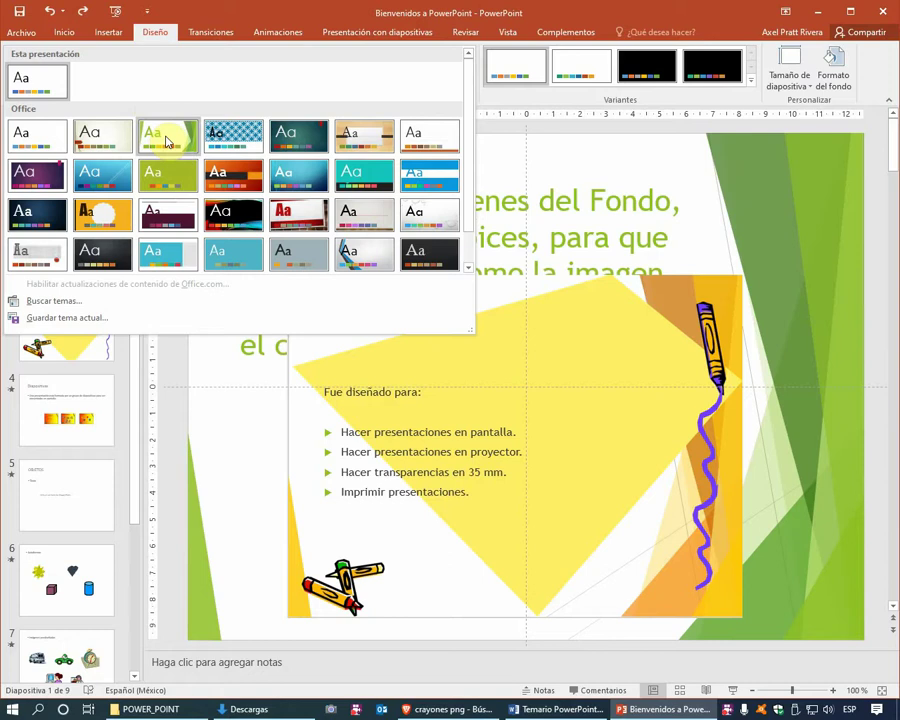
left_click(167, 141)
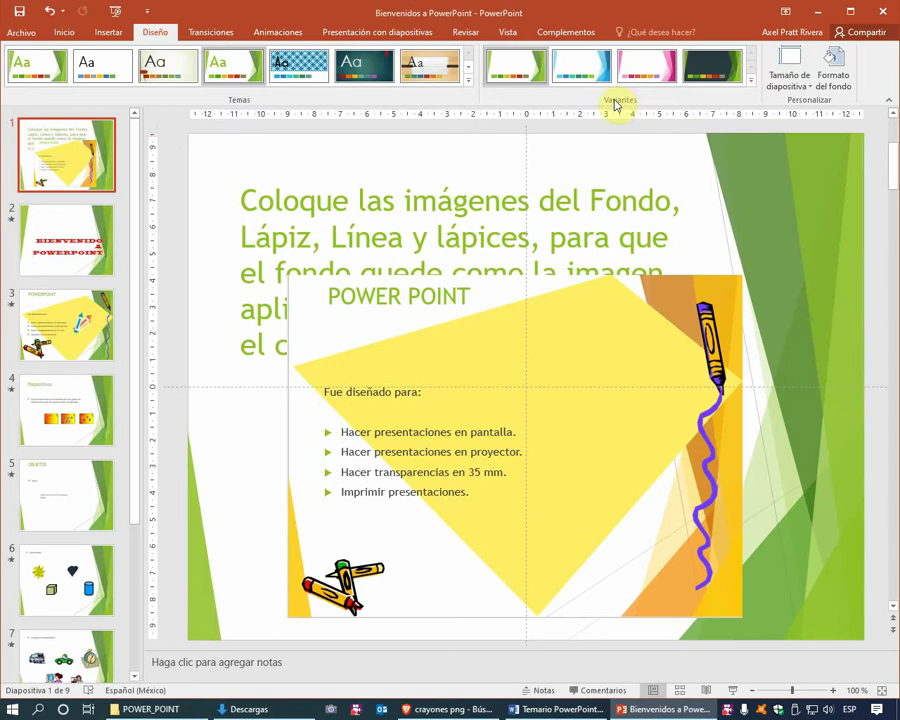
Choose the Amarillo colour scheme under Variantes > Colores.
left_click(752, 84)
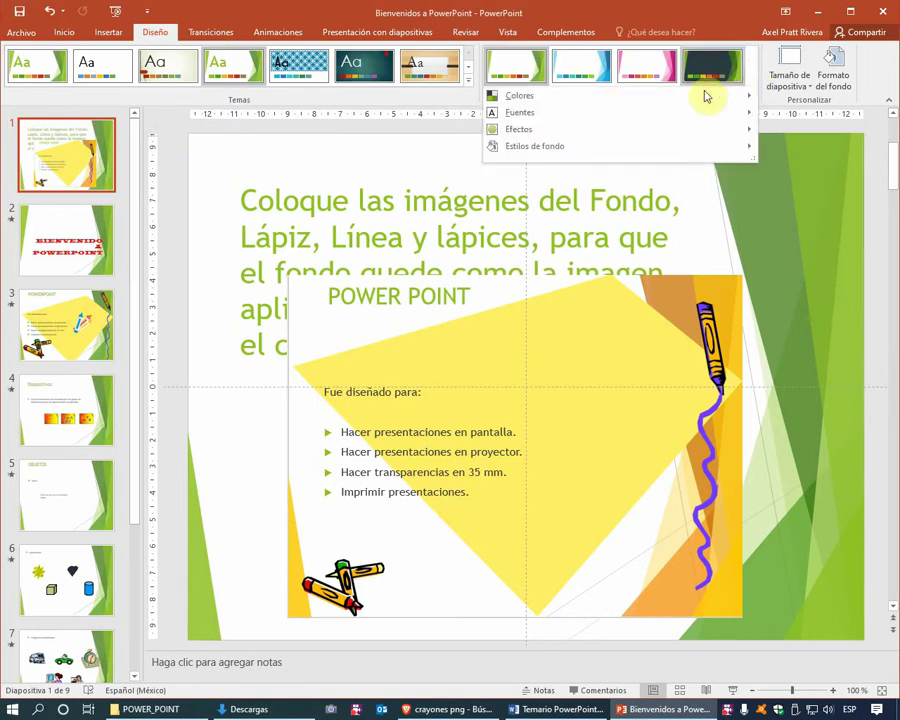
mouse_move(536, 100)
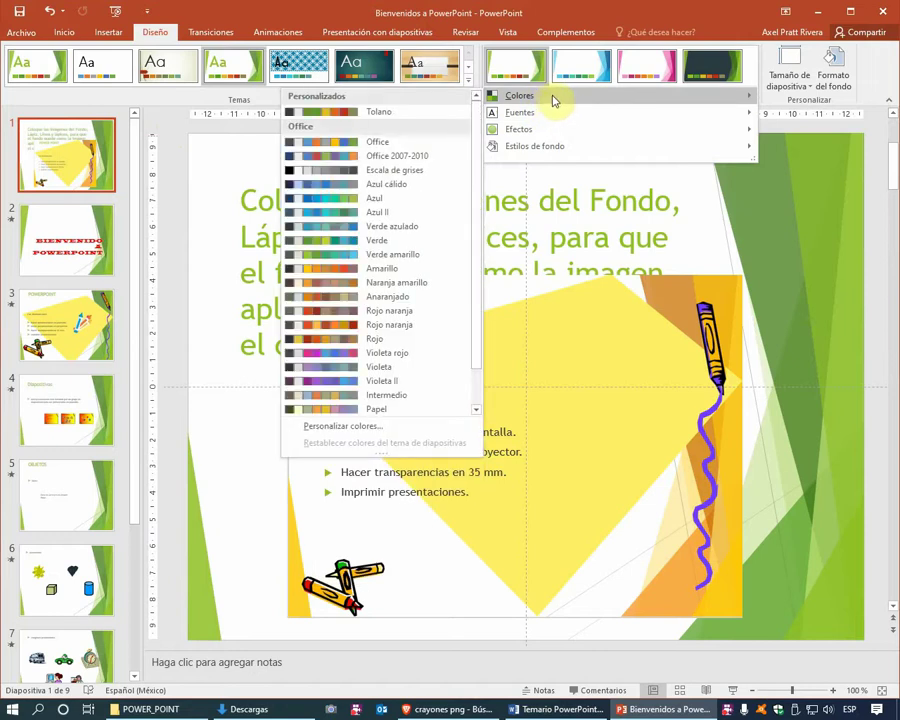
mouse_move(566, 147)
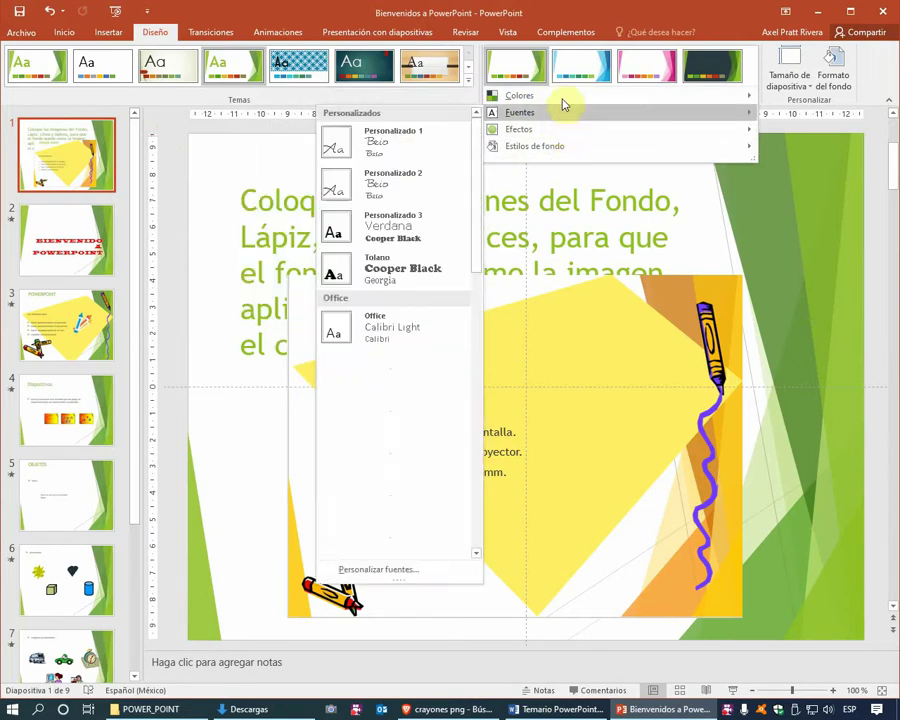
mouse_move(570, 102)
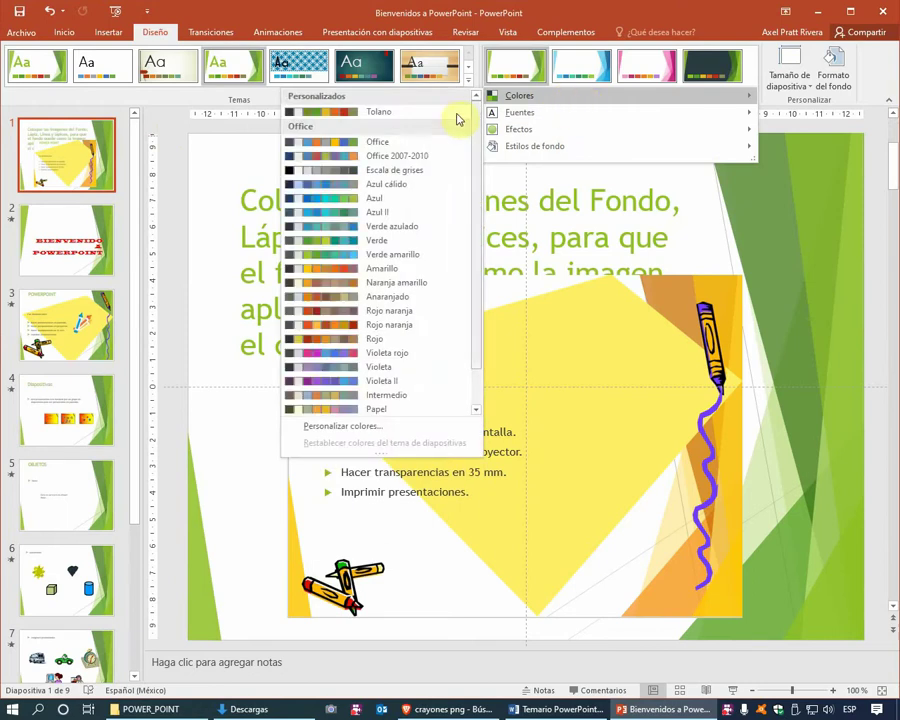
left_click(390, 272)
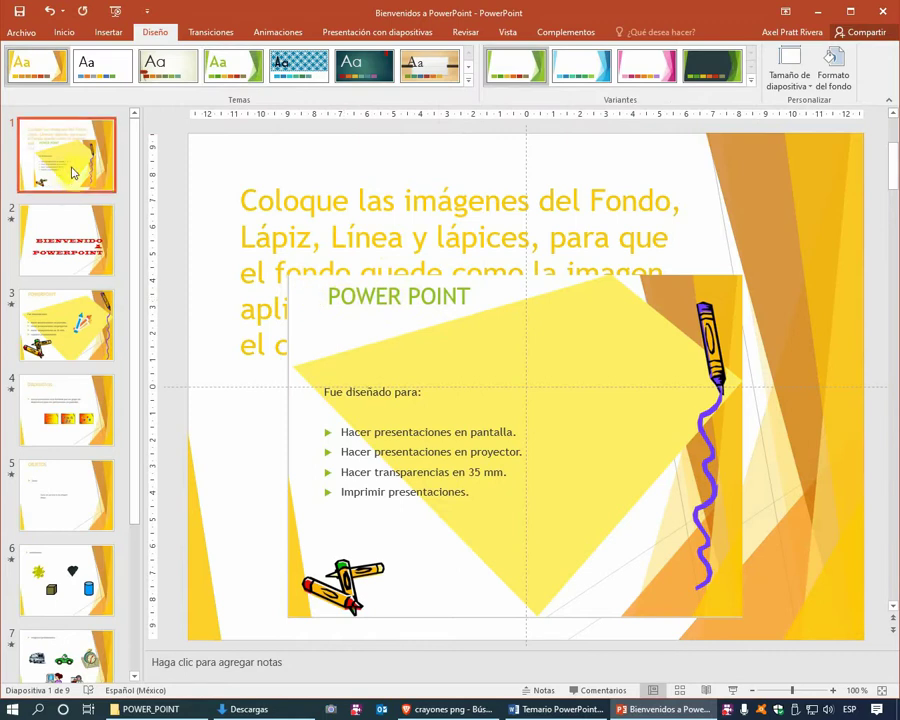
On slide 3, select the background picture and nudge it left and back right.
left_click(80, 325)
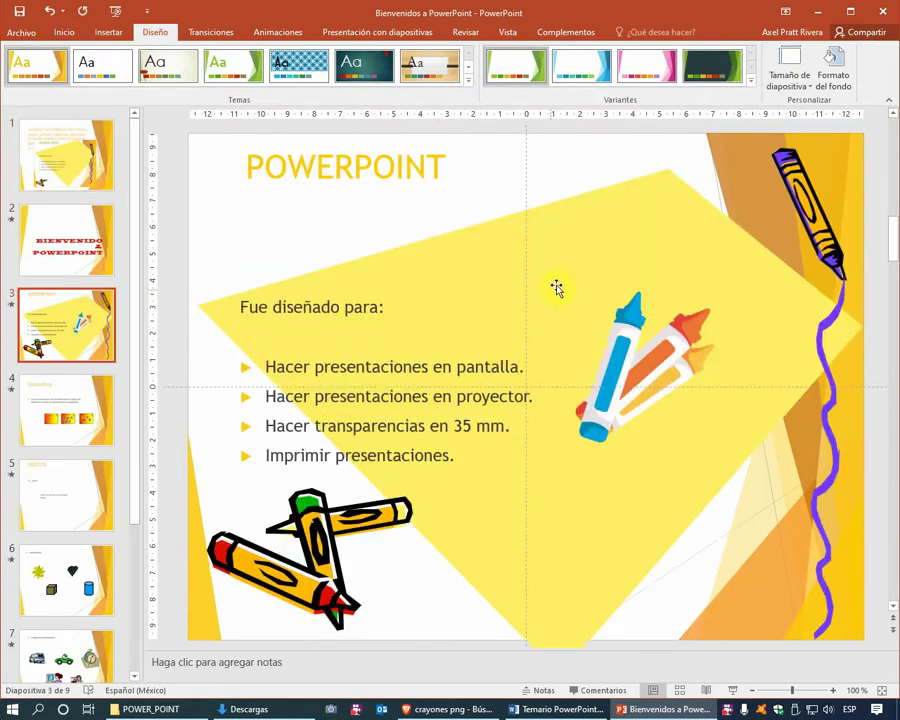
left_click(561, 282)
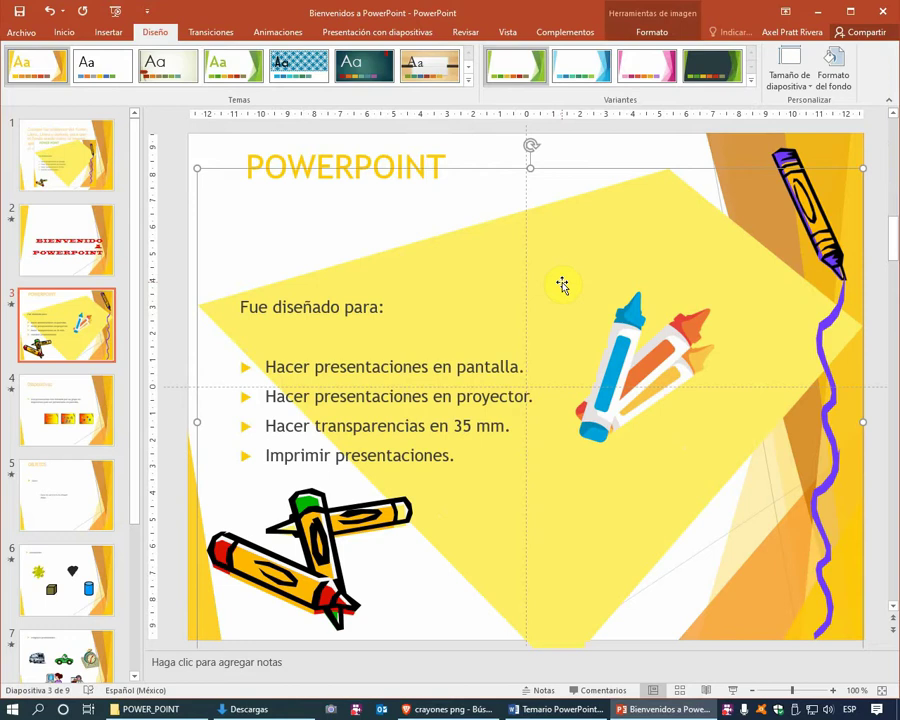
key("Left")
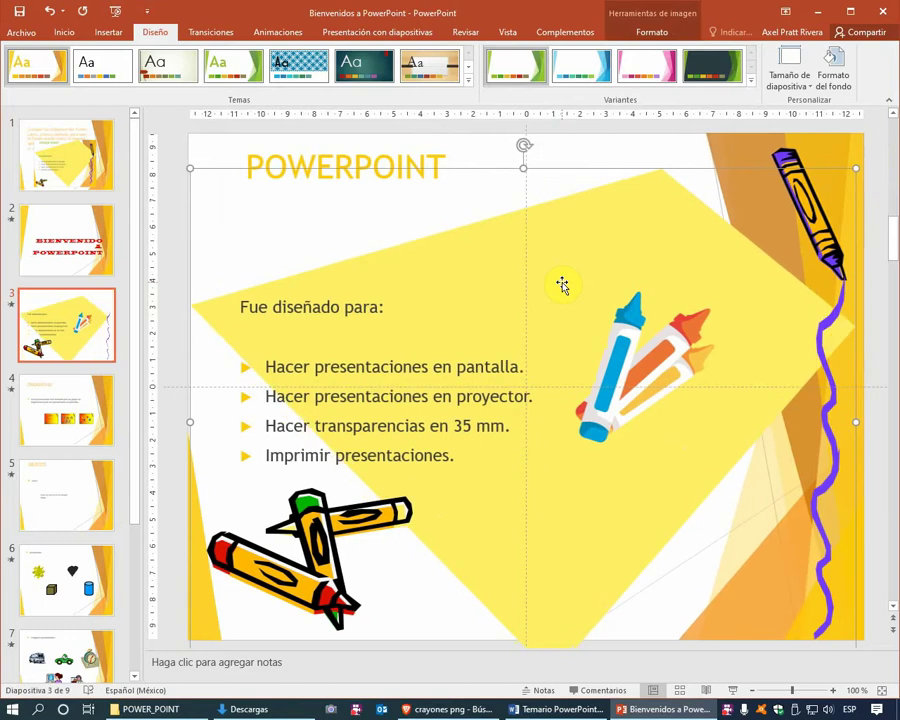
key("Right")
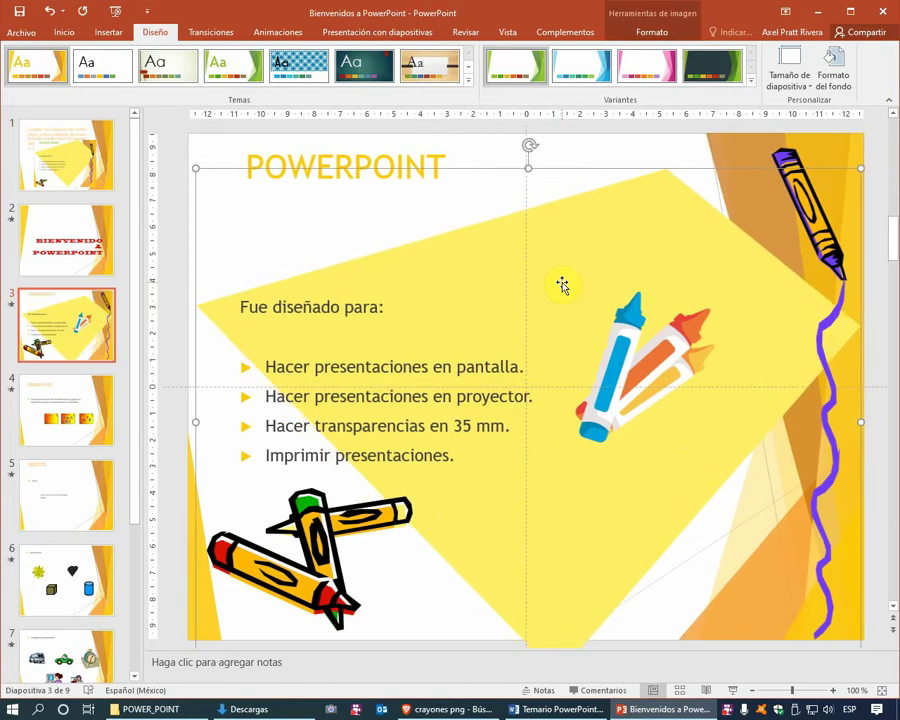
left_click(482, 158)
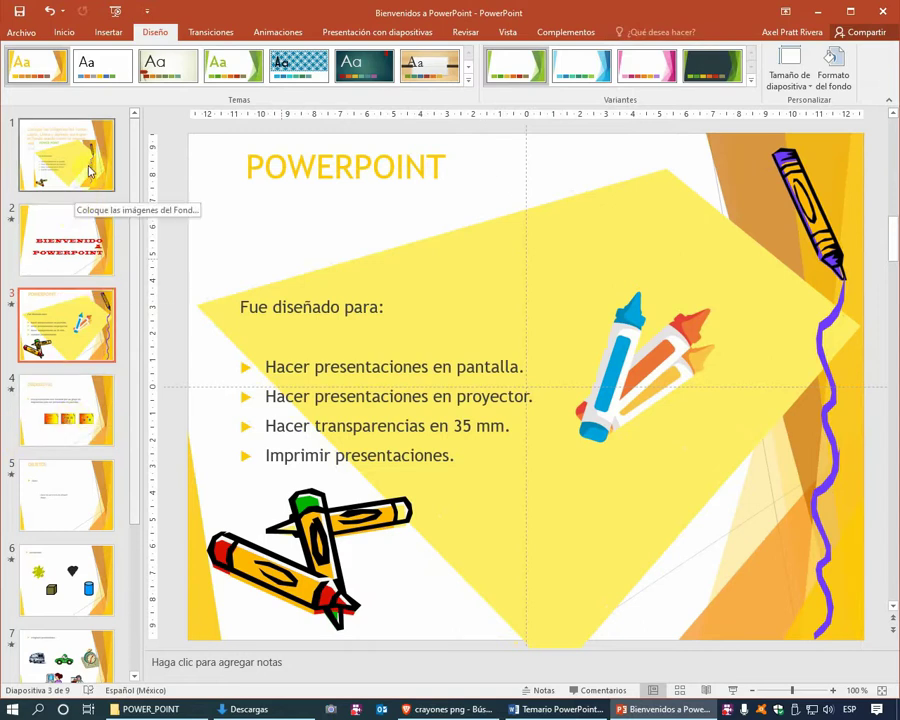
Check slide 4, then return to slide 3 and reselect its background picture.
left_click(83, 398)
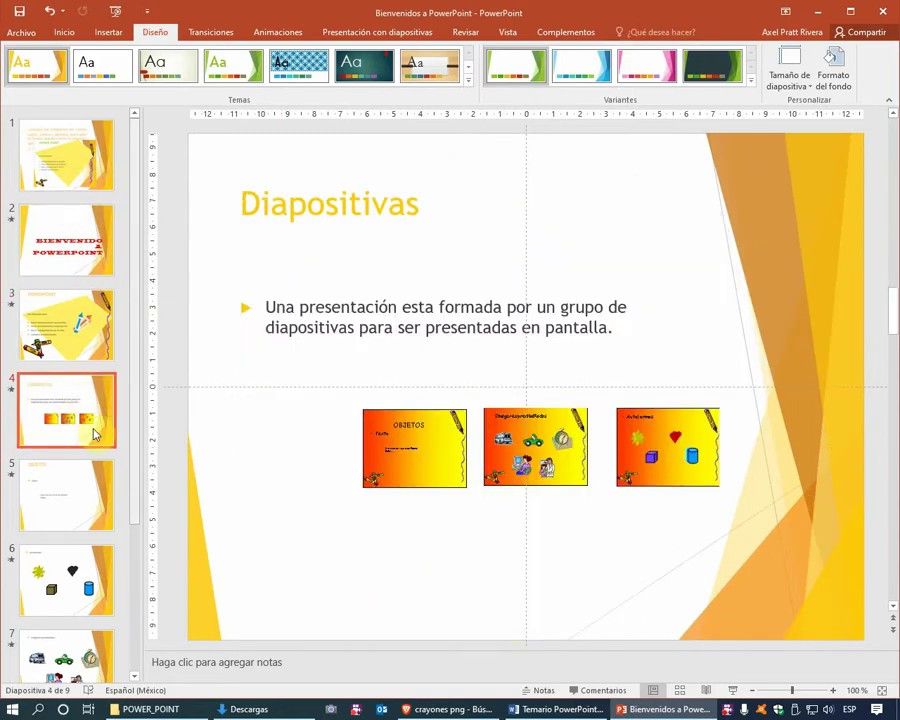
left_click(97, 325)
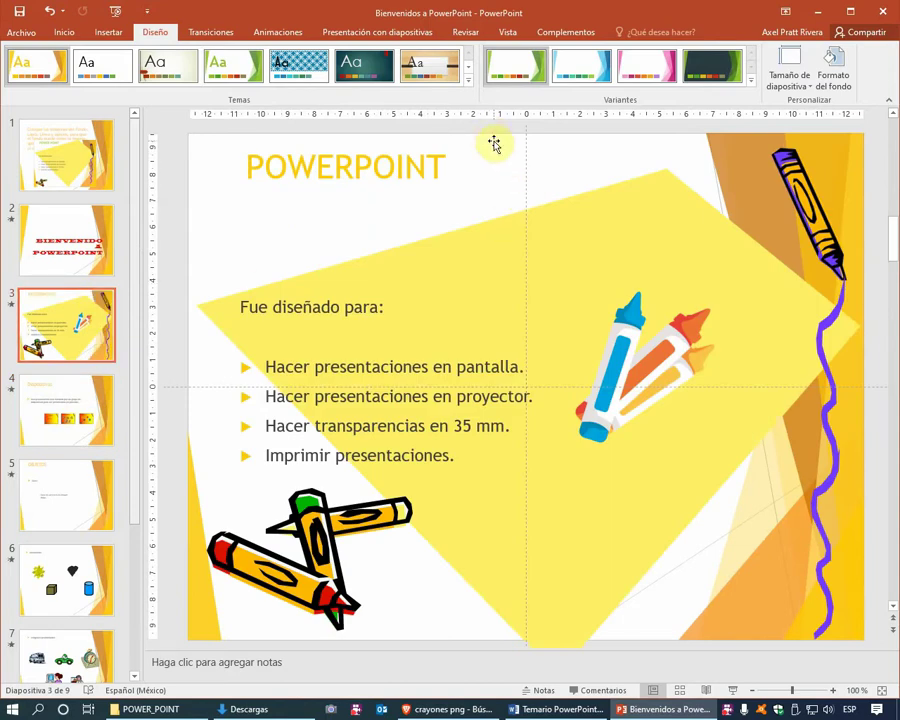
left_click(748, 191)
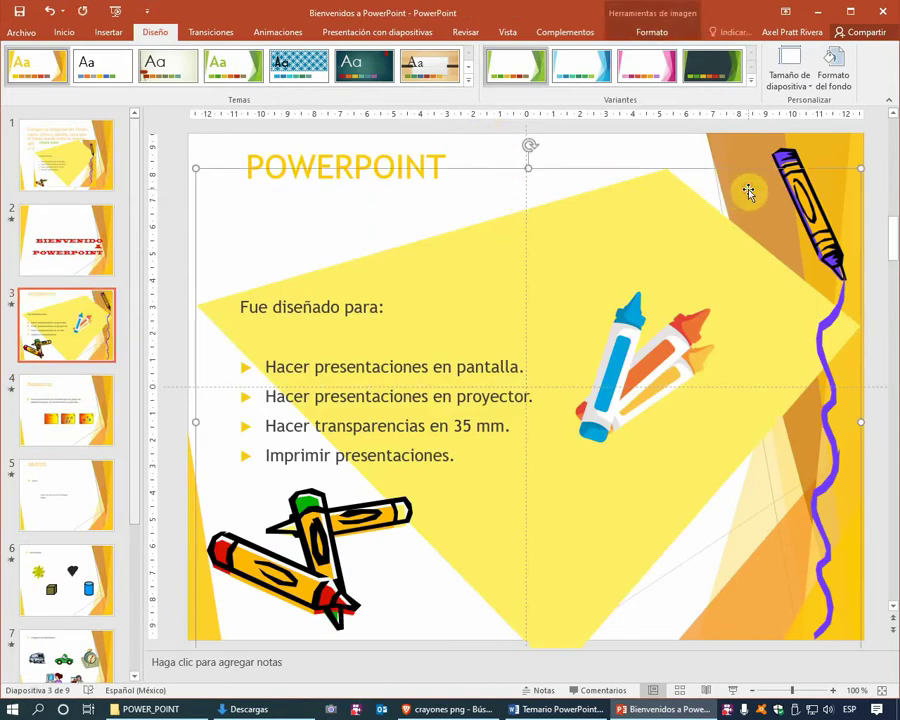
left_click(753, 80)
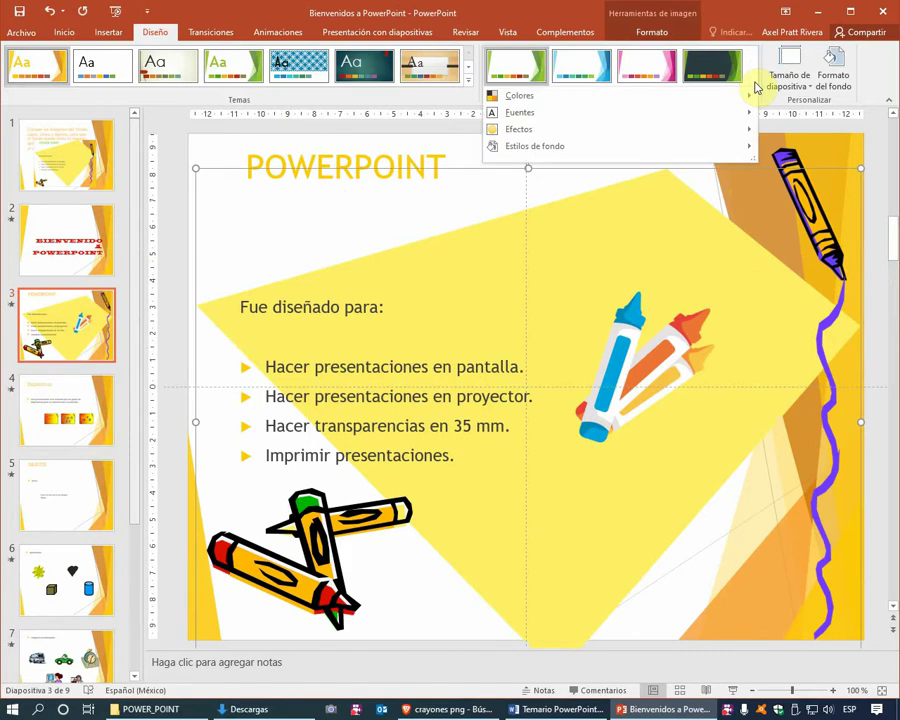
left_click(678, 10)
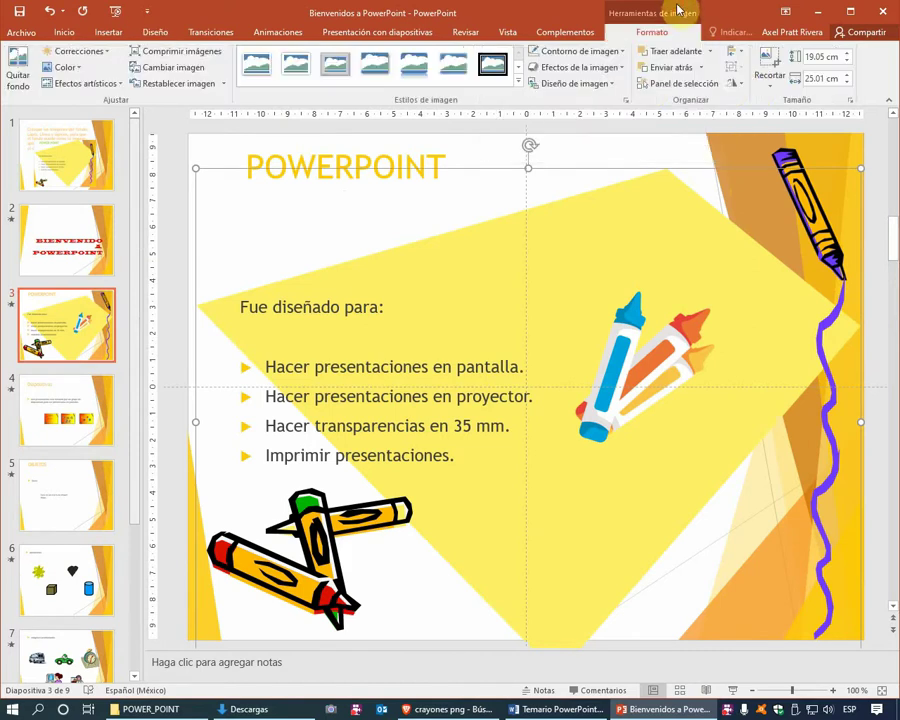
Save the file to Documentos as 'Bienvenidos a PowerPoint 2' via Guardar como.
left_click(74, 35)
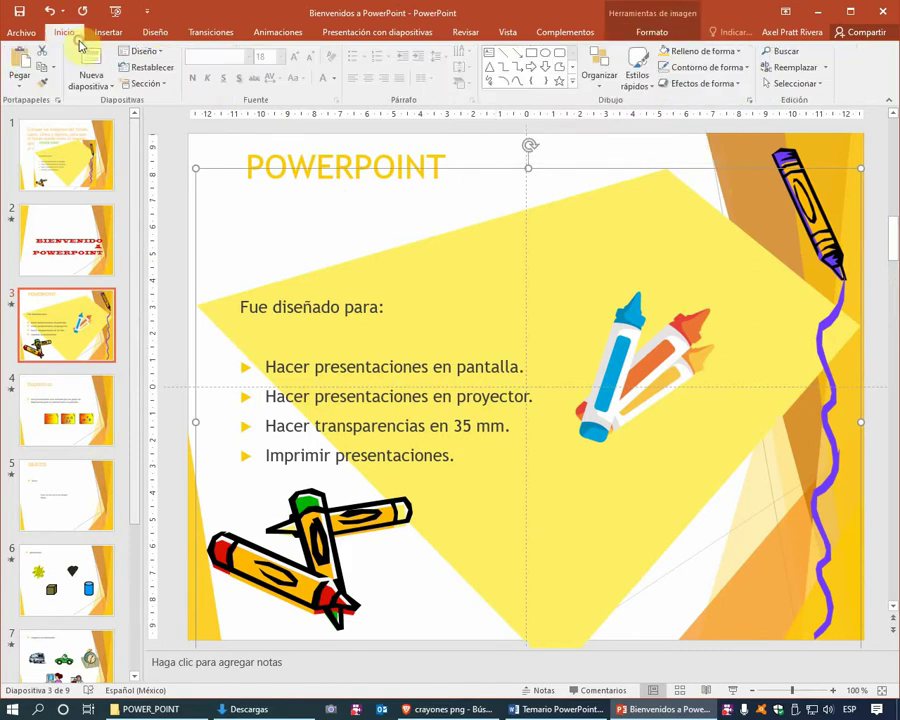
left_click(12, 37)
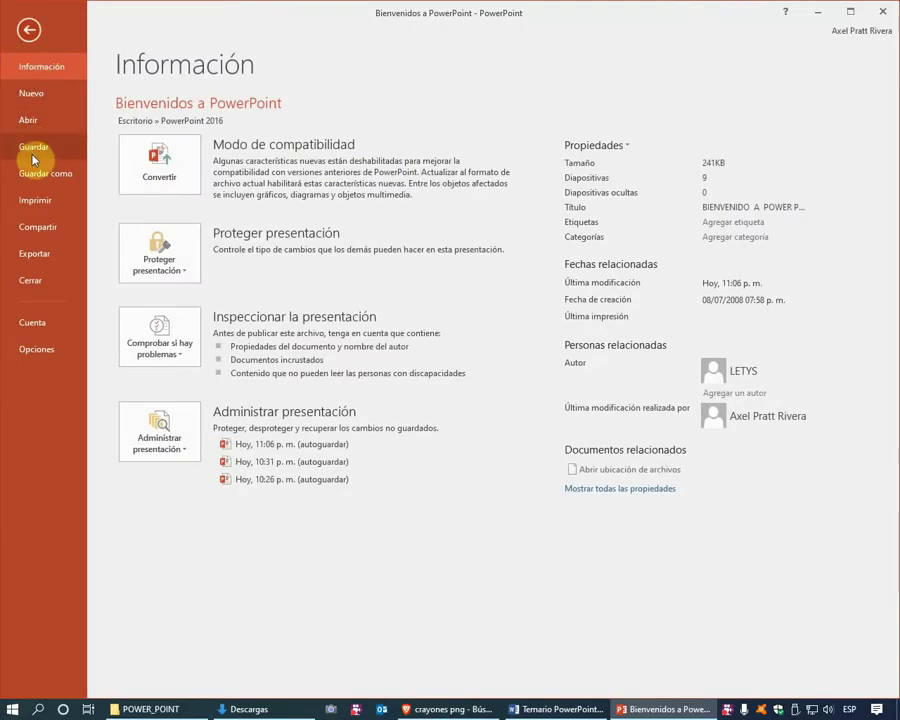
left_click(33, 175)
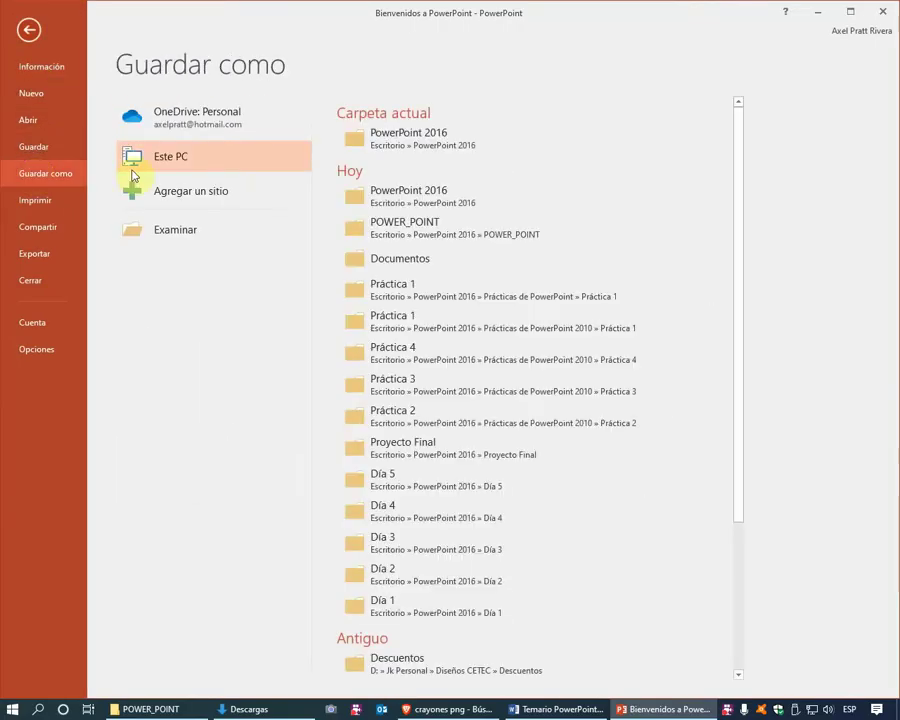
left_click(200, 234)
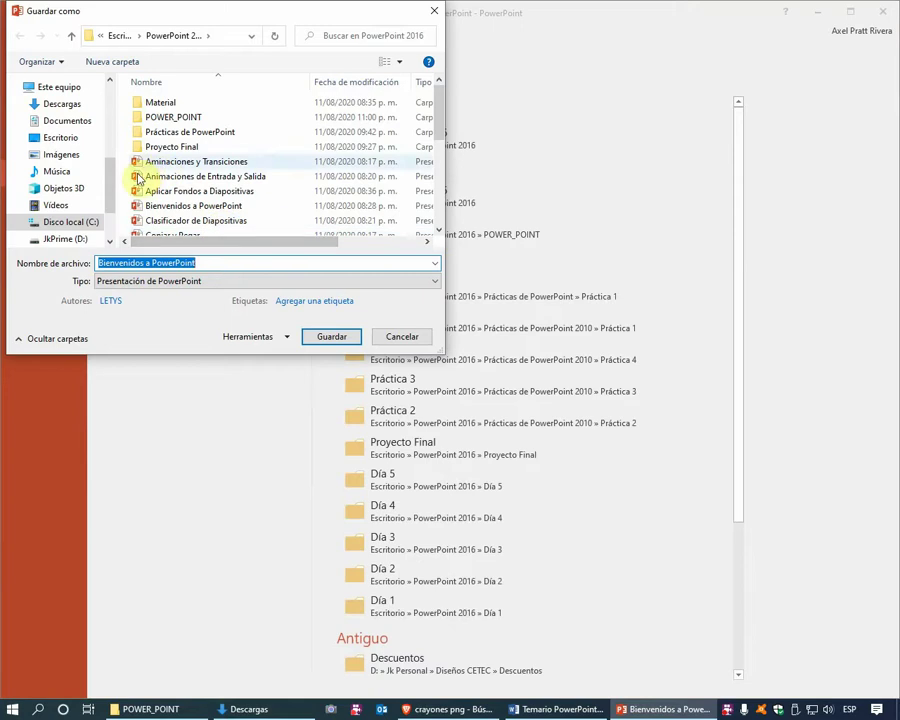
left_click(75, 124)
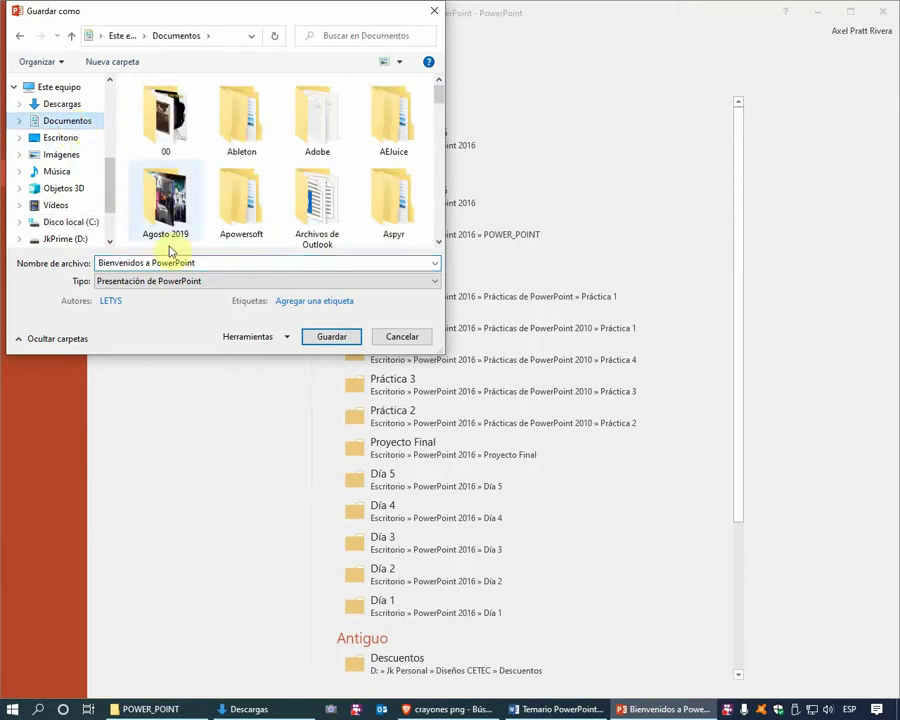
left_click(215, 261)
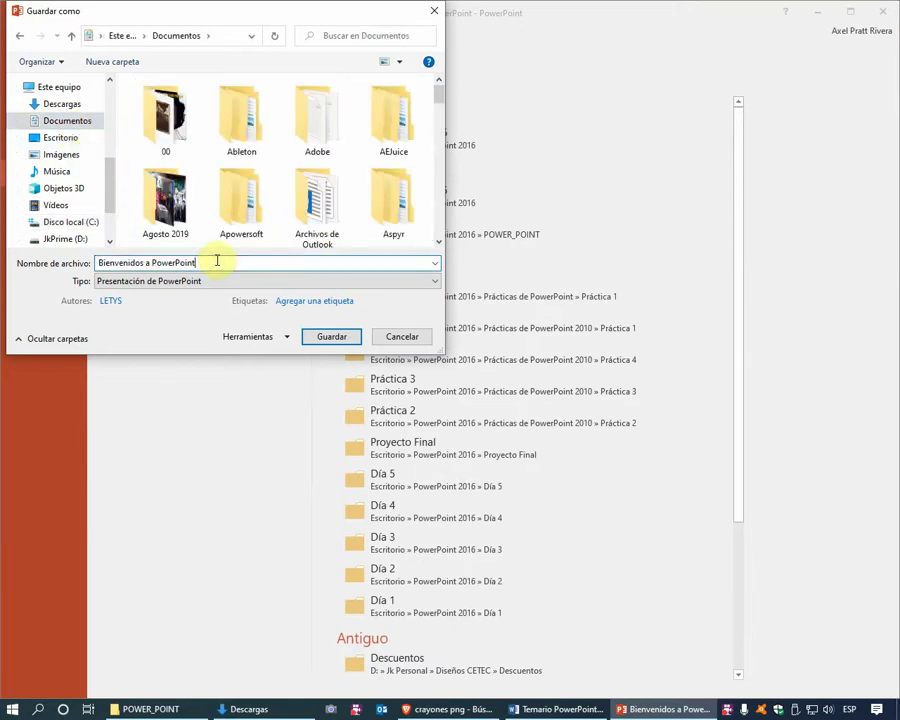
type("2")
left_click(331, 336)
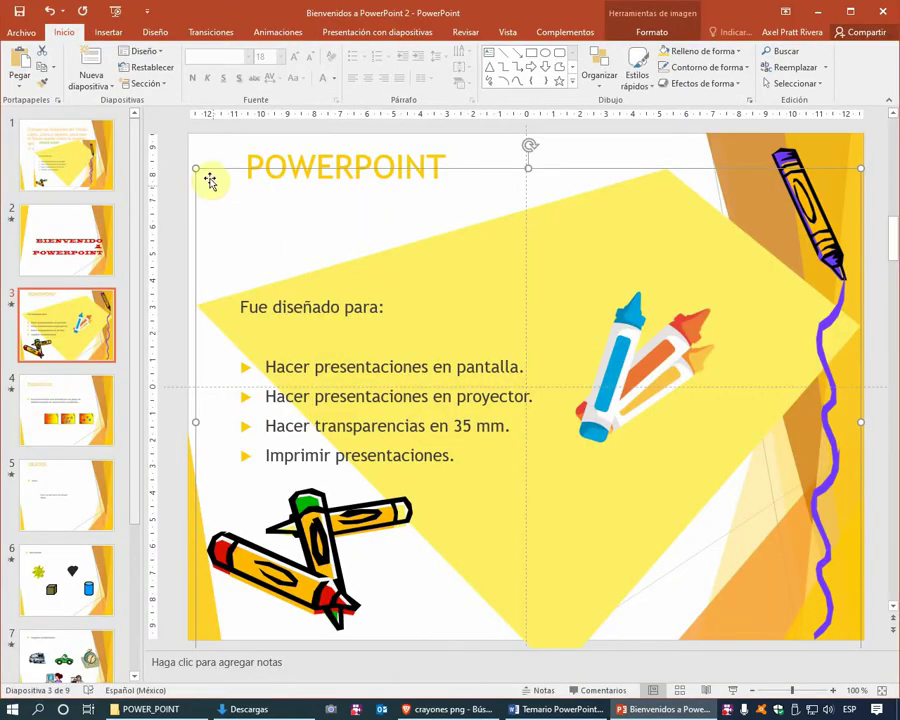
Deselect the picture and view slides 4, 5 and 6.
left_click(197, 147)
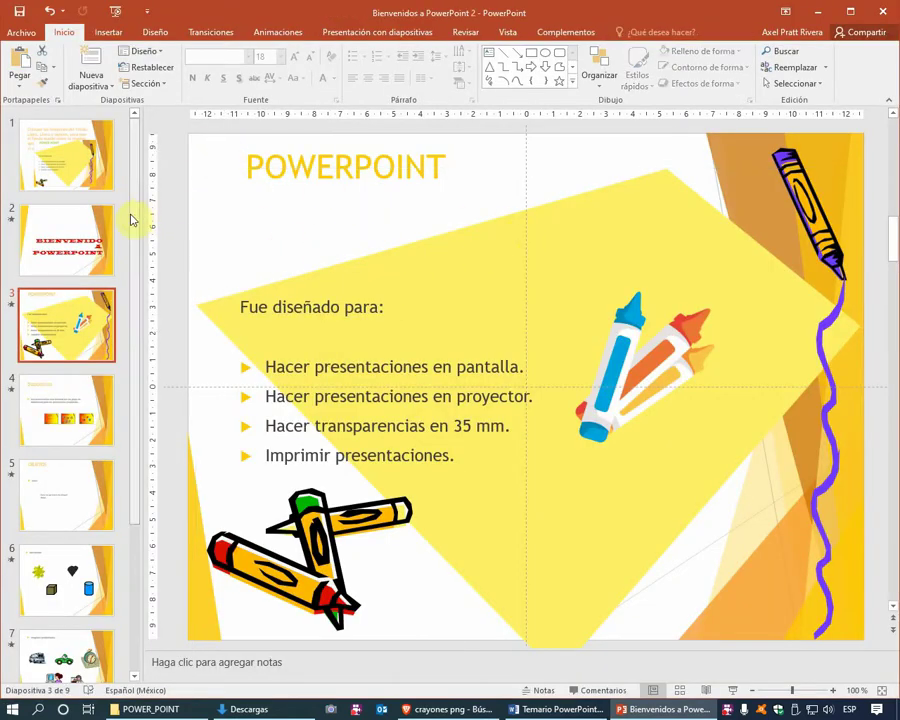
left_click(83, 395)
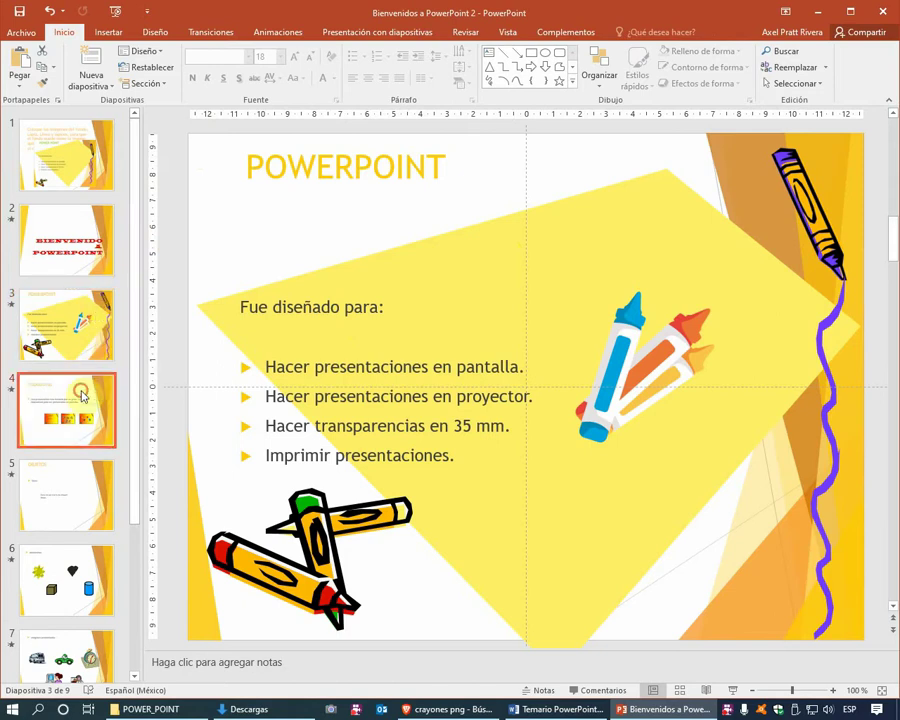
scroll(80, 394, "down", 3)
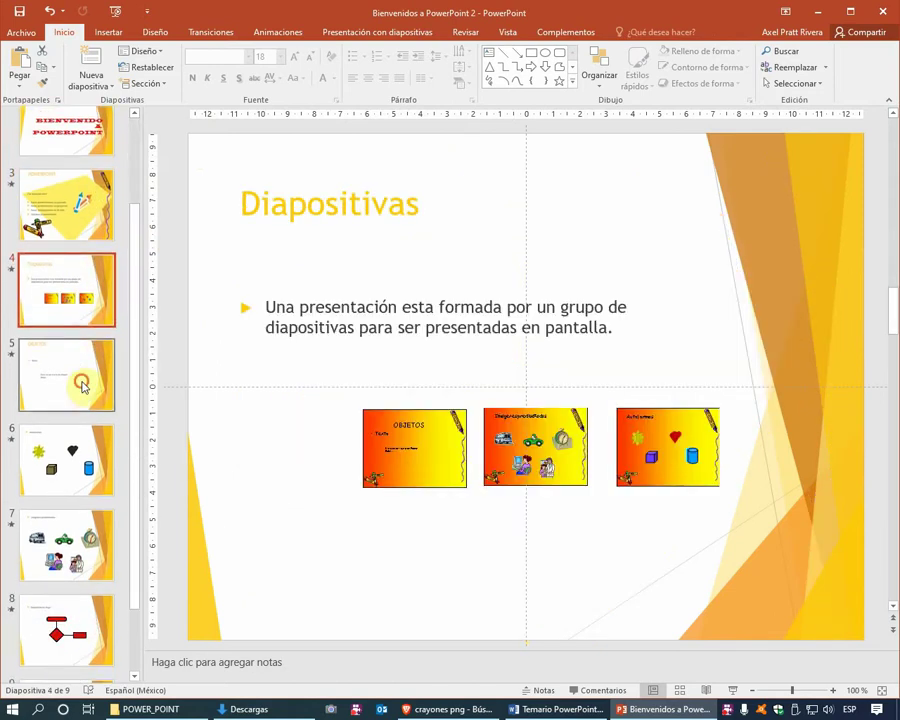
left_click(83, 387)
left_click(70, 452)
View slides 7, 8 and 9, then go back to slide 1.
scroll(70, 452, "down", 1)
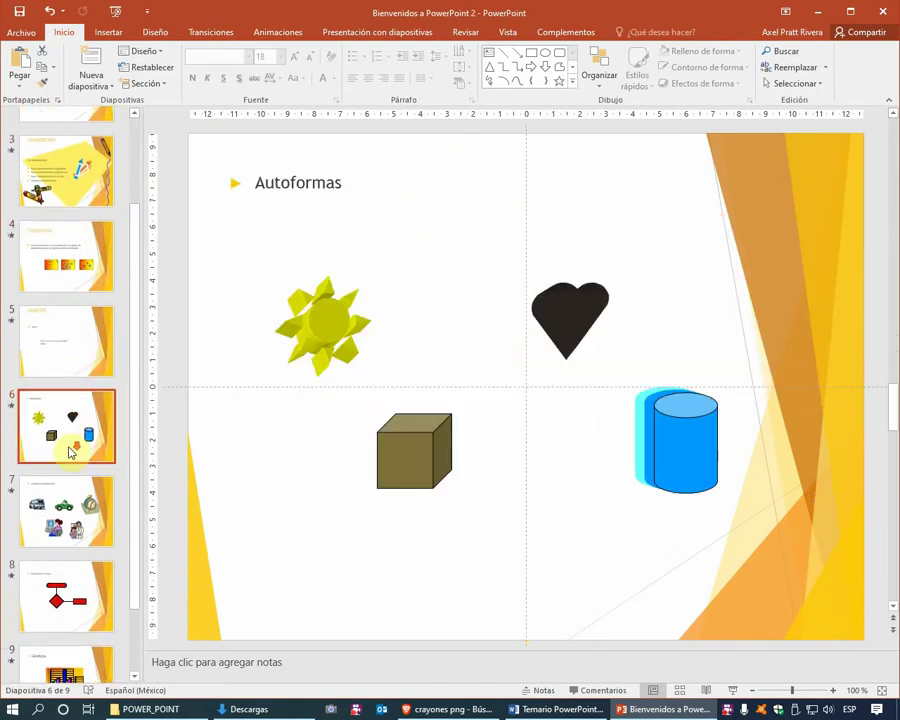
scroll(70, 452, "down", 1)
left_click(70, 452)
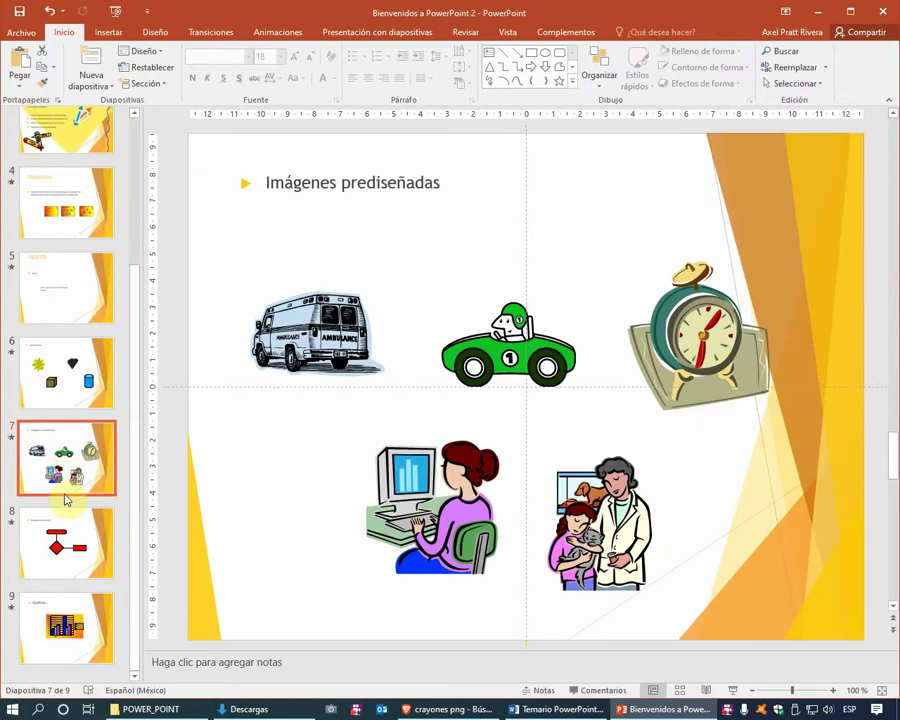
left_click(68, 527)
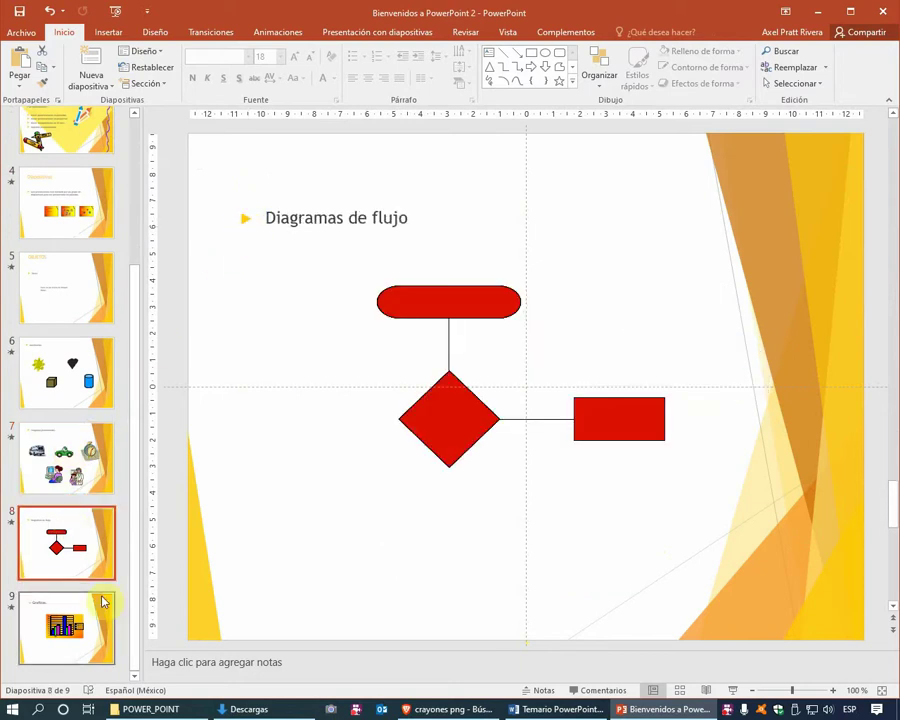
left_click(92, 608)
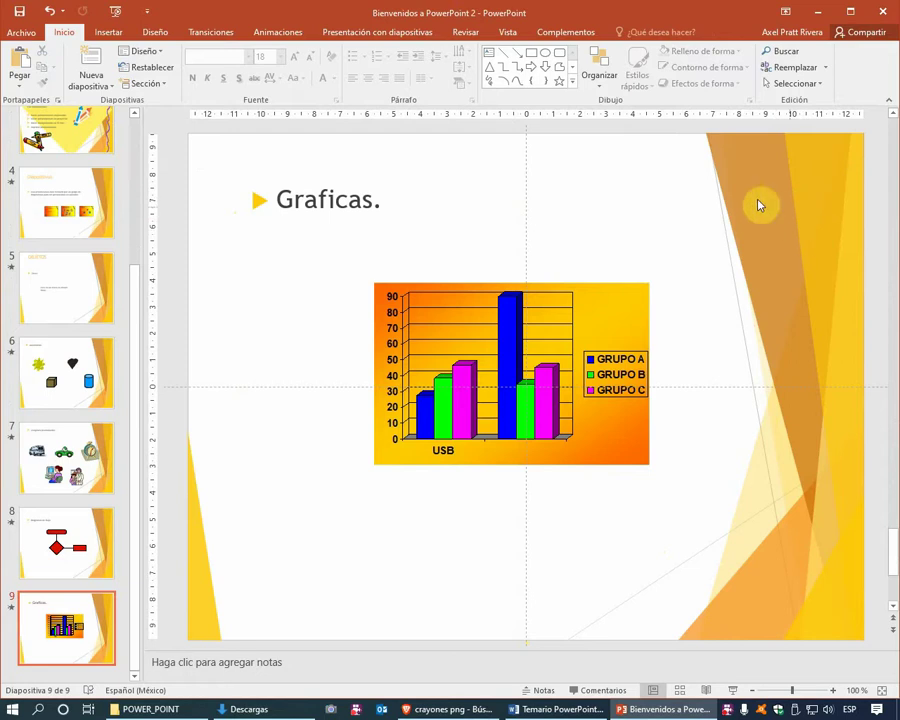
scroll(70, 300, "up", 2)
scroll(70, 300, "up", 3)
left_click(80, 175)
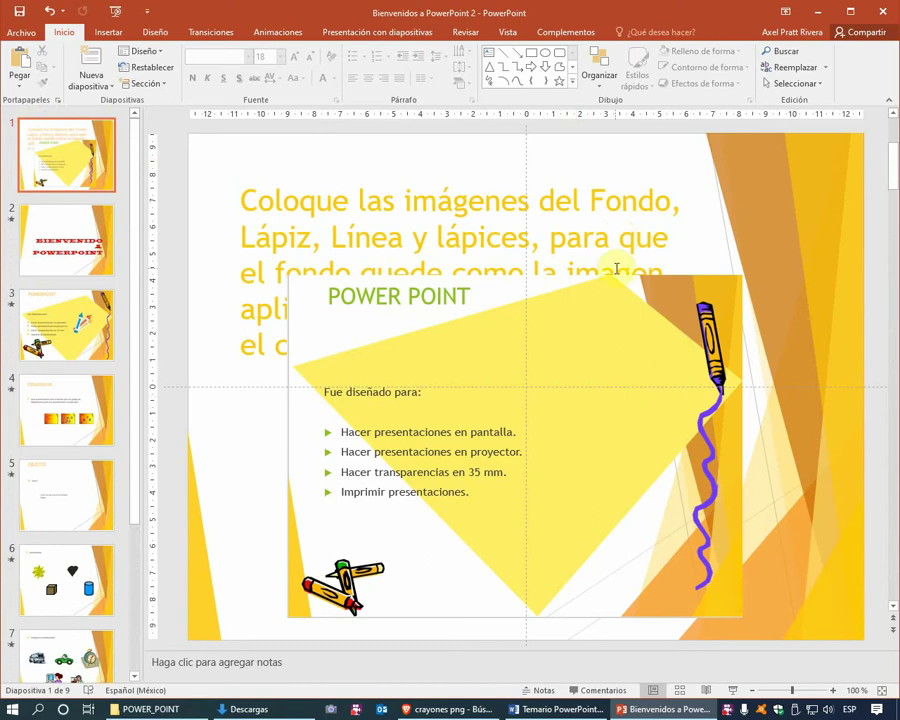
Close the presentation with Ctrl+W and open 'Copiar, Cortar, Pegar y Eliminar Diapositivas'.
key("ctrl+w")
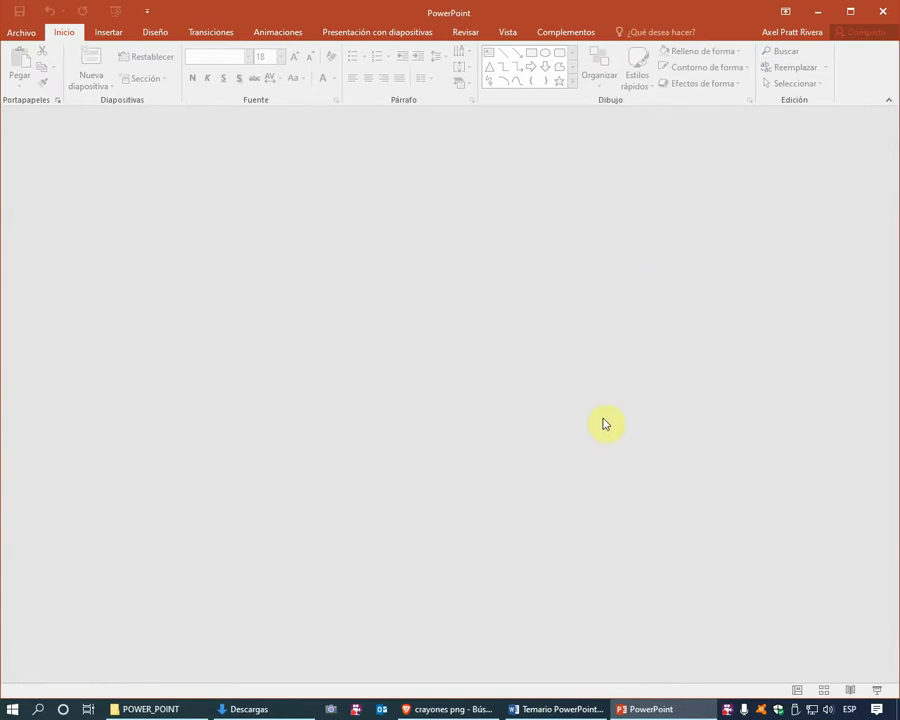
left_click(21, 32)
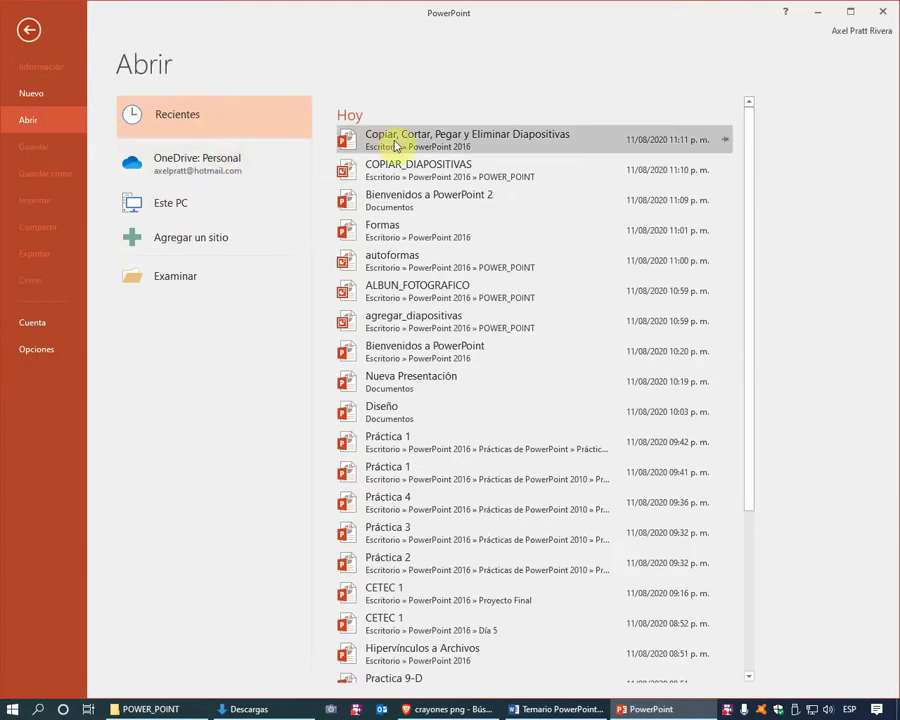
left_click(167, 282)
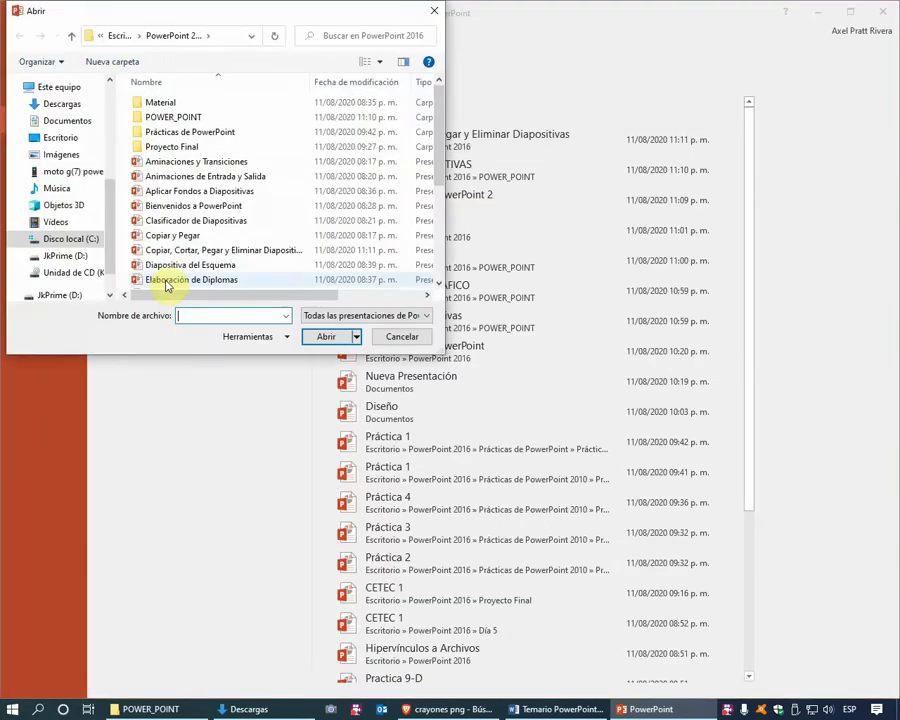
left_click(177, 250)
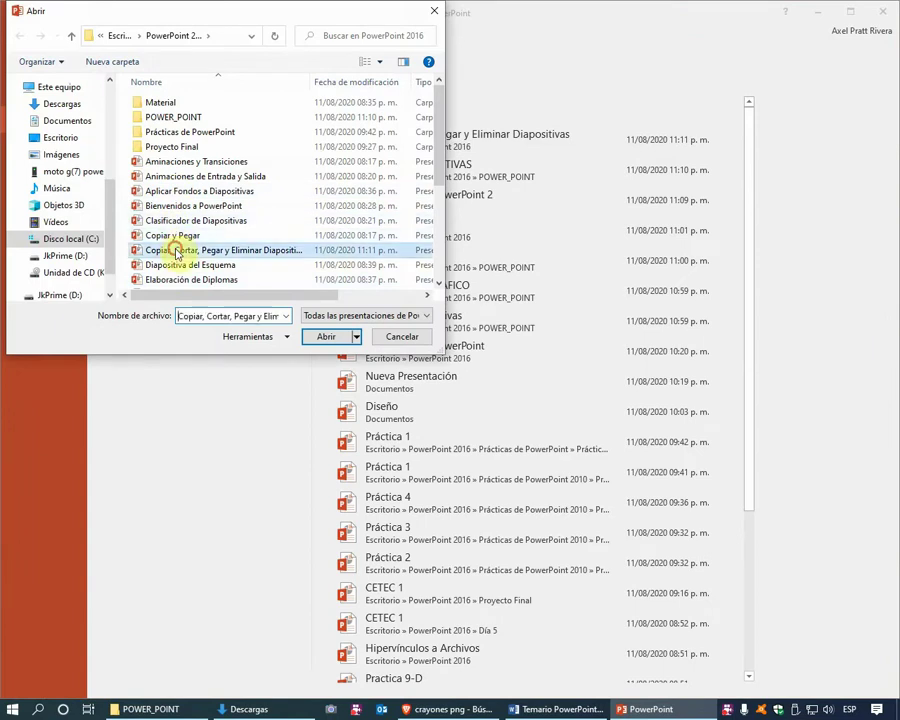
left_click(320, 338)
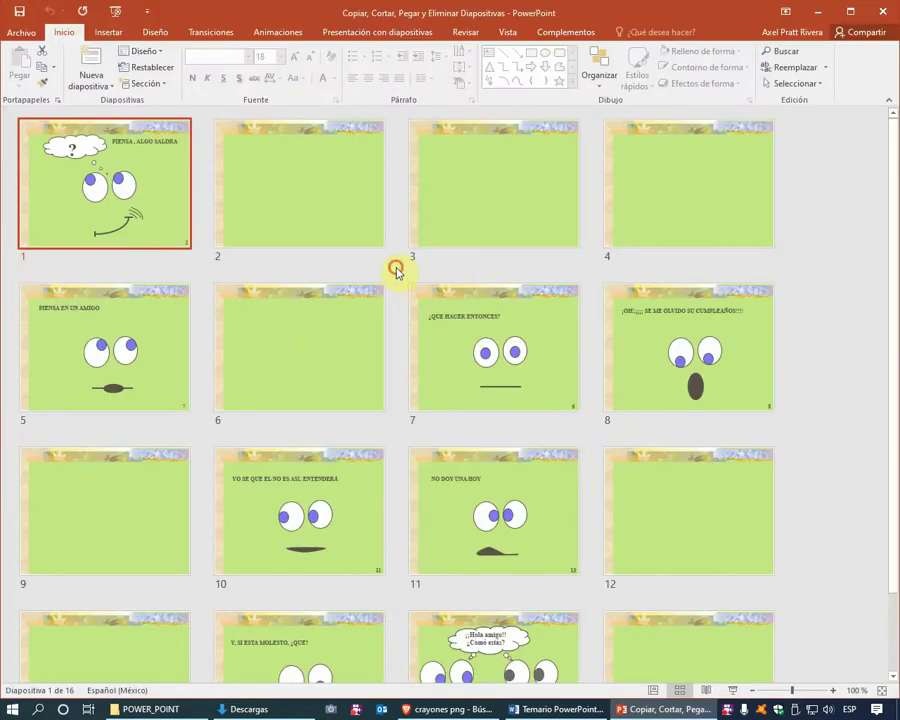
Place the insertion point between slides 2 and 3 in Slide Sorter, then switch to Normal view.
left_click(396, 270)
left_click(398, 260)
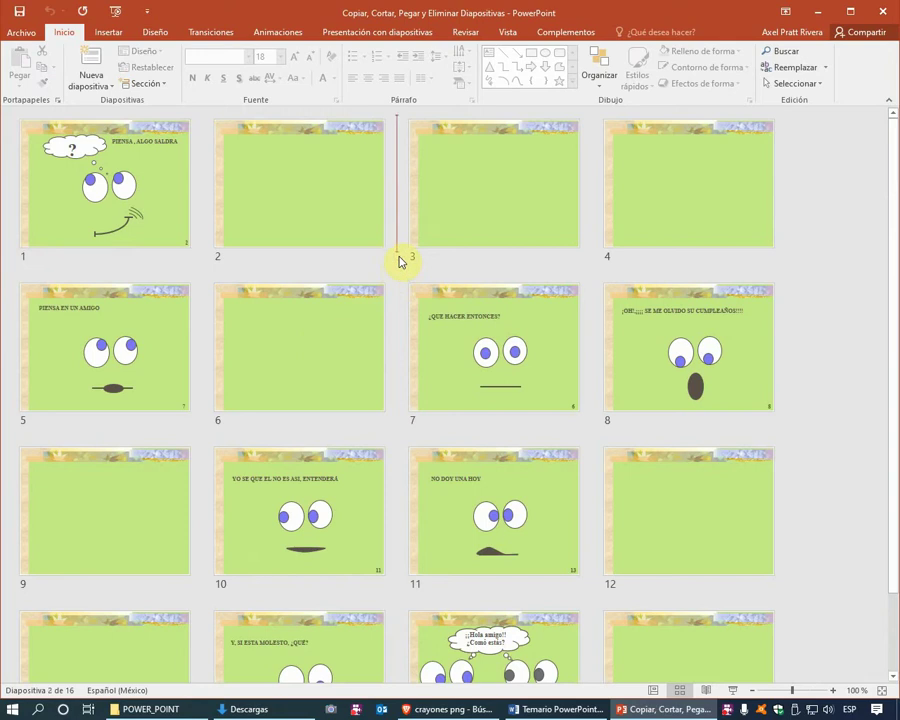
left_click(652, 691)
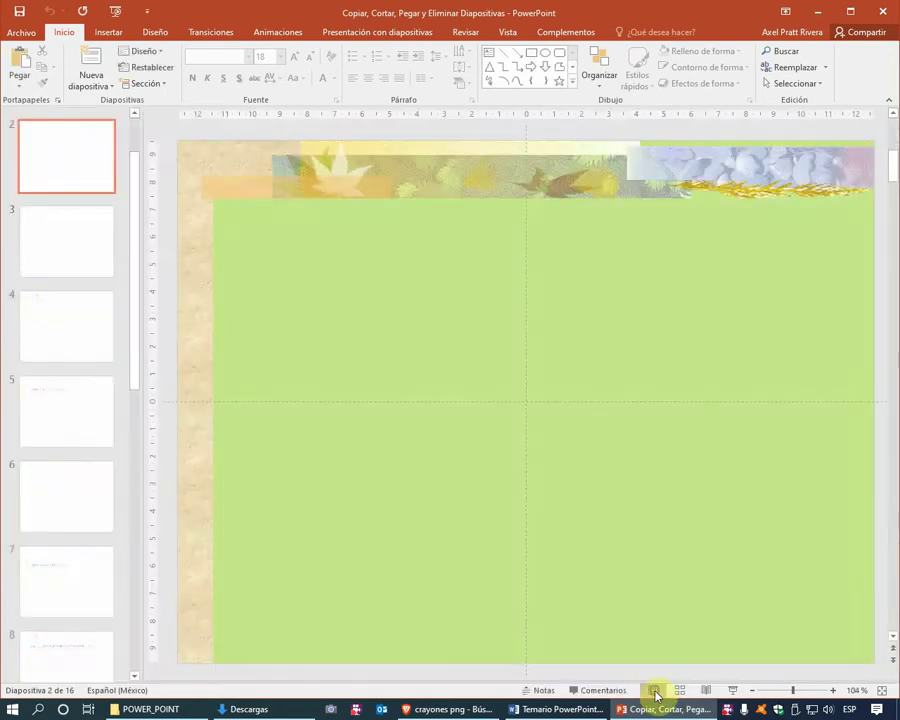
scroll(82, 160, "up", 2)
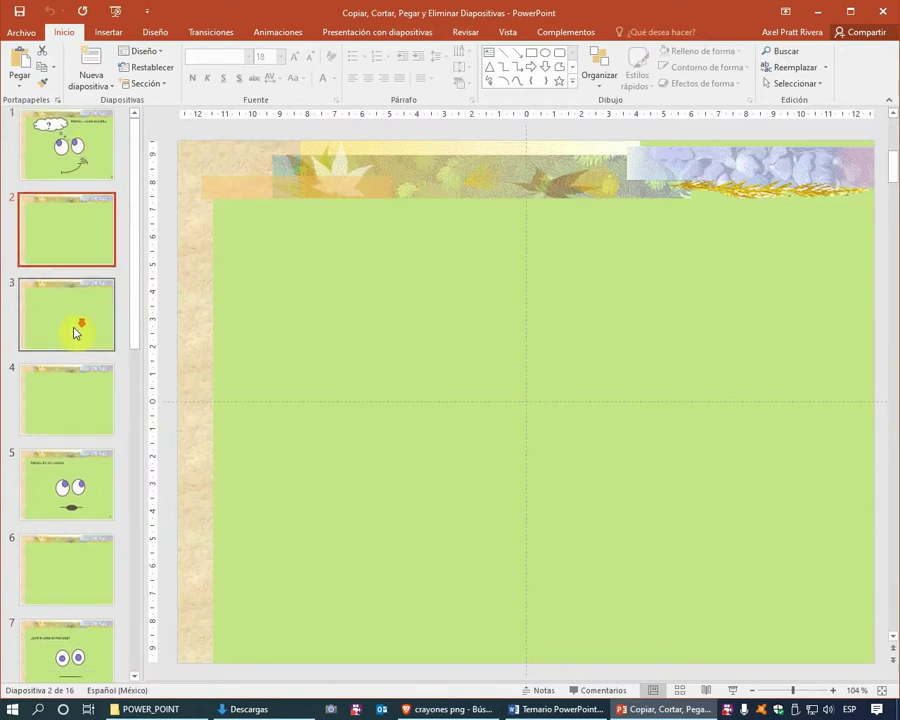
scroll(74, 331, "down", 2)
scroll(74, 331, "up", 2)
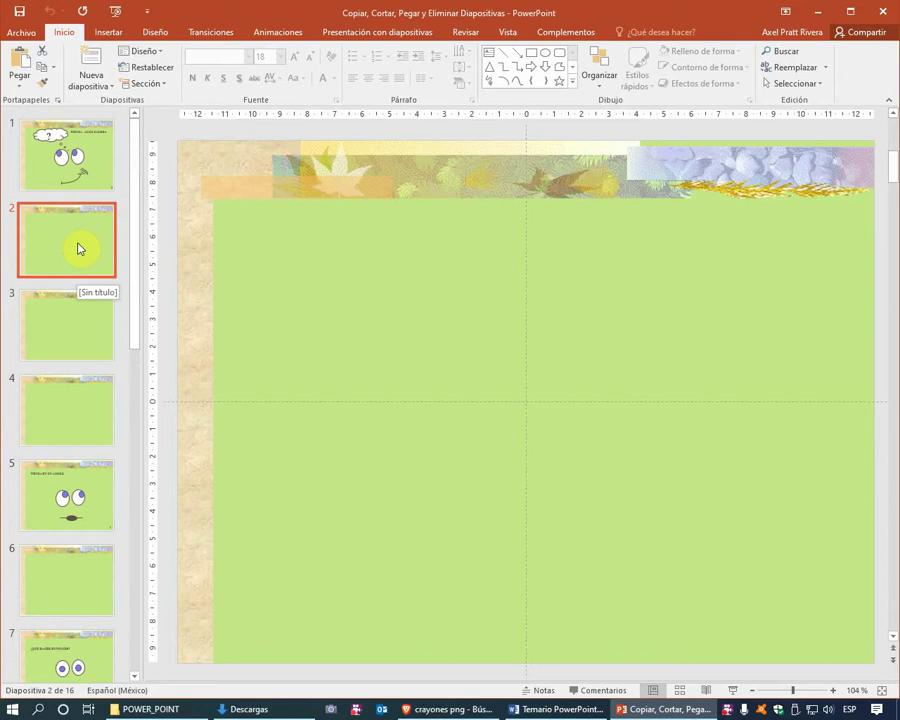
left_click(249, 263)
Select slide 1 and drop down the Nueva diapositiva layout gallery.
scroll(88, 296, "down", 2)
scroll(86, 300, "down", 2)
scroll(86, 300, "down", 4)
scroll(86, 300, "down", 2)
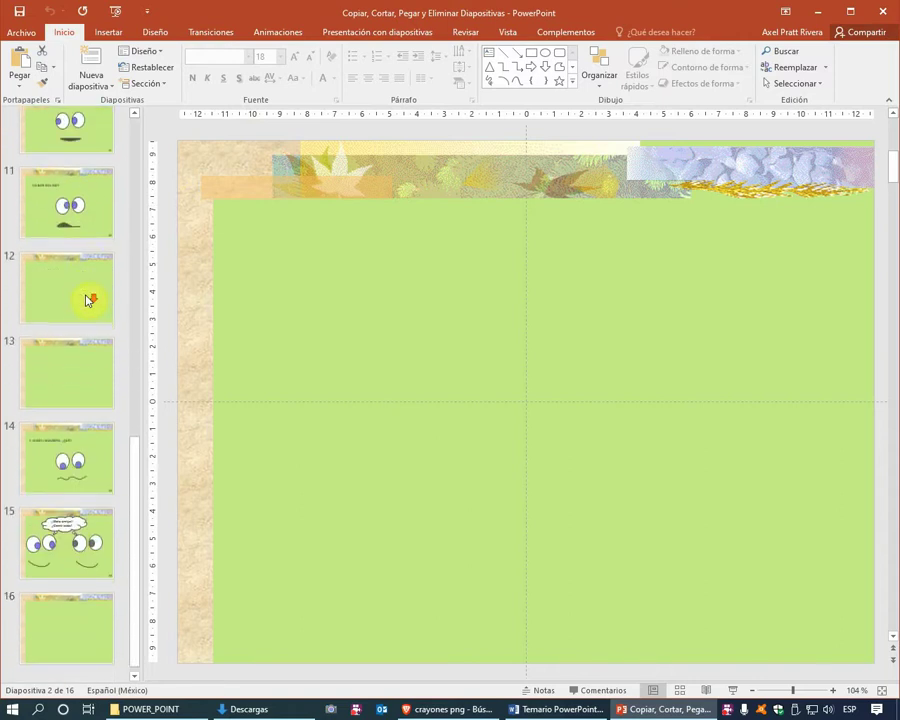
scroll(86, 300, "up", 1)
scroll(86, 300, "up", 3)
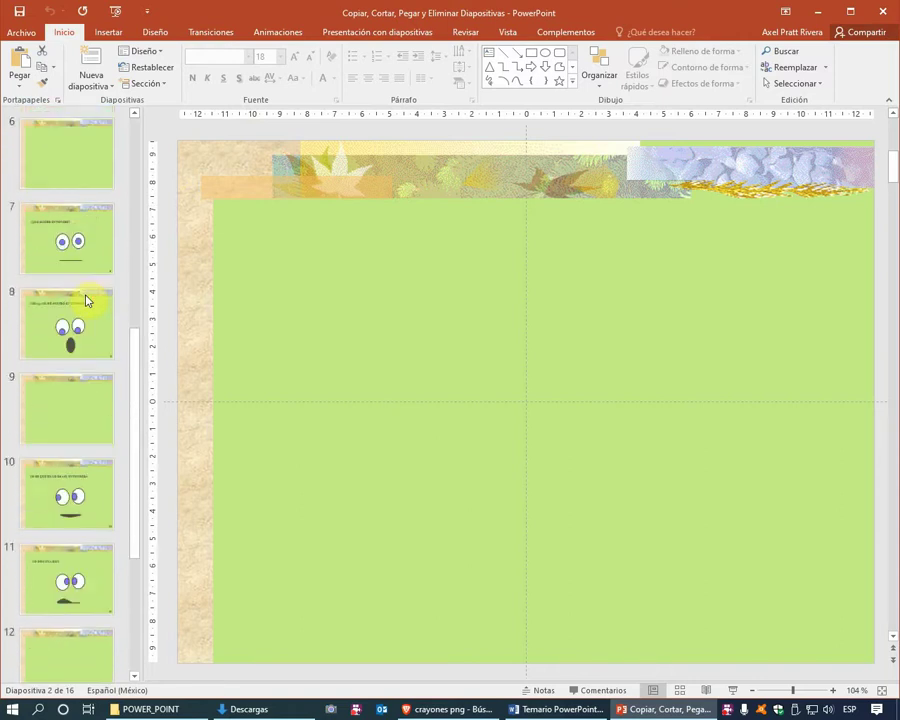
scroll(86, 300, "up", 3)
scroll(86, 300, "up", 2)
scroll(88, 298, "up", 1)
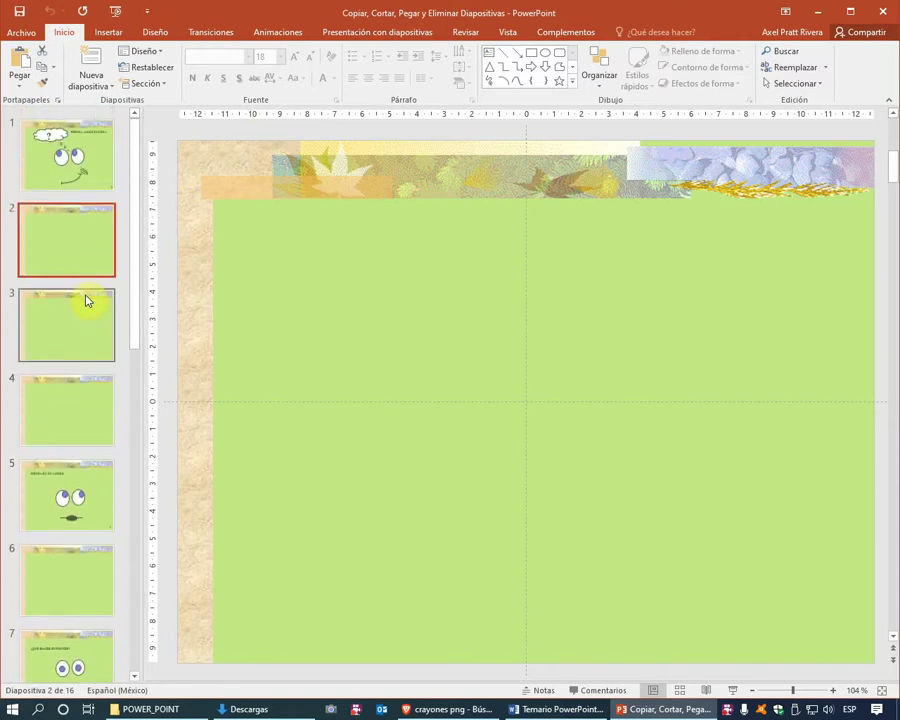
left_click(94, 175)
left_click(173, 207)
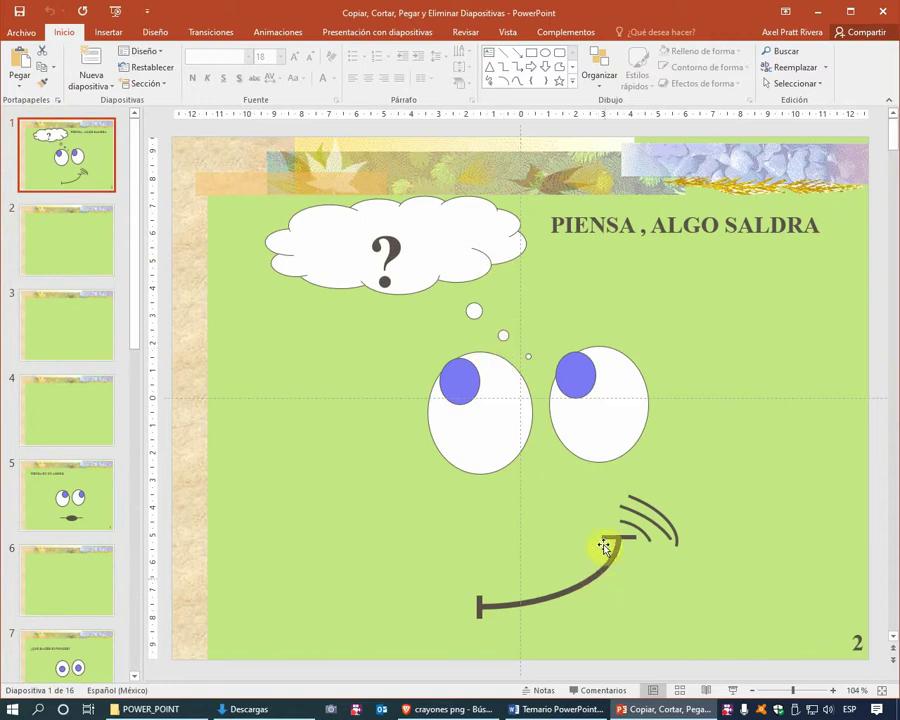
left_click(169, 304)
left_click(82, 182)
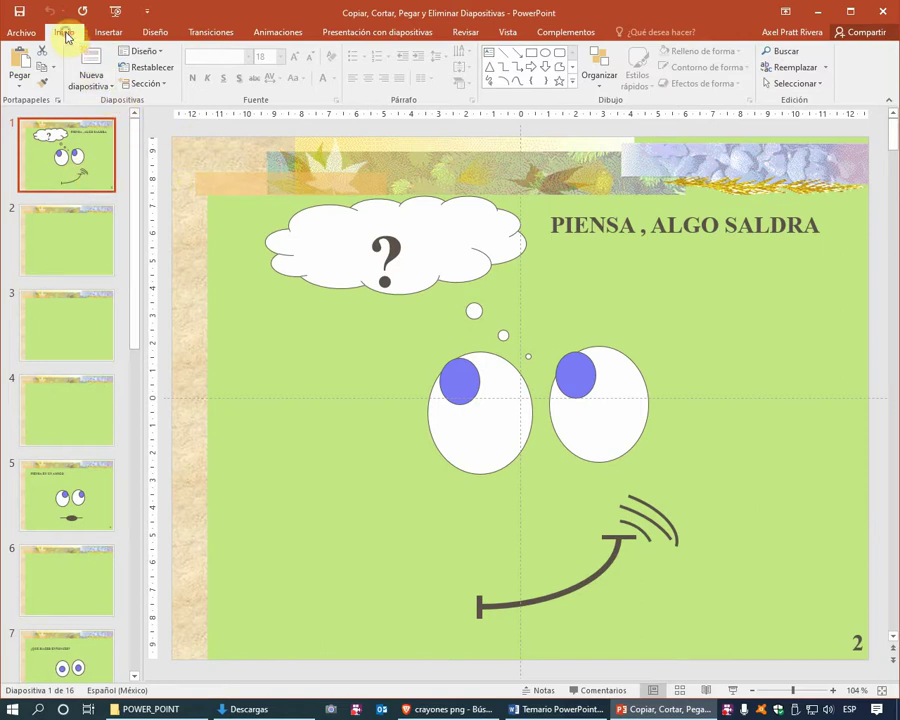
left_click(102, 90)
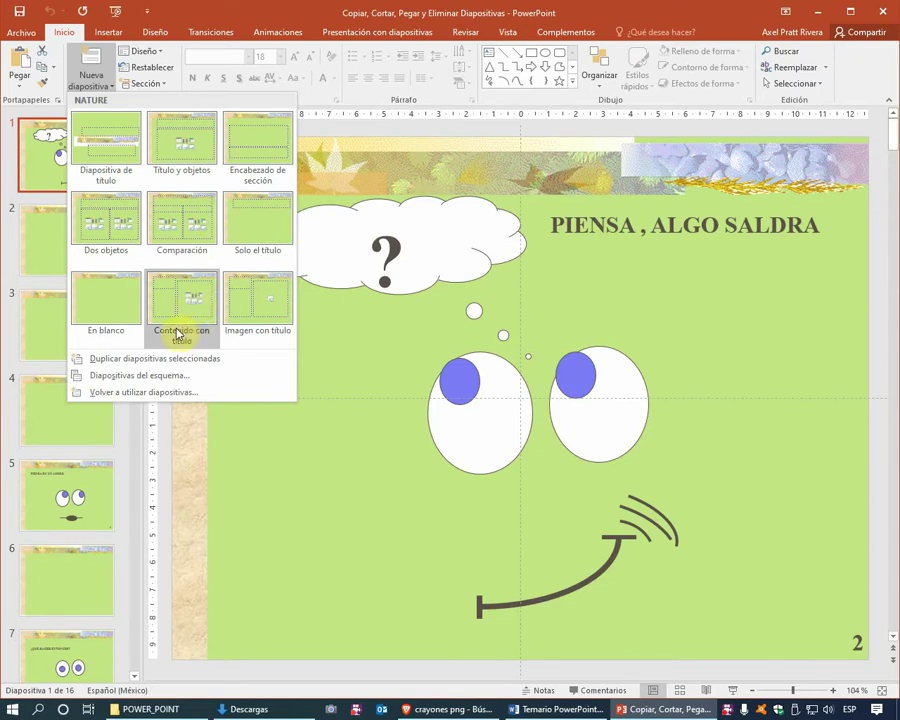
Insert a new content-layout slide after slide 1 and click into its title and content placeholders.
left_click(193, 332)
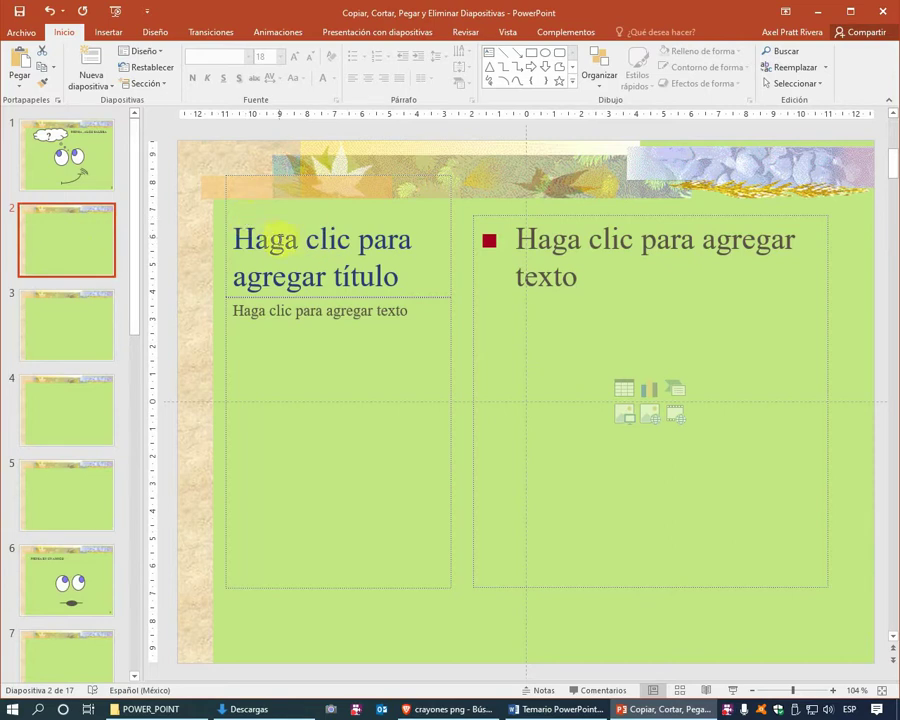
left_click(305, 237)
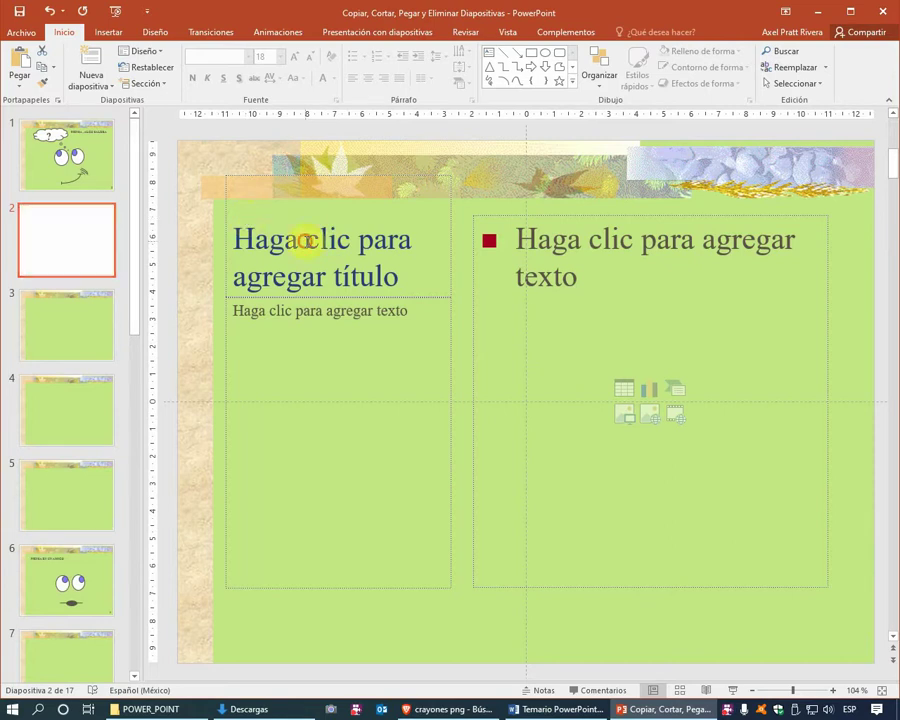
left_click(307, 309)
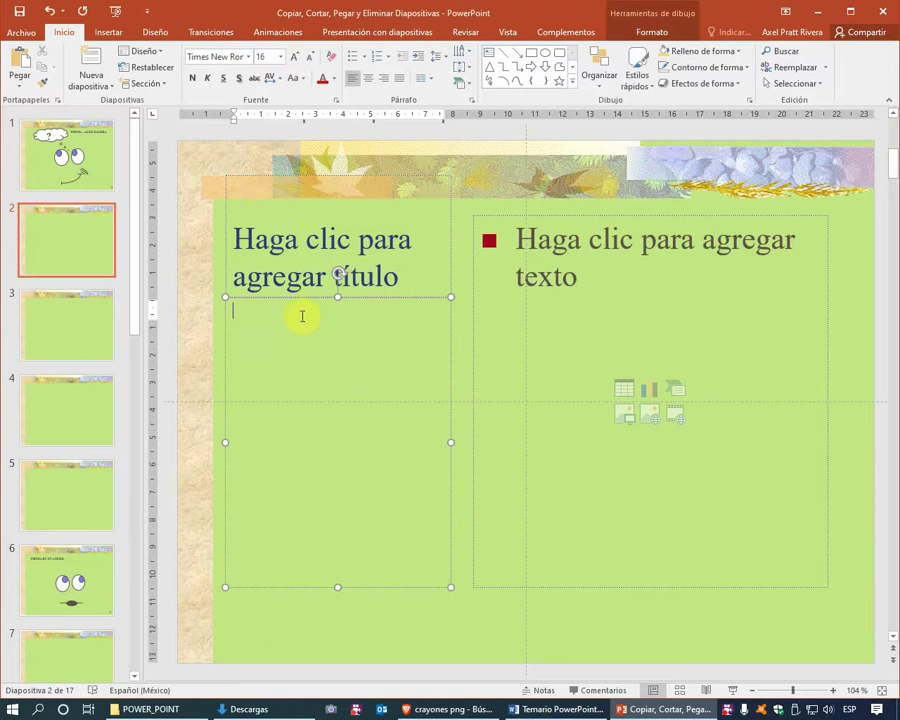
left_click(578, 246)
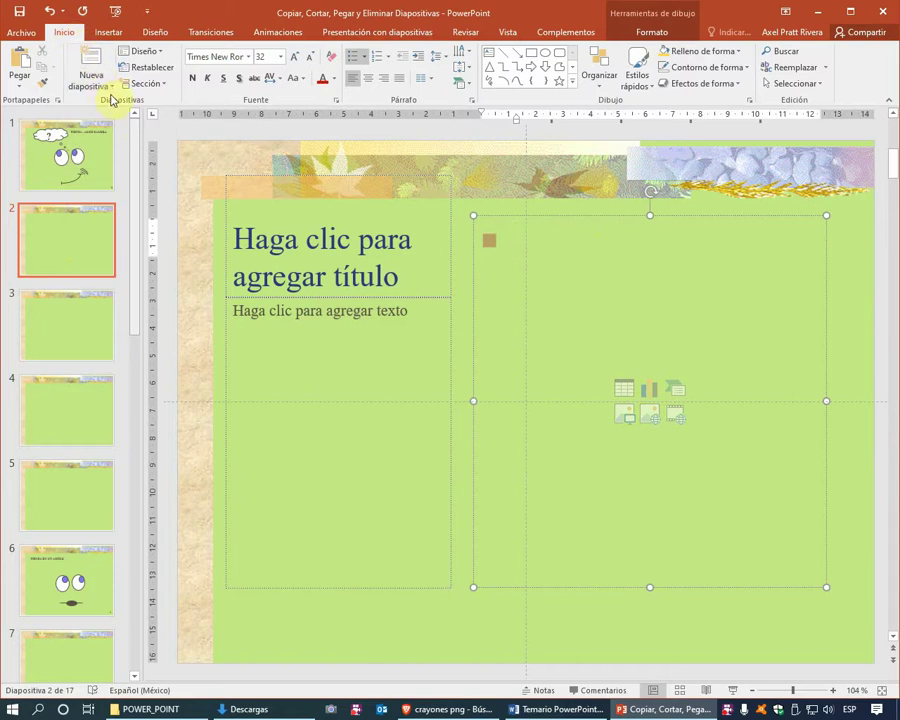
Insert a blank slide after slide 2 and bring it up as slide 3.
left_click(108, 87)
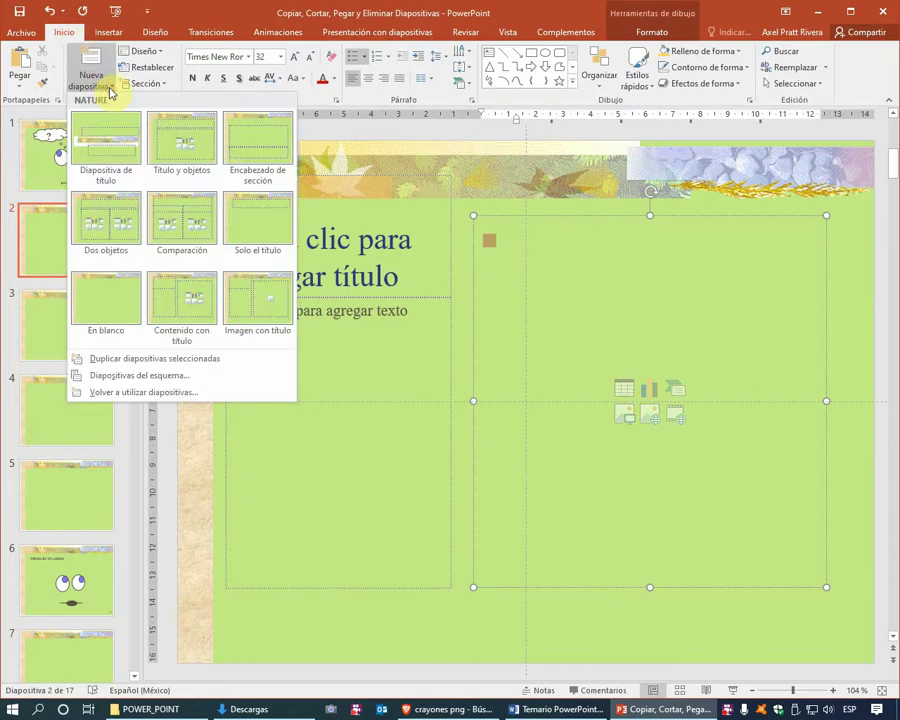
left_click(117, 318)
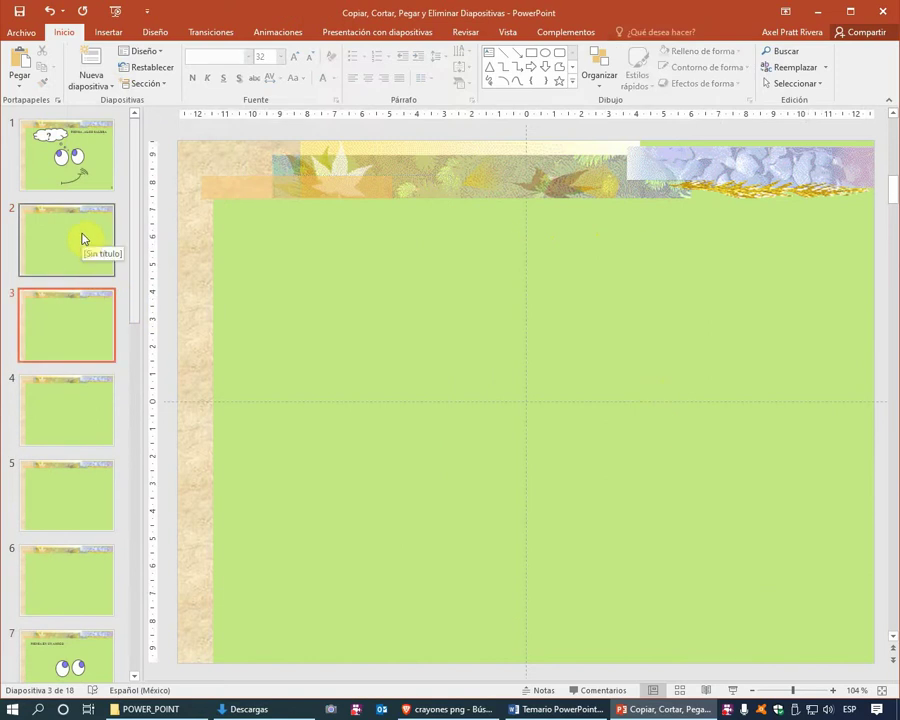
left_click(77, 236)
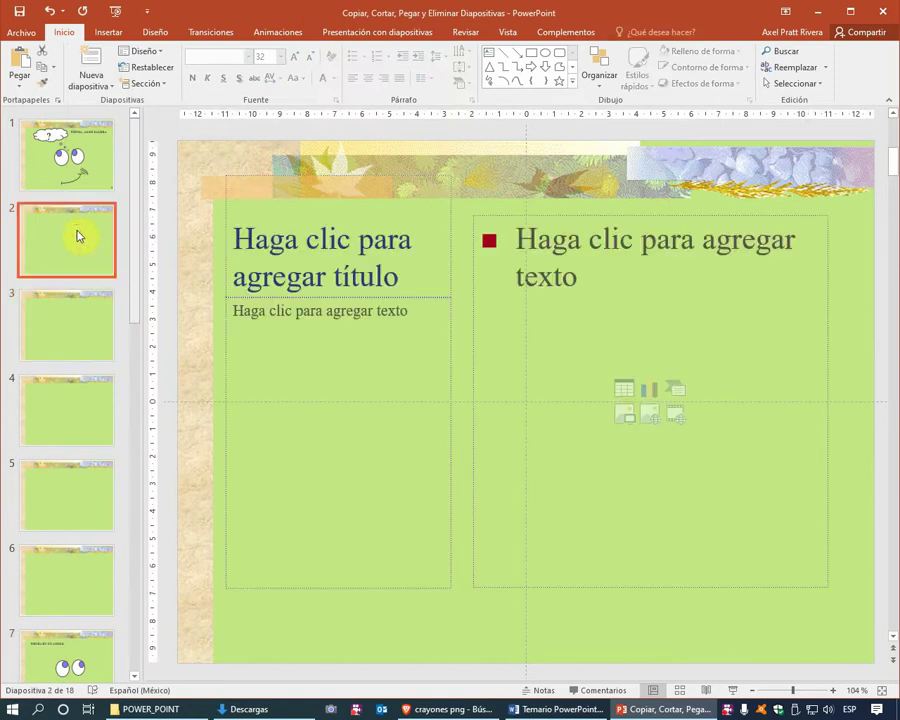
left_click(77, 313)
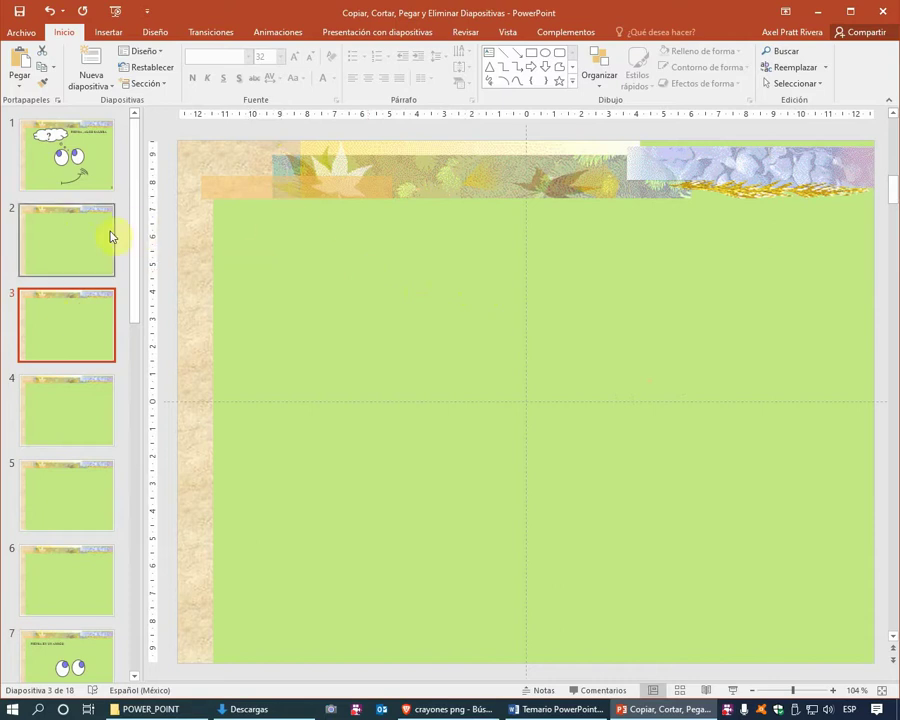
Select the empty slide 2 and remove it with the Delete key, leaving 17 slides.
left_click(69, 238)
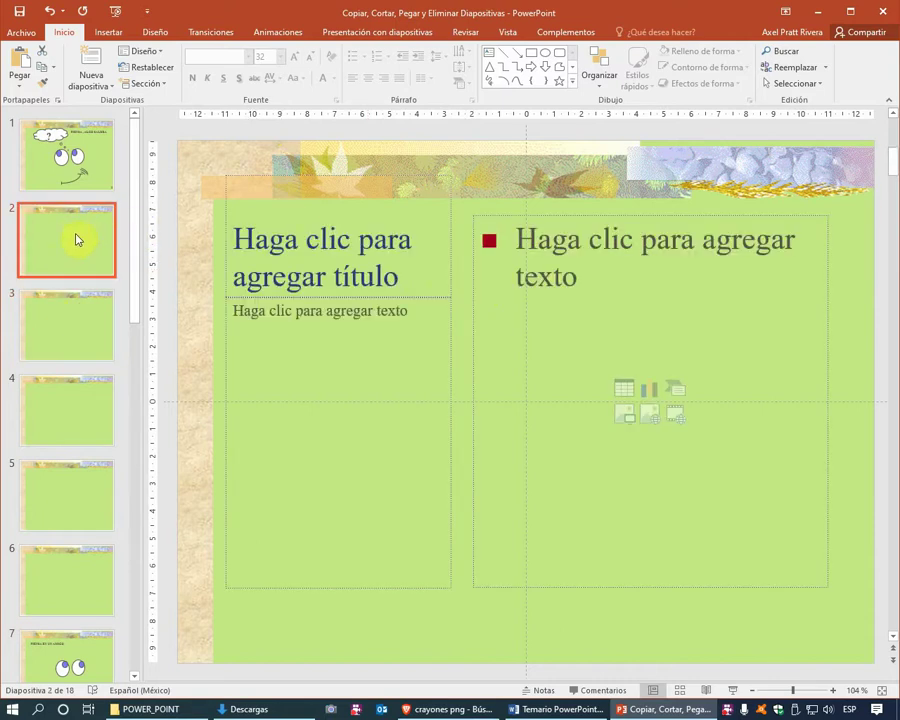
right_click(85, 236)
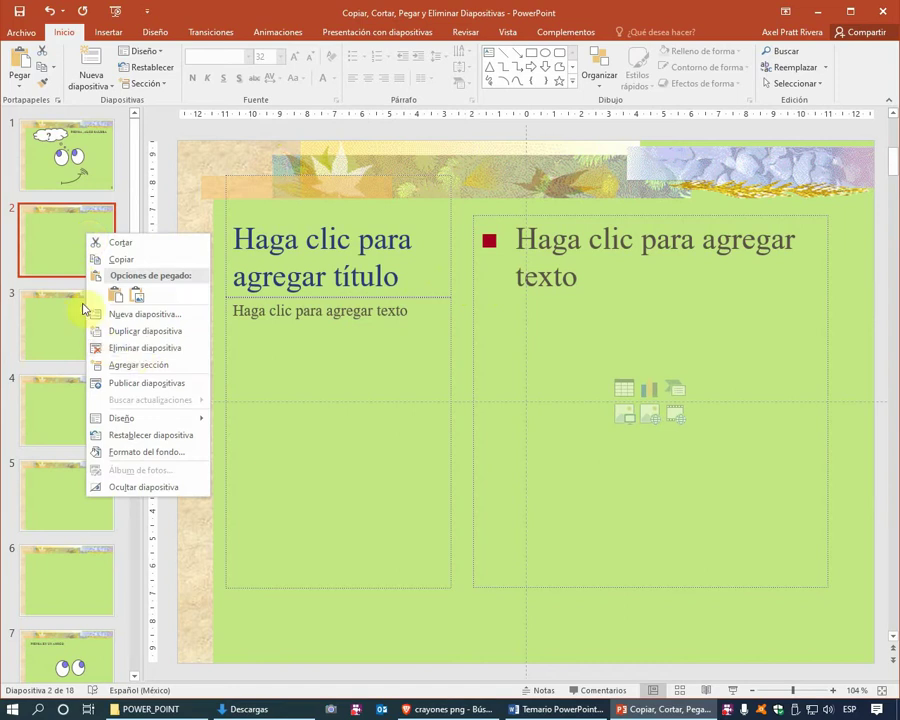
left_click(71, 246)
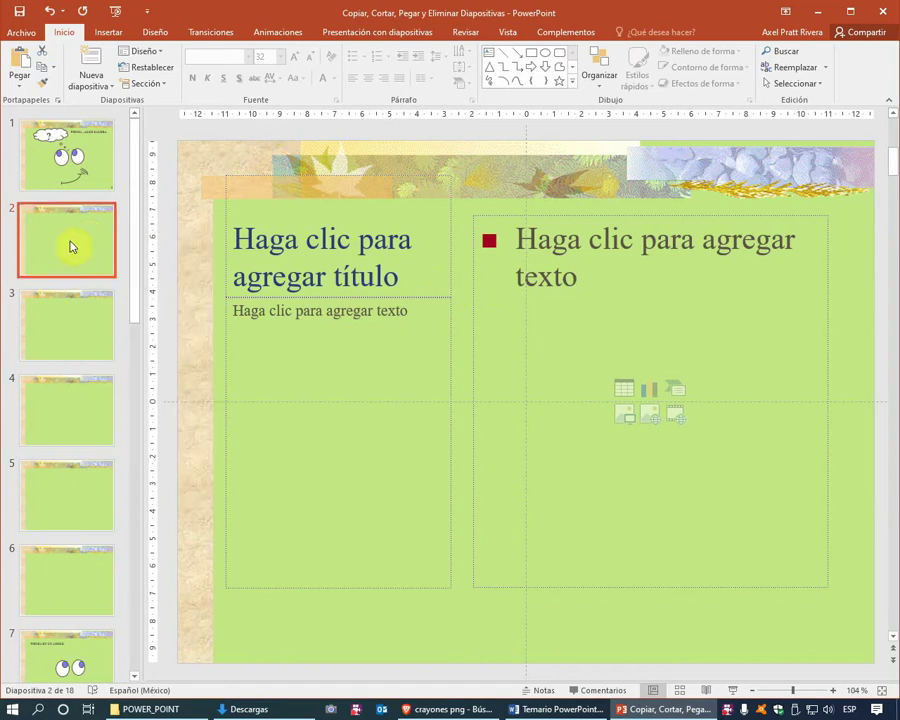
key("Delete")
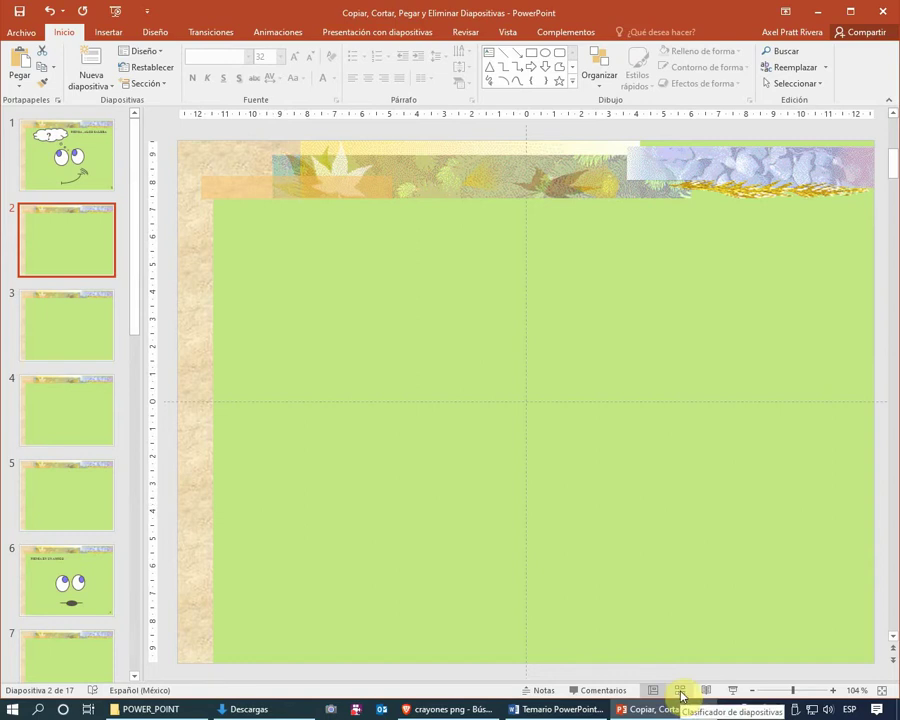
Try the Notes, Outline, Notes Page and Reading views, then settle on Slide Sorter.
left_click(515, 34)
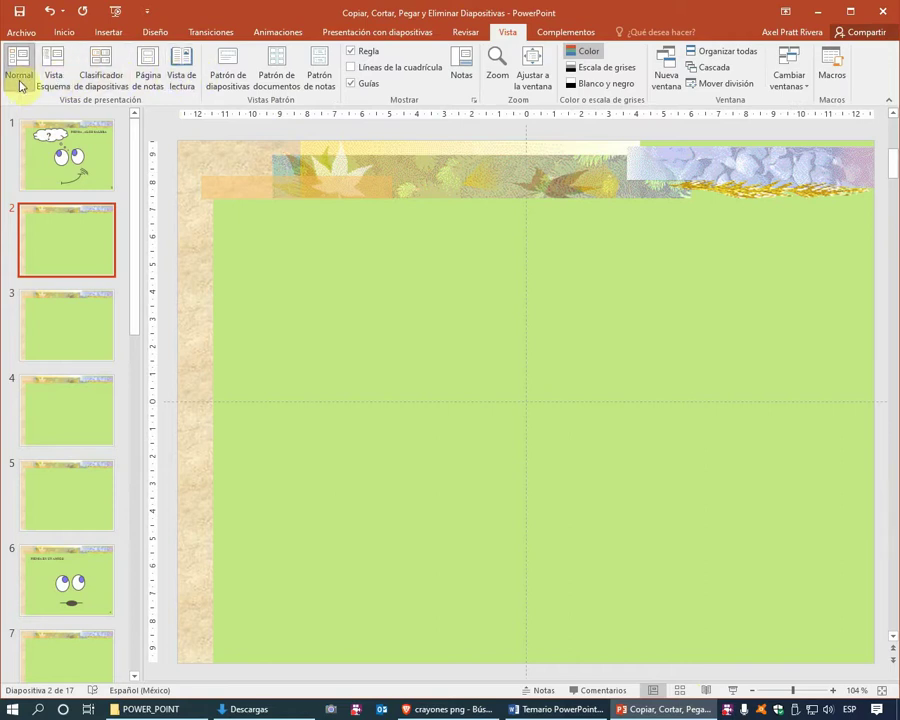
left_click(22, 73)
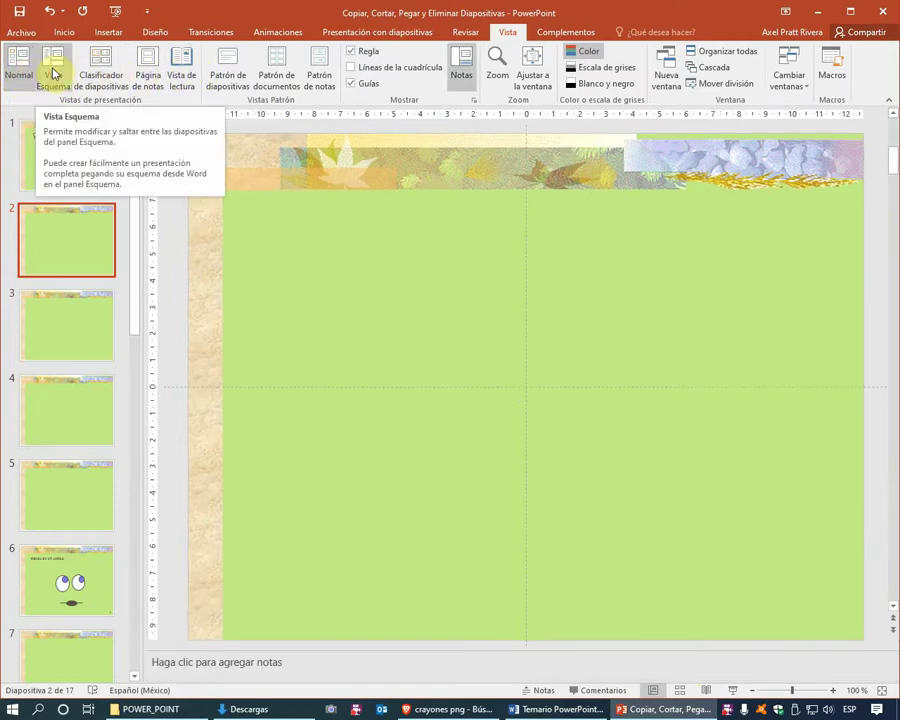
left_click(55, 73)
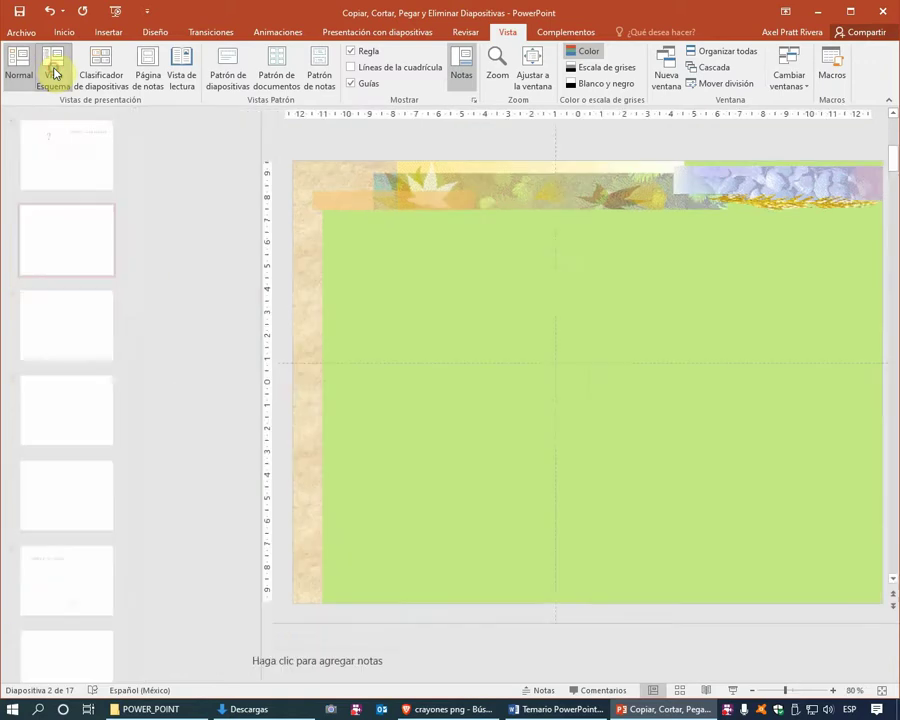
left_click(103, 76)
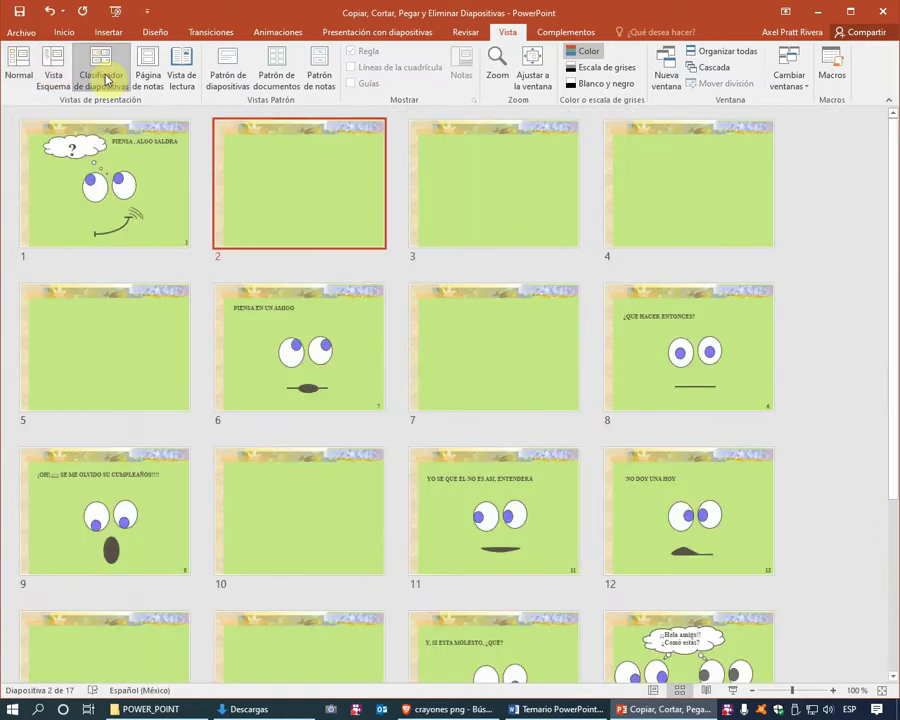
left_click(145, 80)
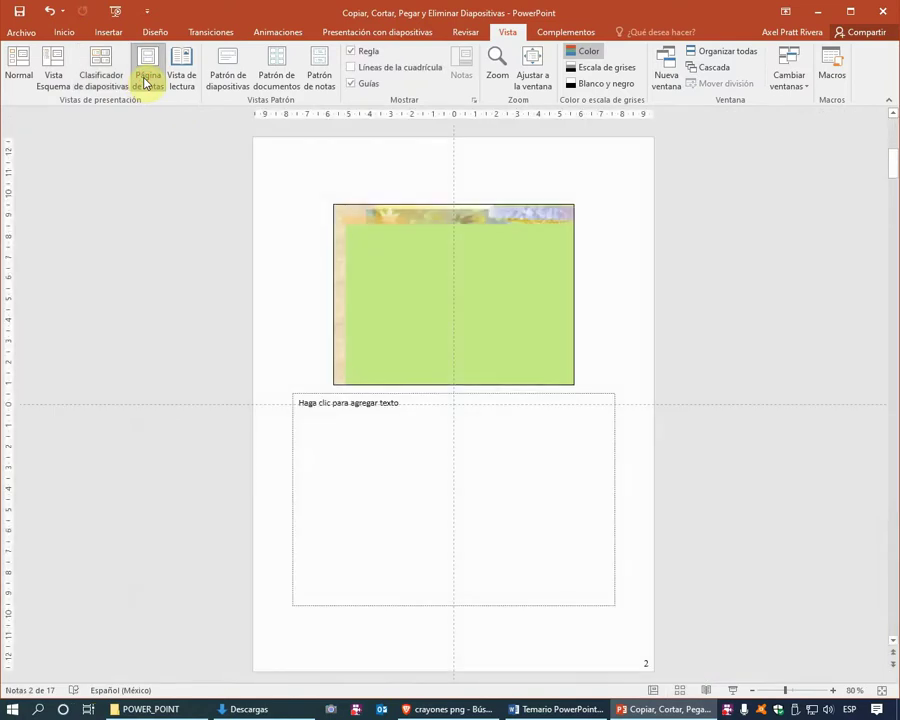
left_click(177, 80)
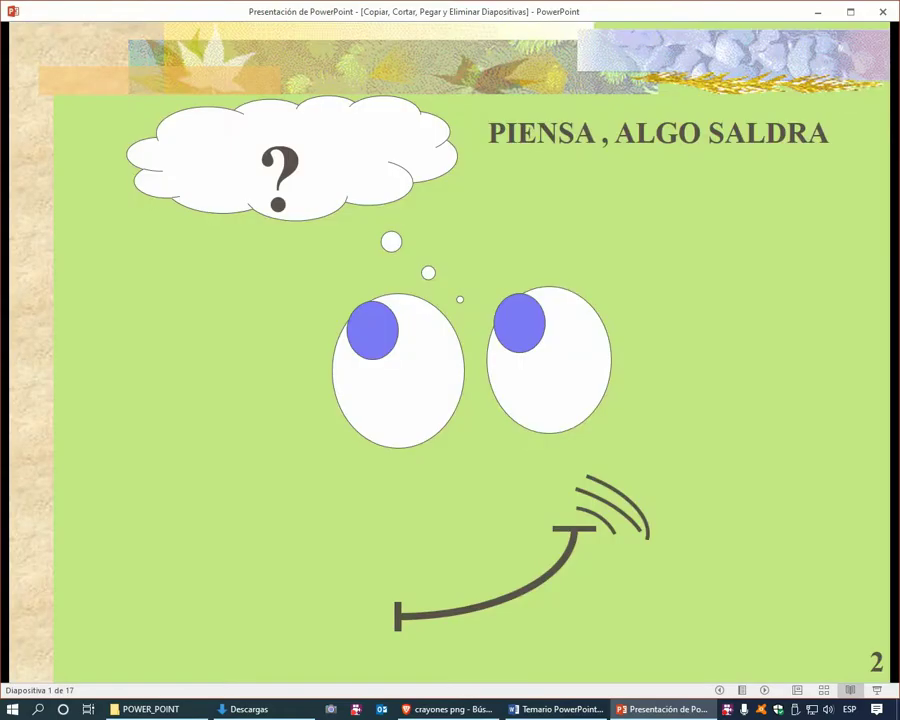
key("Escape")
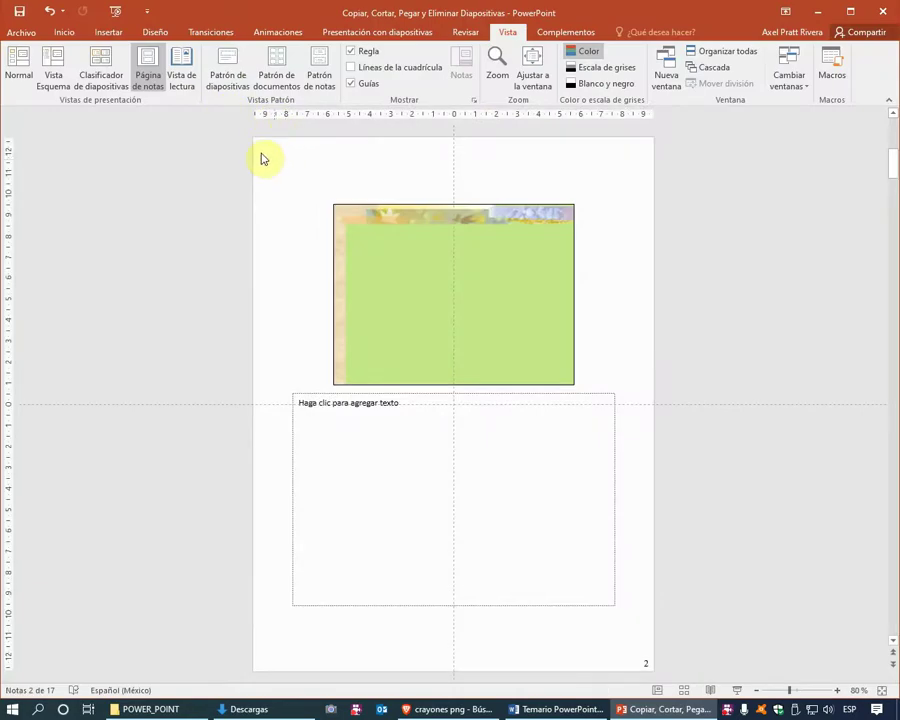
left_click(104, 77)
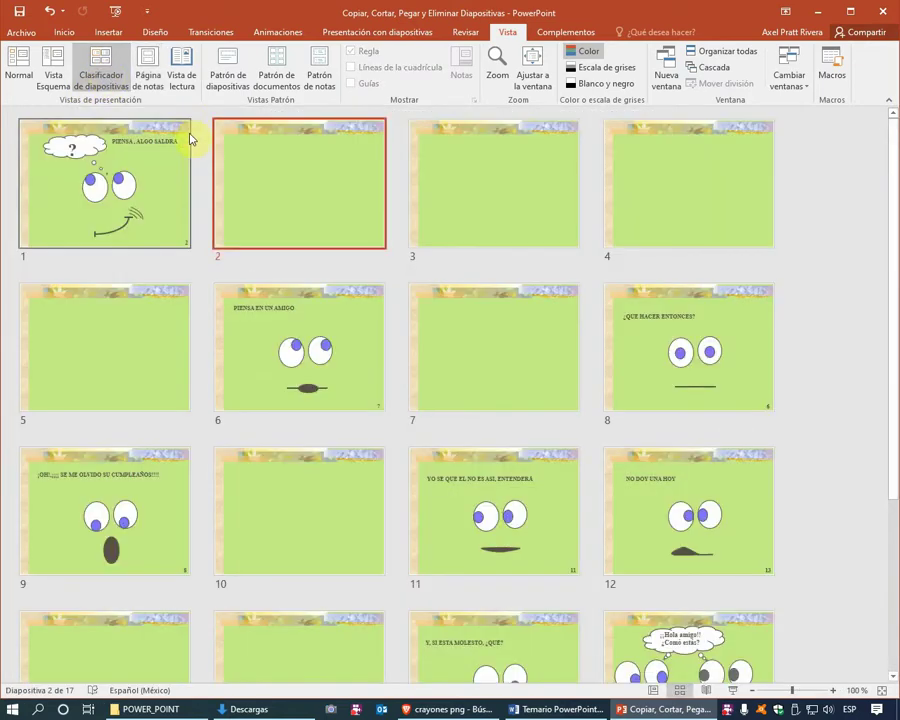
Select blank slides 2, 3 and 4 together and delete them.
left_click(208, 254)
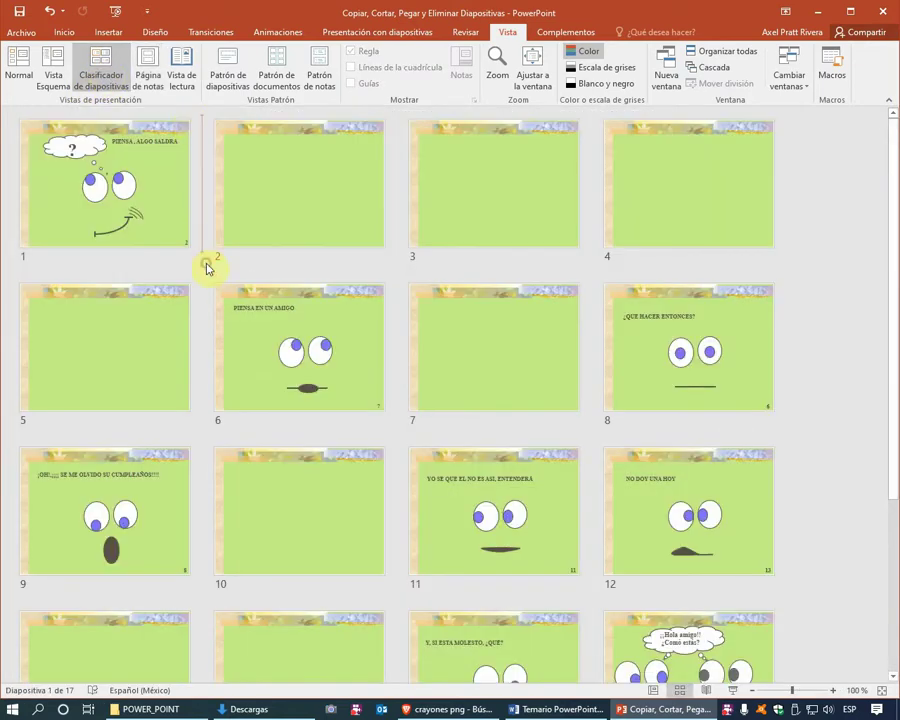
left_click(67, 35)
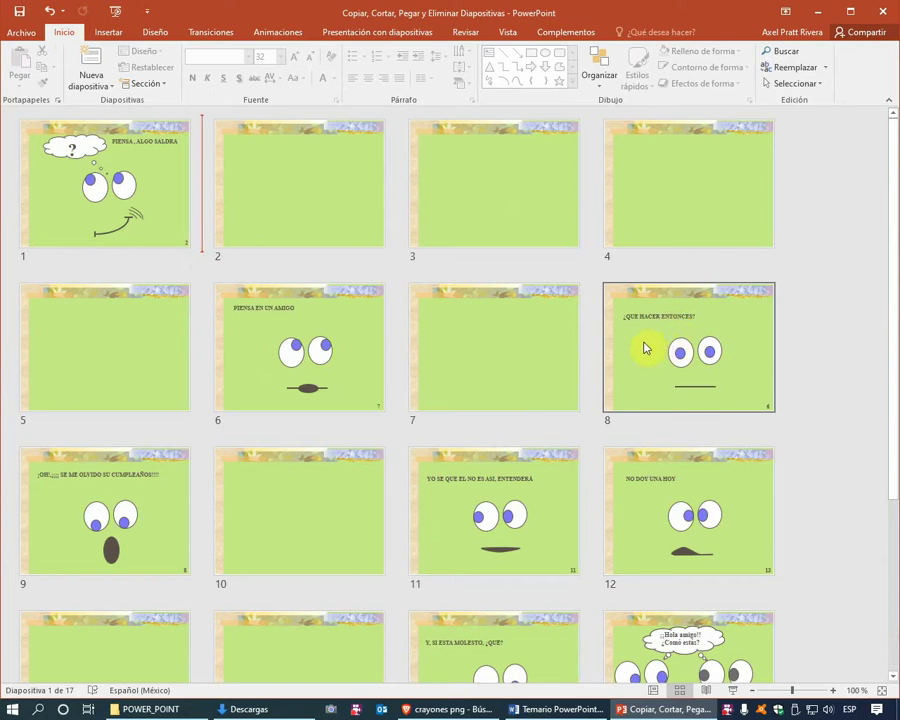
left_click(203, 272)
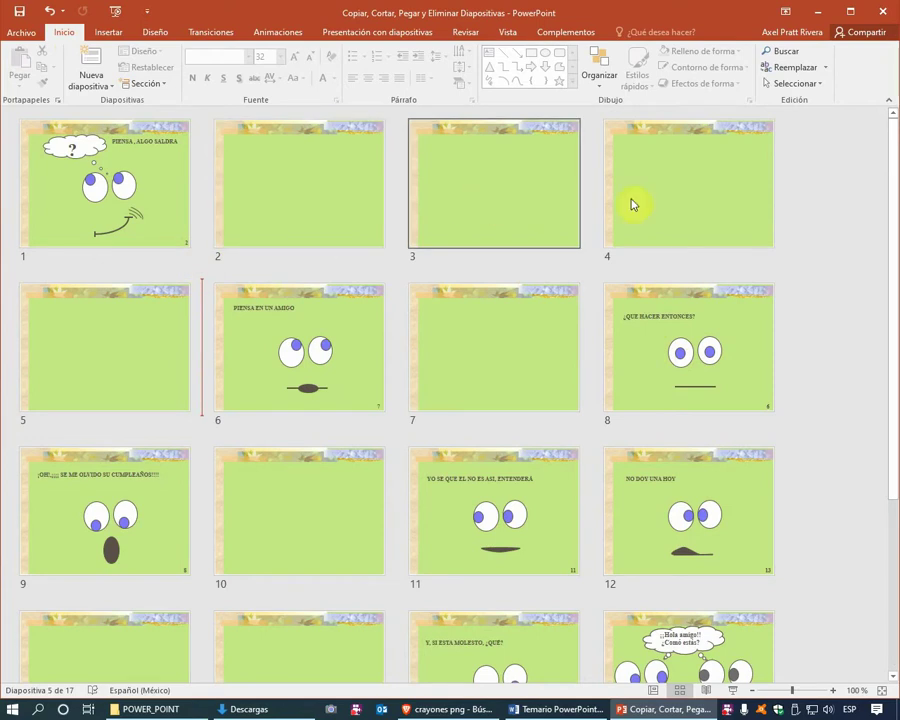
left_click(357, 196)
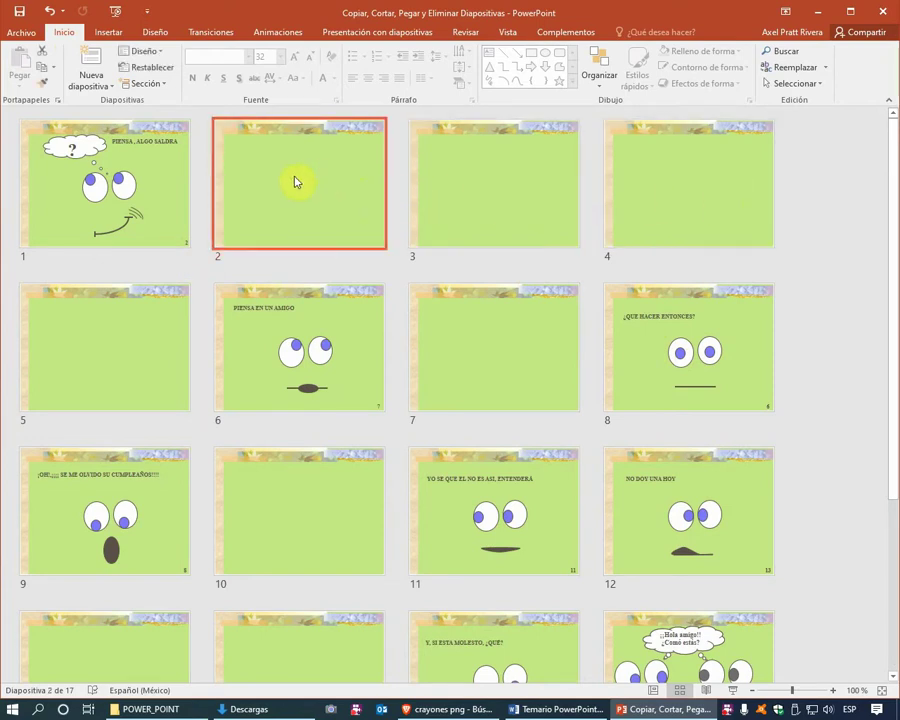
left_click(666, 190, "shift")
left_click(540, 194, "ctrl")
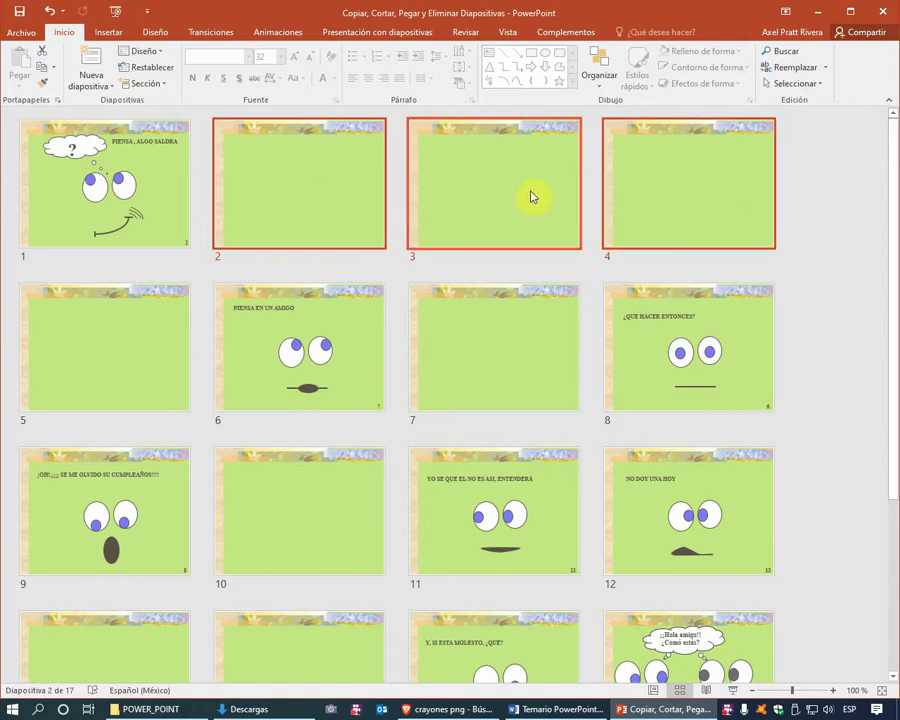
key("Delete")
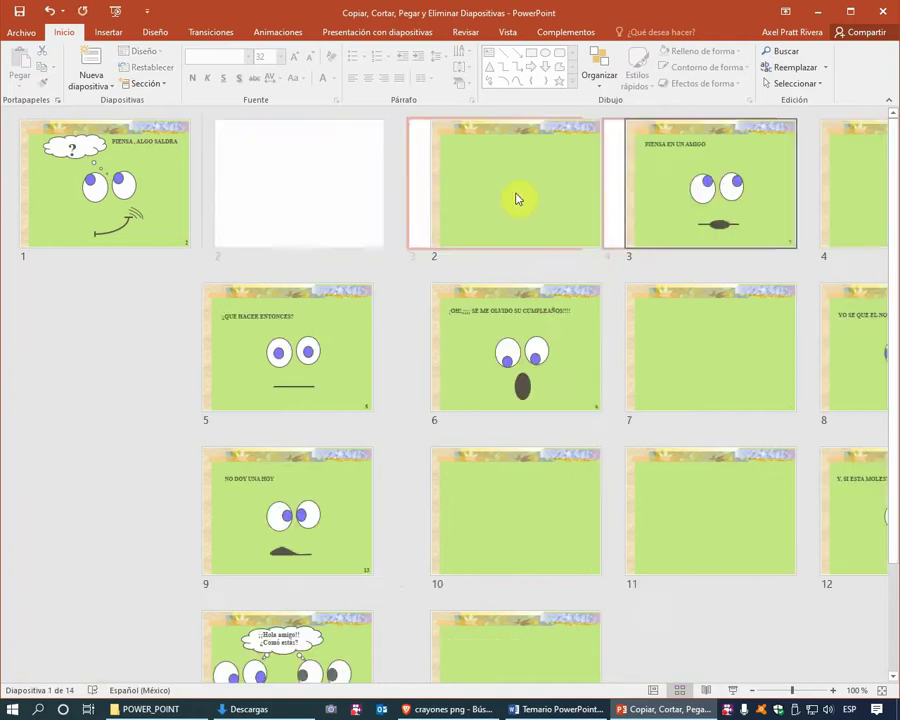
Delete the remaining blank slides 2, 4, 7, 10, 11, then the last blank slide 9.
left_click(340, 205)
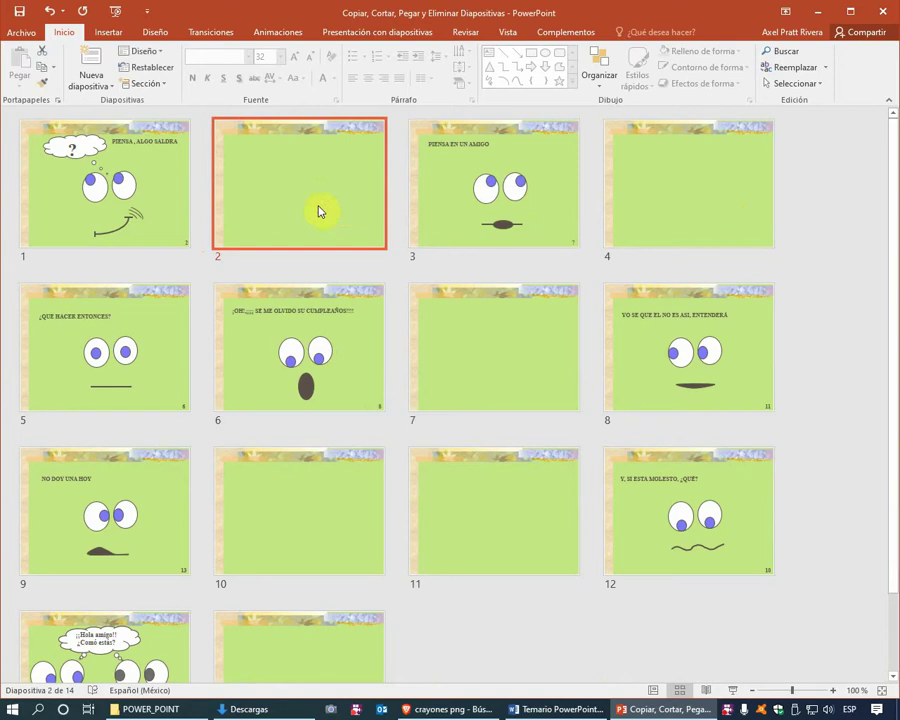
left_click(313, 181)
left_click(677, 197, "ctrl")
left_click(502, 321, "ctrl")
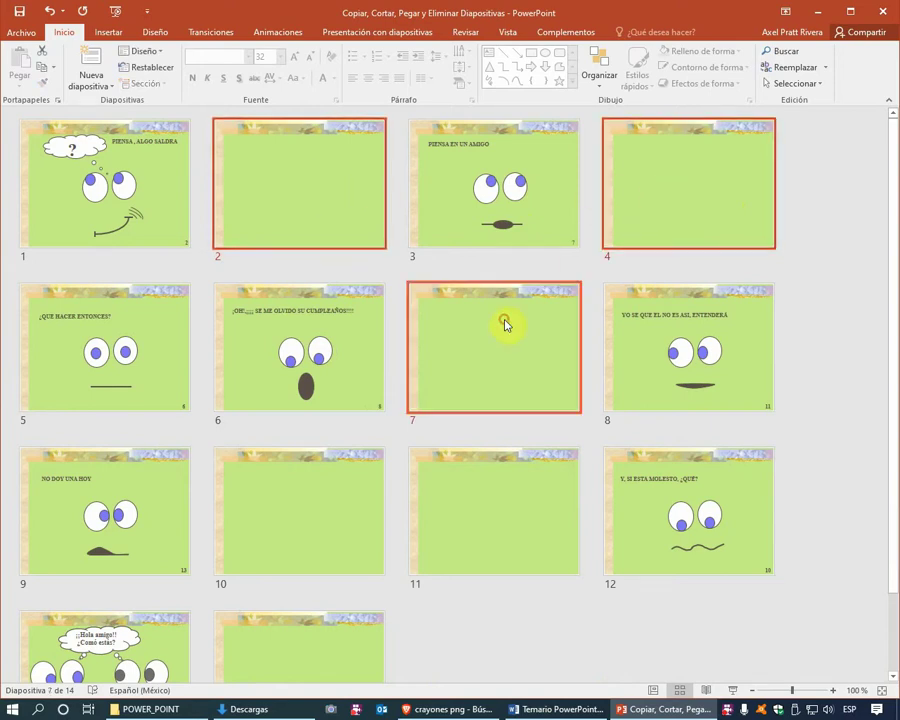
left_click(369, 484, "ctrl")
left_click(513, 500, "ctrl")
key("Delete")
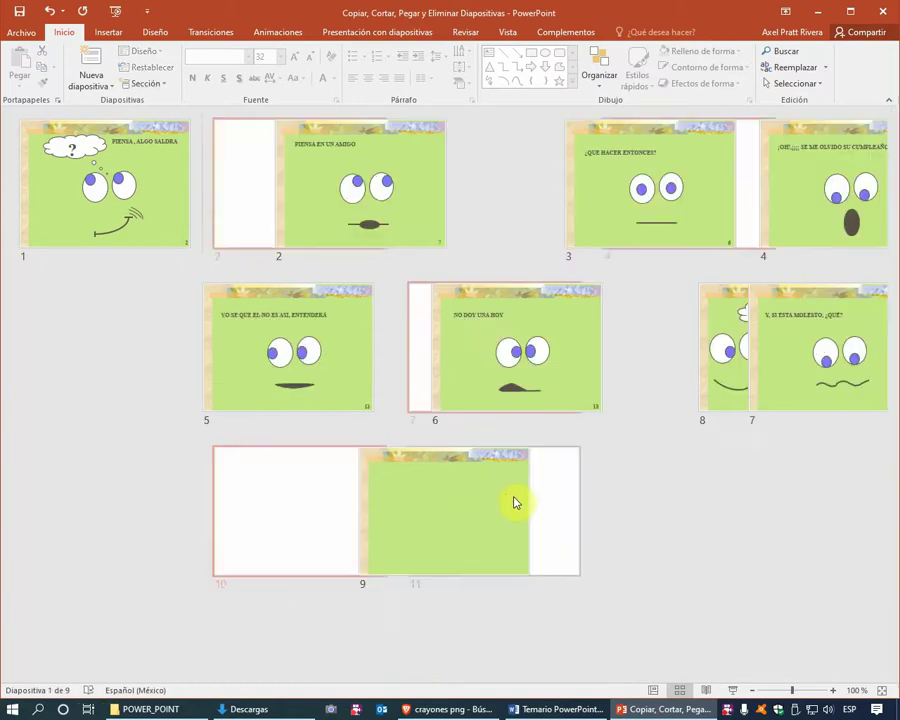
left_click(128, 528)
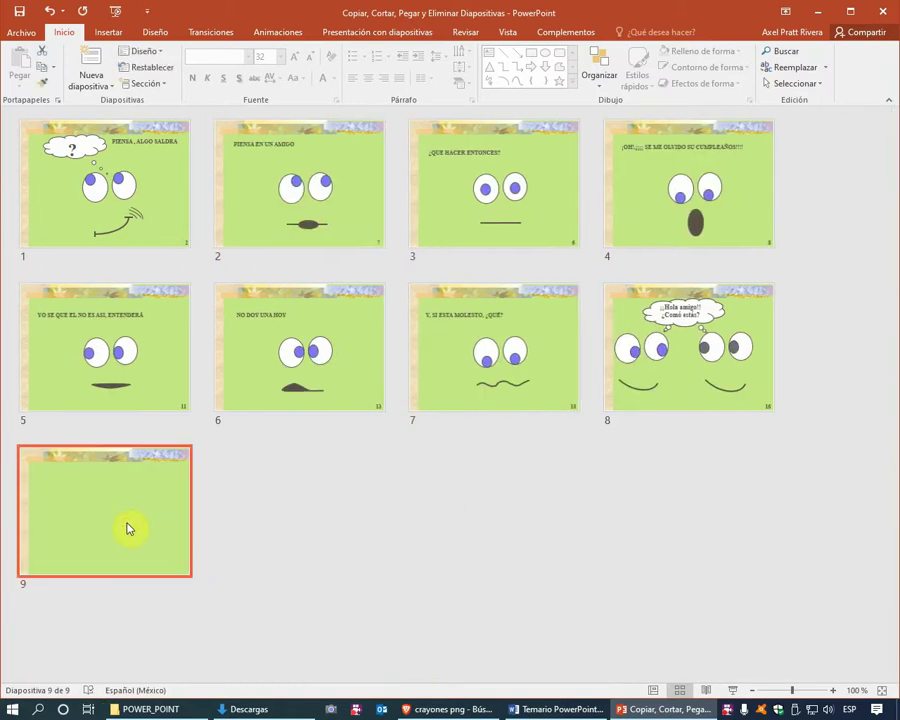
key("Delete")
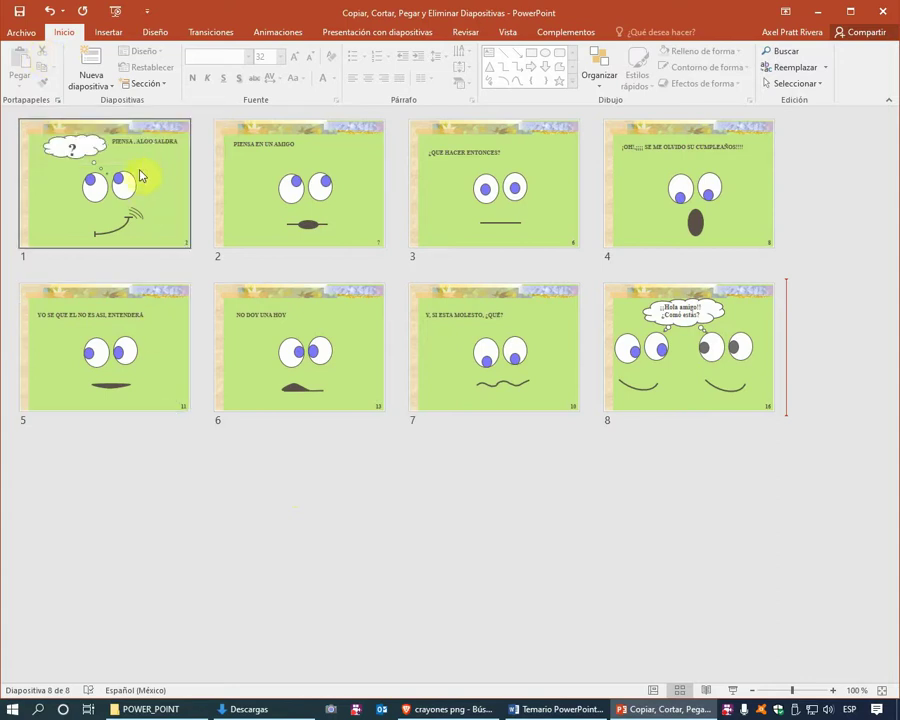
Raise the slide sorter zoom from 100% to 120%.
left_click(833, 690)
left_click(833, 690)
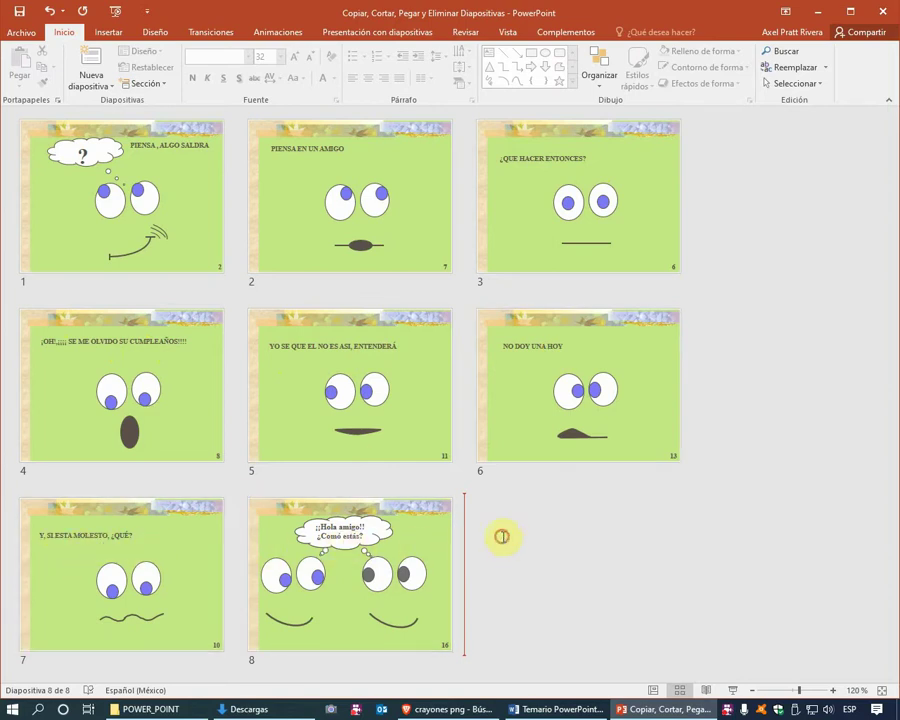
Cut the final ¡¡Hola amigo!! slide and set the insertion point before slide 1.
left_click(372, 573)
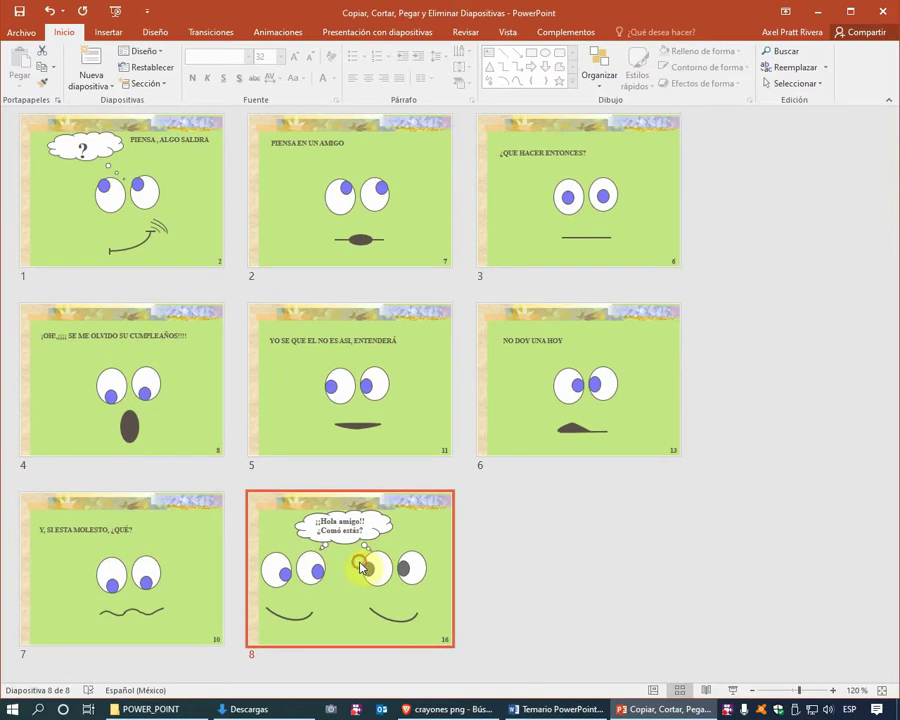
mouse_move(362, 568)
left_mouse_down()
mouse_move(130, 195)
mouse_move(395, 565)
mouse_move(143, 262)
mouse_move(124, 200)
left_mouse_up()
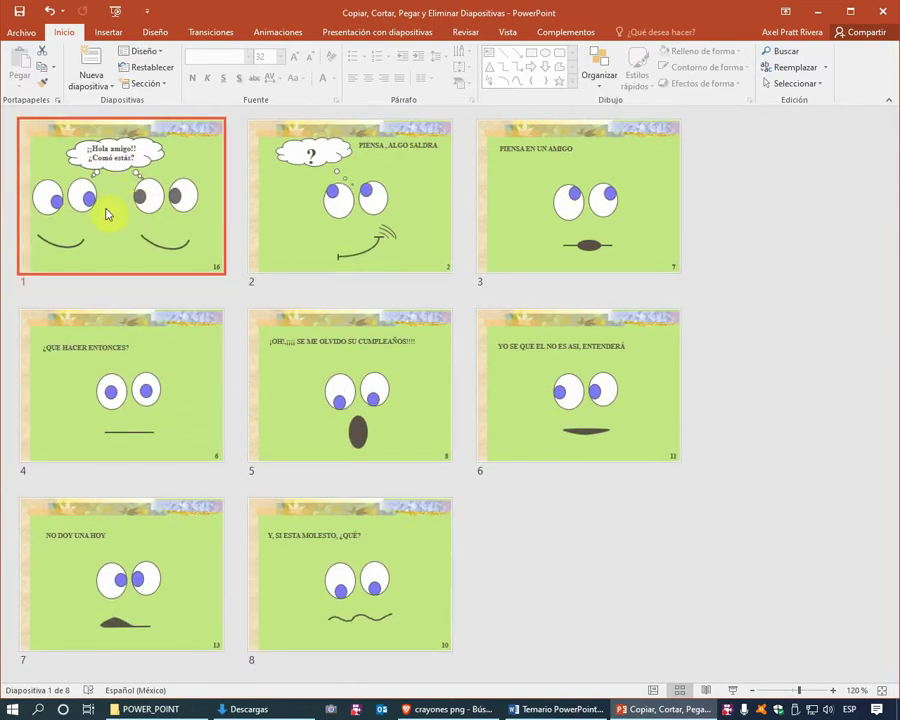
left_click(49, 15)
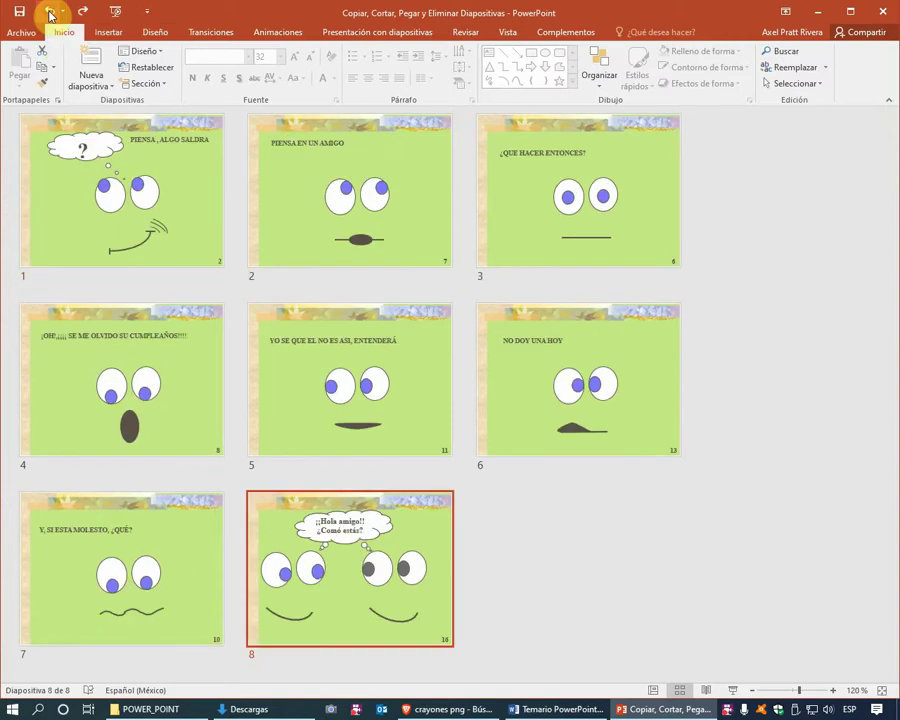
right_click(355, 546)
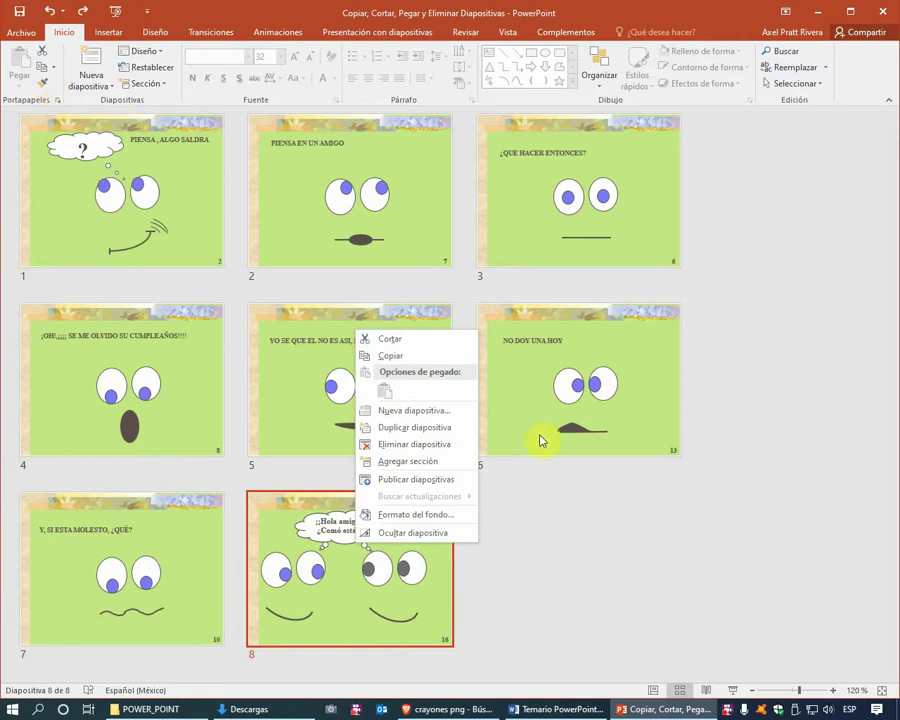
left_click(553, 537)
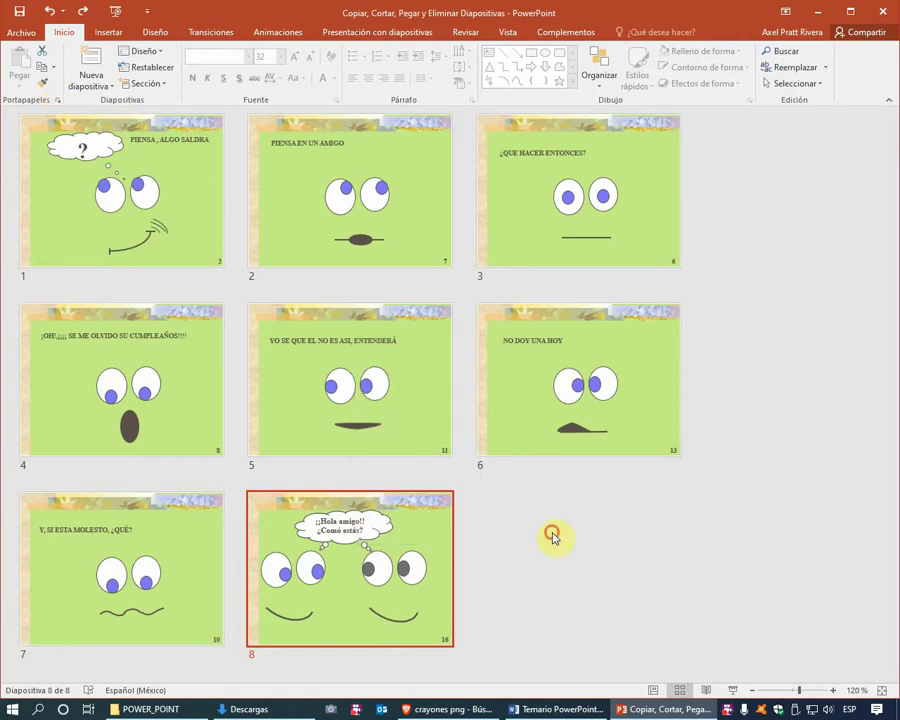
left_click(42, 57)
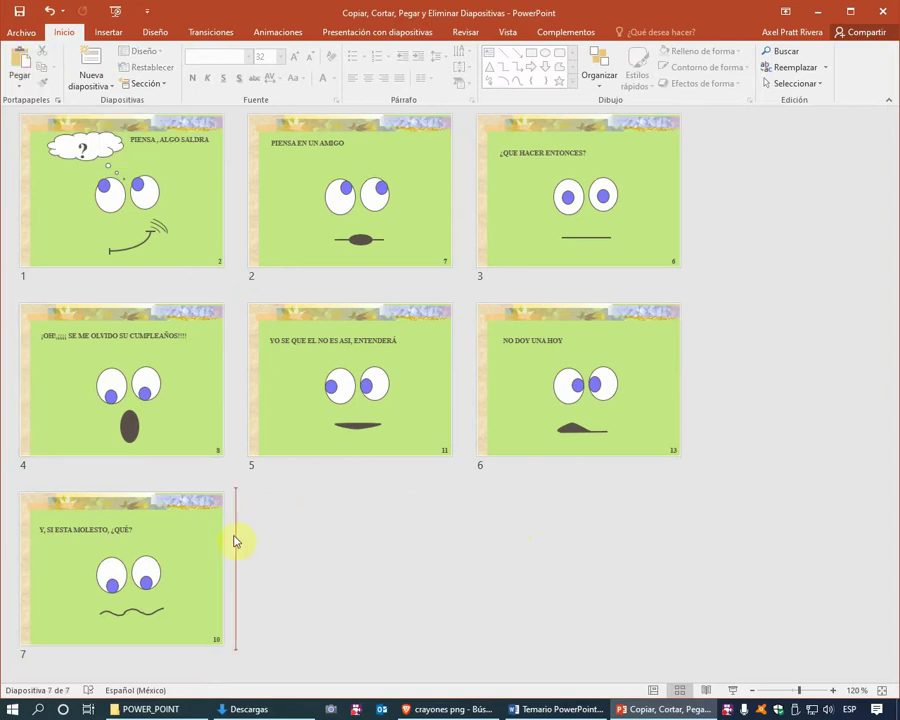
left_click(240, 248)
Paste ¡¡Hola amigo!! as slide 1, moving NO DOY UNA HOY to second.
left_click(48, 217)
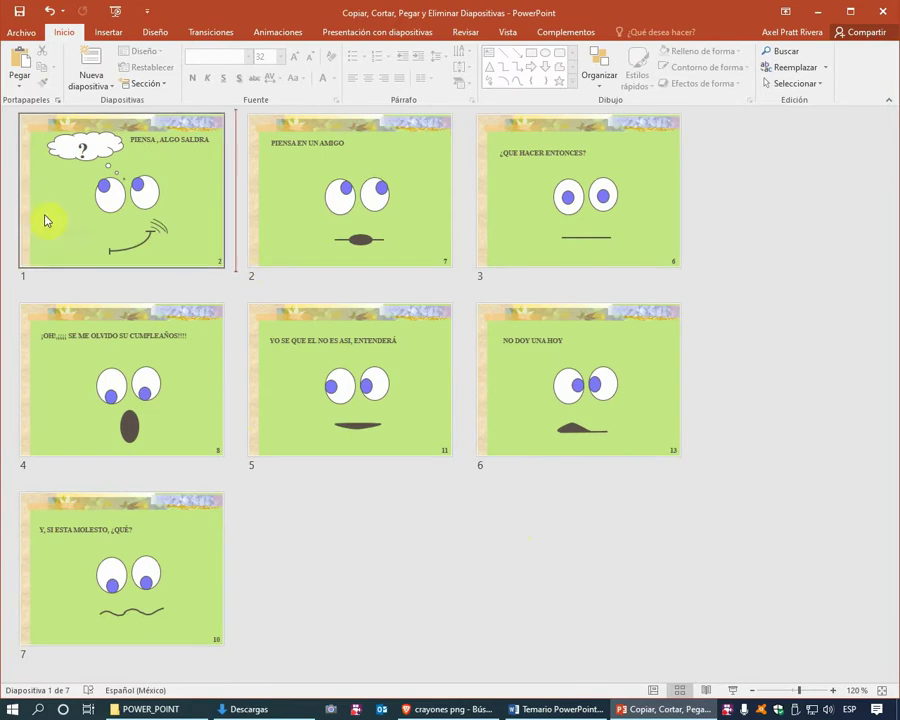
left_click(12, 201)
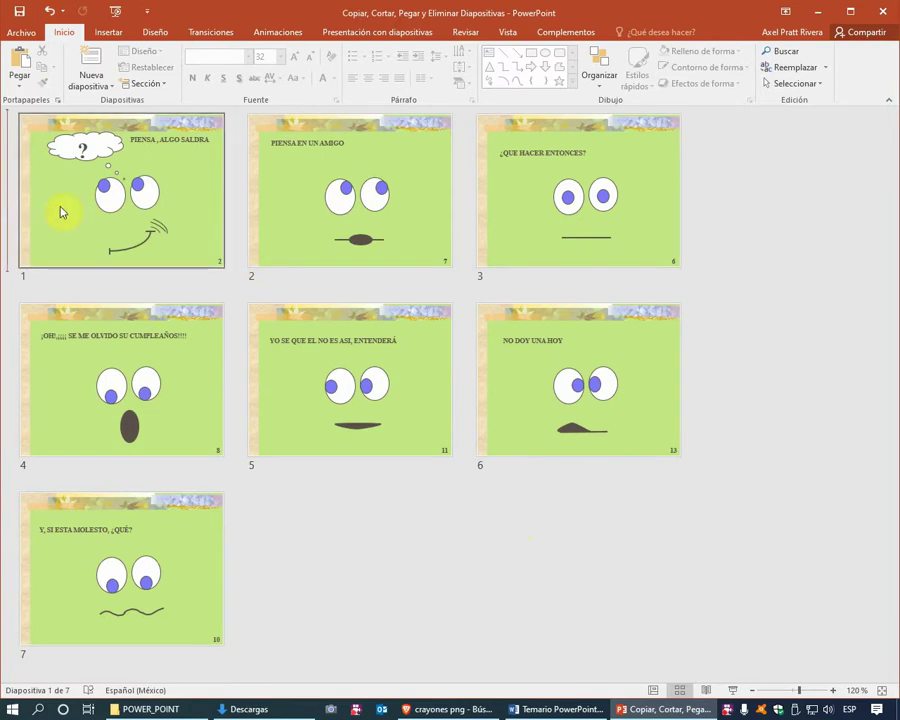
left_click(25, 68)
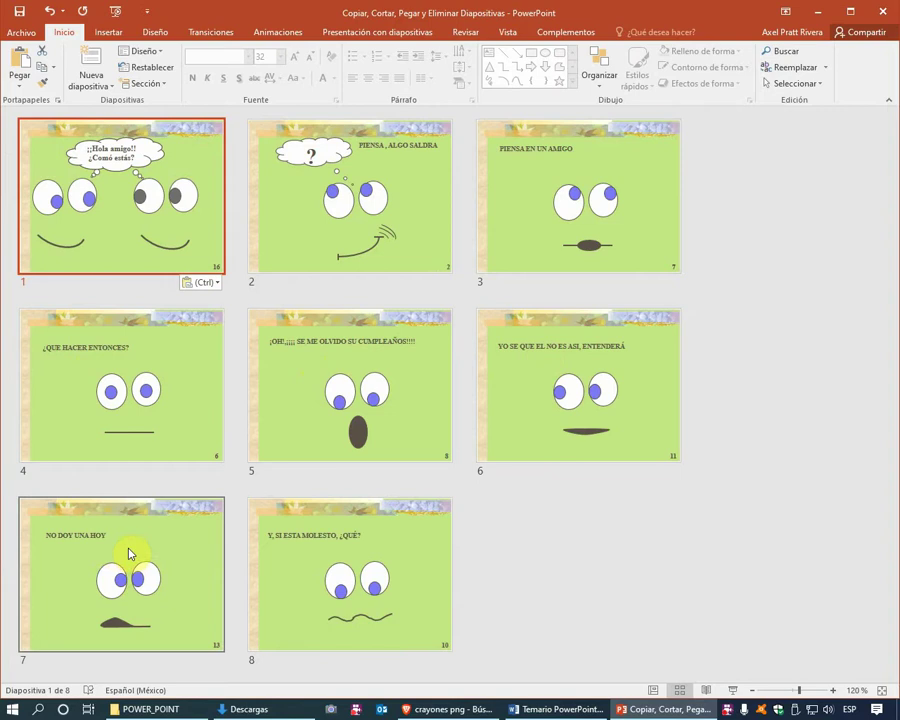
left_click(91, 555)
Drag NO DOY UNA HOY to second, the forgotten-birthday slide third, and zoom thumbnails to 100%.
left_click_drag(97, 547, 278, 179)
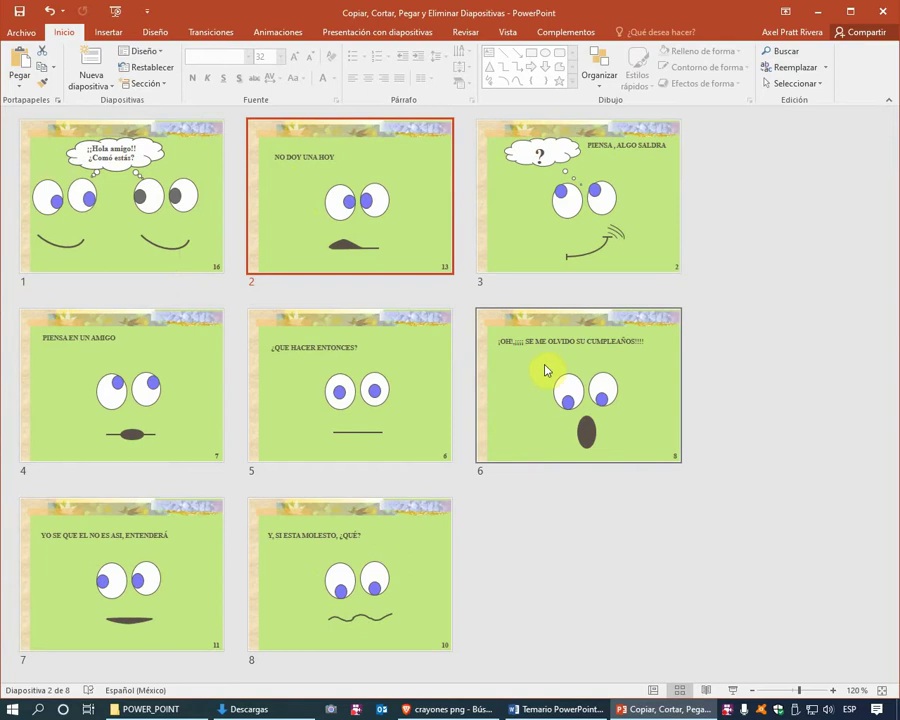
left_click_drag(545, 371, 512, 178)
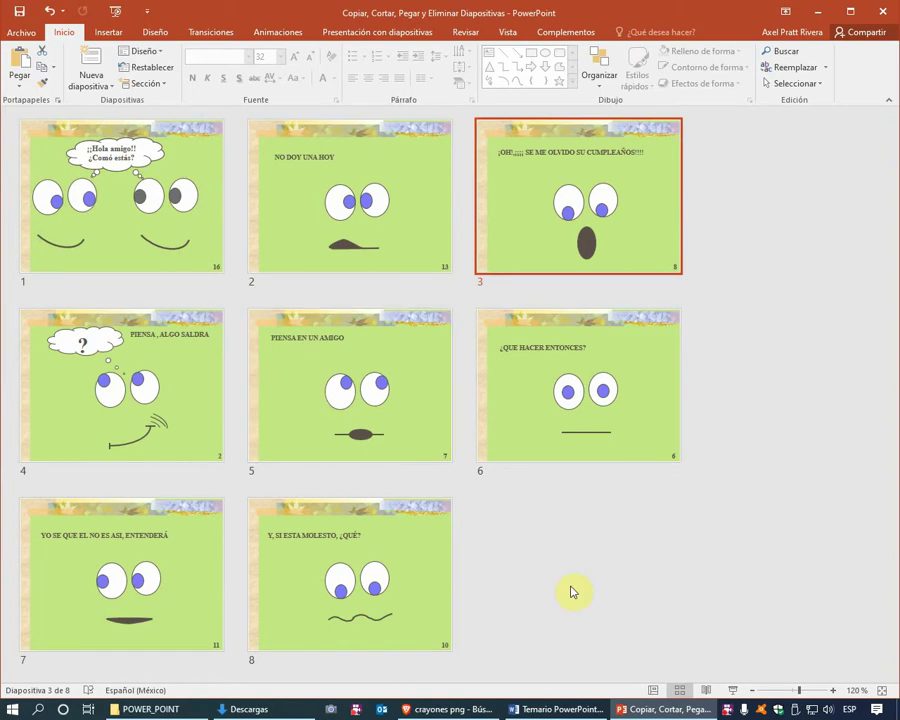
left_click(651, 604)
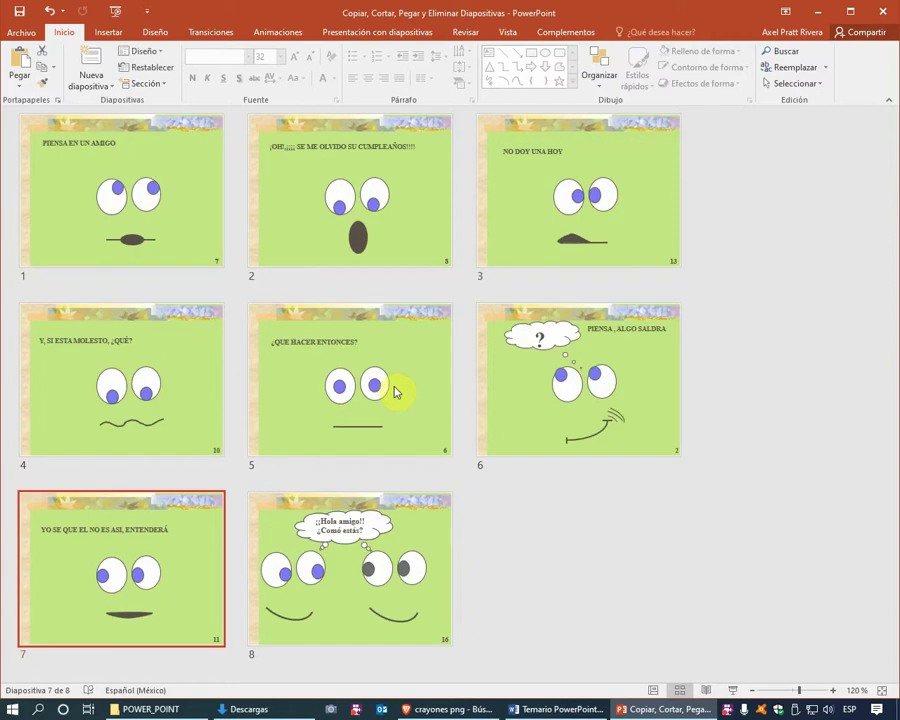
left_click(630, 552)
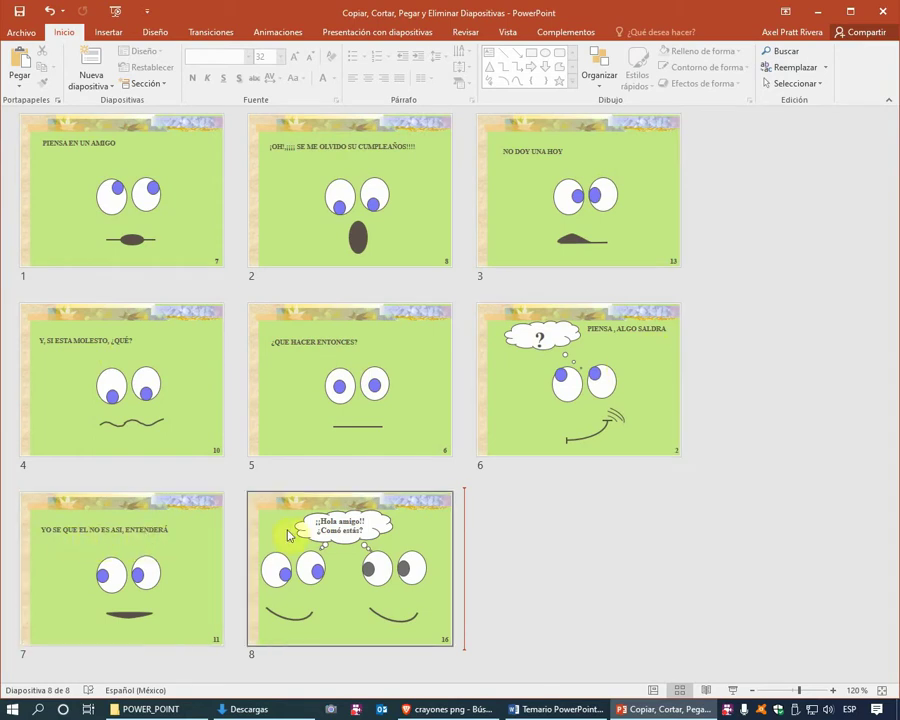
left_click(562, 517)
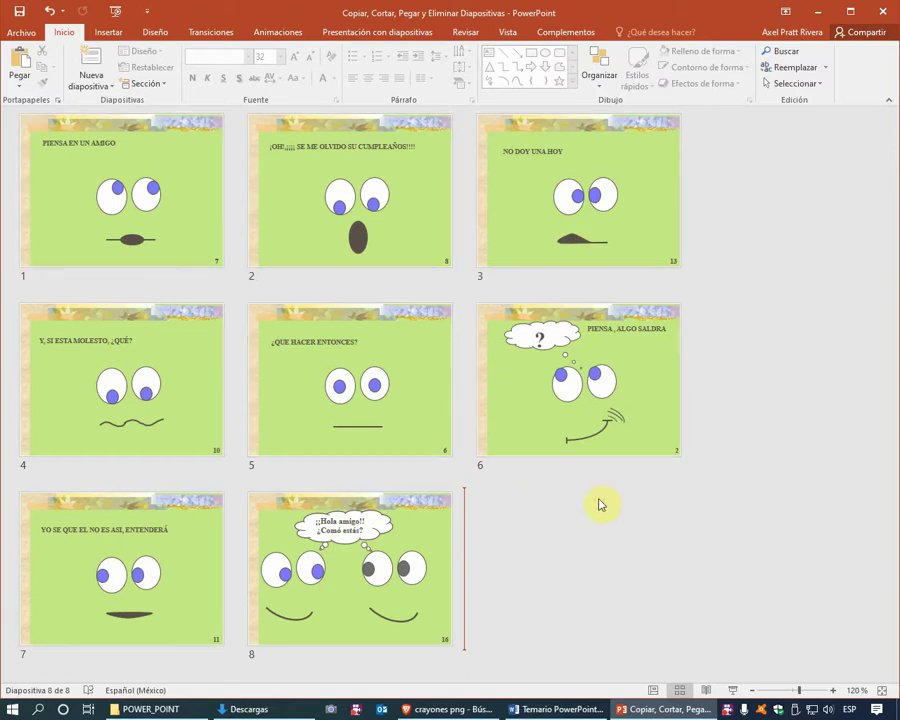
left_click(880, 693)
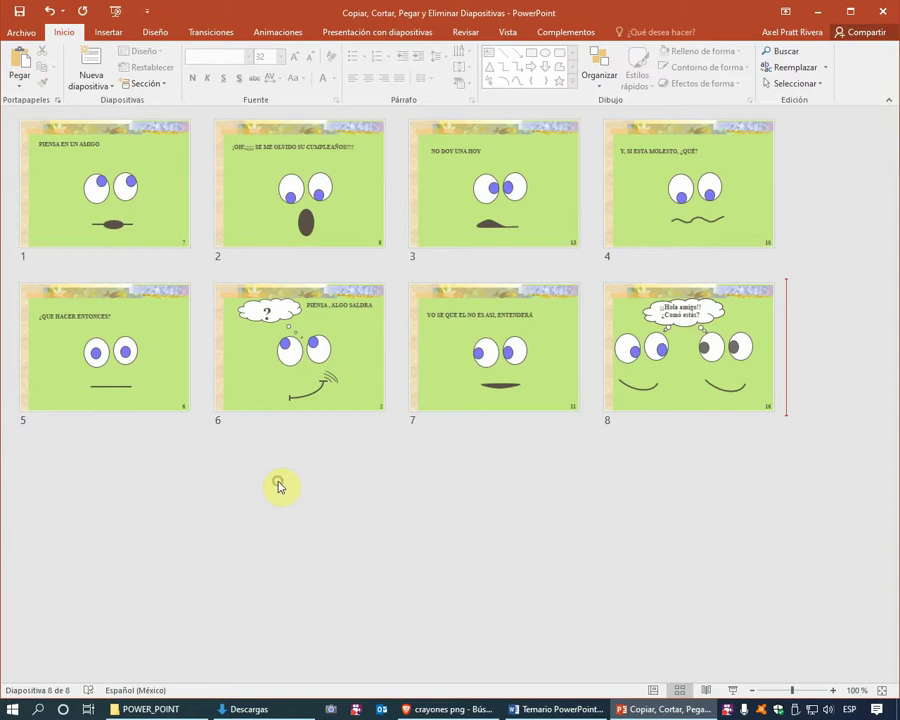
left_click(128, 203)
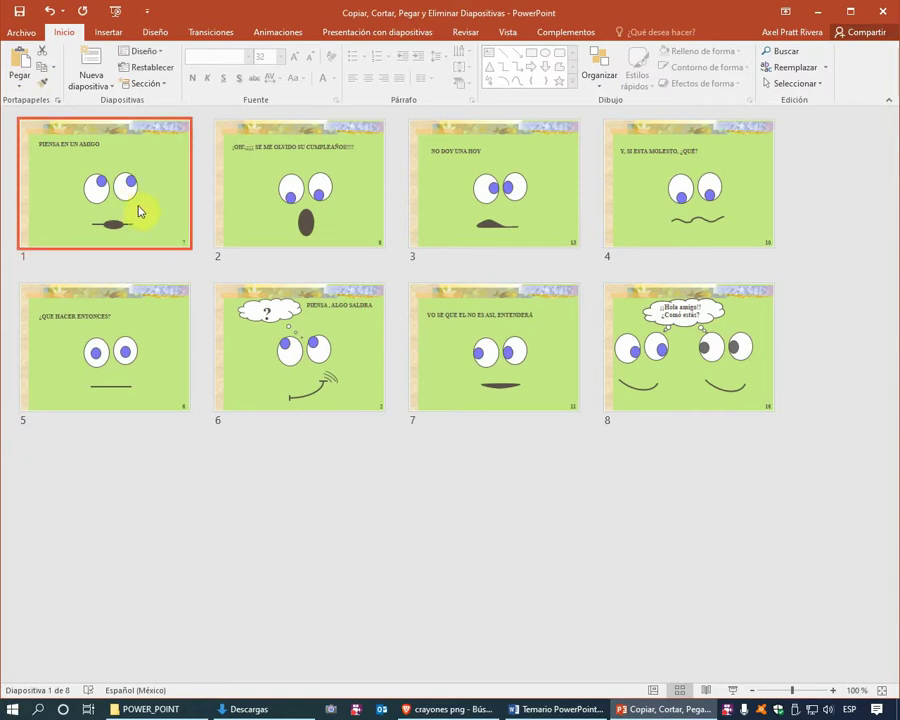
left_click(45, 72)
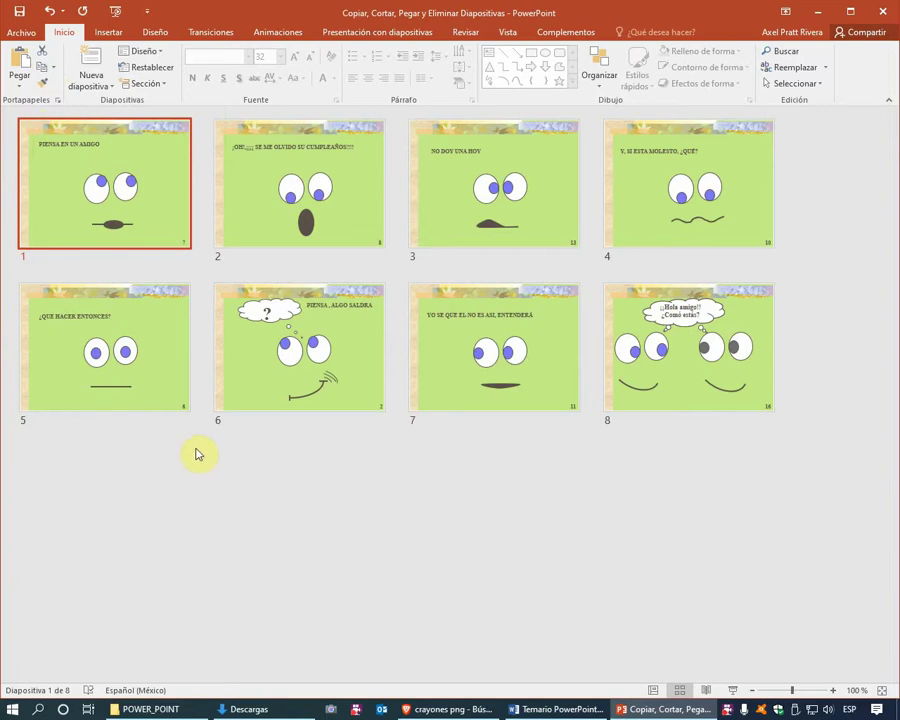
left_click(201, 362)
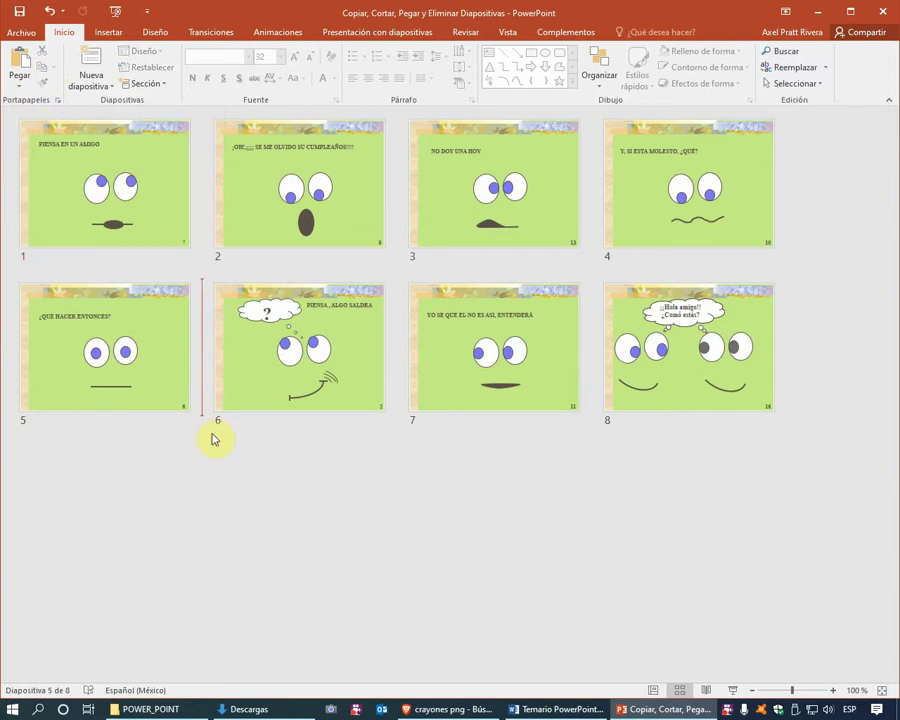
key("ctrl+v")
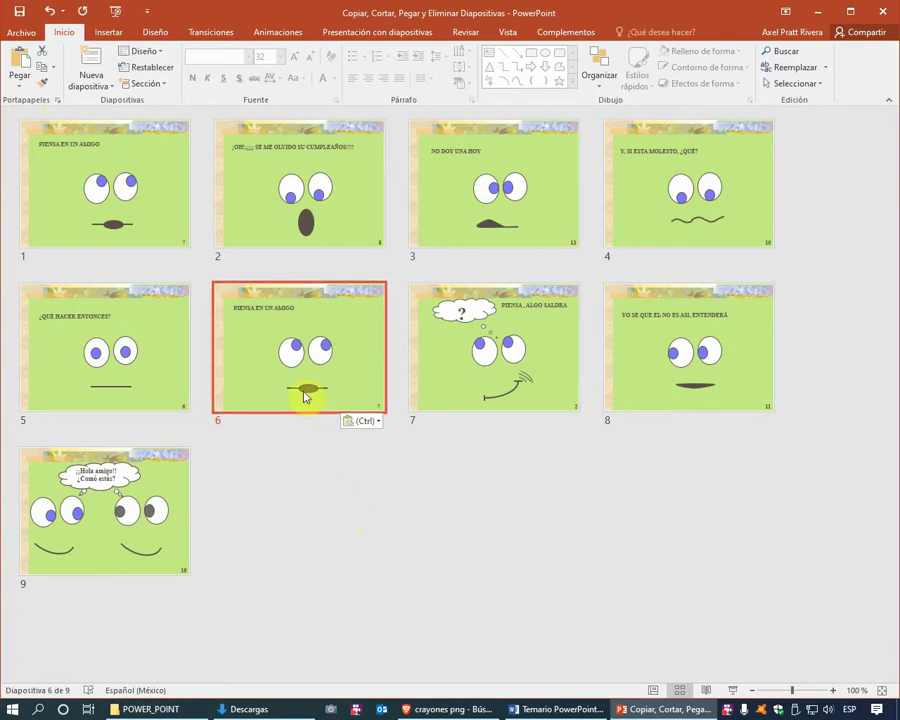
left_click_drag(306, 393, 320, 470)
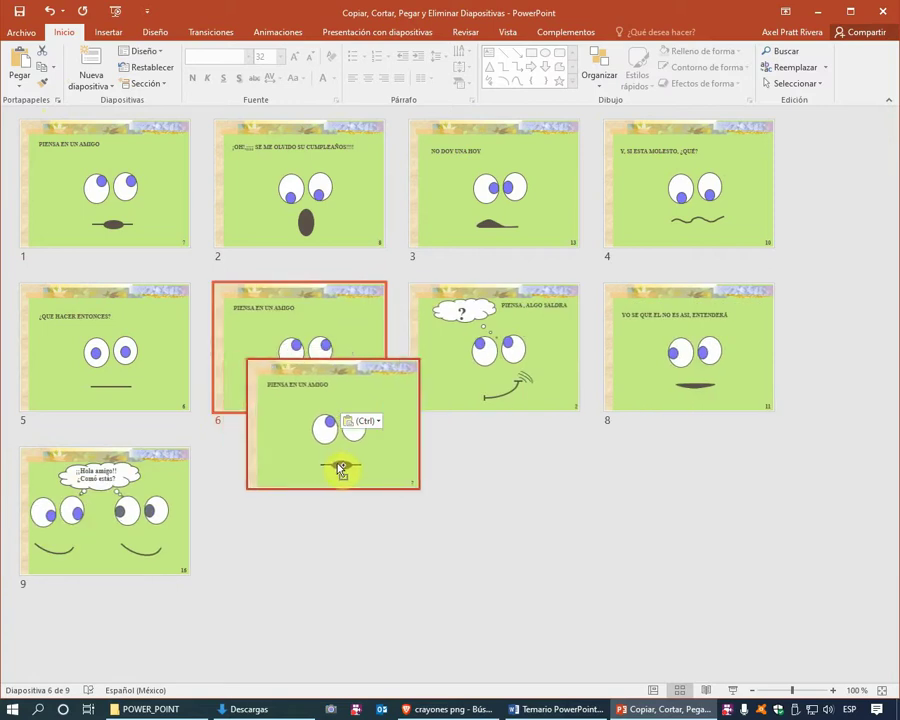
mouse_move(320, 470)
left_mouse_down()
mouse_move(372, 538)
mouse_move(316, 562)
left_mouse_up()
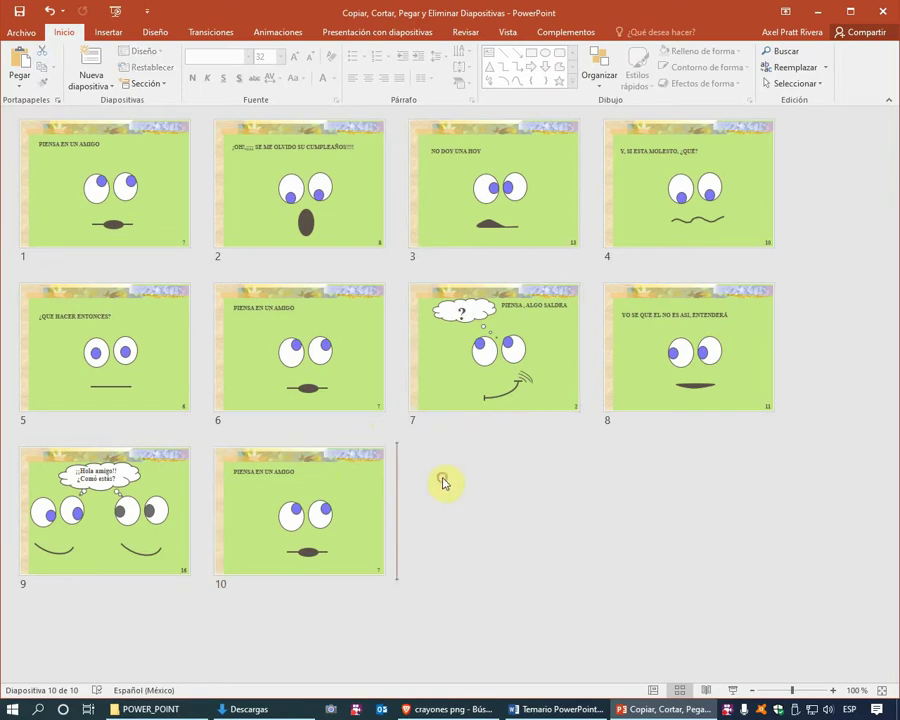
key("Delete")
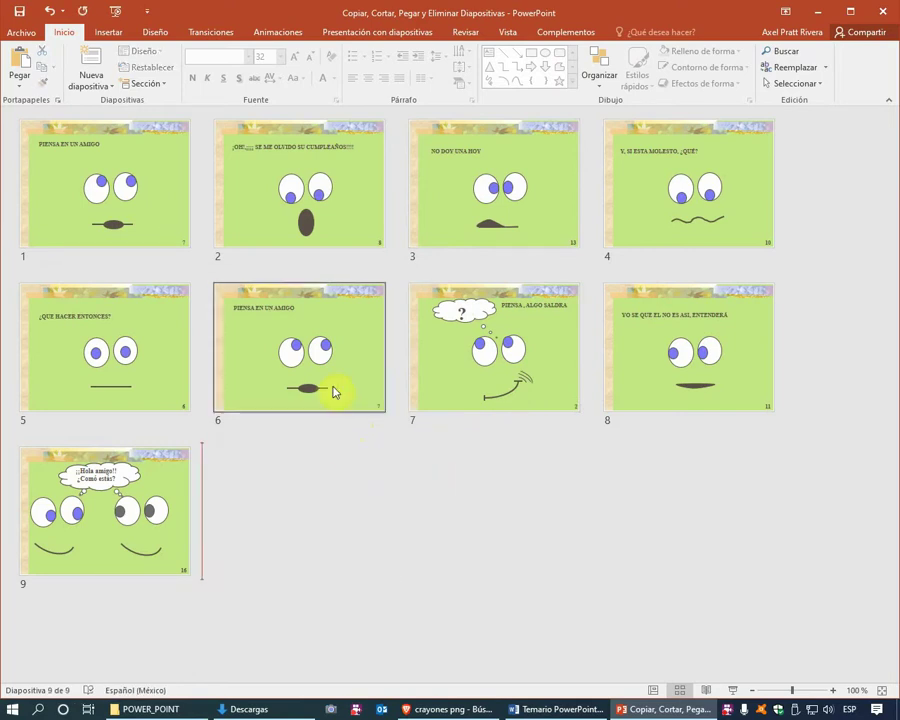
left_click(331, 389)
key("Delete")
left_click(435, 480)
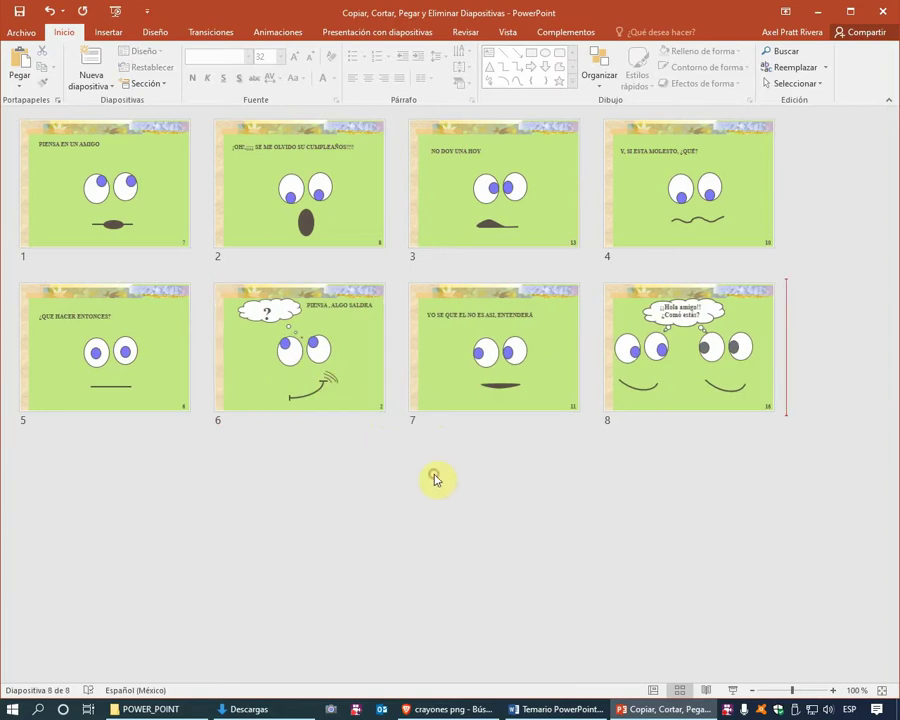
Open slide 1 in Normal view and resize the thumbnail pane beside it.
double_click(129, 188)
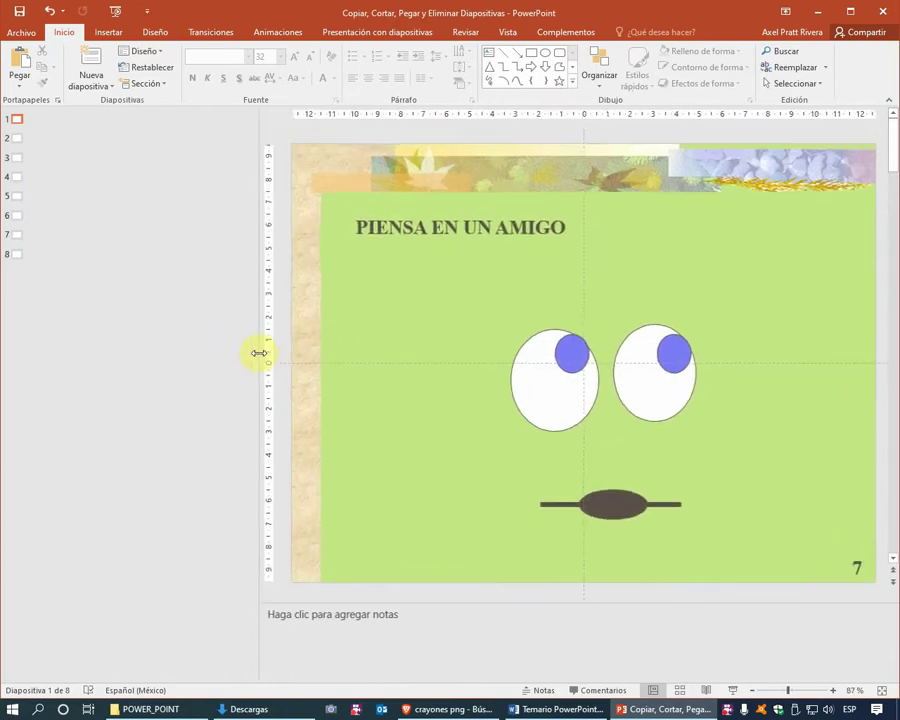
left_click_drag(312, 347, 242, 354)
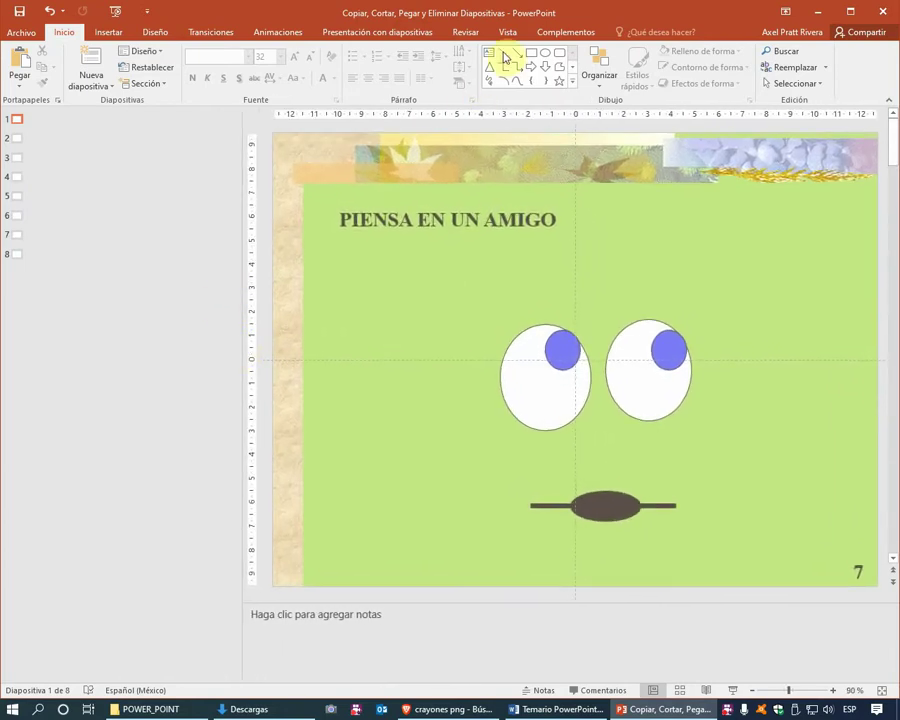
left_click(508, 32)
left_click(25, 72)
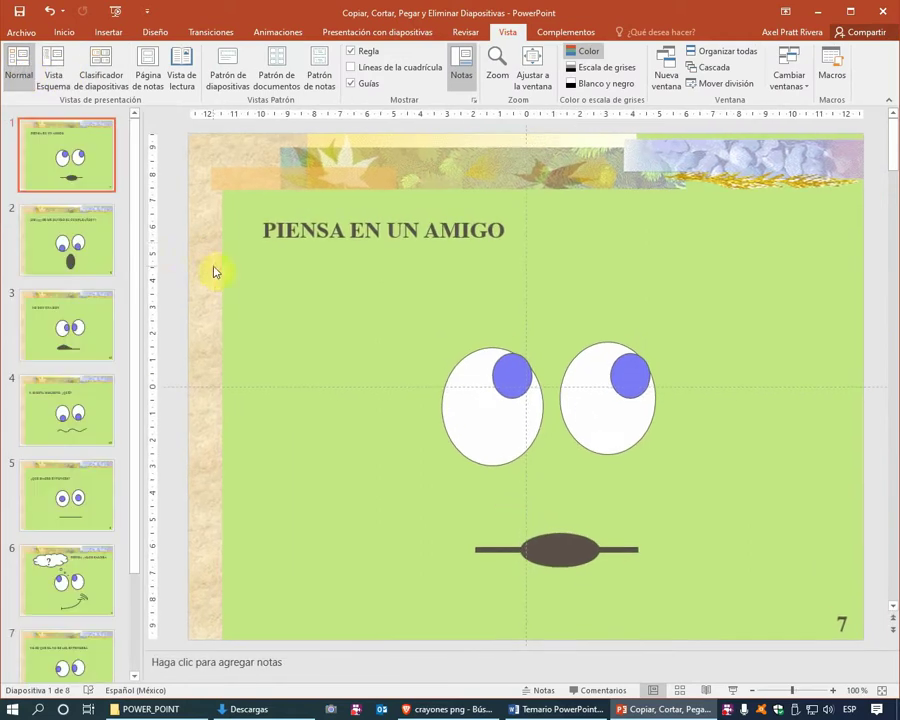
left_click_drag(144, 244, 132, 244)
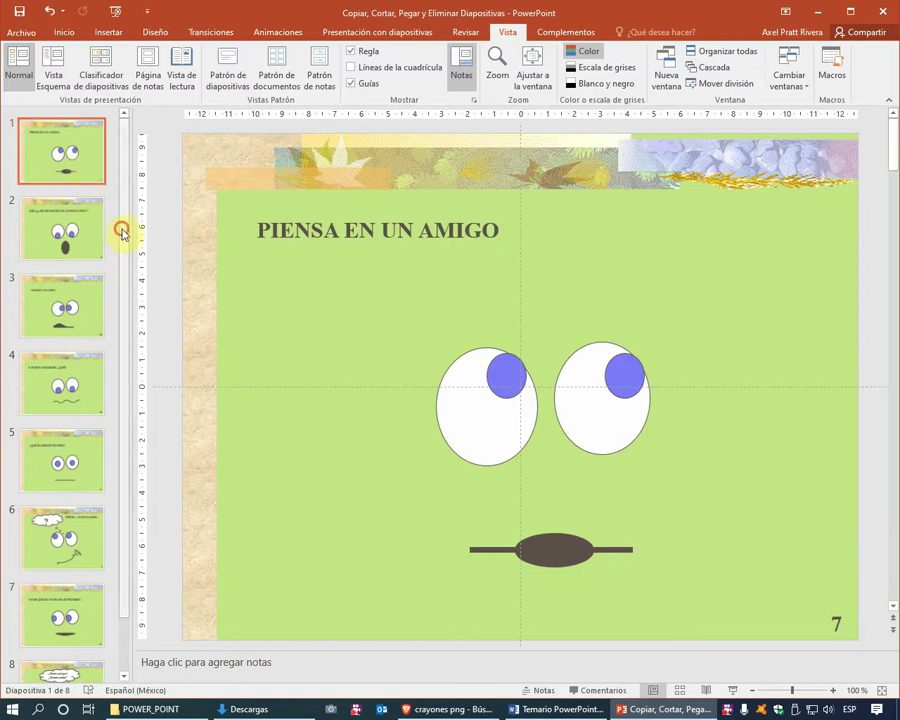
left_click_drag(120, 230, 133, 354)
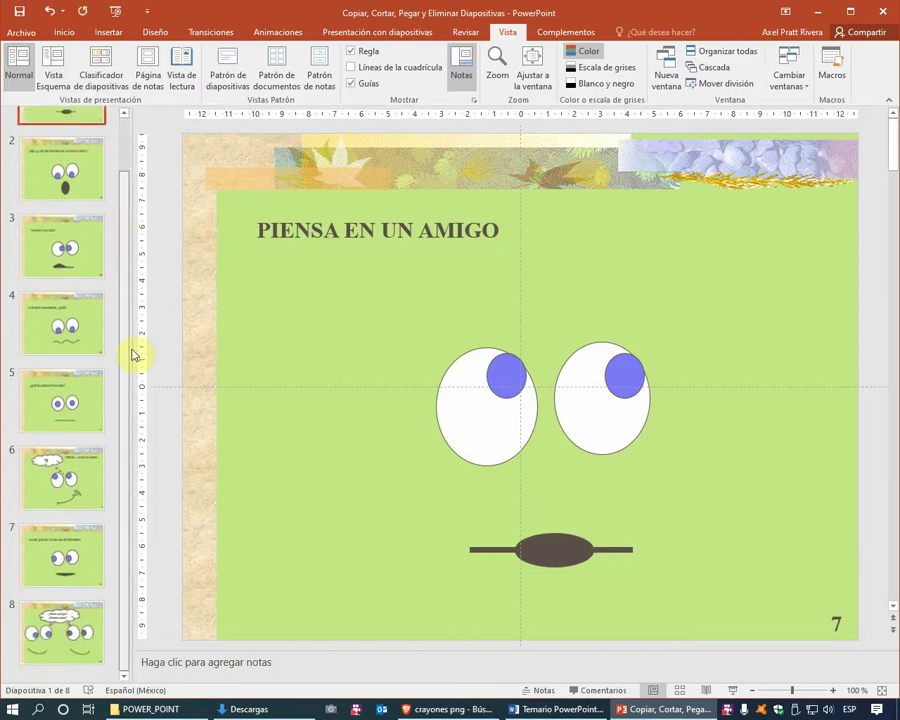
Browse the Y, SI ESTA MOLESTO, PIENSA, ALGO SALDRA and ¡¡Hola amigo!! slides.
left_click(81, 344)
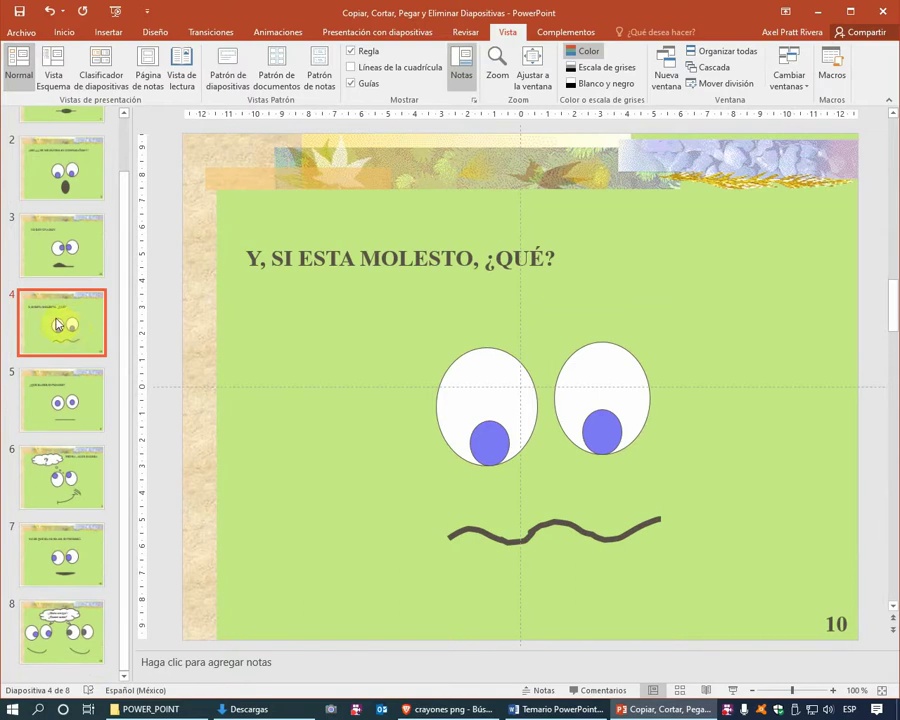
left_click_drag(57, 323, 57, 476)
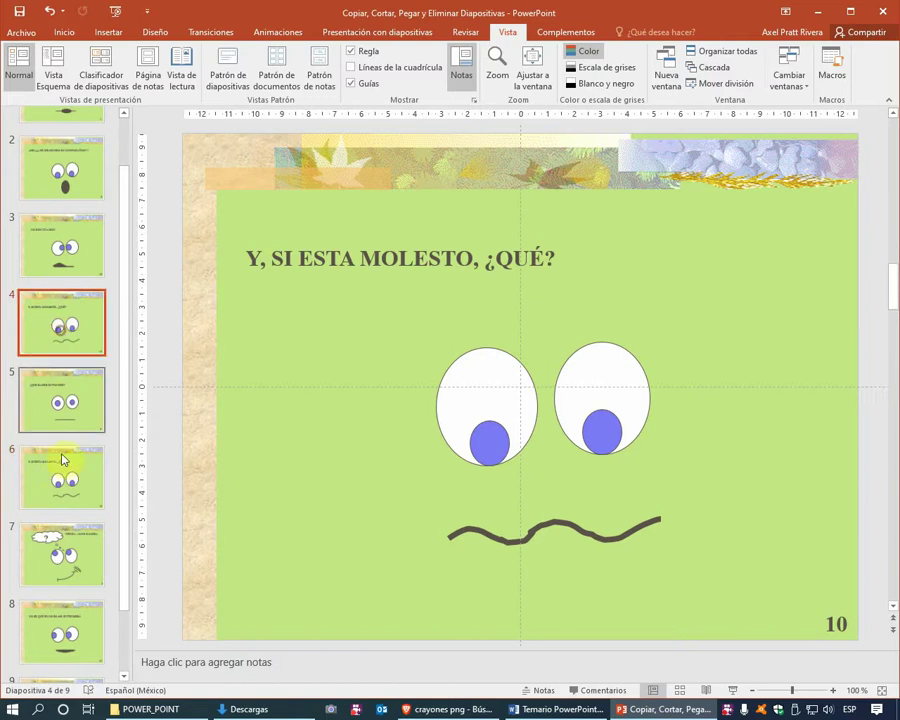
left_click(63, 484)
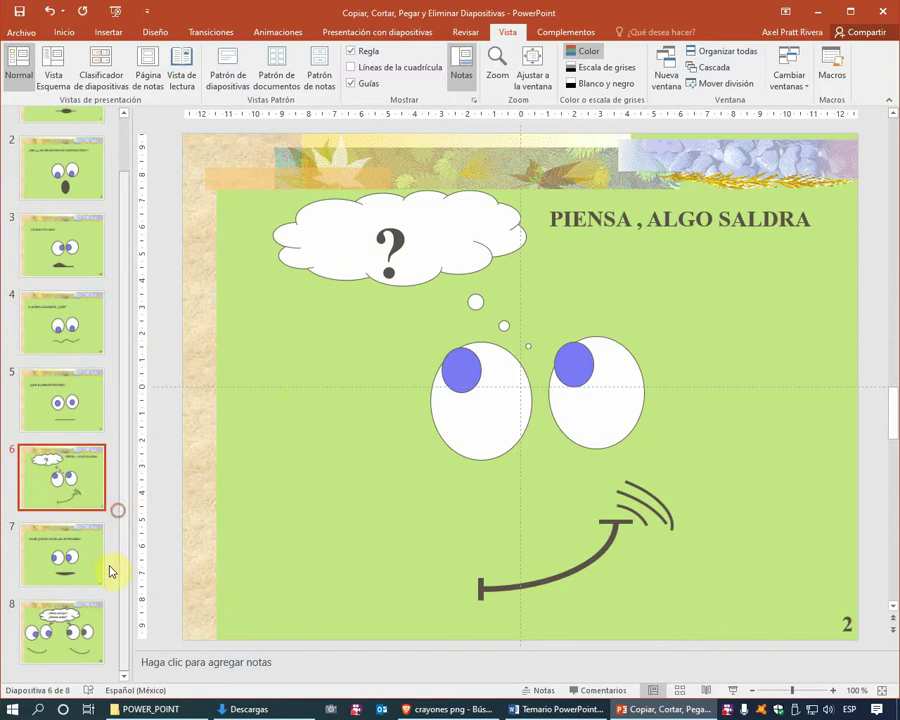
left_click(72, 622)
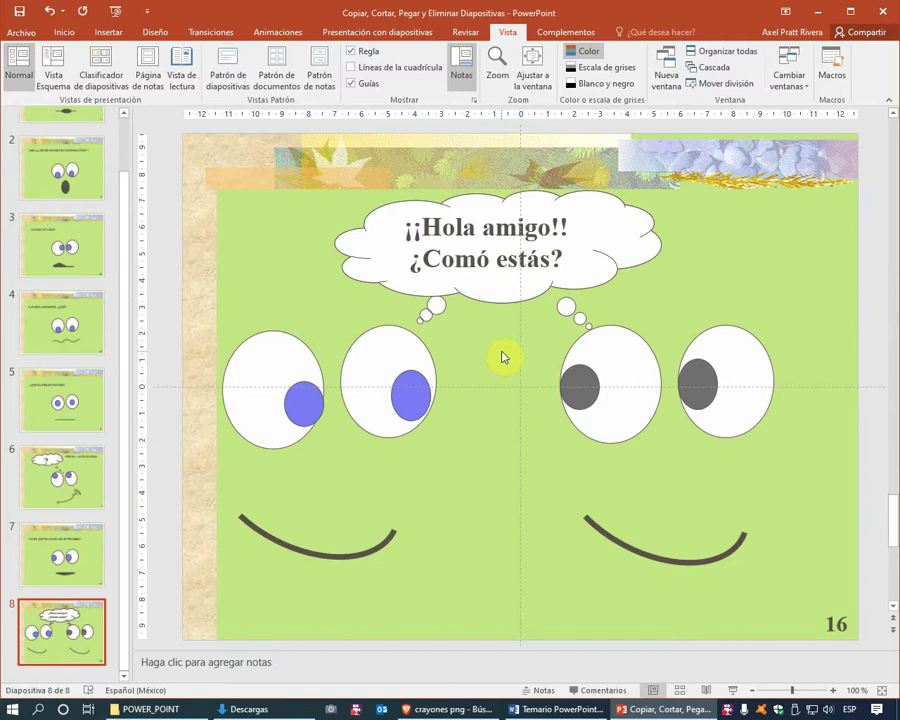
Paste a copy of ¡¡Hola amigo!!, then type and delete a 'Ctrl + Alt + D' note.
key("ctrl+v")
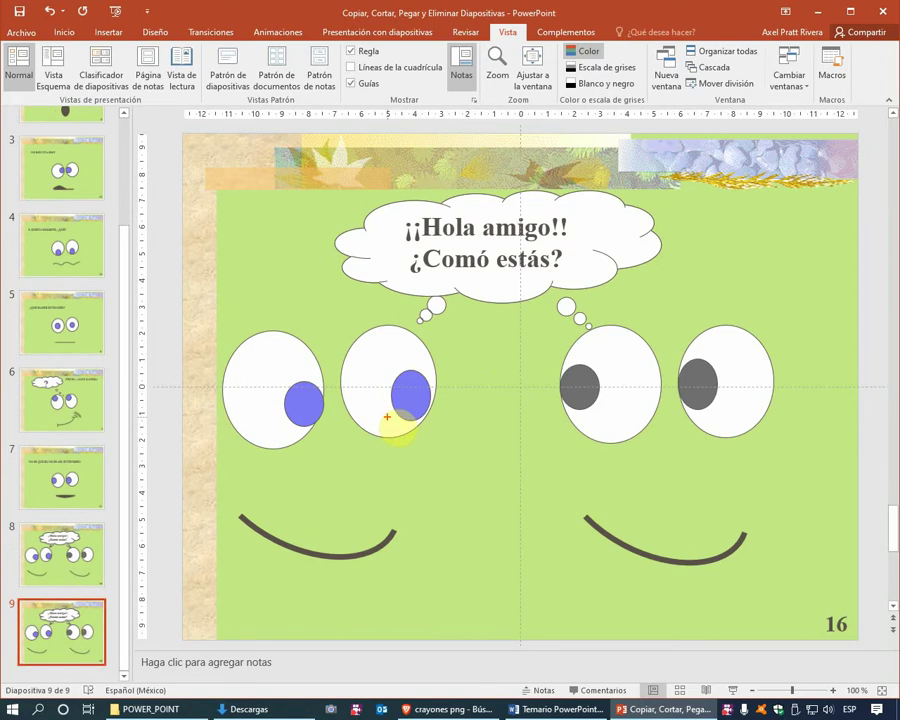
left_click(387, 416)
type("ctrl")
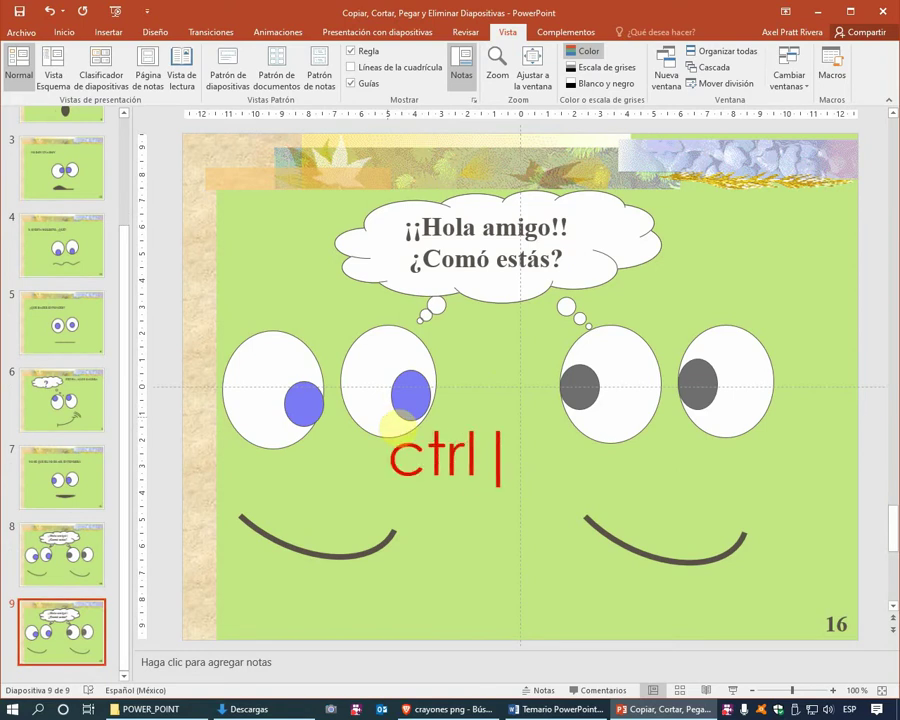
key("BackSpace")
type("+ ")
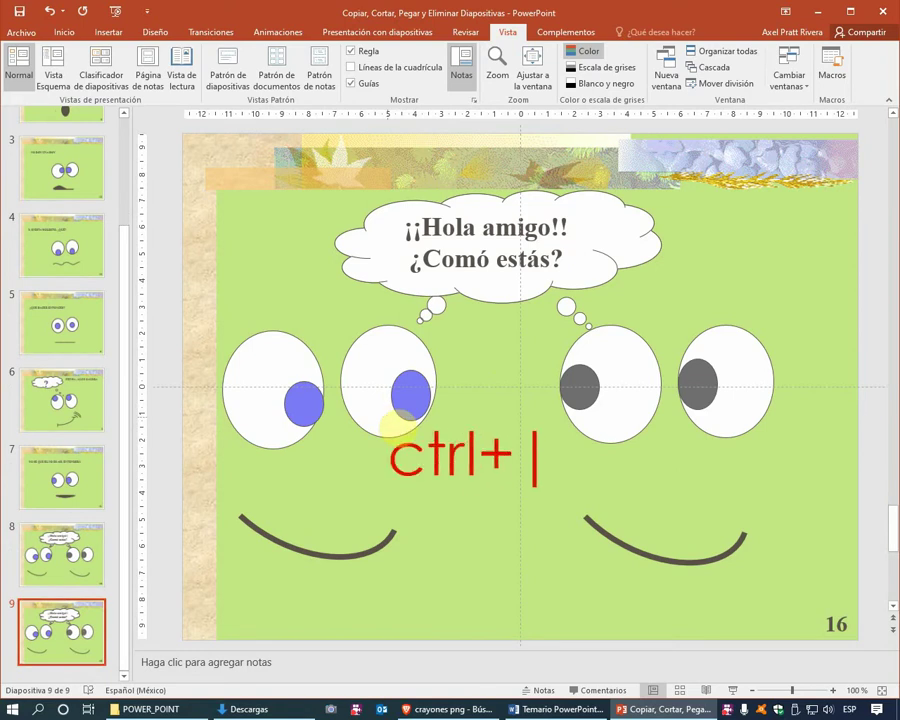
type("Alt")
key("BackSpace")
type("+ ")
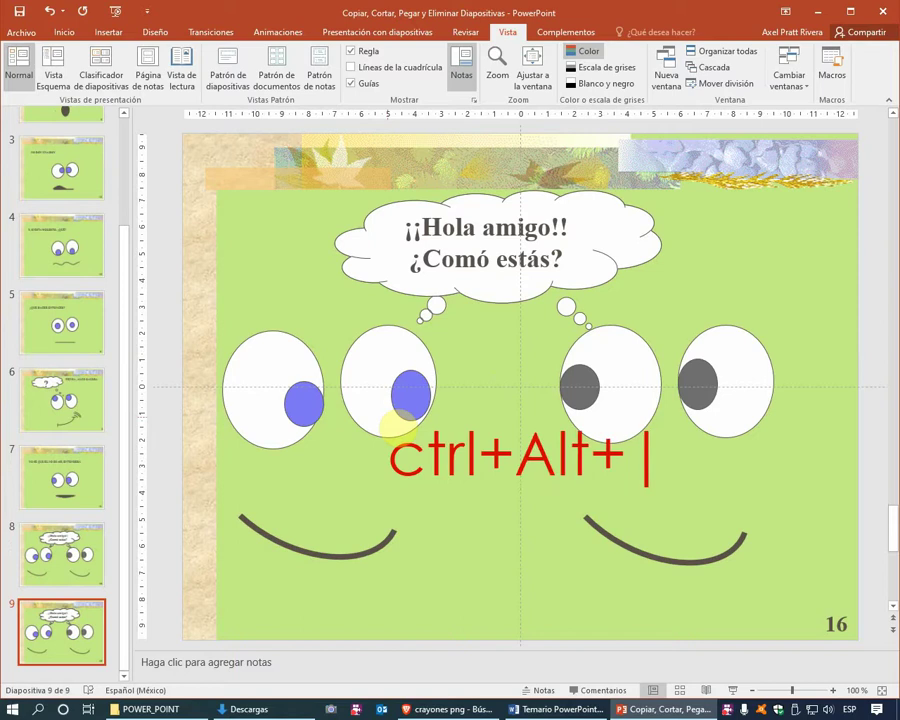
type("D")
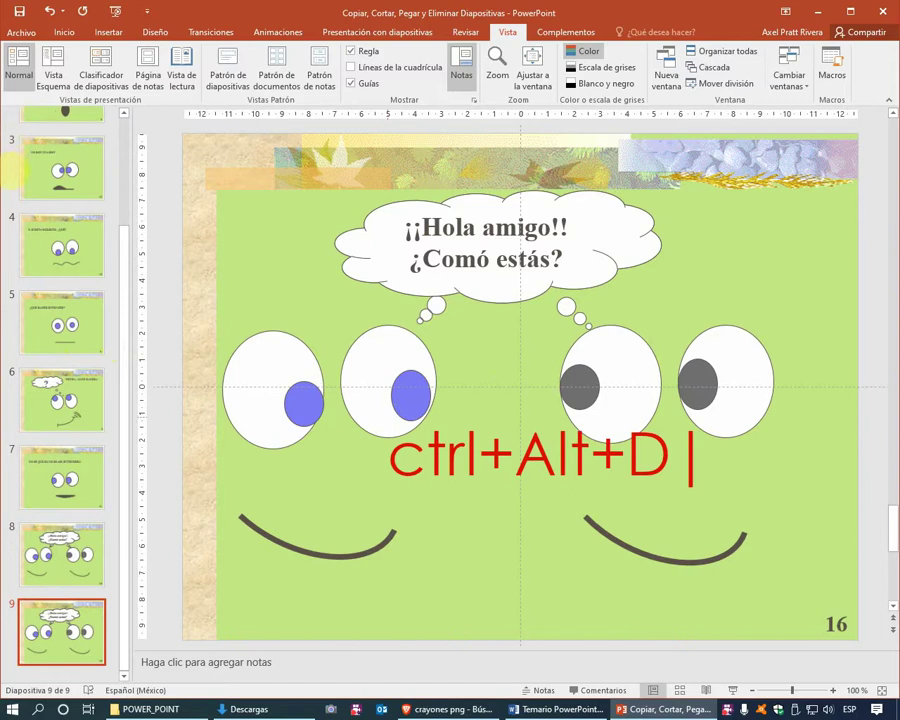
left_click(569, 418)
key("Delete")
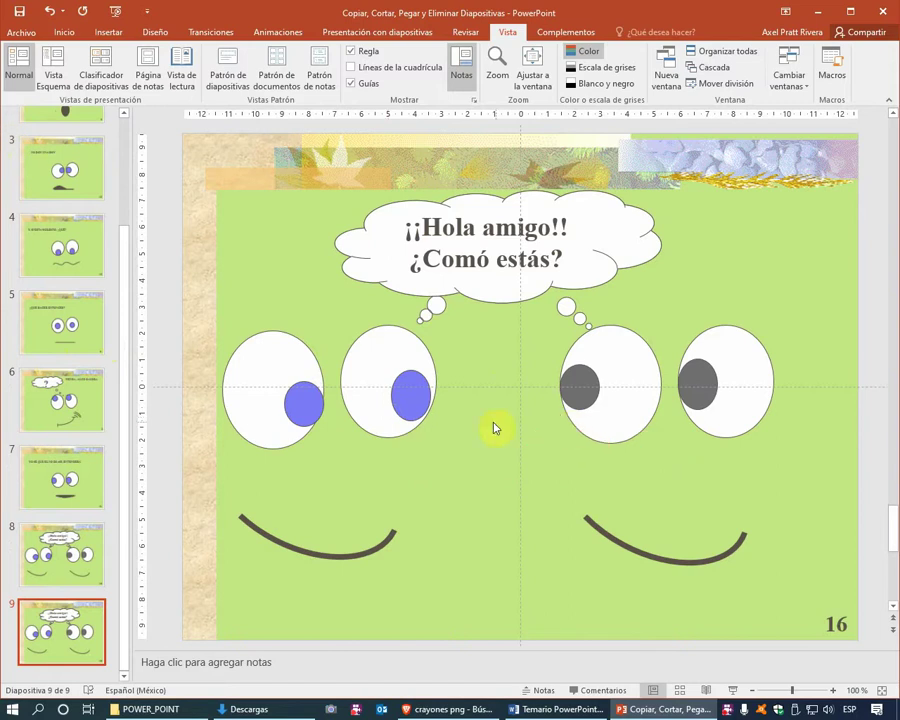
Duplicate slide 6 with Ctrl+D, move the copy to the end, and show Slide Sorter.
left_click(78, 399)
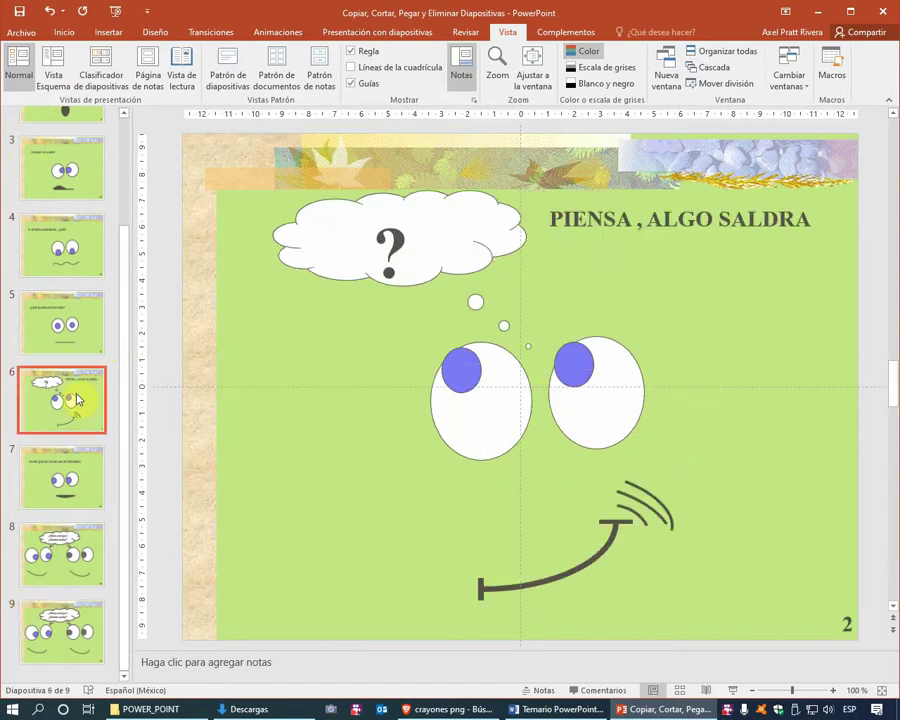
key("ctrl+d")
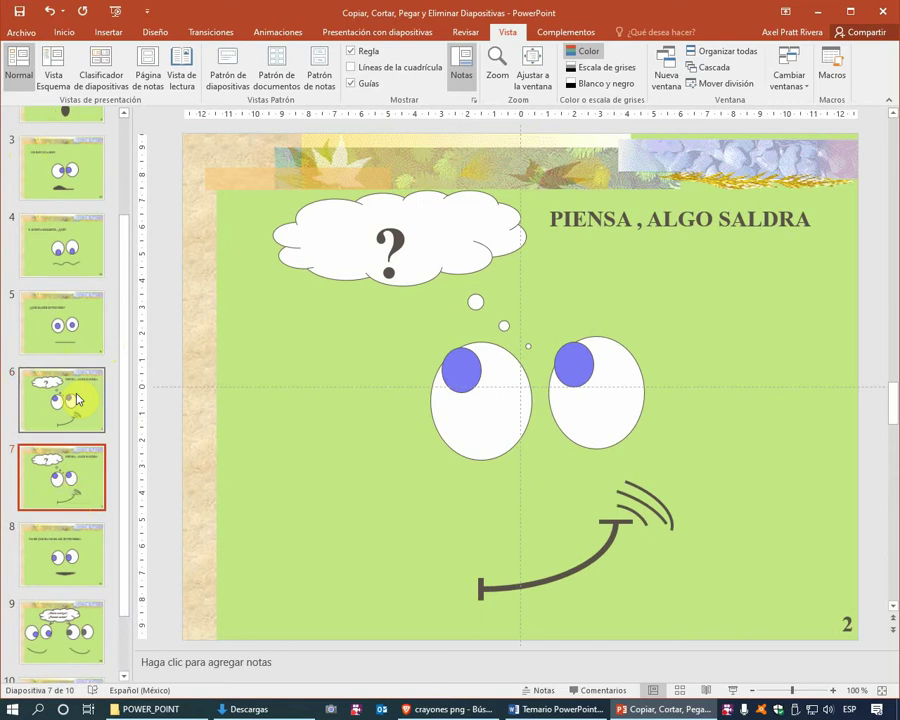
mouse_move(70, 418)
left_mouse_down()
mouse_move(72, 645)
mouse_move(66, 640)
left_mouse_up()
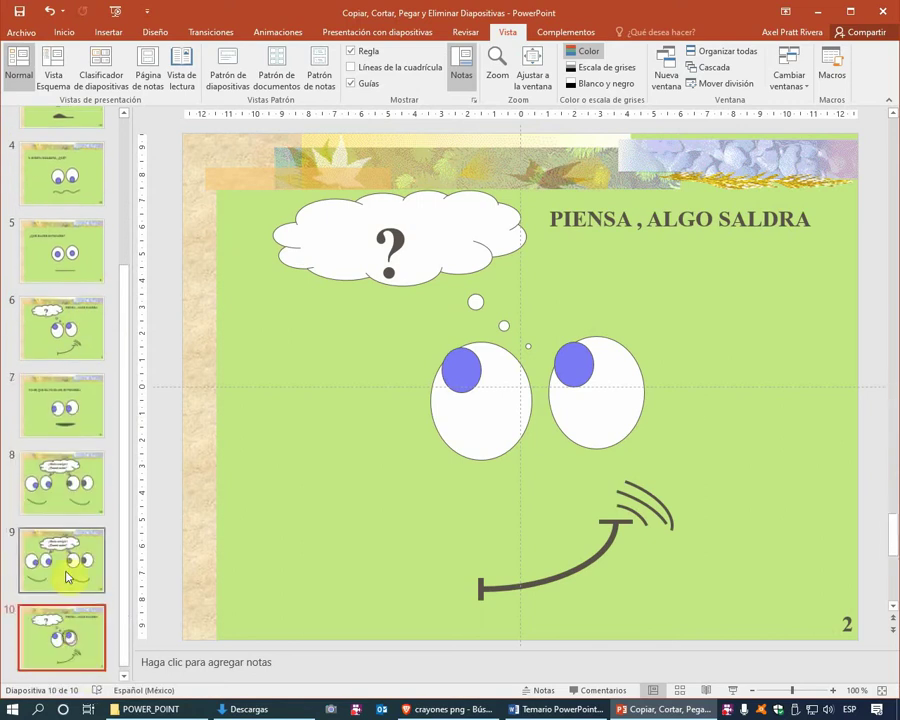
left_click(67, 578)
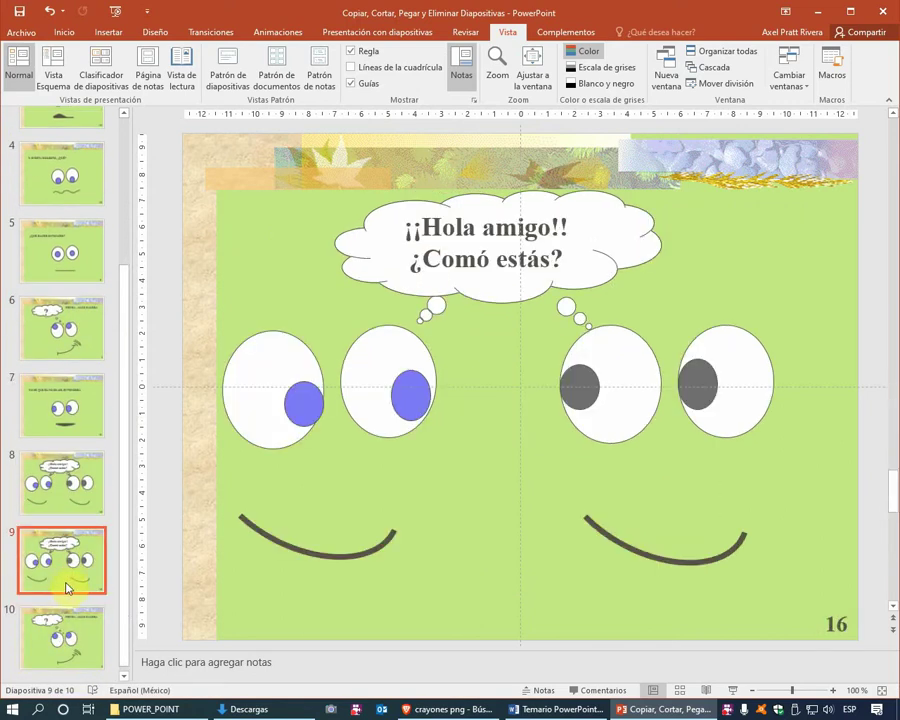
scroll(84, 390, "up", 2)
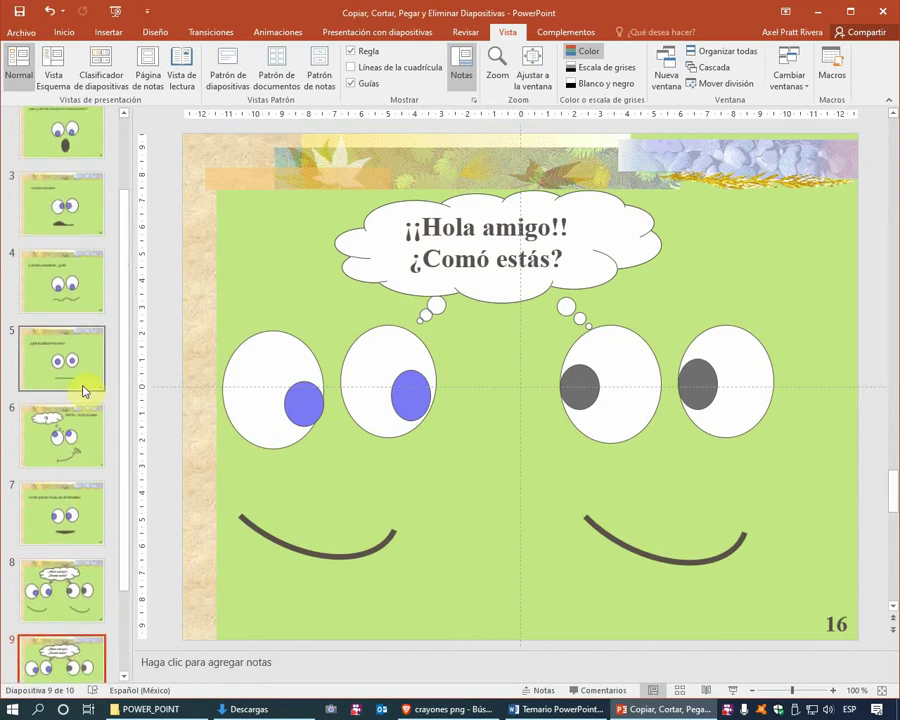
scroll(84, 390, "up", 2)
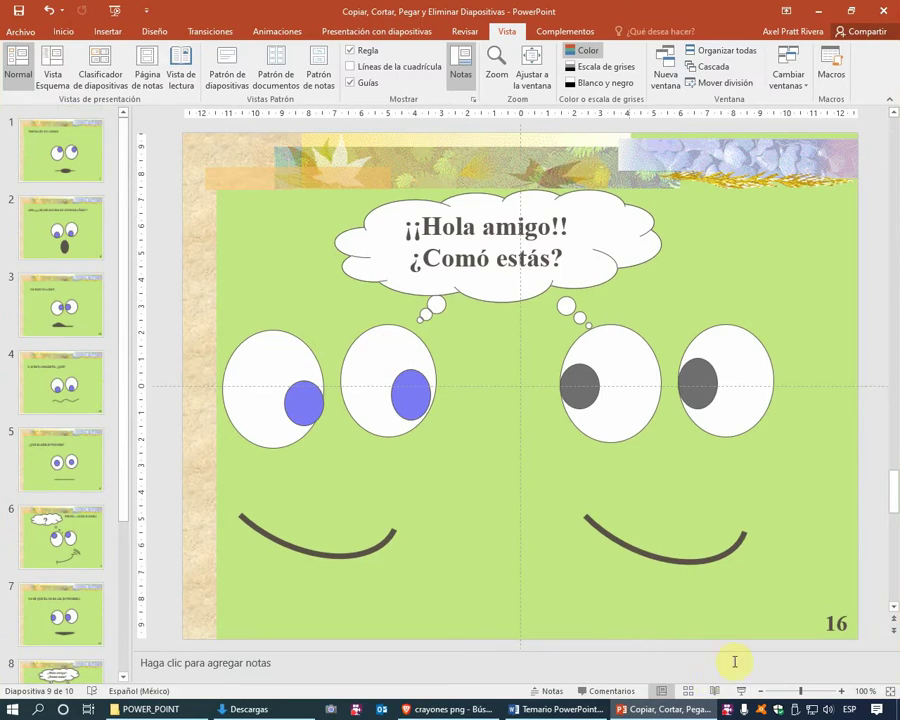
left_click(688, 690)
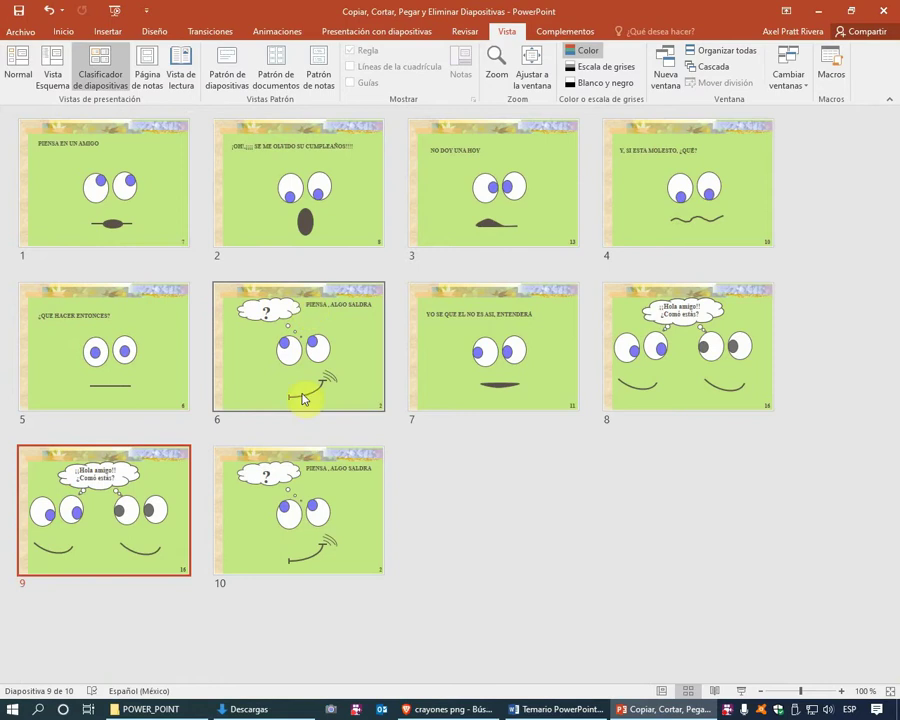
Open the recent presentation 'Copiar, Cortar, Pegar y Eliminar Diapositivas Continuación'.
left_click(34, 36)
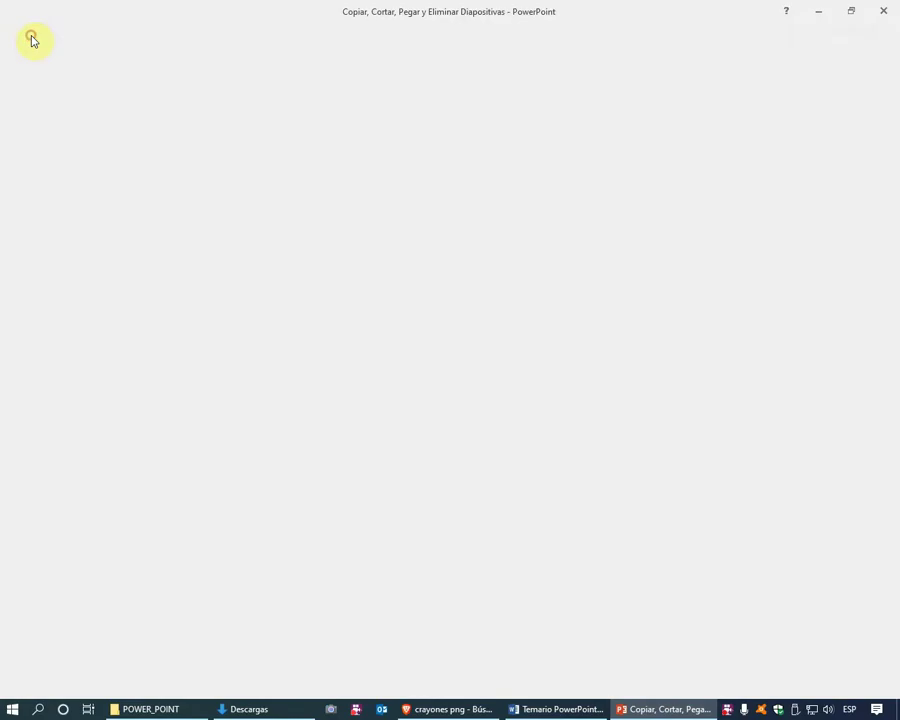
left_click(44, 121)
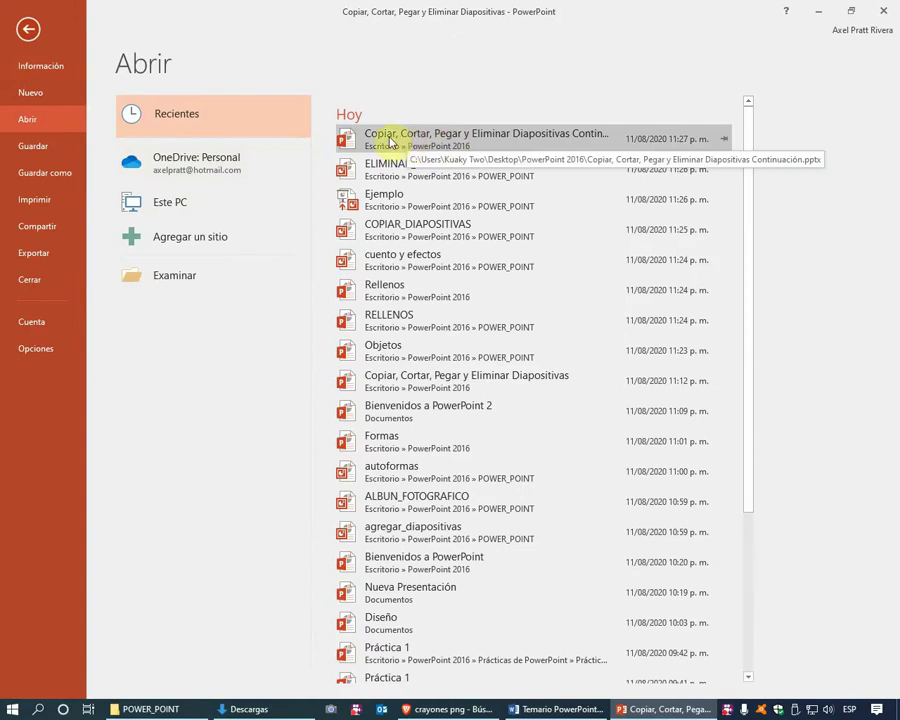
left_click(530, 139)
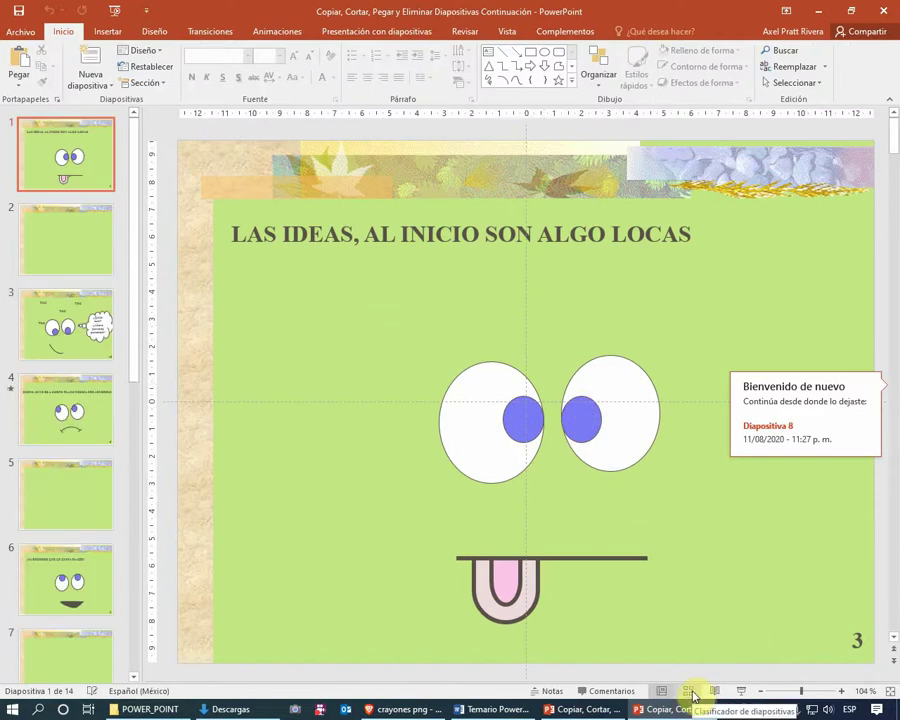
Show its 14 slides in Slide Sorter and bring the Continuación window to the front.
left_click(692, 692)
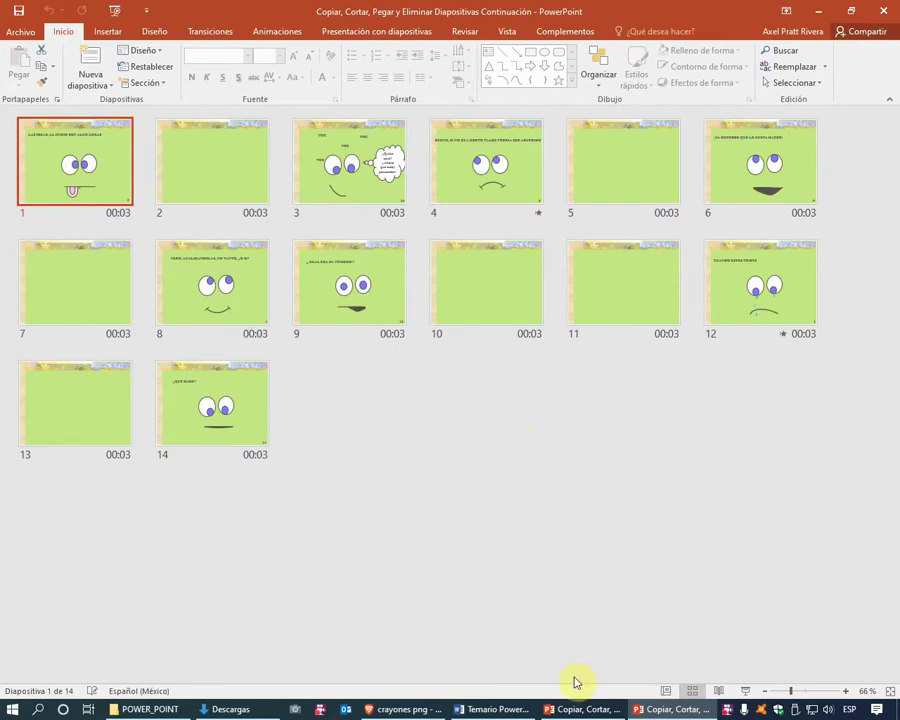
left_click(582, 709)
left_click(659, 714)
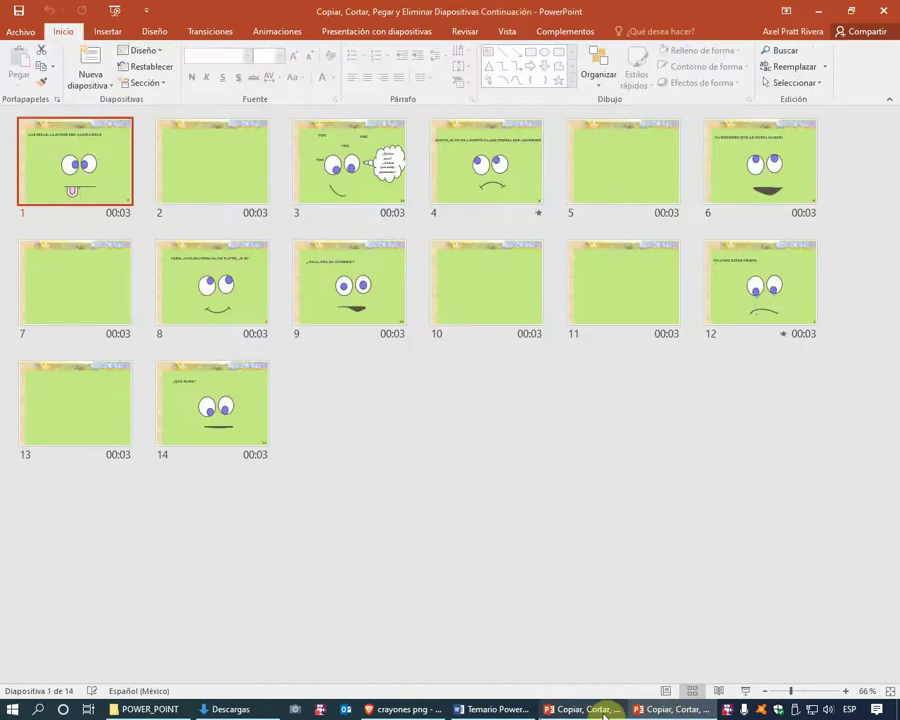
left_click(603, 714)
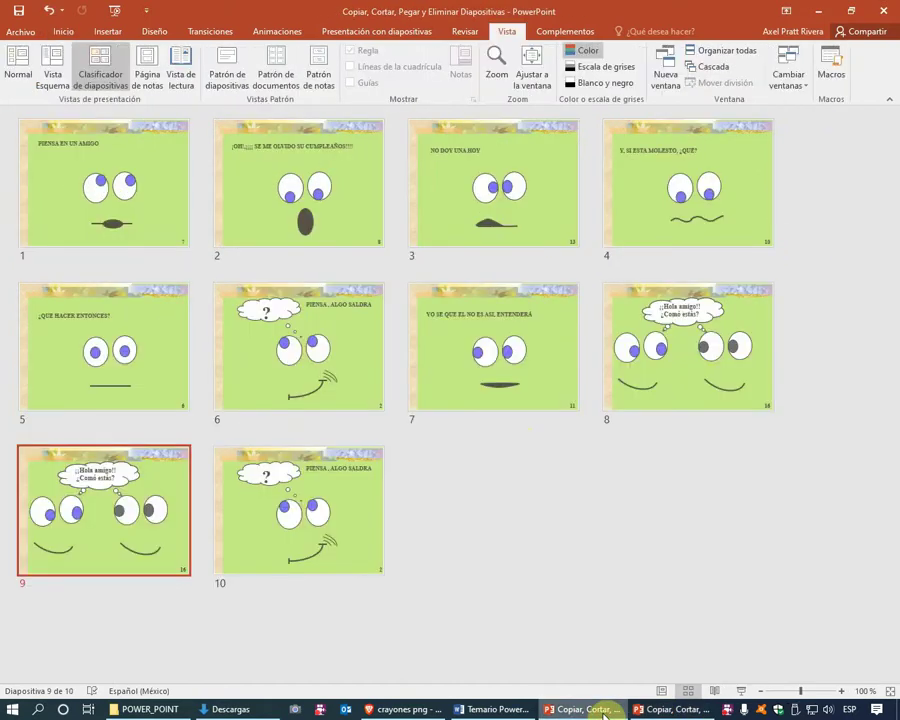
left_click(660, 712)
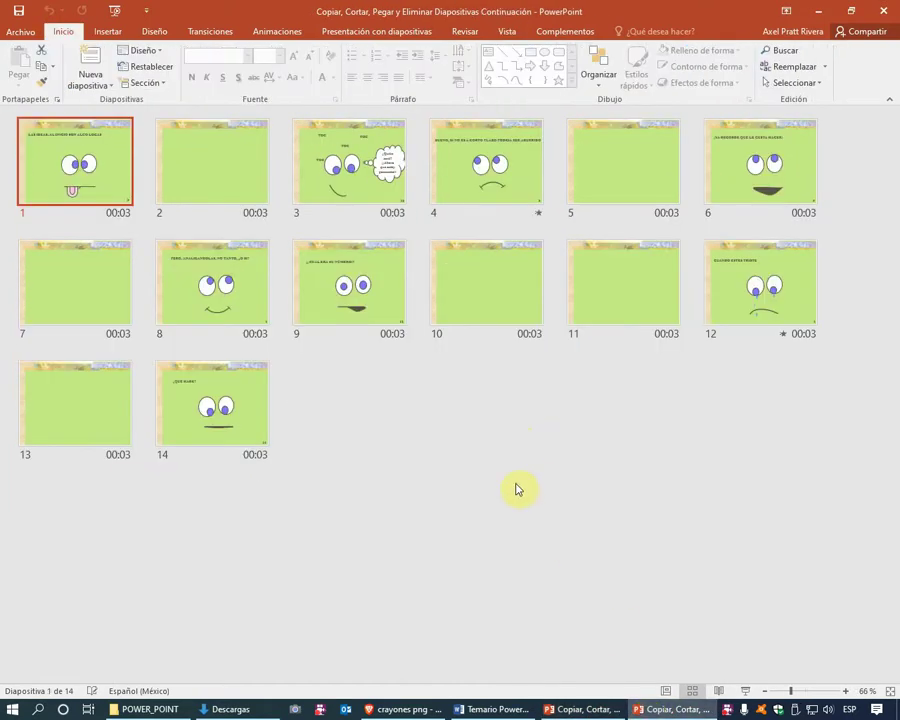
Delete blank slides 2, 4, 5, 10, 8 and 7 one at a time.
left_click(250, 186)
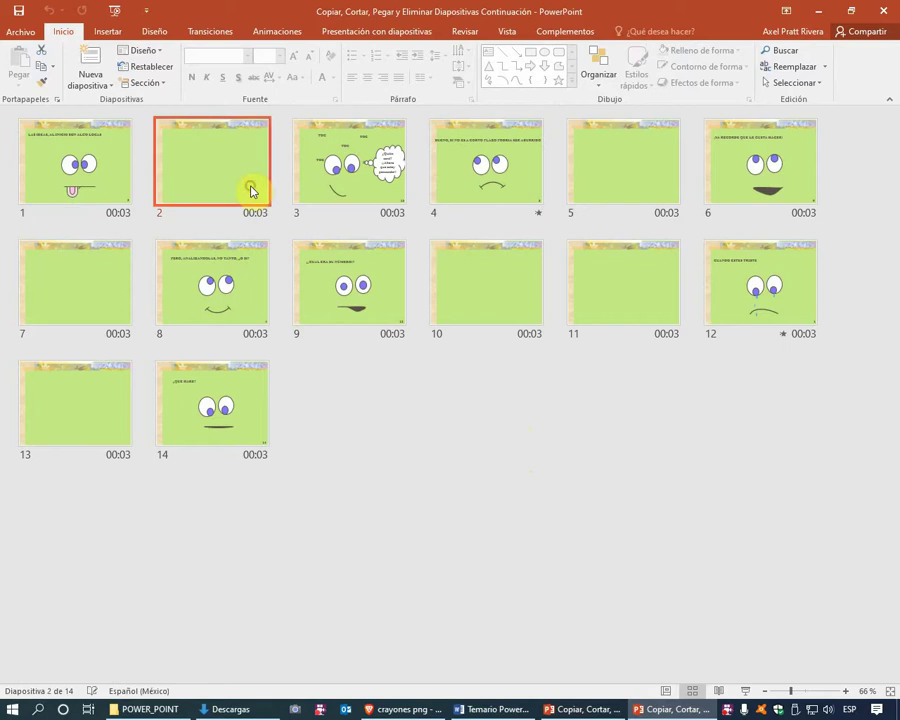
key("Delete")
left_click(480, 188)
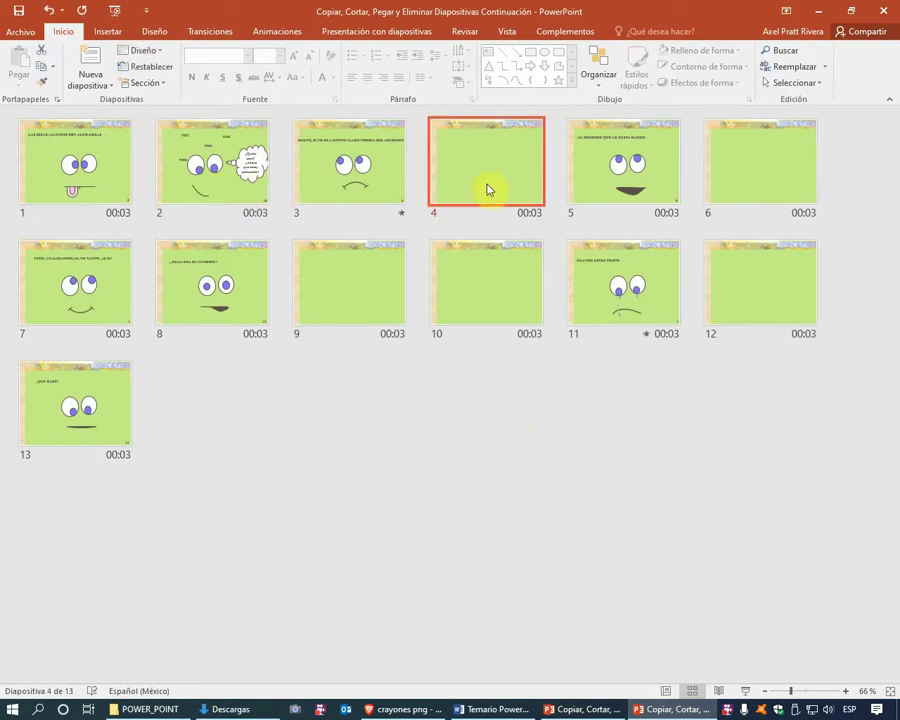
key("Delete")
left_click(586, 186)
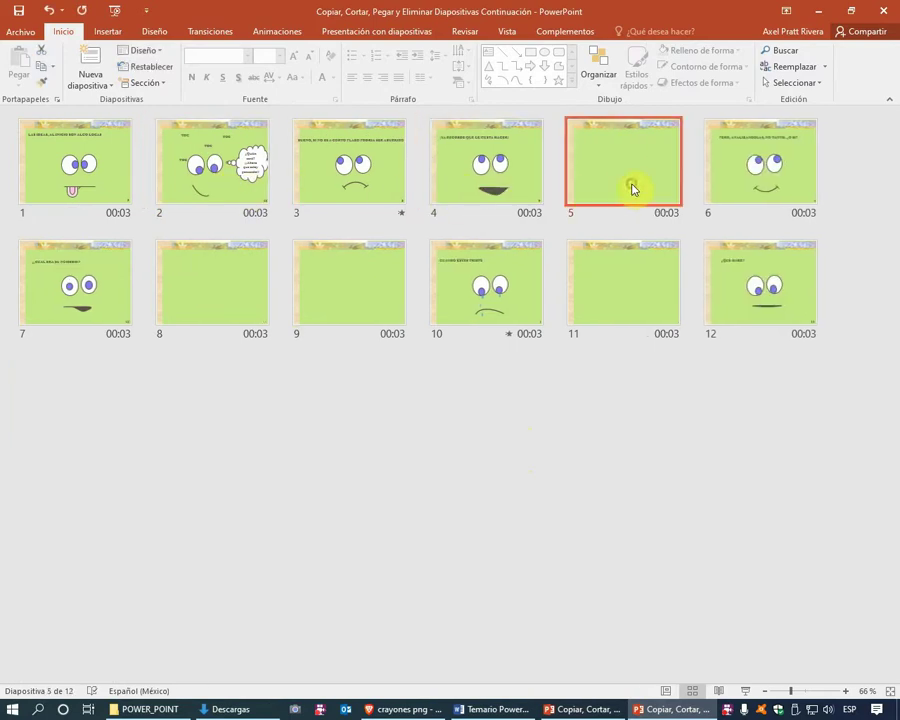
key("Delete")
left_click(510, 280)
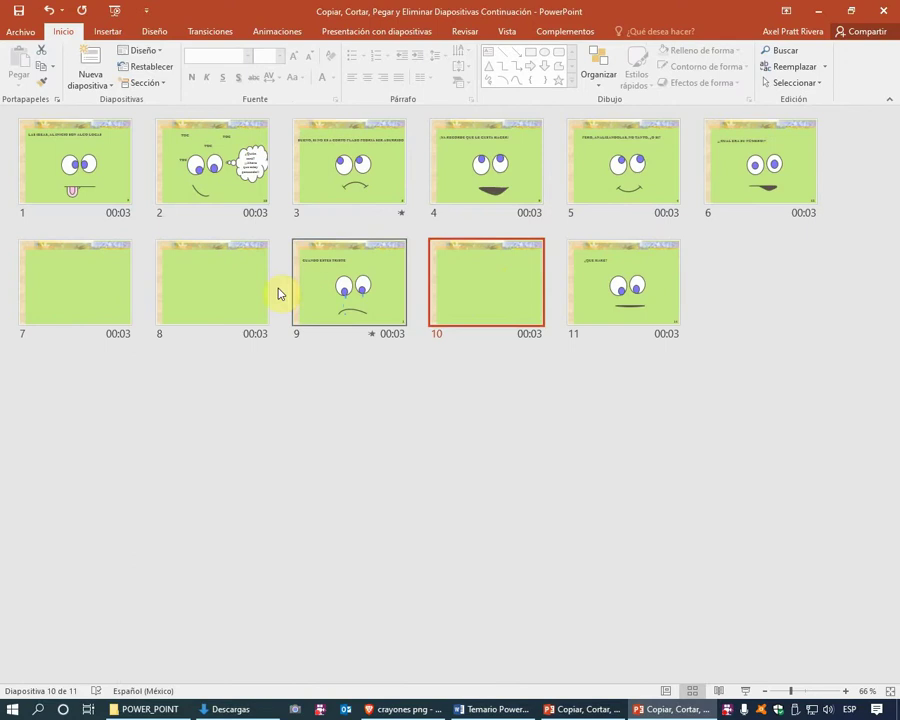
key("Delete")
left_click(228, 293)
key("Delete")
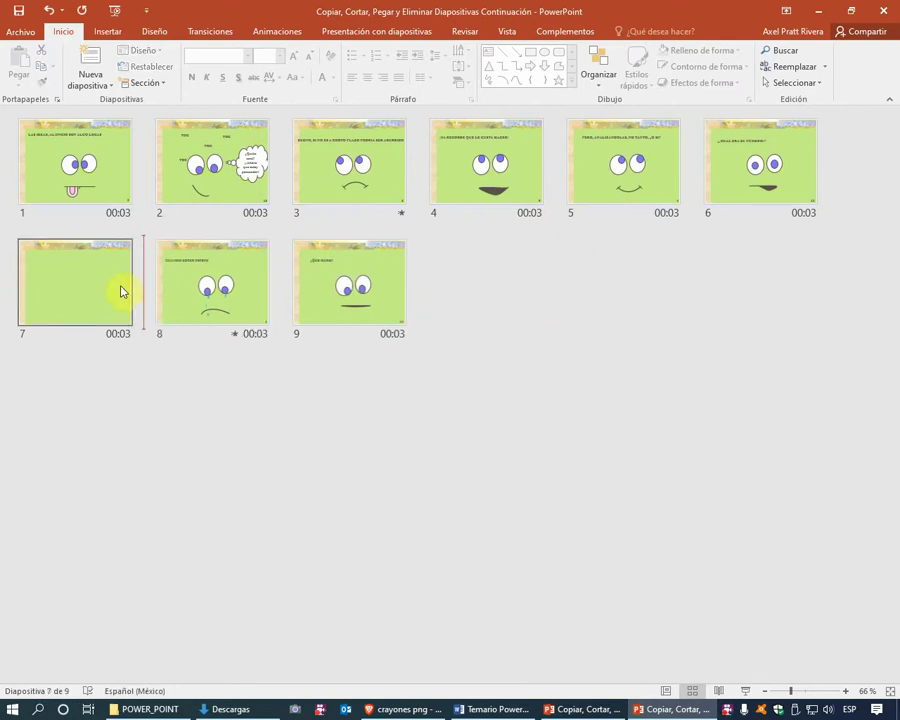
key("Delete")
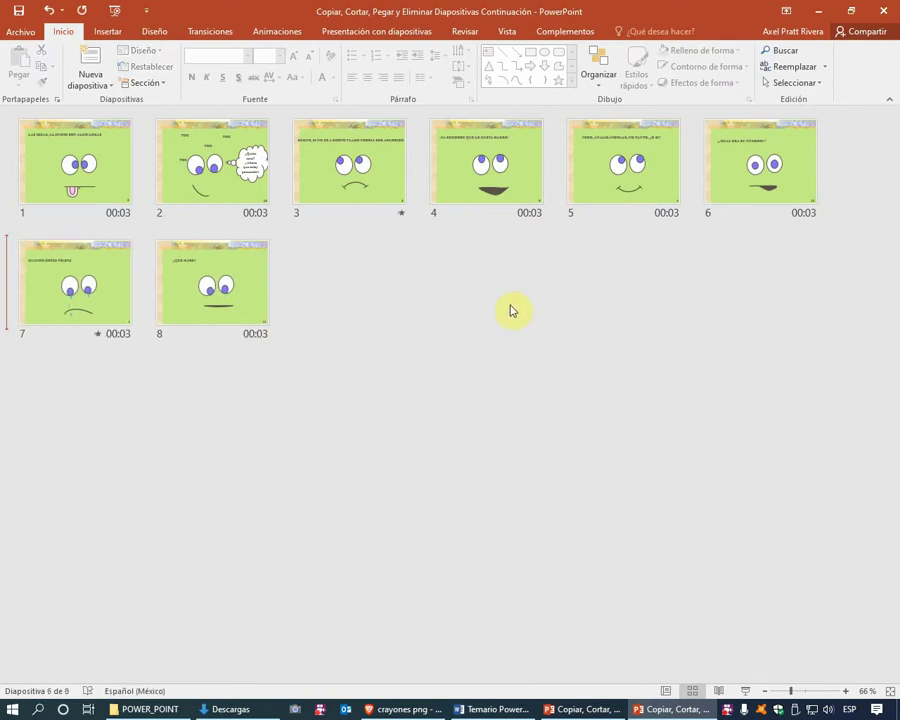
Select all eight Continuación slides in the slide sorter and copy them with Copiar.
left_click(114, 176)
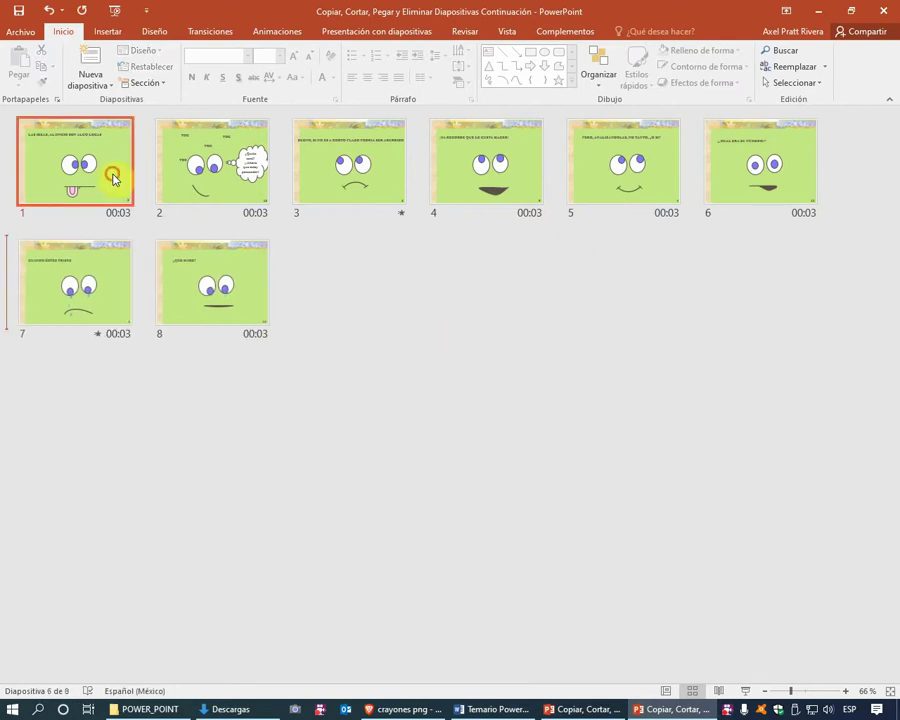
left_click(180, 262, "shift")
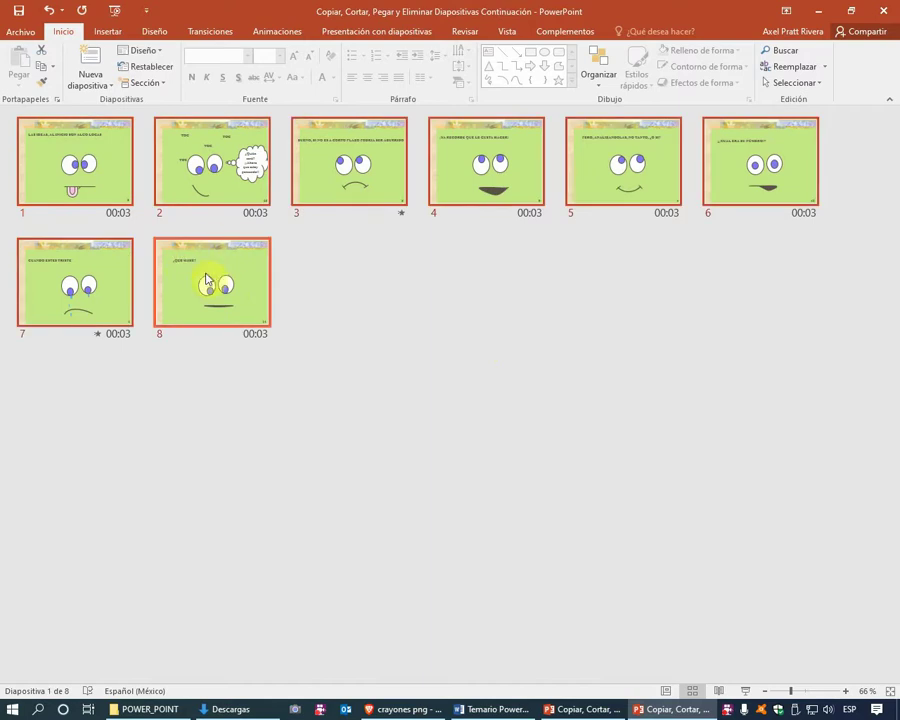
left_click(99, 172)
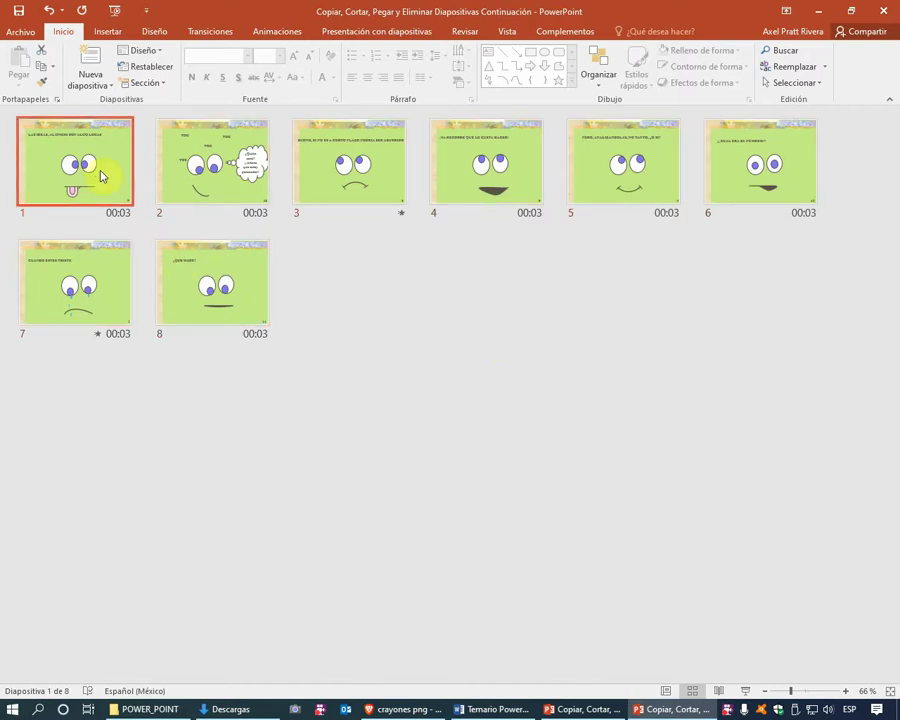
left_click(195, 266, "shift")
right_click(197, 268)
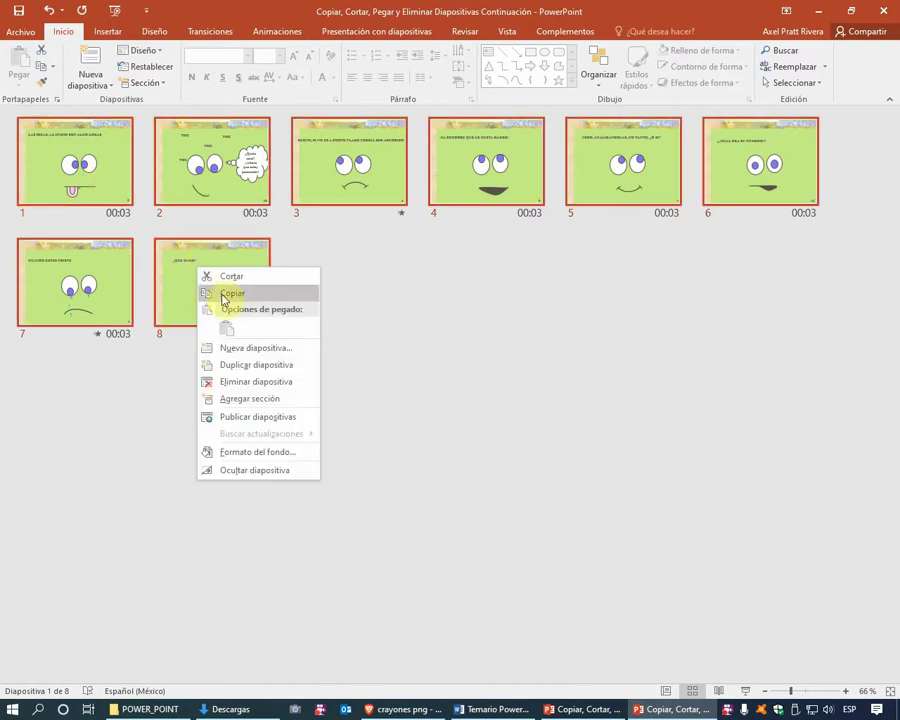
left_click(224, 298)
In the 10-slide presentation, paste the eight copied slides after slide 10 with Pegar.
left_click(576, 707)
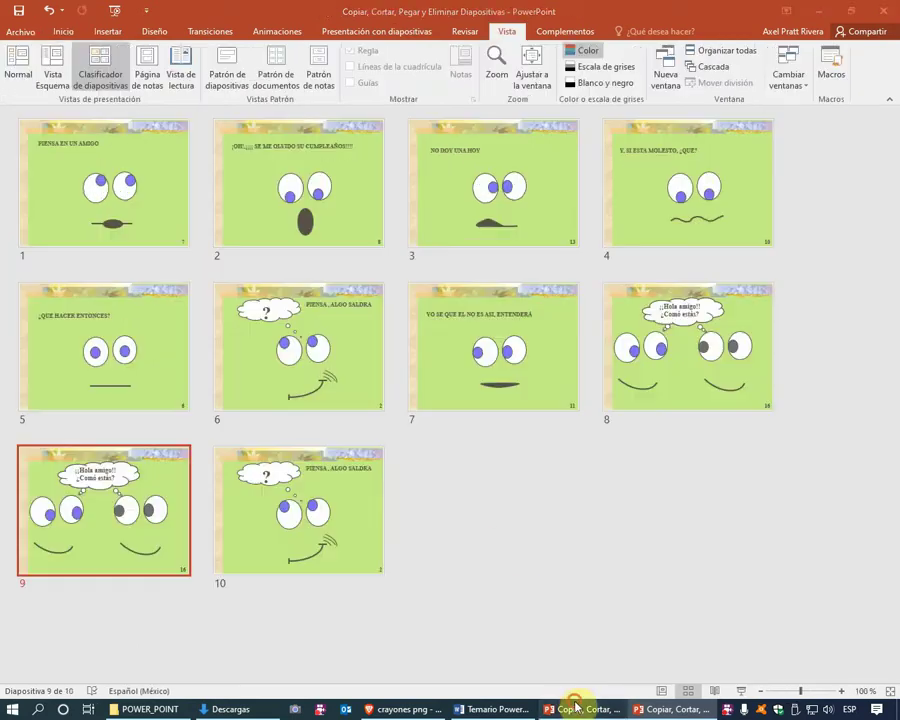
left_click(456, 502)
right_click(456, 503)
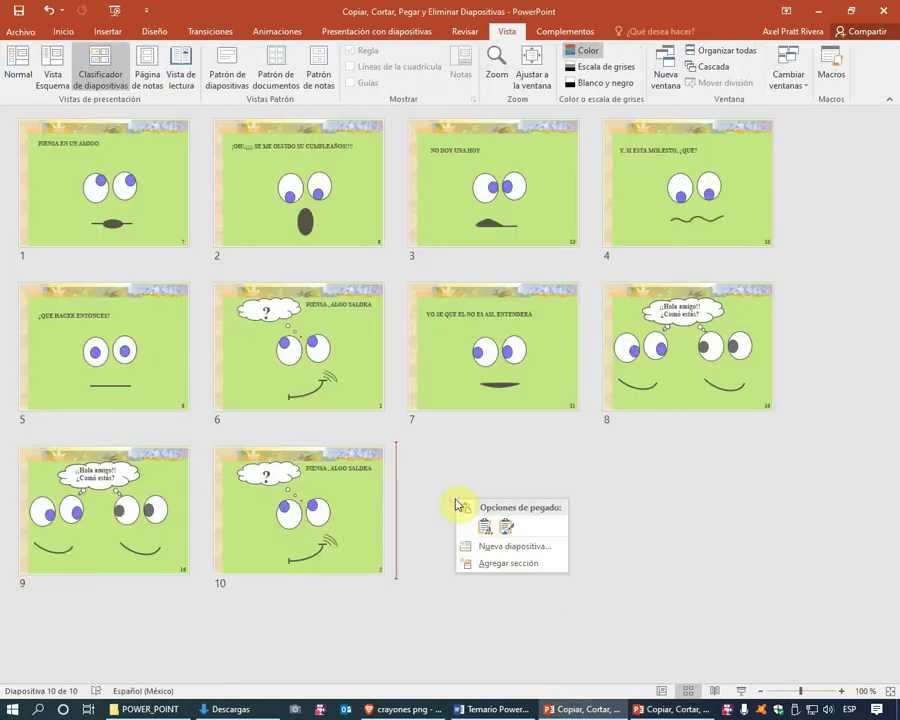
left_click(63, 31)
left_click(18, 58)
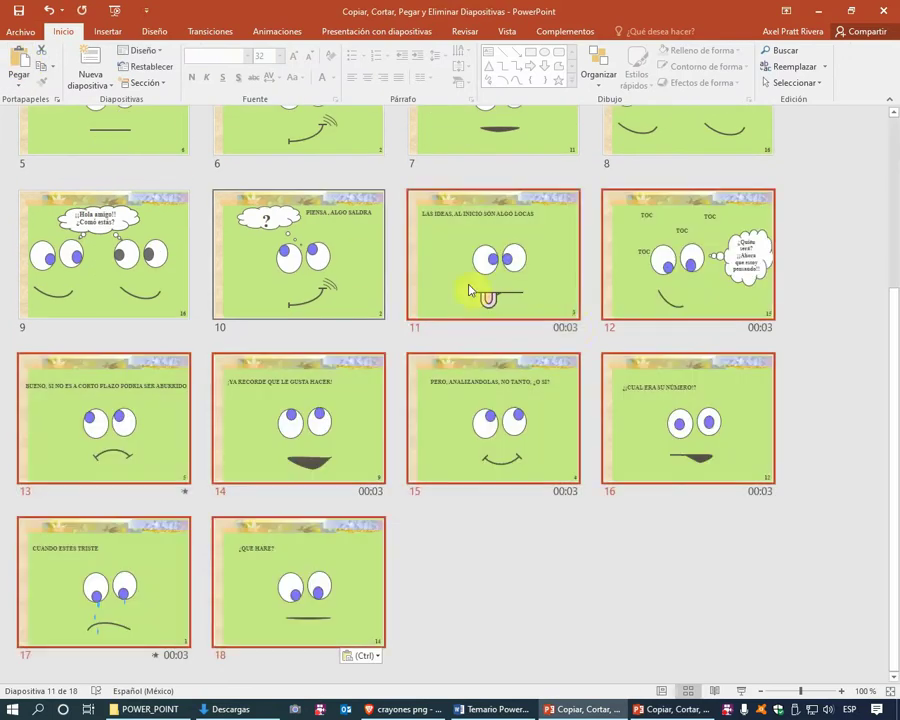
scroll(558, 486, "up", 3)
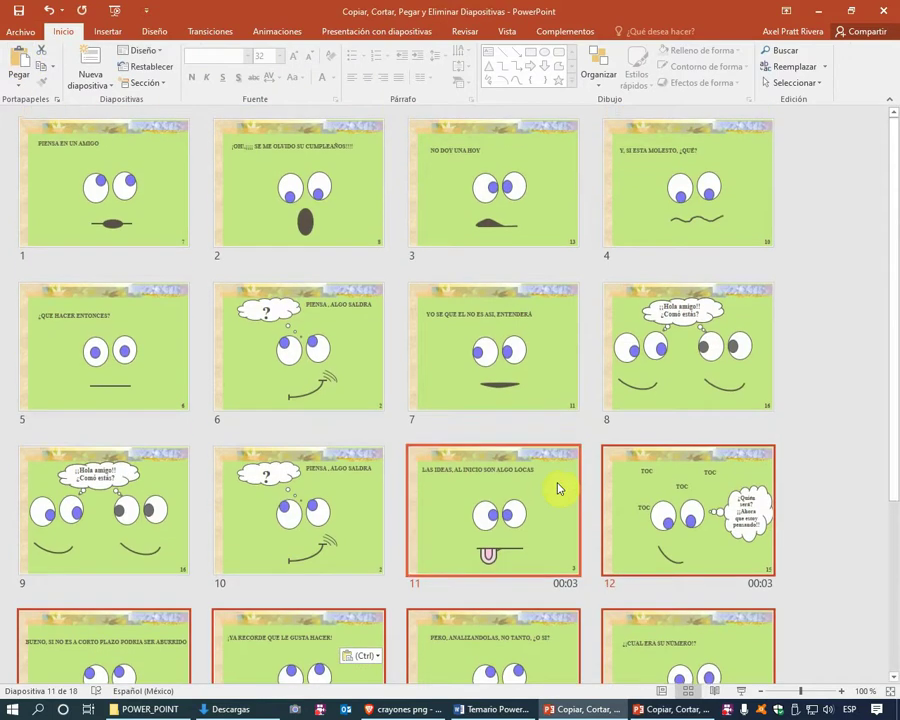
scroll(558, 488, "down", 3)
left_click_drag(566, 410, 396, 268)
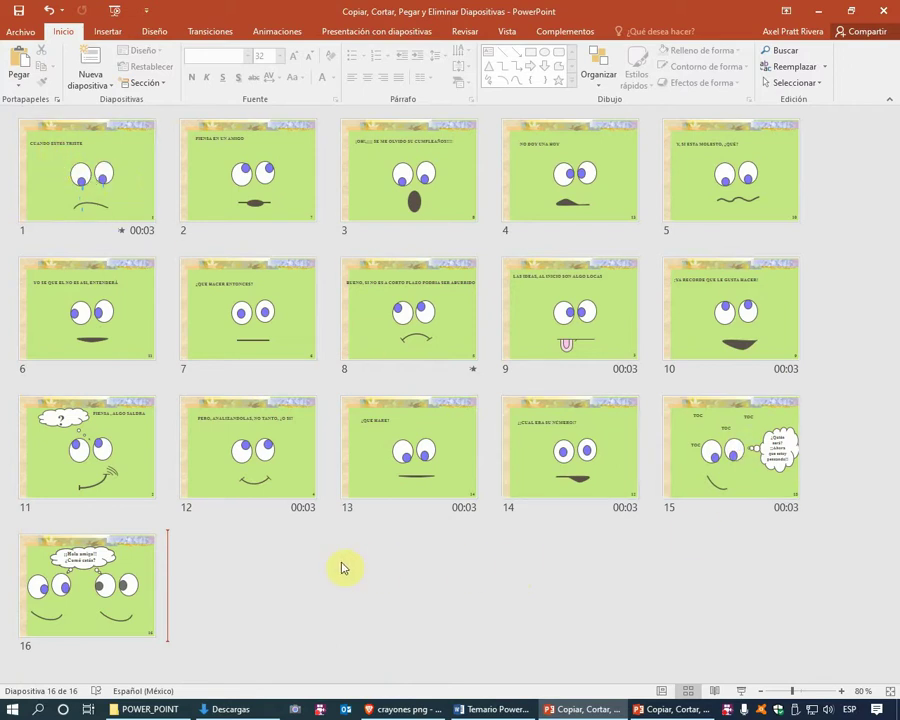
Mark insertion points after slides 12, 7 and 8, moving between the Continuación and 16-slide windows.
left_click(330, 478)
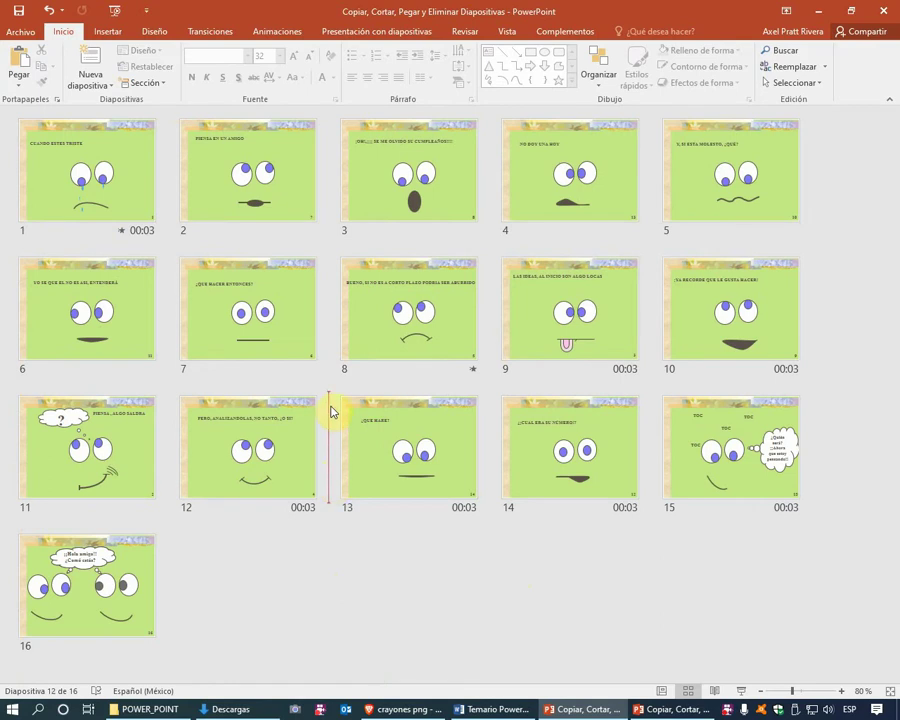
left_click(330, 352)
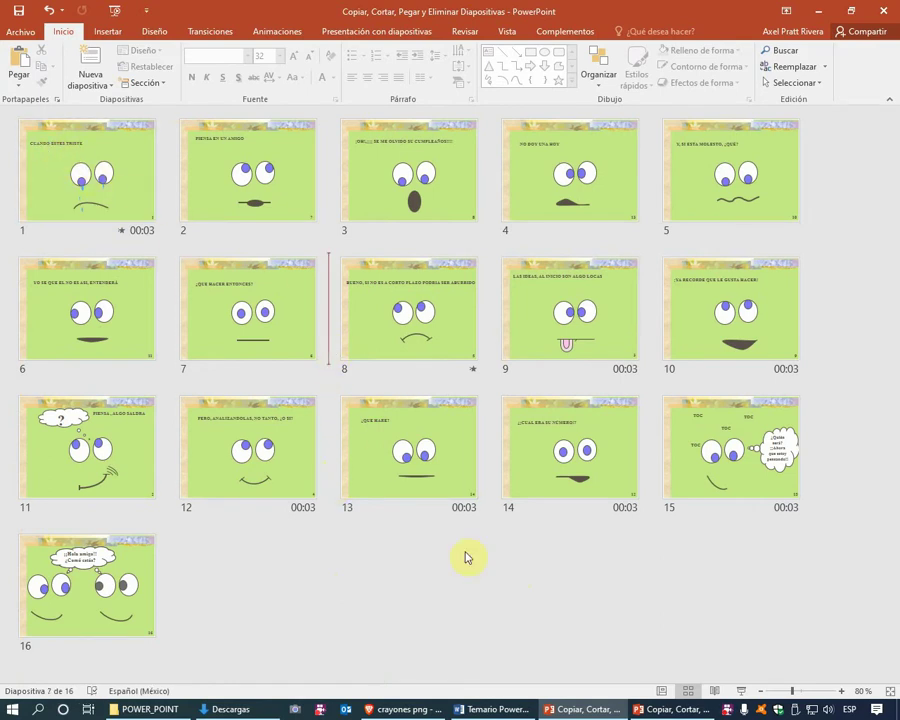
left_click(667, 710)
left_click(468, 316)
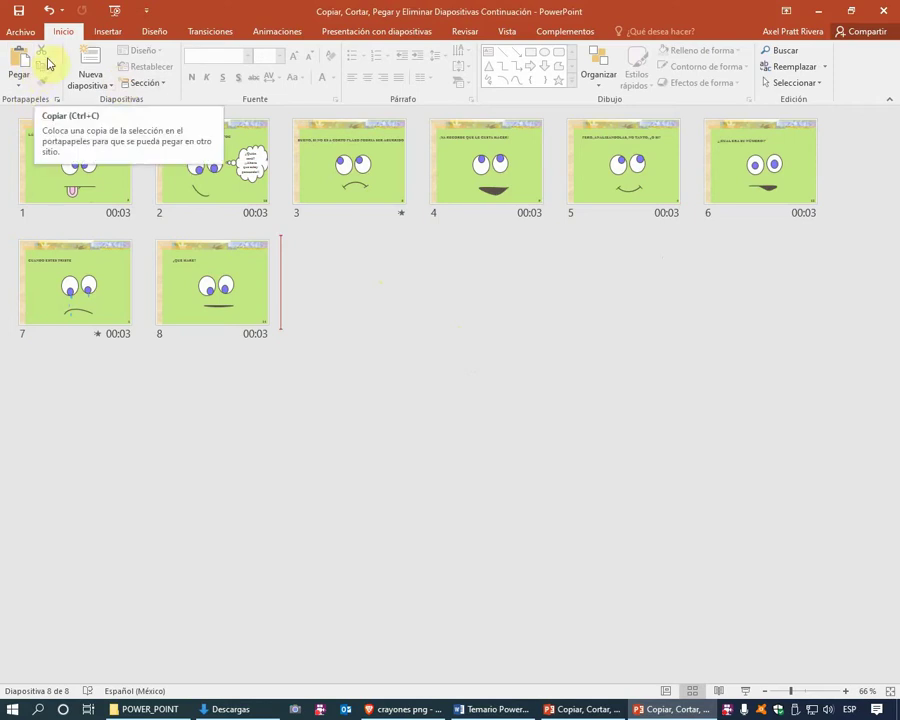
left_click(581, 708)
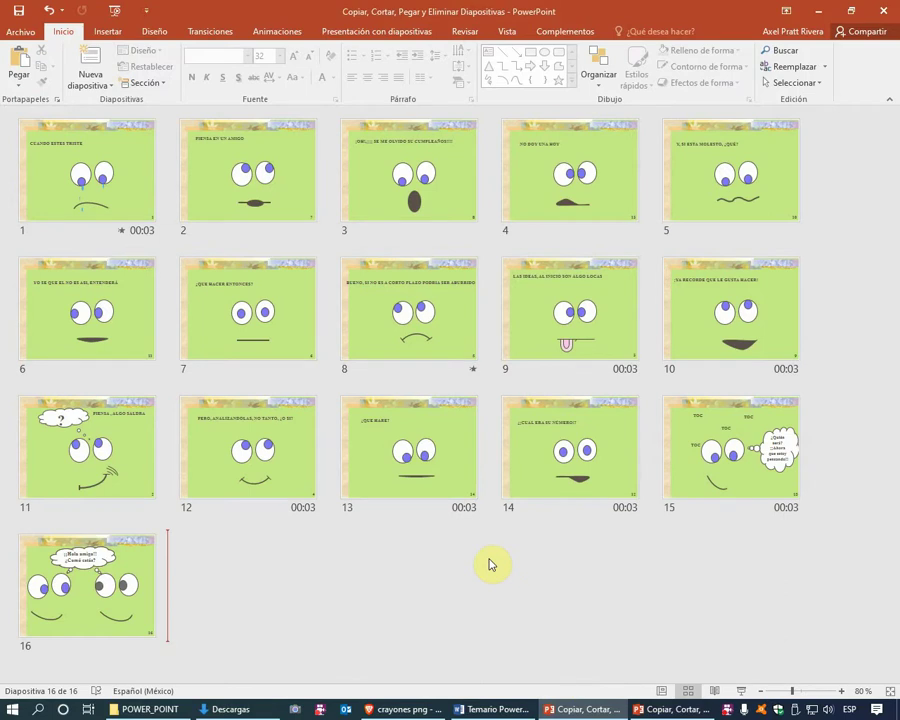
left_click(488, 559)
left_click_drag(488, 559, 313, 256)
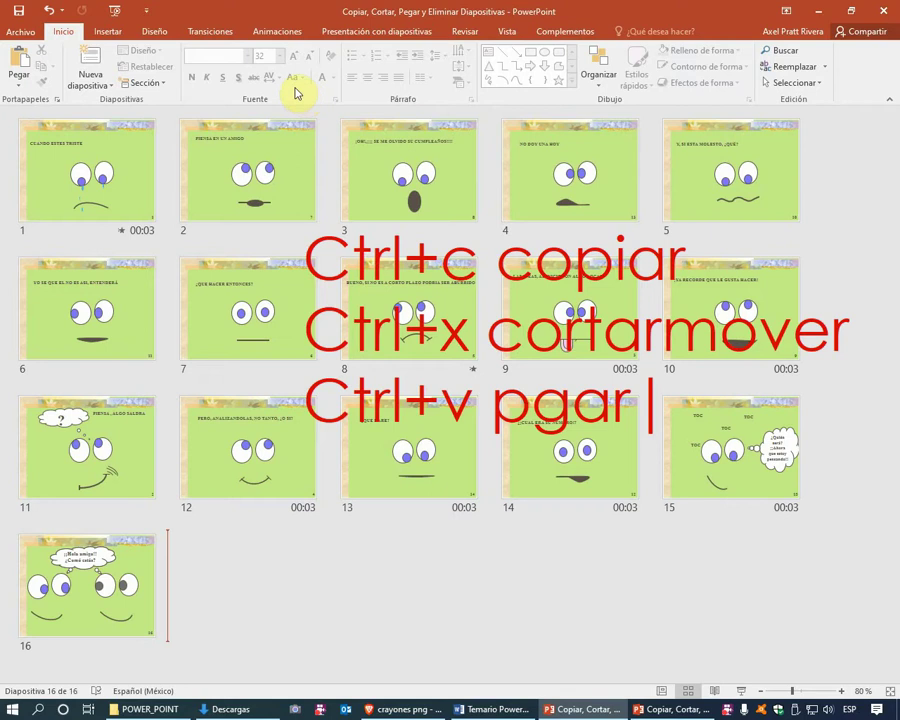
Close the Copiar y Pegar presentation and reopen it from the PowerPoint 2016 folder.
left_click(680, 709)
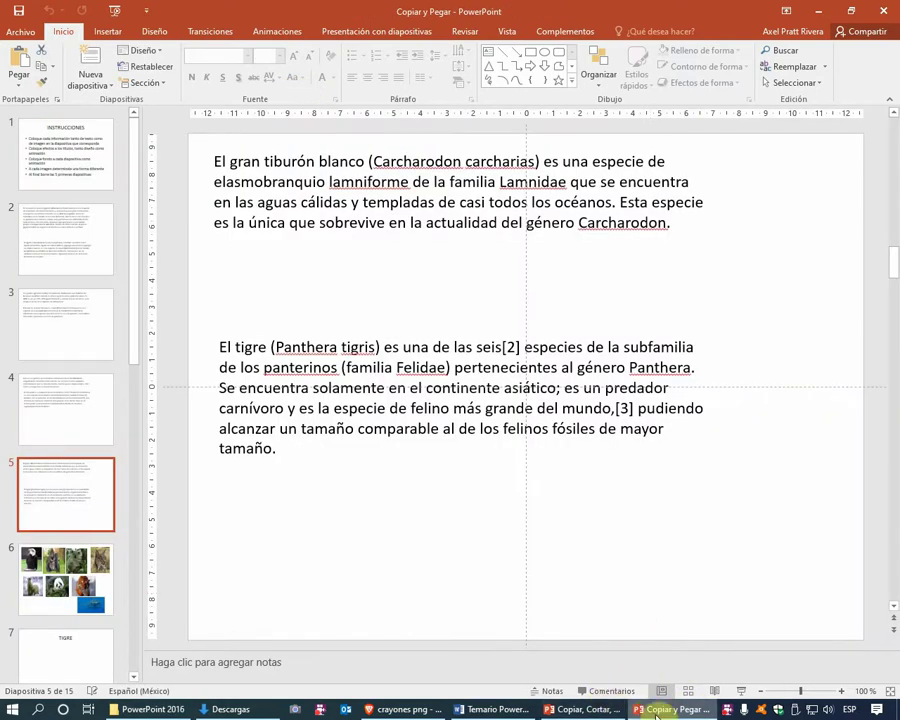
mouse_move(655, 712)
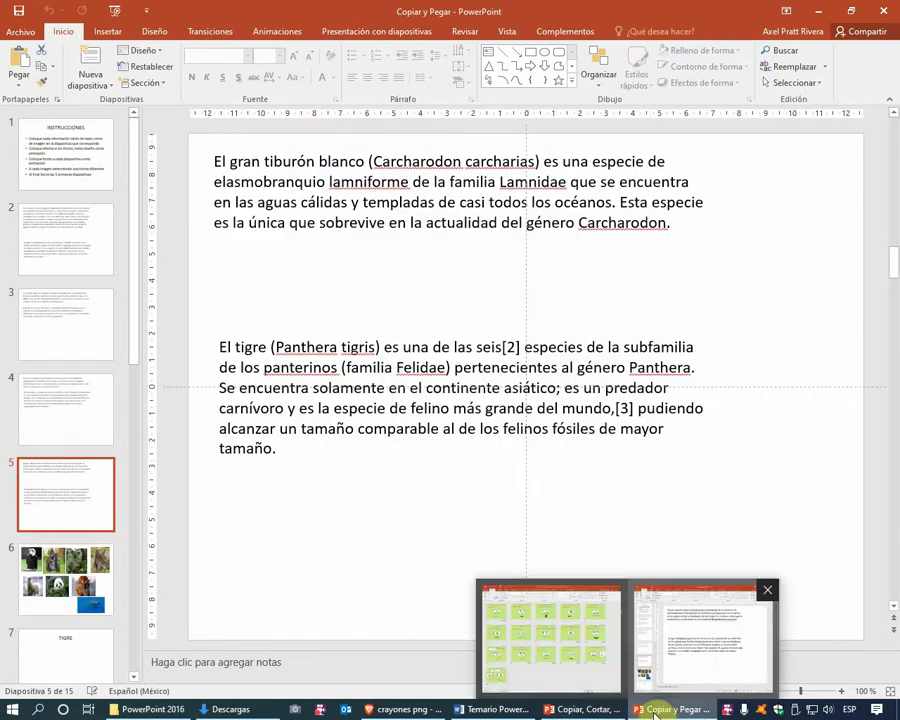
left_click(883, 11)
left_click(150, 709)
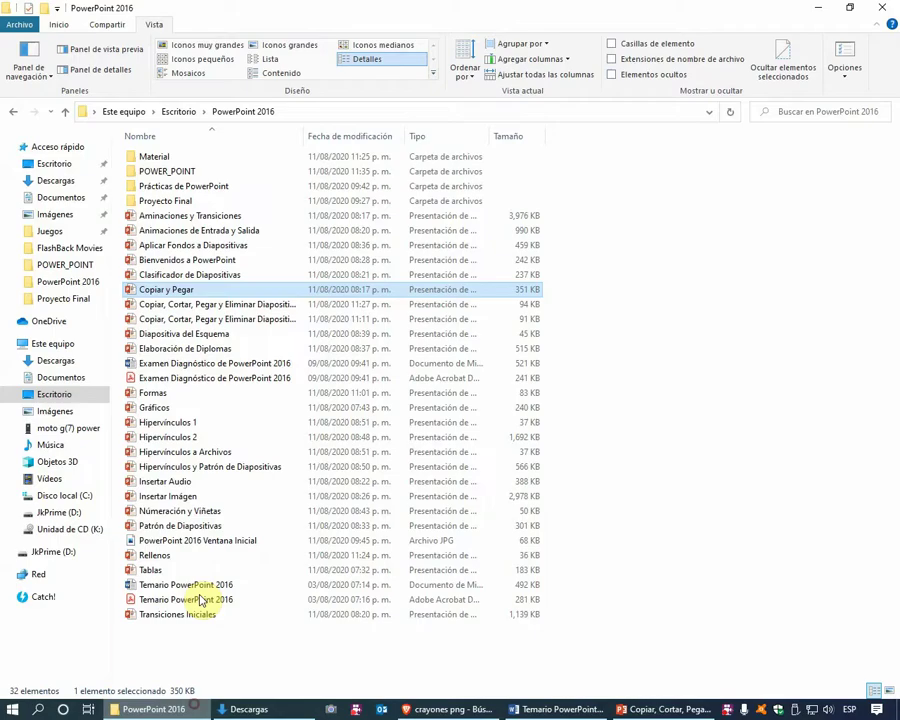
double_click(200, 290)
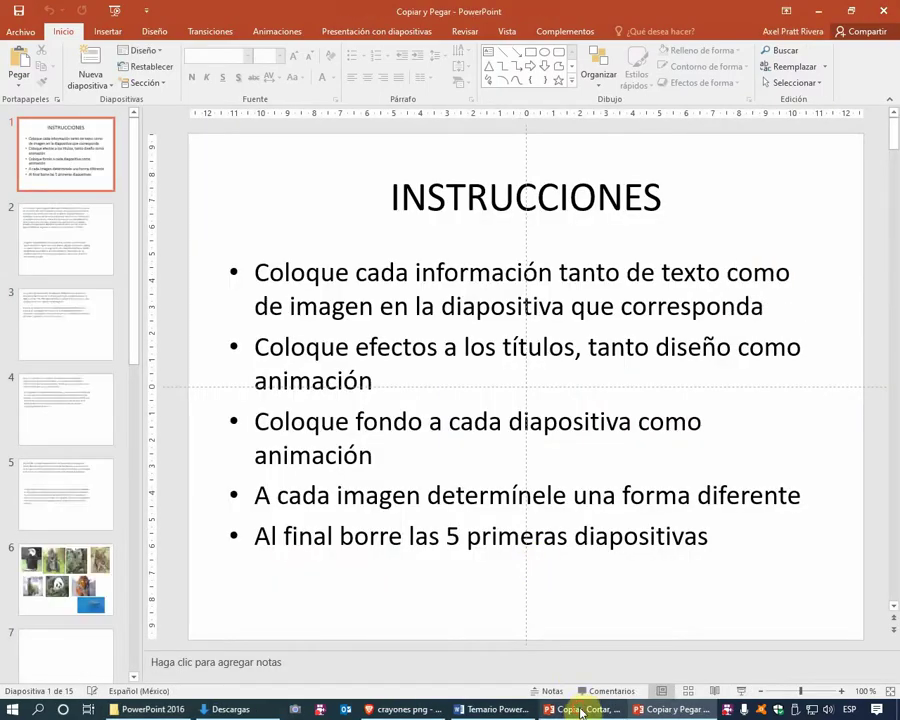
Close the 16-slide slide-copying presentation with Alt+F4, choosing No guardar.
left_click(575, 708)
key("alt+F4")
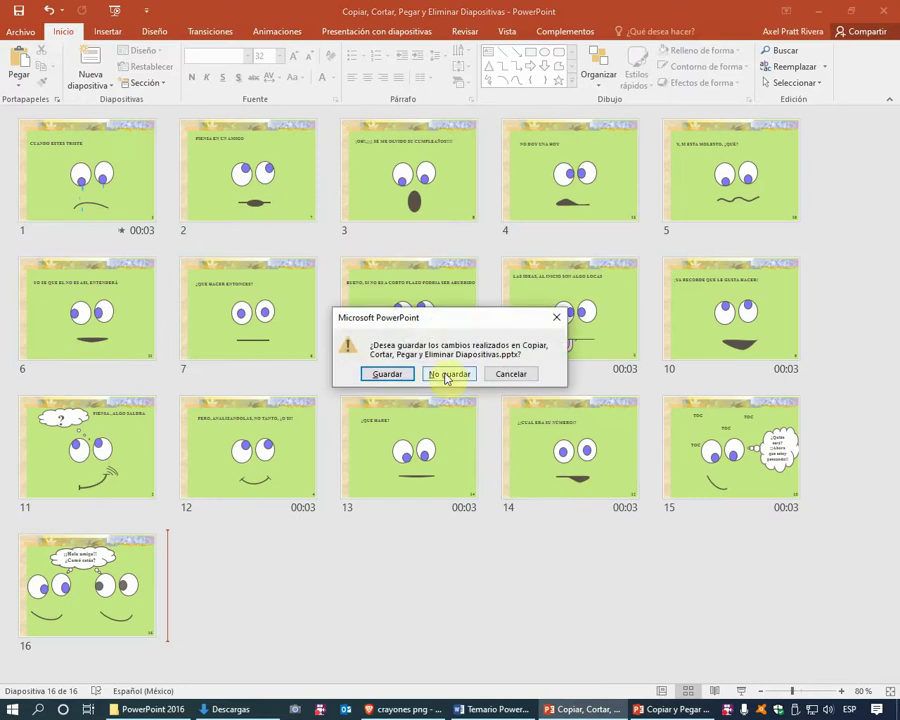
left_click(444, 372)
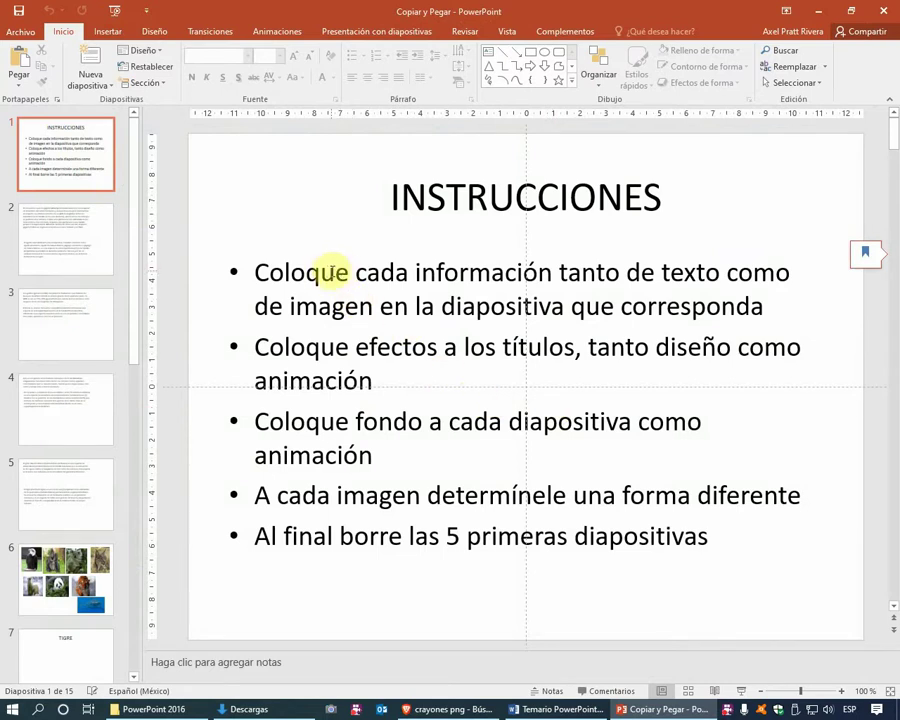
left_click(334, 272)
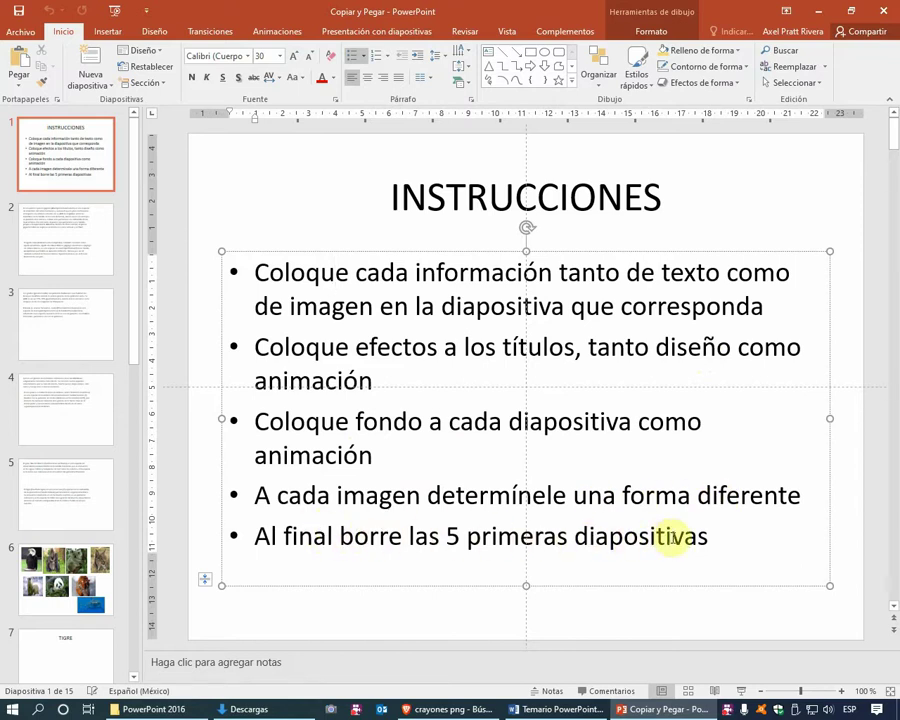
left_click(701, 230)
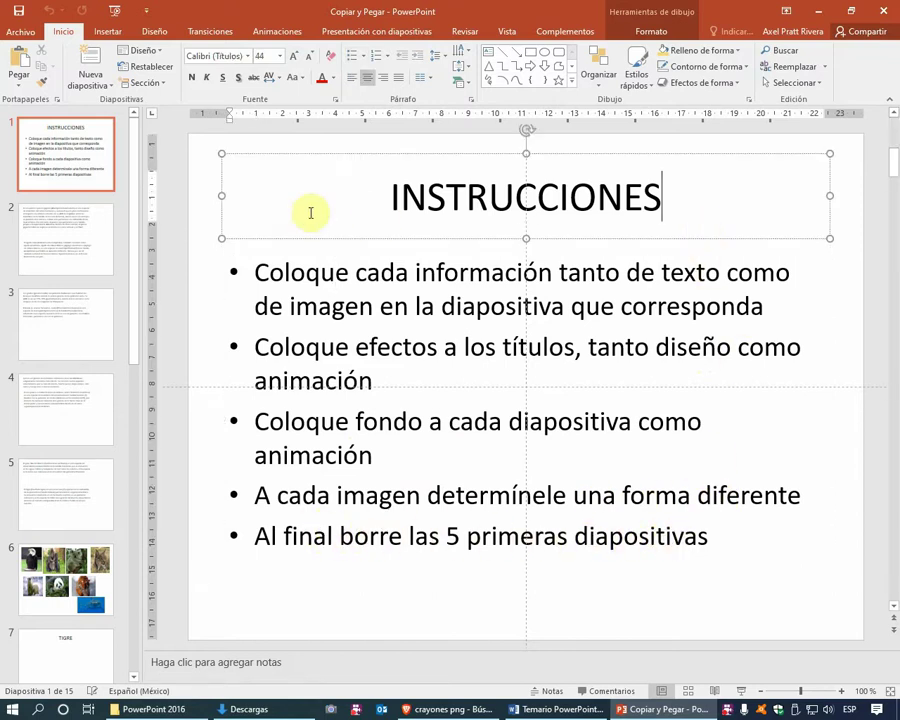
left_click(213, 221)
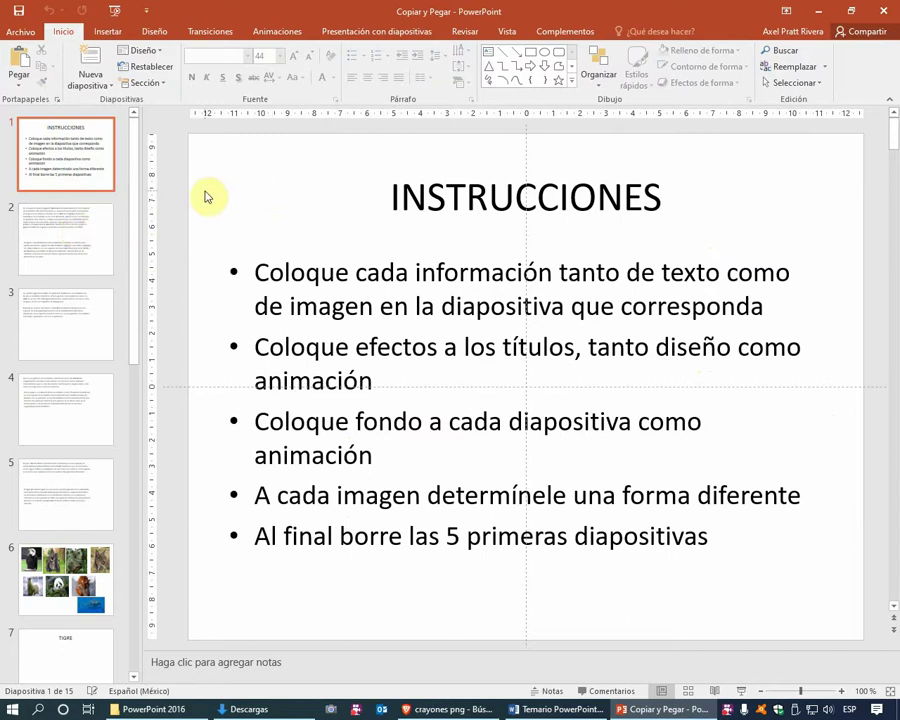
Browse slides 2–6 and the TIGRE title slide, then return to slide 5's shark and tiger text.
left_click(68, 237)
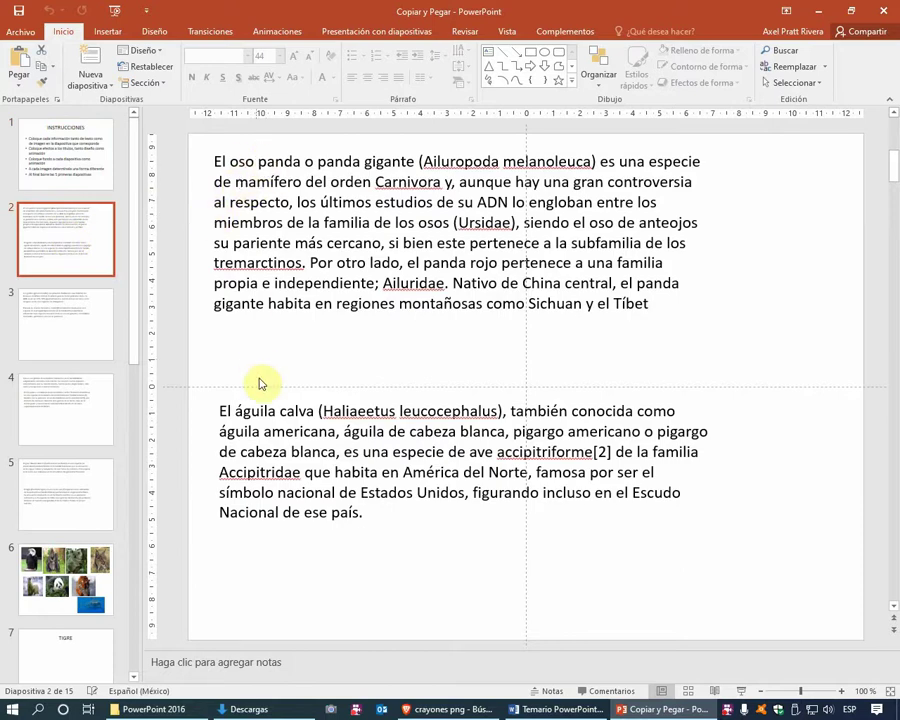
left_click(104, 321)
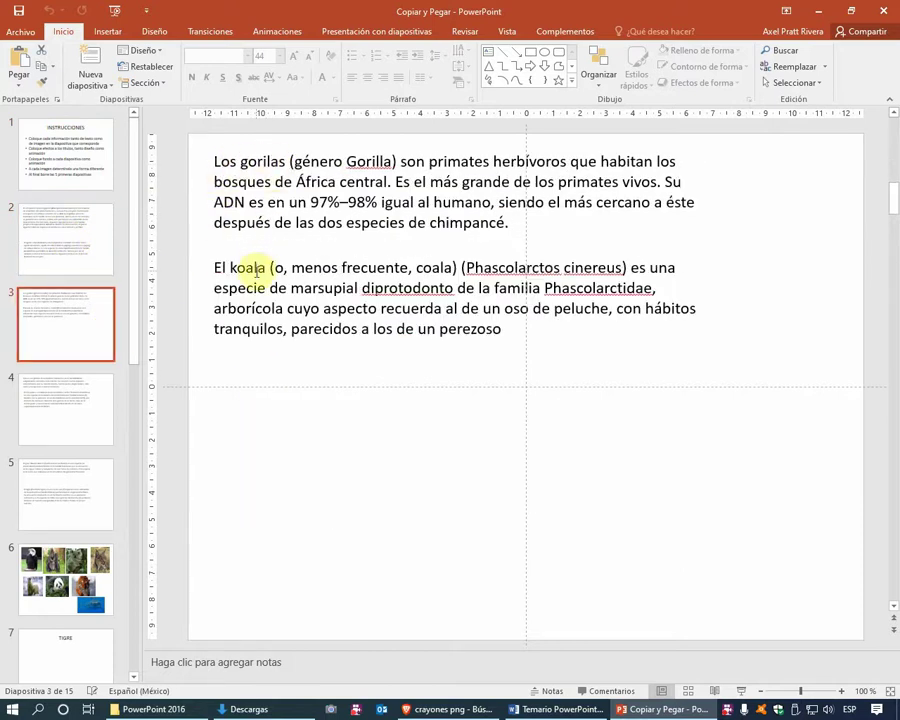
left_click(104, 387)
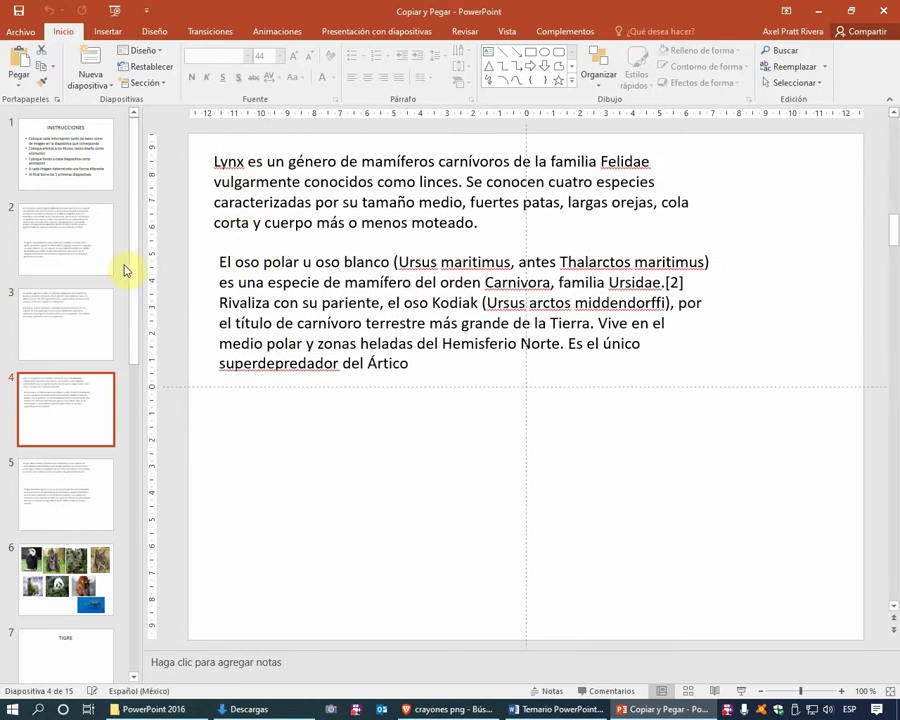
left_click(56, 476)
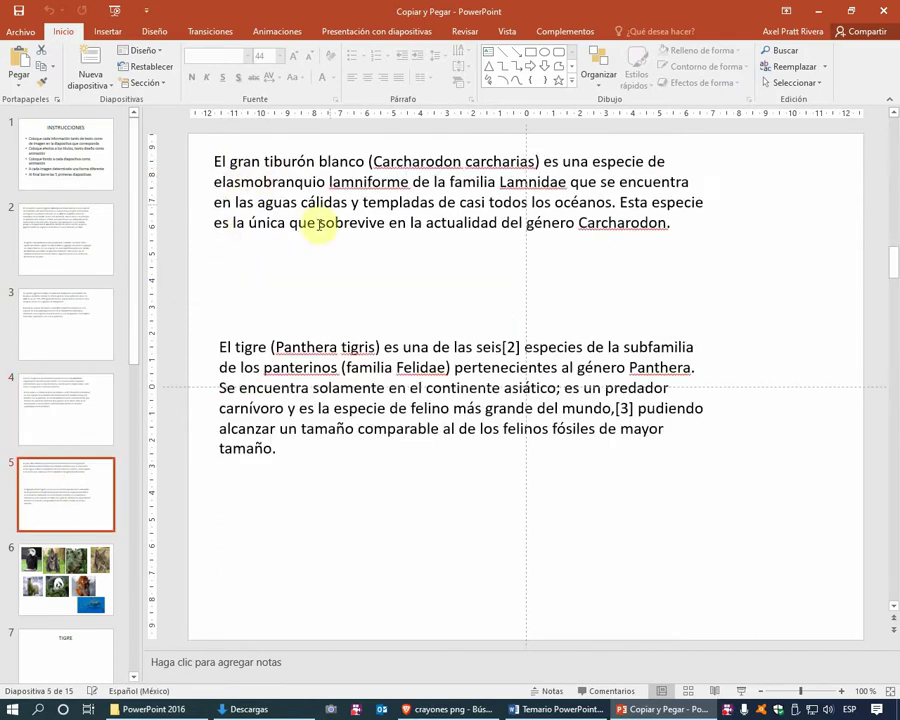
scroll(100, 490, "down", 1)
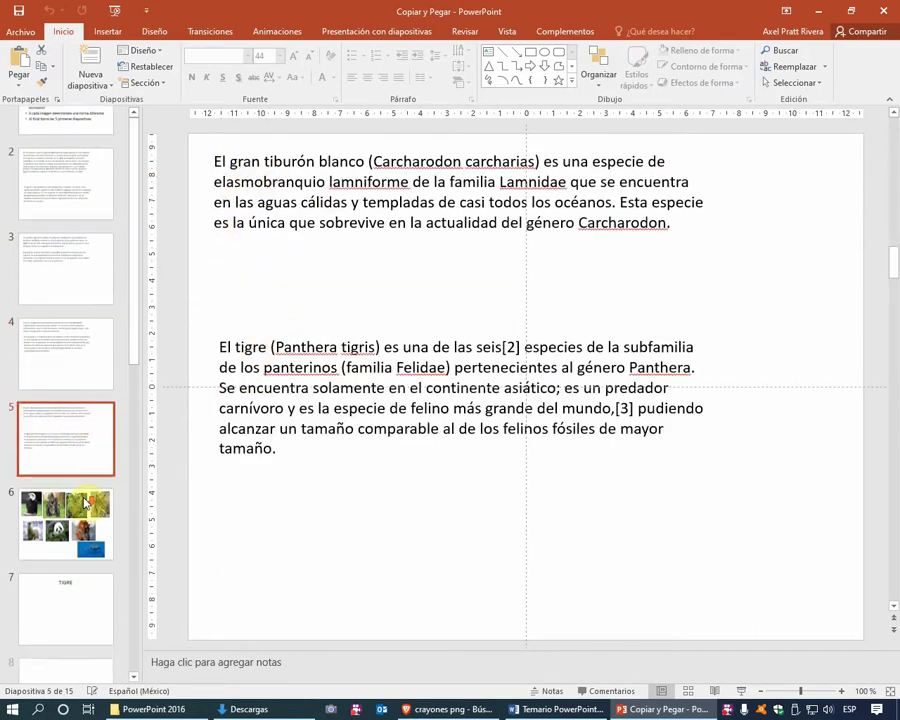
scroll(80, 465, "down", 2)
left_click(75, 424)
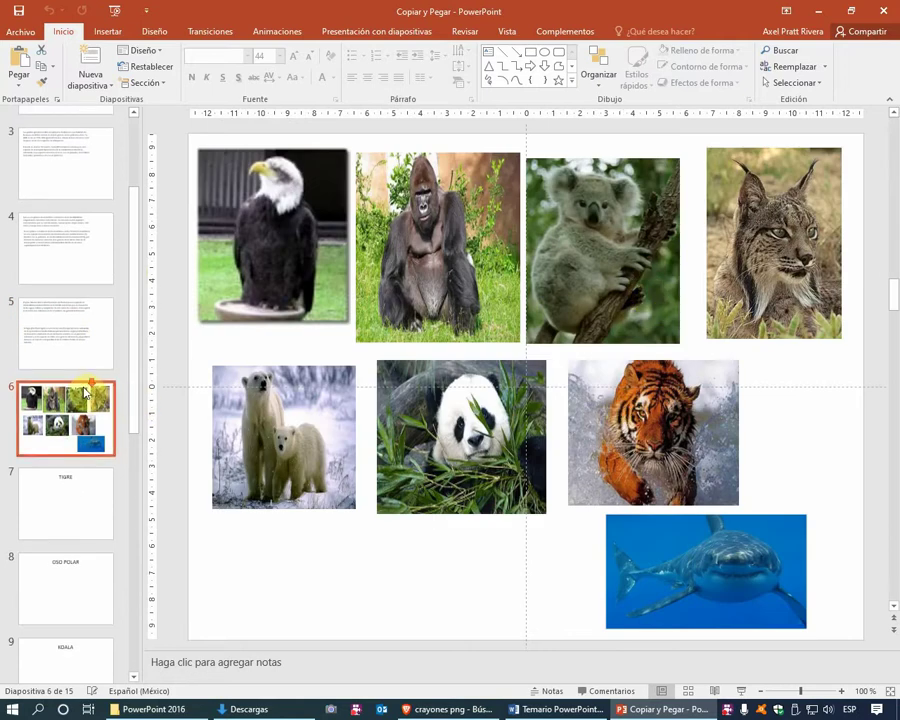
scroll(84, 394, "down", 1)
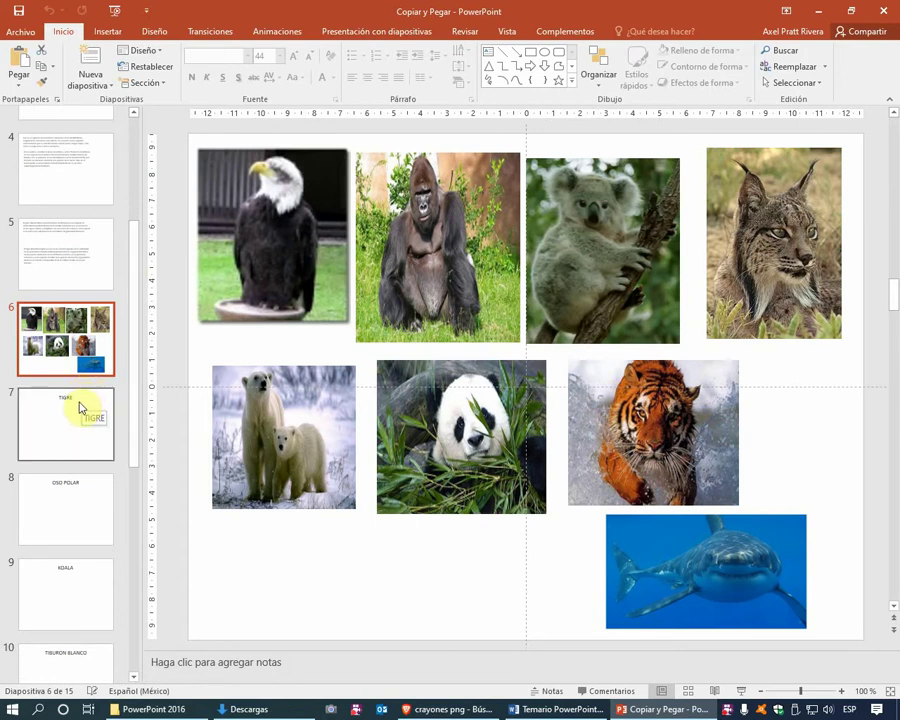
left_click(80, 408)
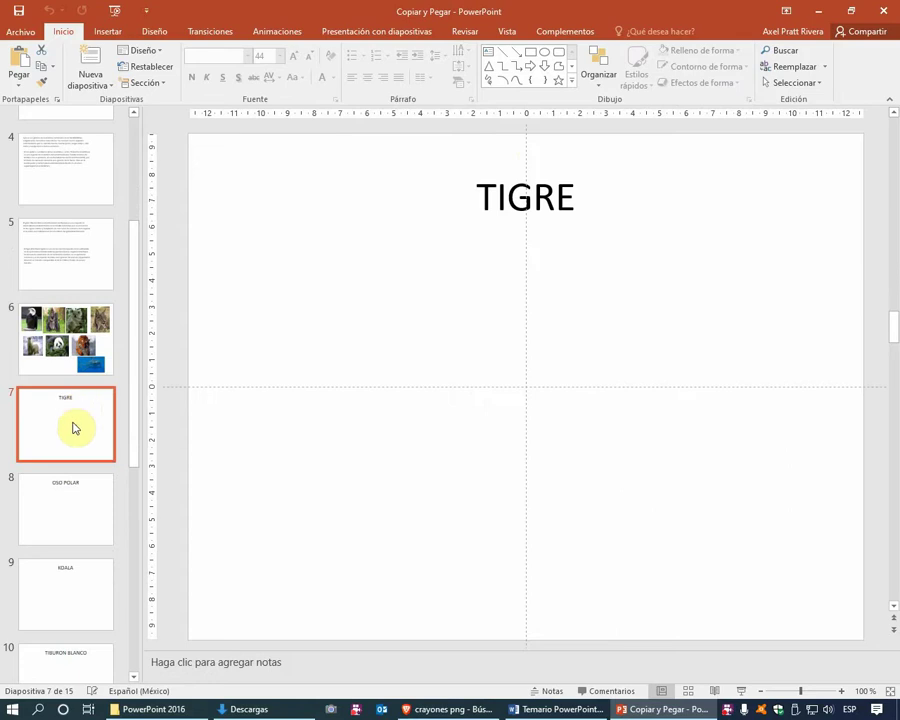
left_click(70, 263)
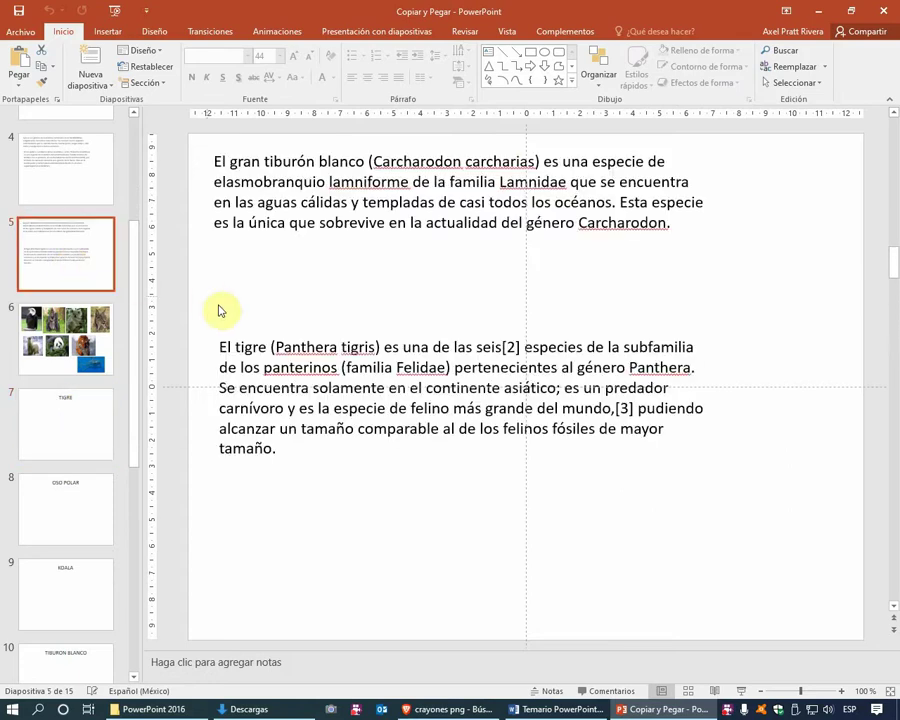
Try selecting the El tigre paragraph's text inside its text box on slide 5.
left_click(241, 346)
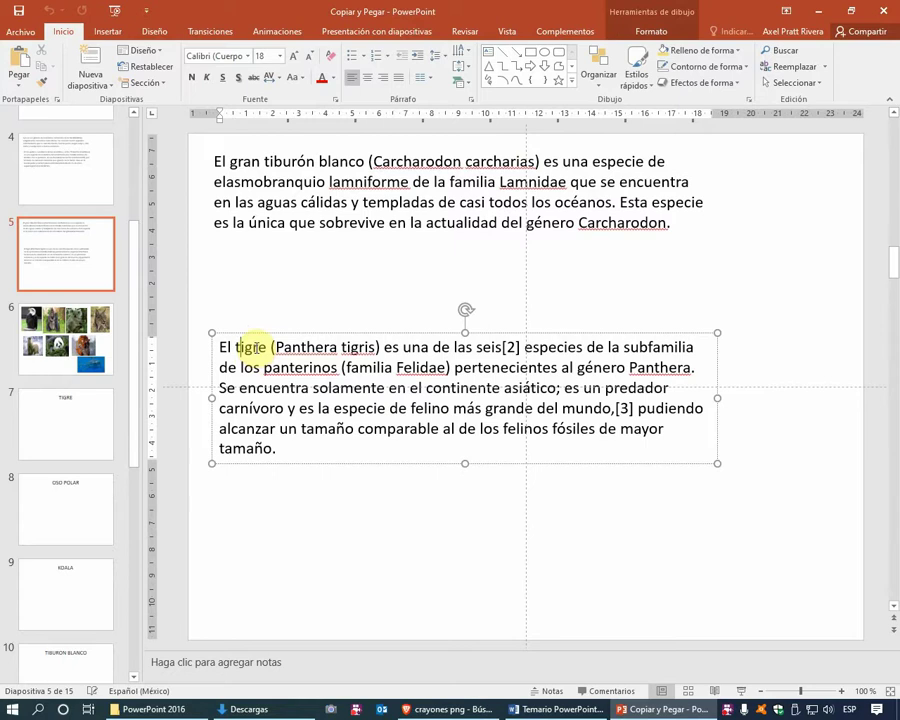
left_click(250, 347)
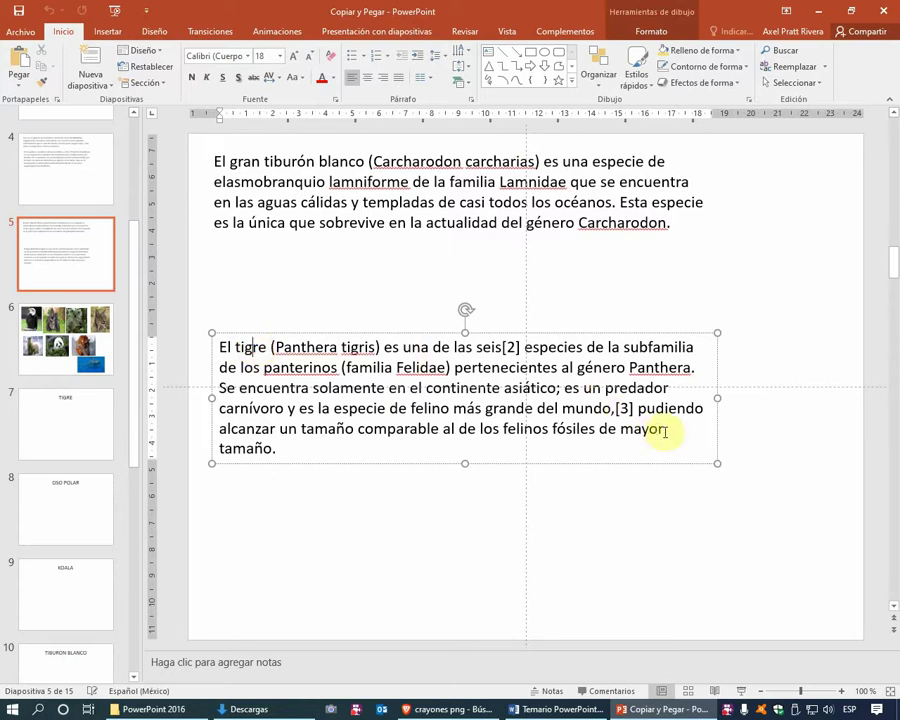
left_click_drag(665, 431, 286, 352)
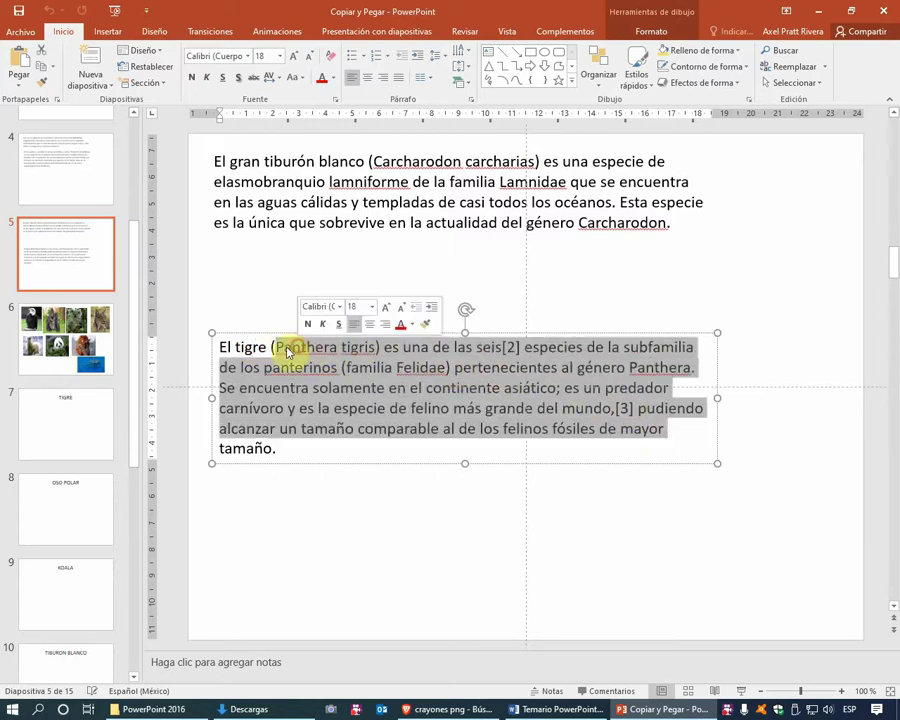
key("Left")
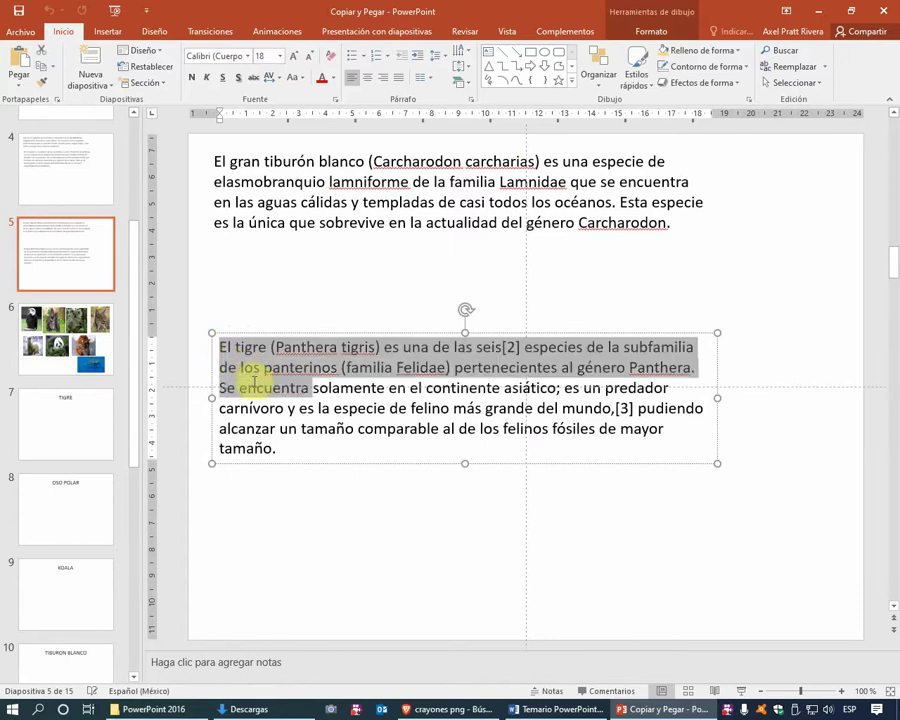
left_click_drag(248, 368, 280, 448)
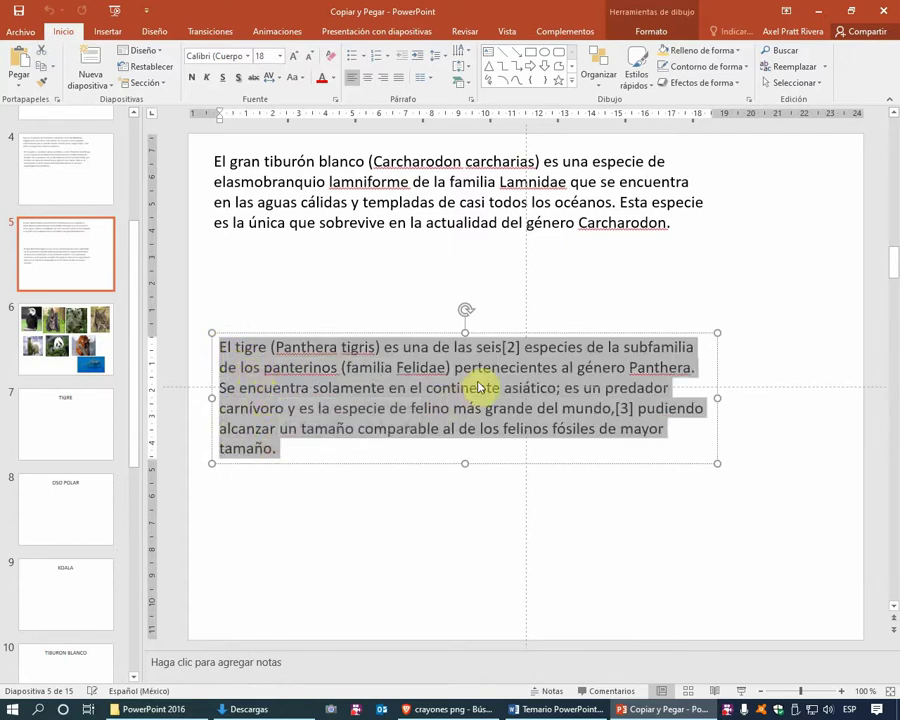
left_click(497, 333)
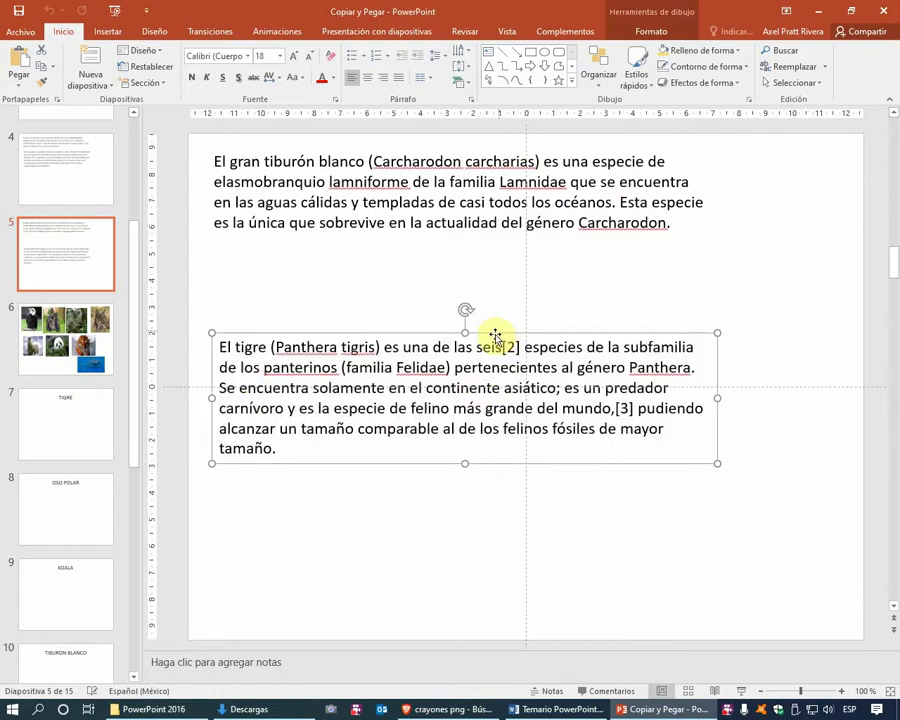
left_click(508, 318)
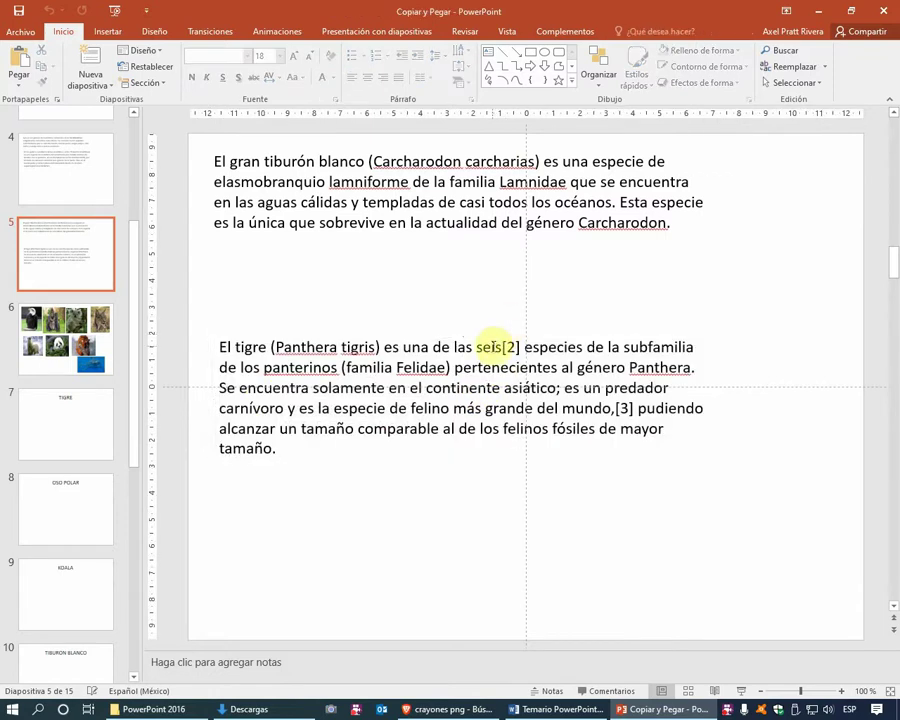
Select the whole tiger paragraph, apply Justificar, then reselect its text box as one shape.
left_click(492, 347)
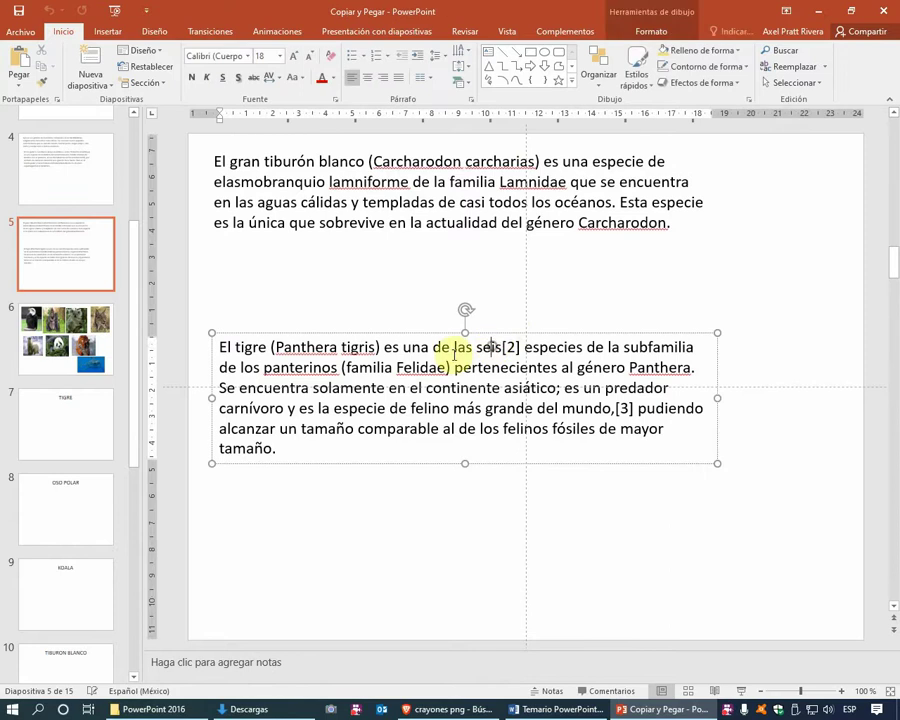
left_click(298, 347)
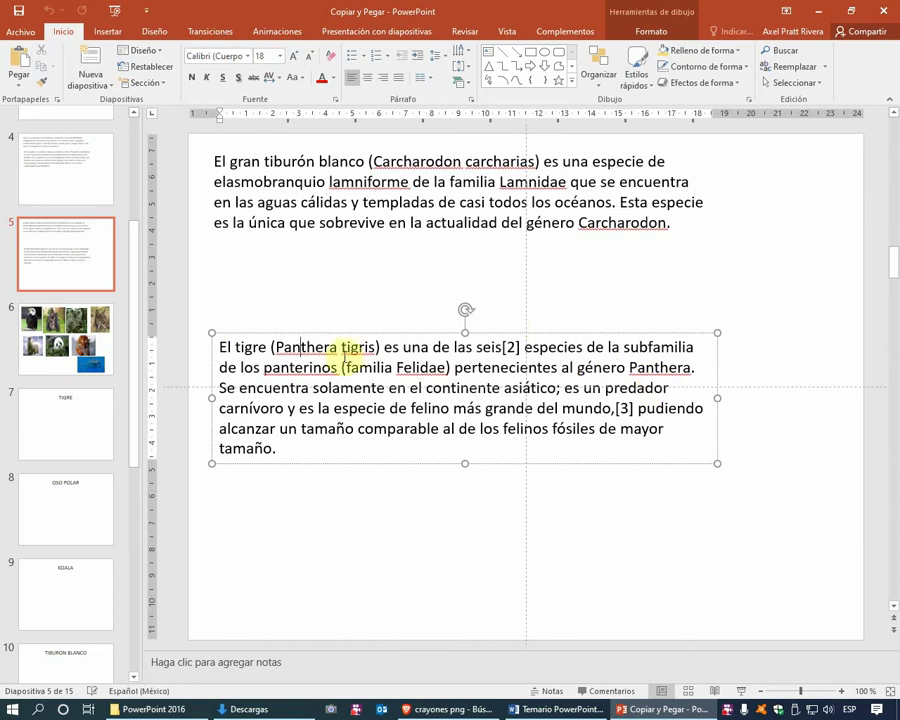
left_click_drag(219, 346, 276, 448)
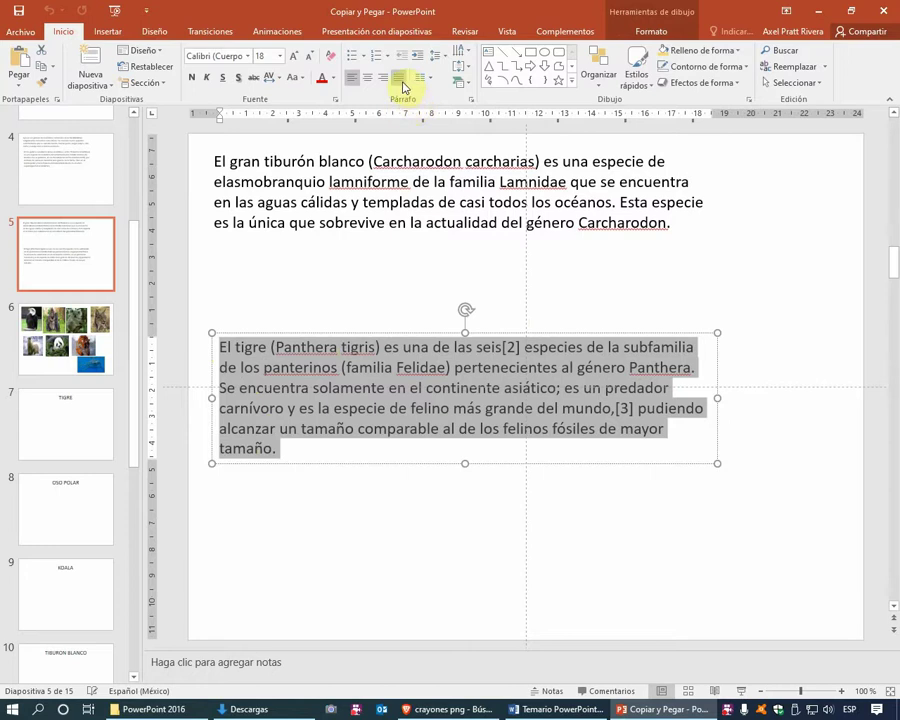
left_click(403, 86)
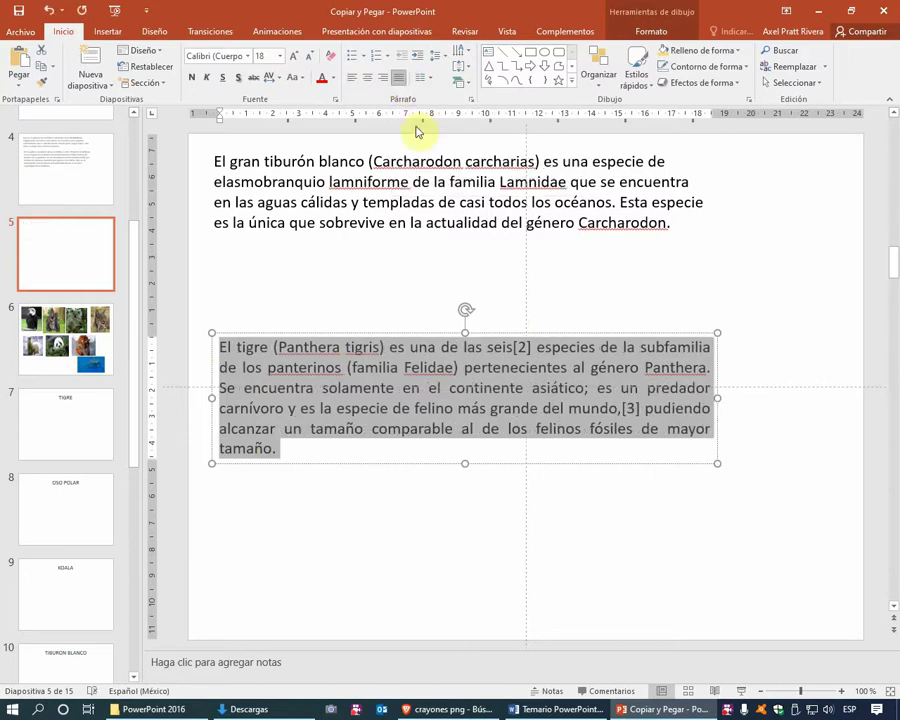
left_click(493, 320)
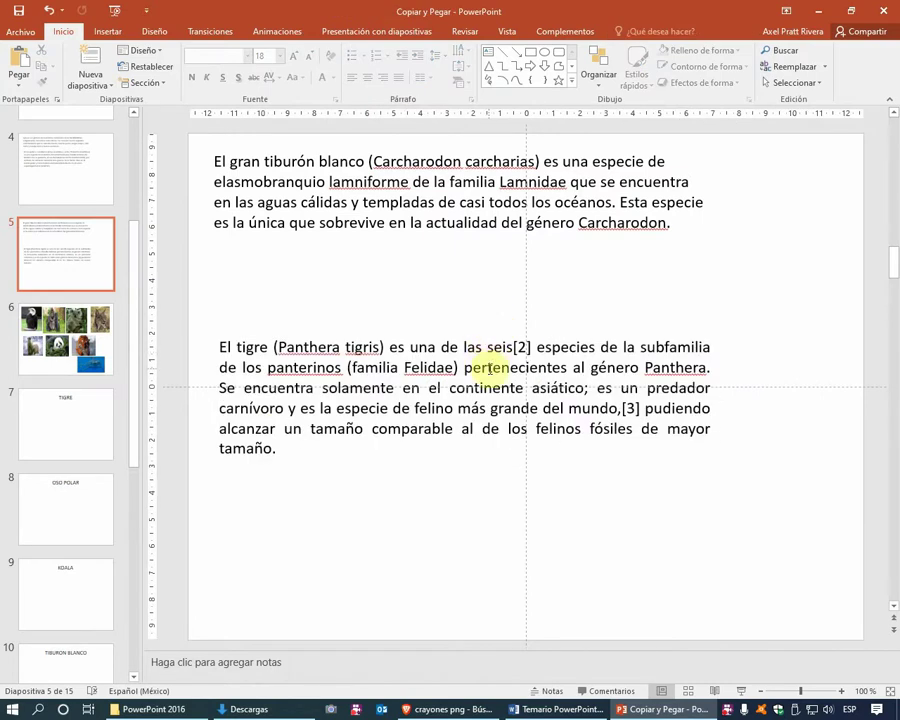
left_click(488, 366)
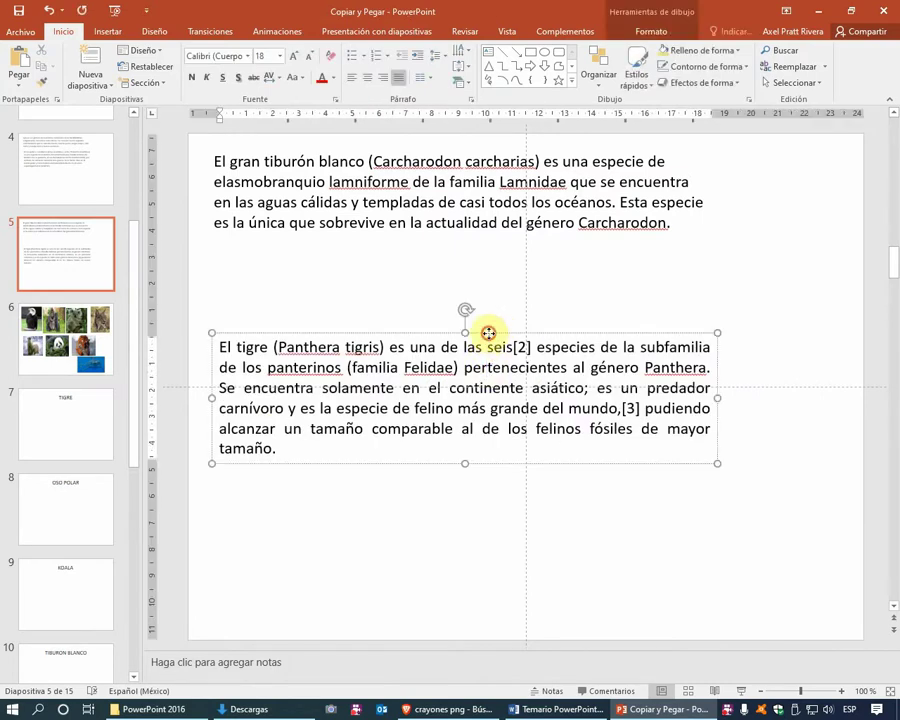
left_click(488, 333)
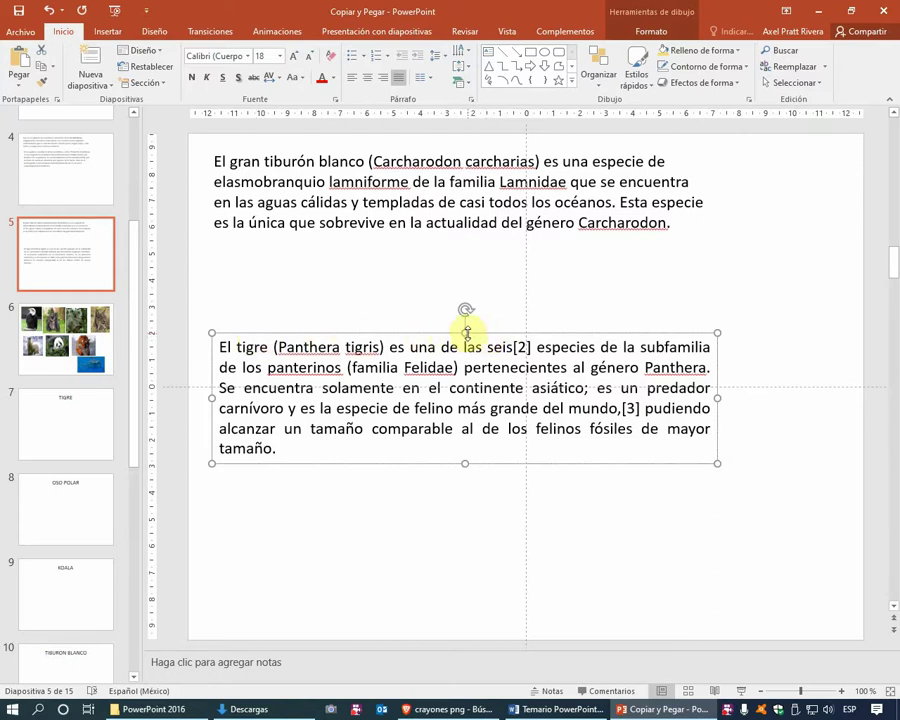
Cut the tiger text box from slide 5 and paste it onto the TIGRE slide 7.
left_click(43, 58)
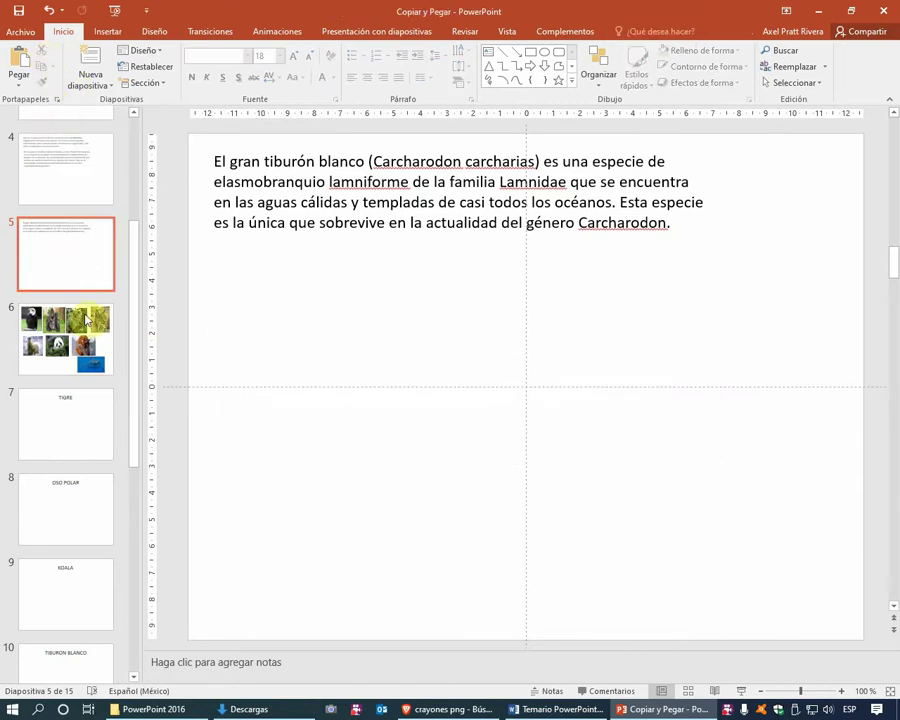
left_click(67, 431)
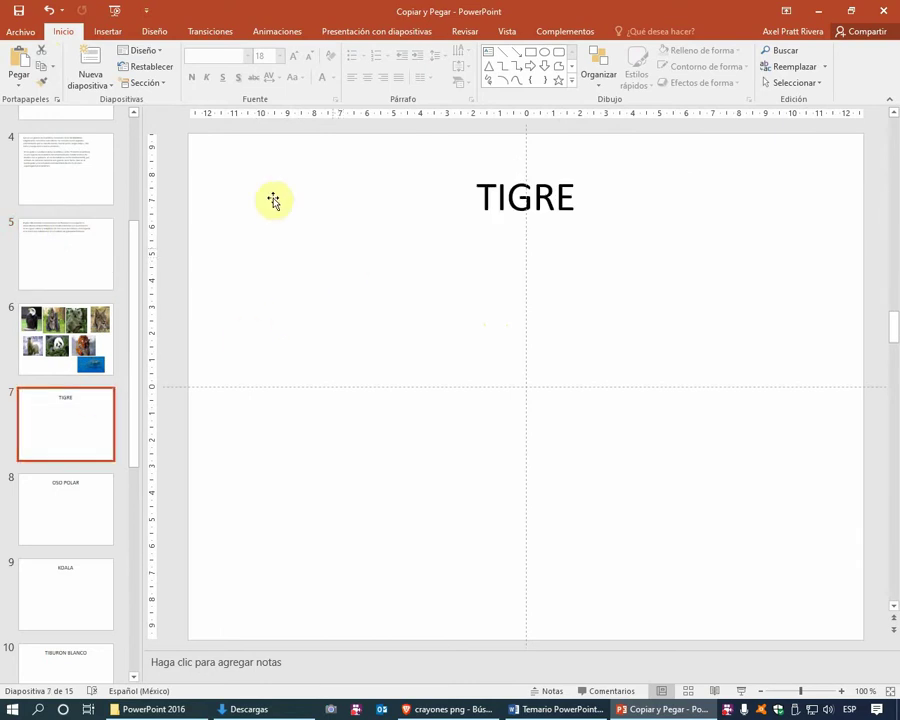
left_click(22, 60)
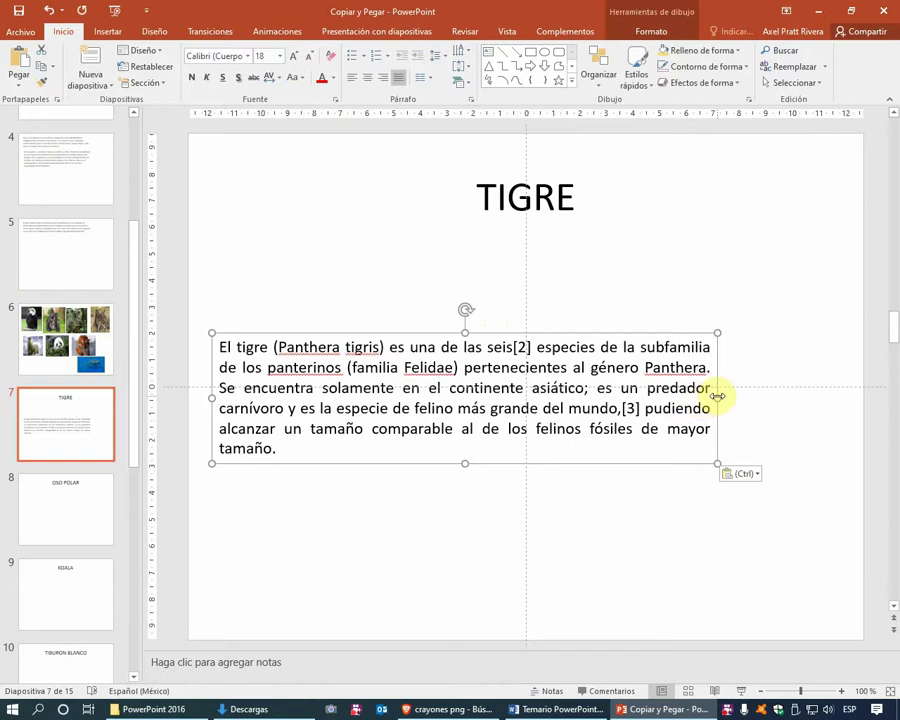
Widen the tiger text box to the right and move it up just beneath the TIGRE title.
left_click_drag(717, 397, 828, 388)
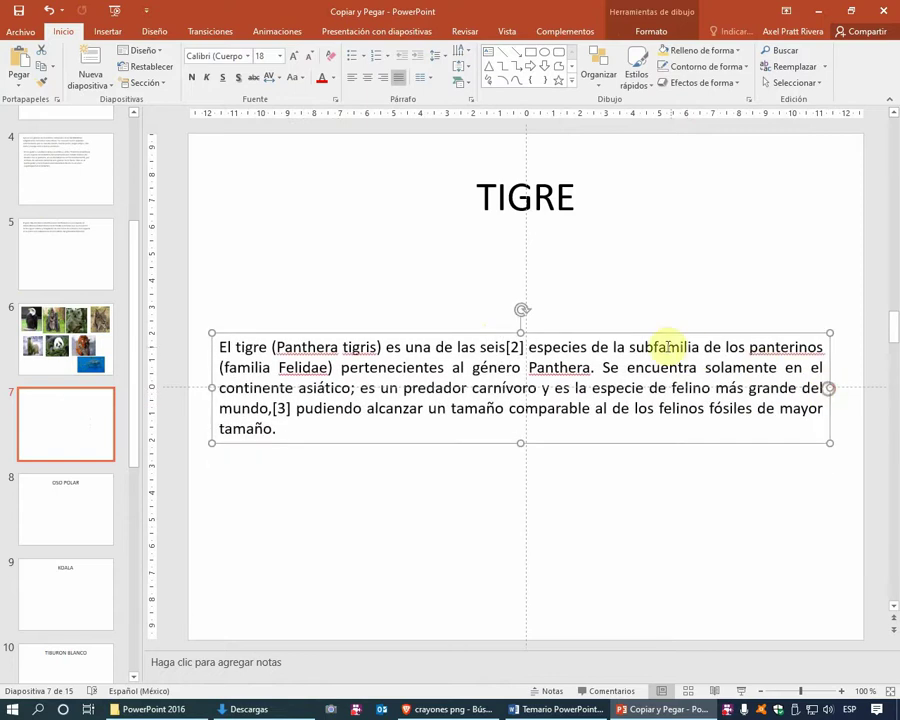
left_click_drag(625, 332, 630, 260)
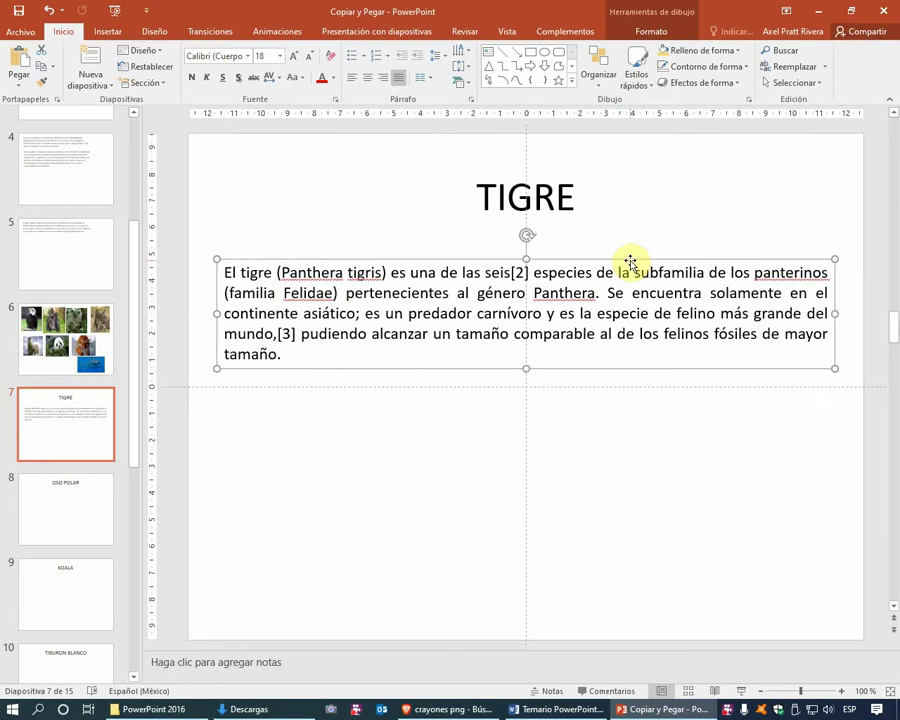
left_click(633, 243)
left_click(632, 240)
left_click(633, 246)
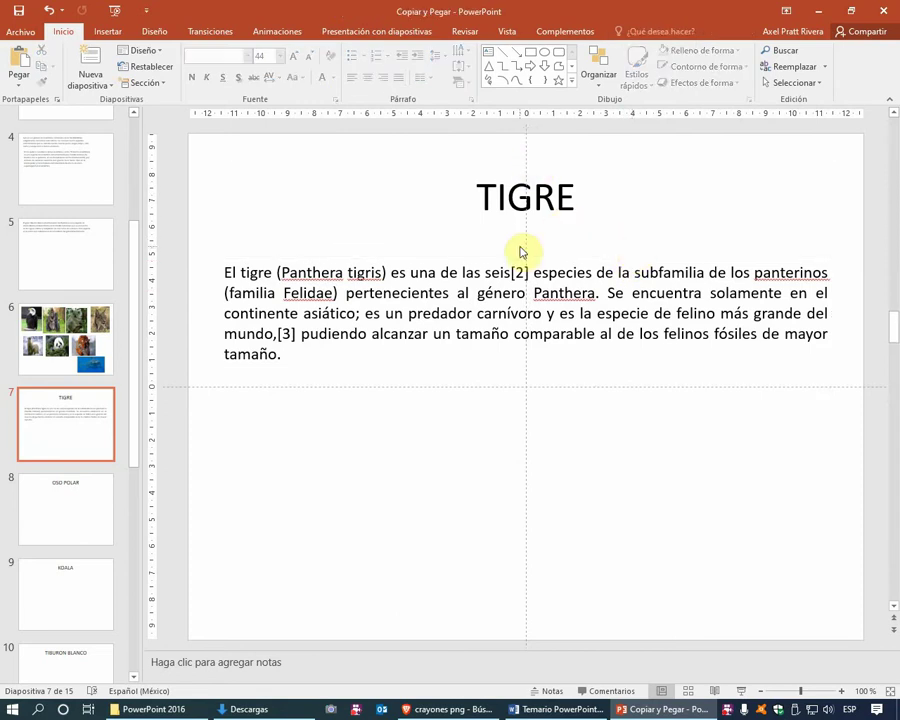
left_click(560, 709)
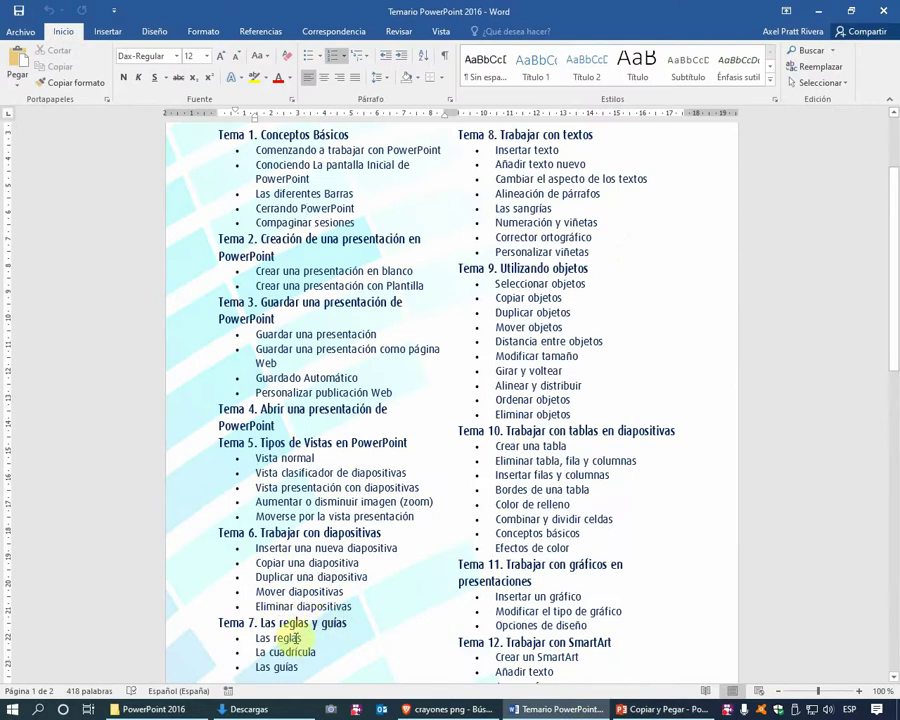
left_click(650, 709)
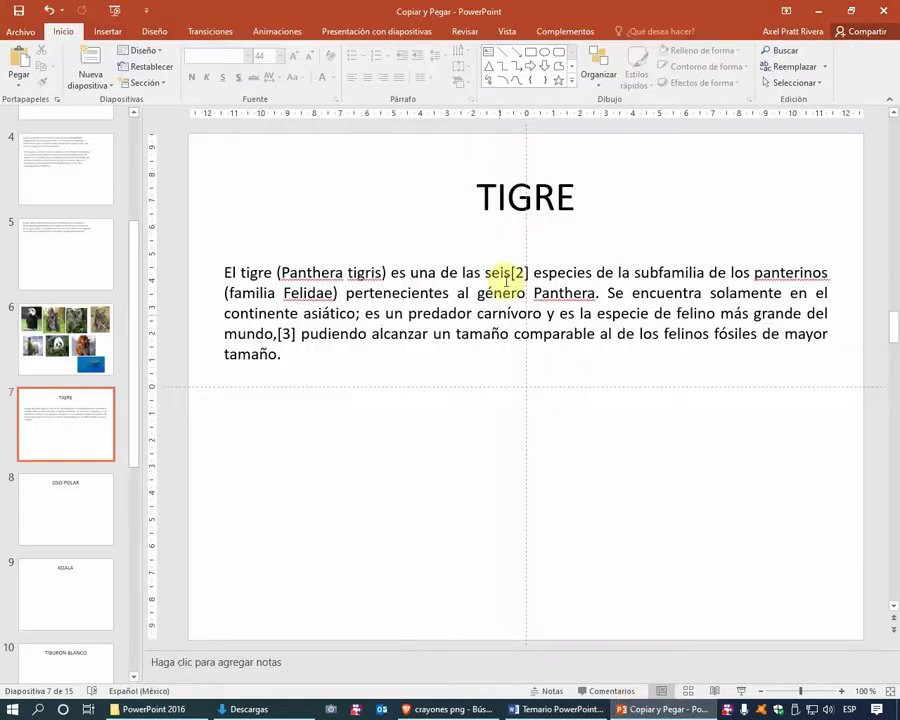
Turn on gridlines and stretch the tiger box's left and right edges out to the gridlines.
left_click(507, 33)
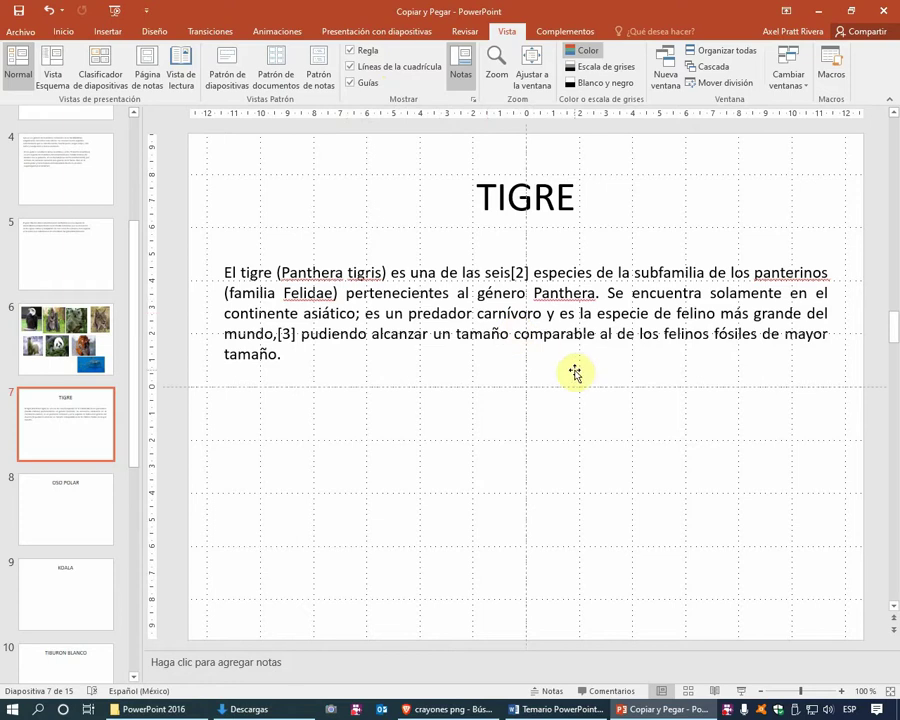
left_click(436, 264)
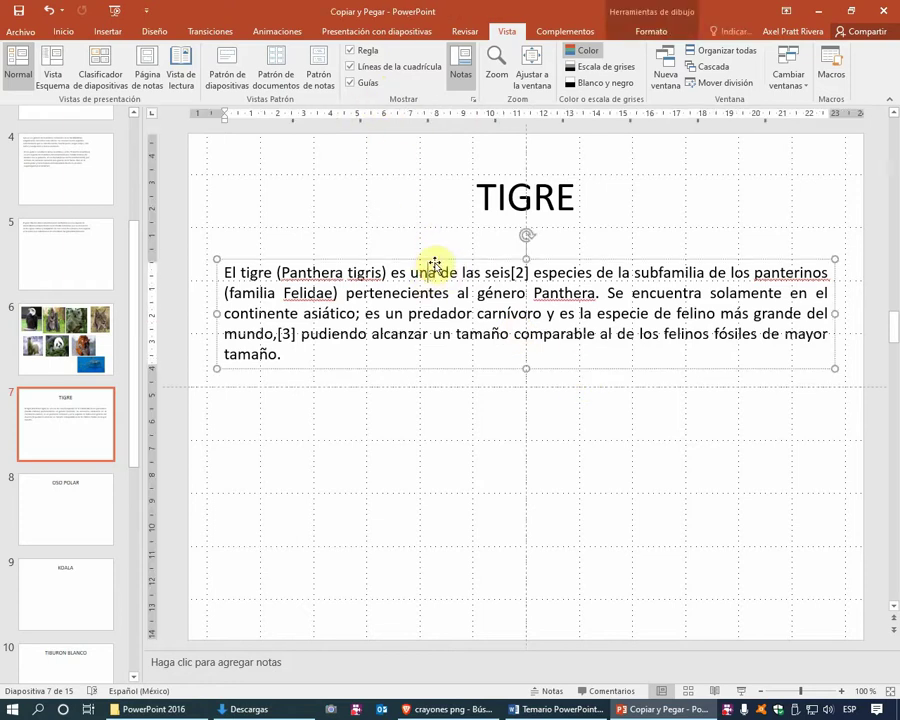
left_click_drag(436, 263, 435, 277)
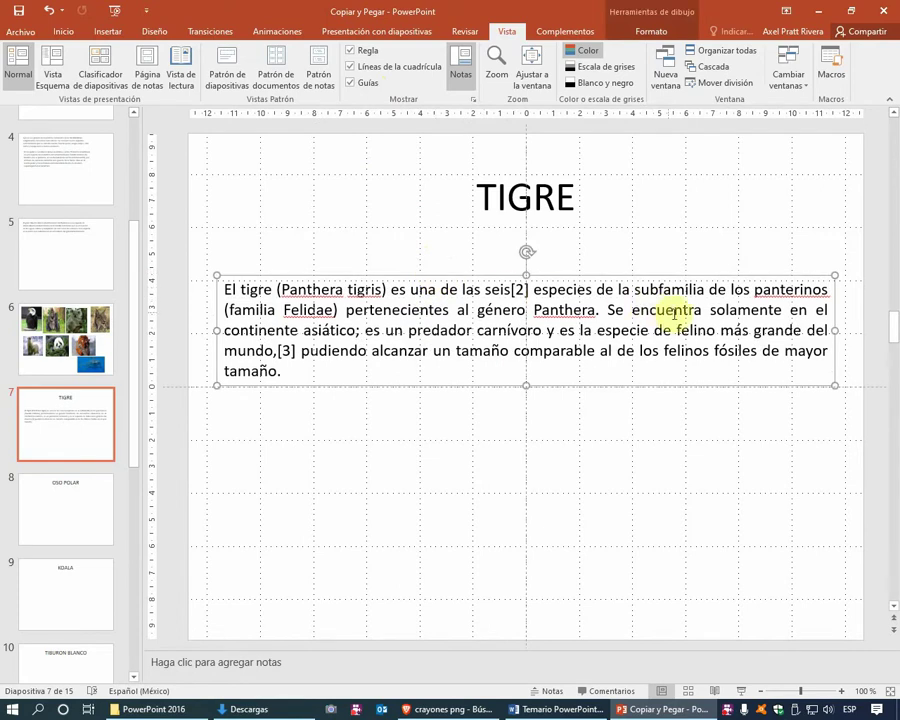
left_click_drag(218, 330, 208, 327)
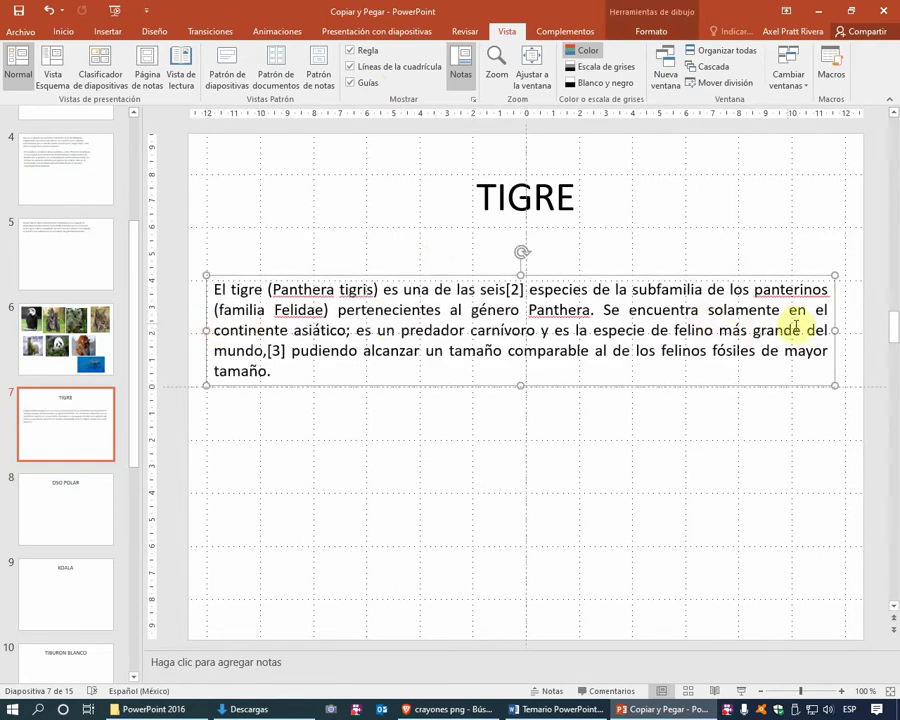
left_click_drag(833, 329, 844, 329)
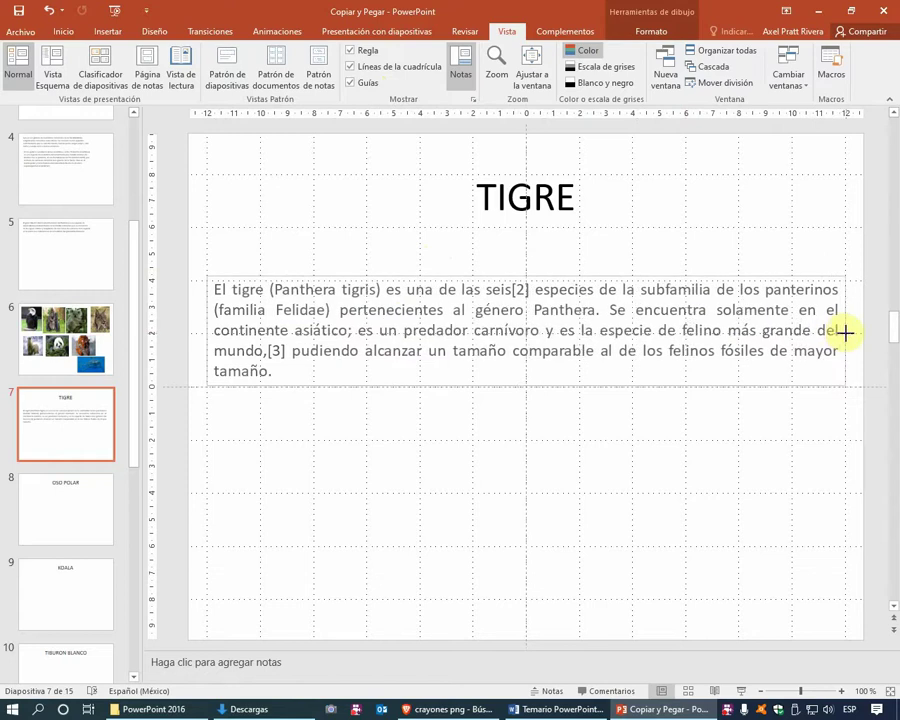
left_click_drag(526, 383, 526, 384)
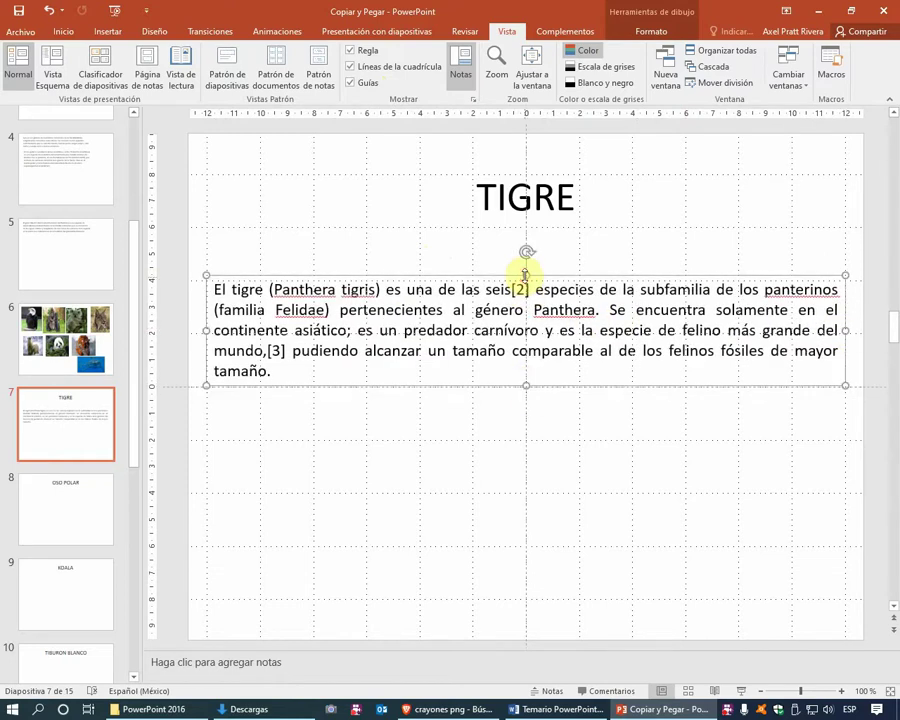
left_click_drag(524, 275, 526, 278)
left_click(524, 274)
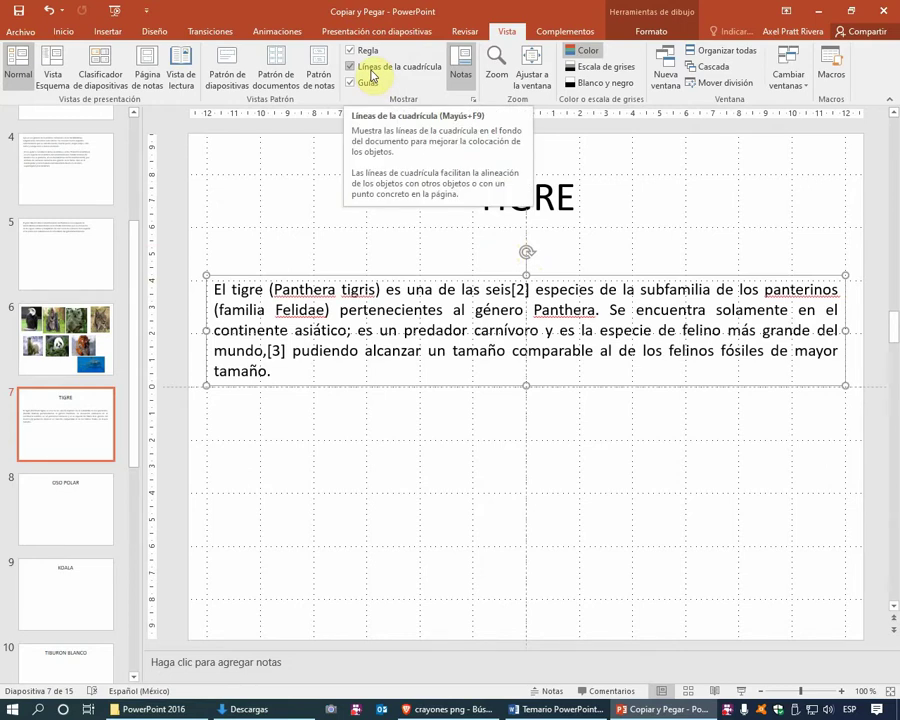
Hide gridlines, cancel Cuadrícula y guías leaving 5 grid lines per cm, and turn on drawing guides.
left_click(372, 76)
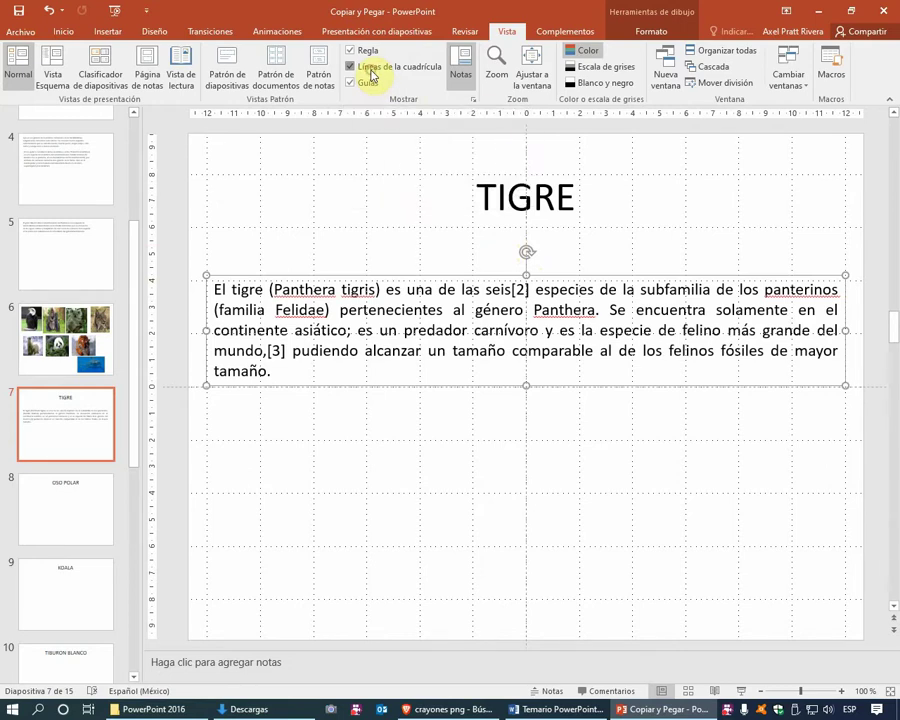
left_click(473, 101)
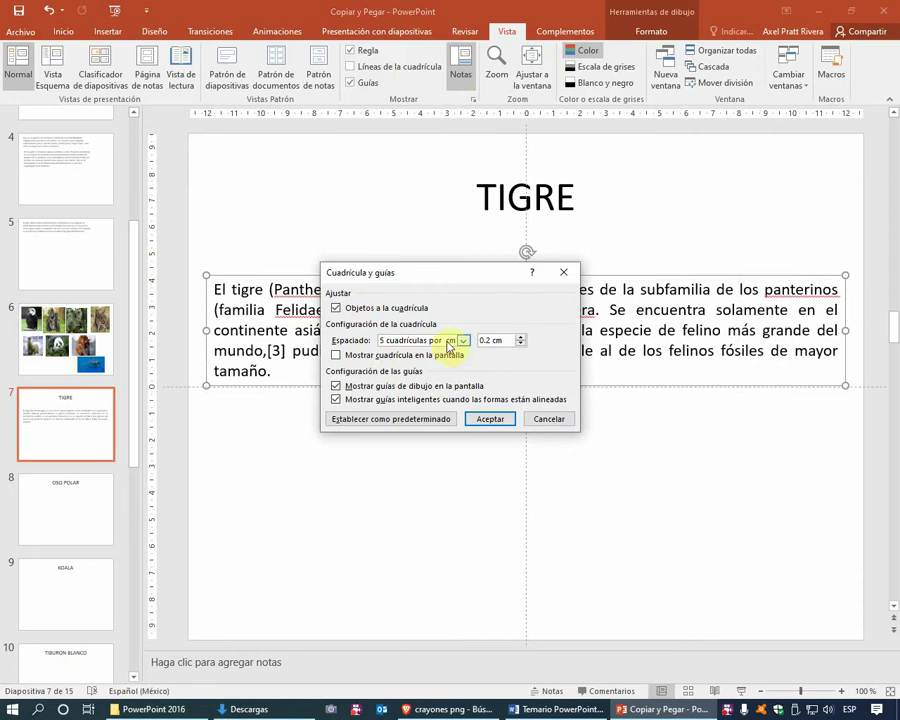
left_click(464, 341)
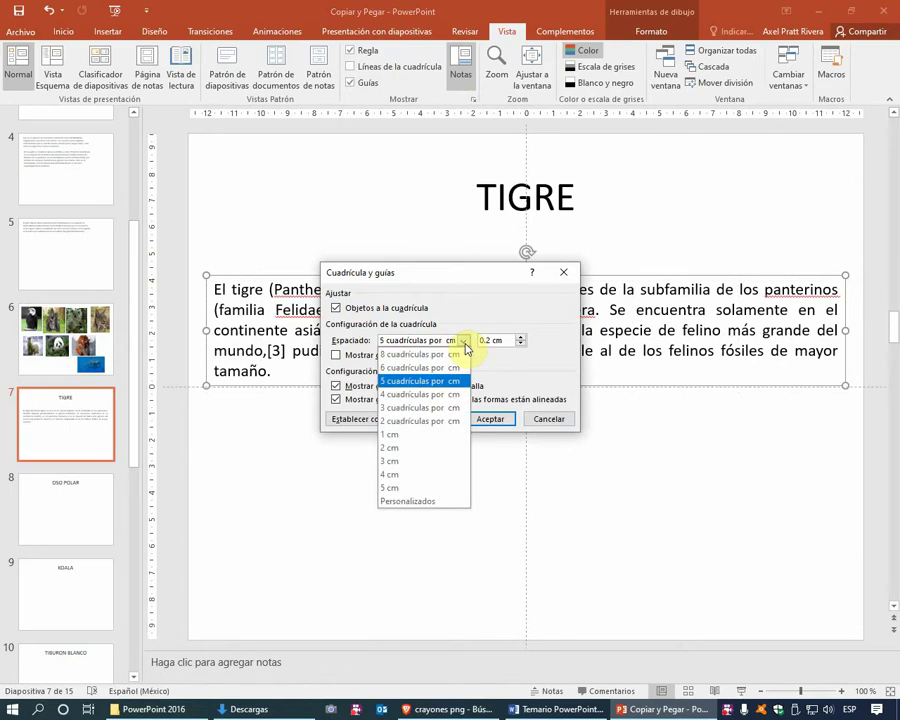
left_click(503, 343)
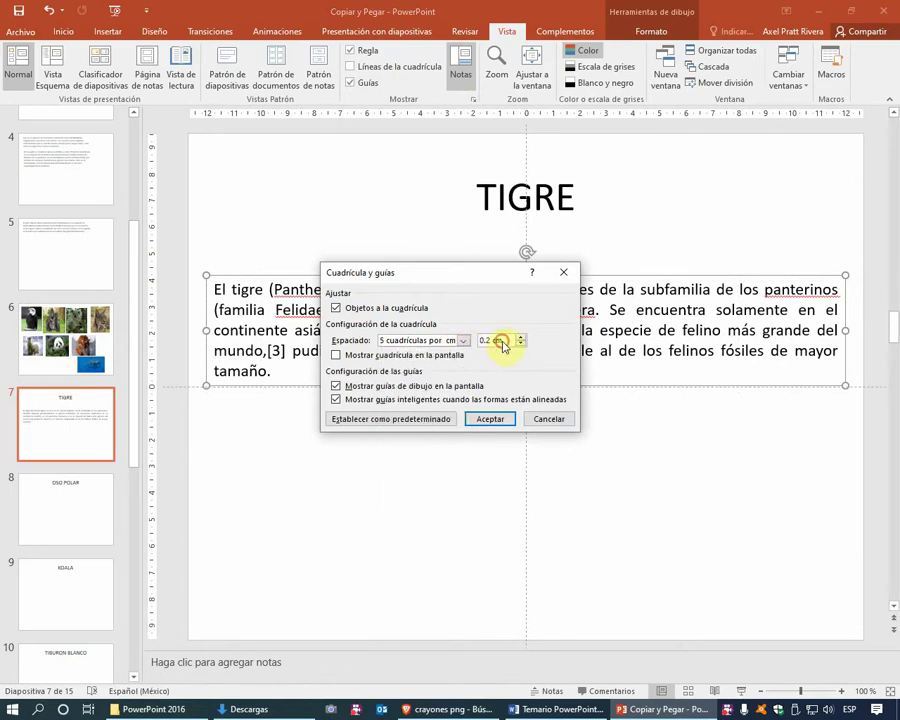
left_click(532, 418)
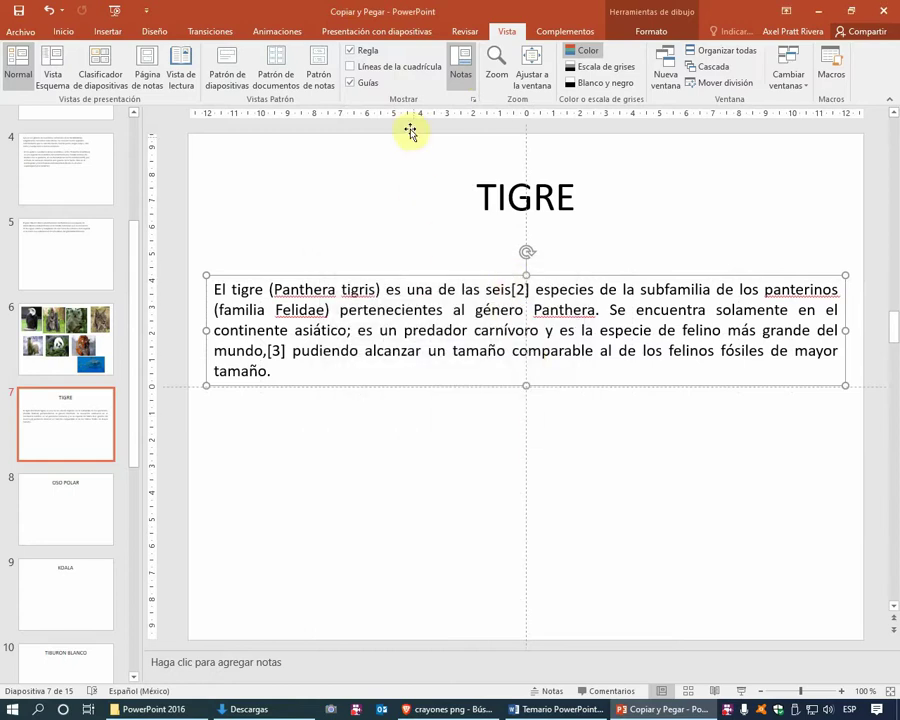
left_click(367, 85)
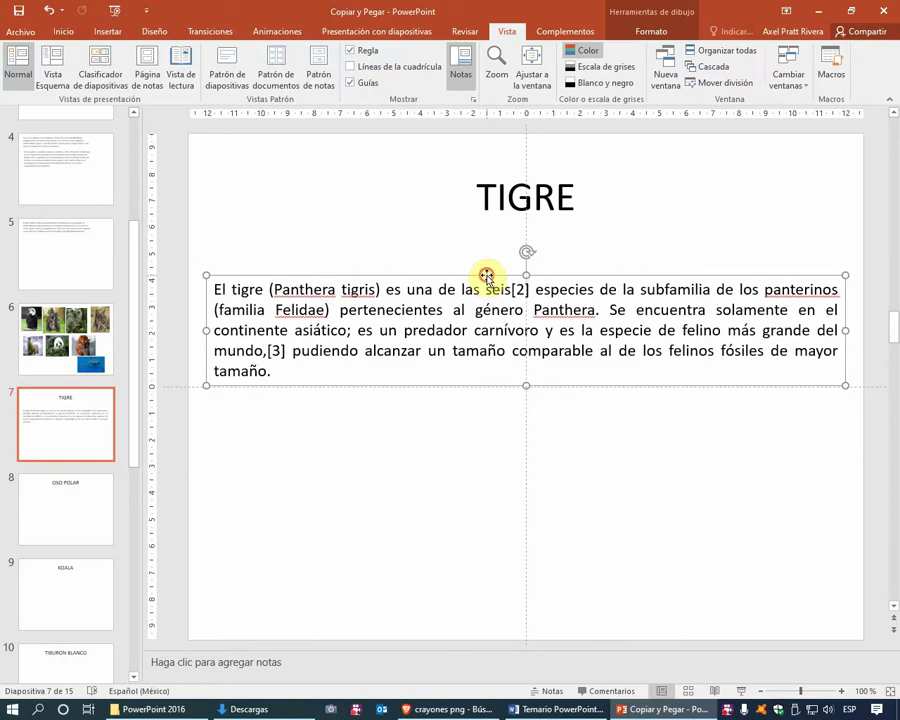
Lower the tiger paragraph beneath the TIGRE title, review its placement, then return to slide 5.
left_click_drag(486, 275, 486, 342)
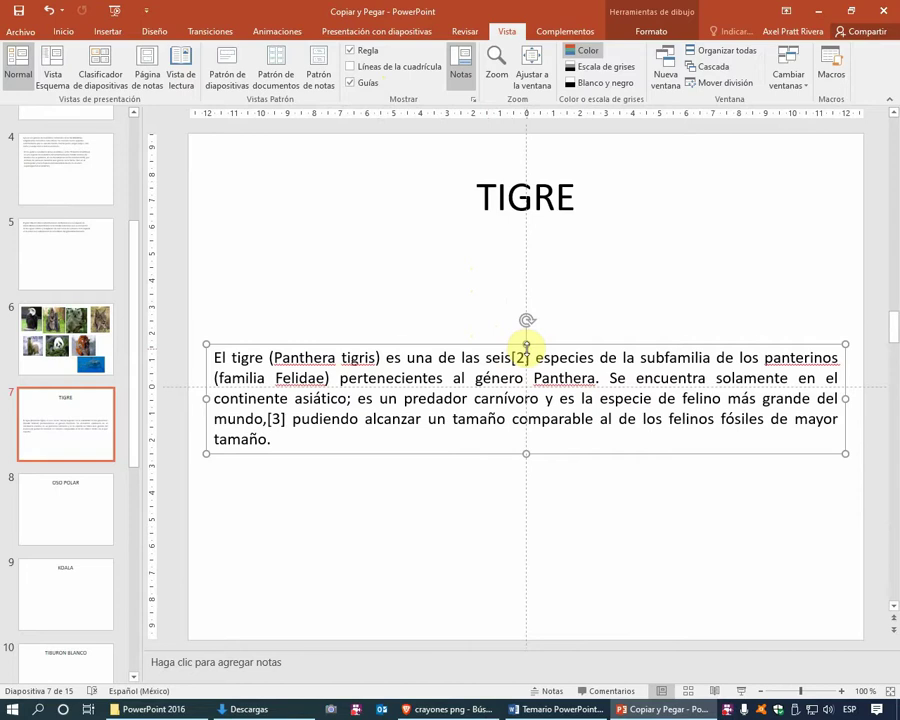
left_click_drag(526, 345, 524, 334)
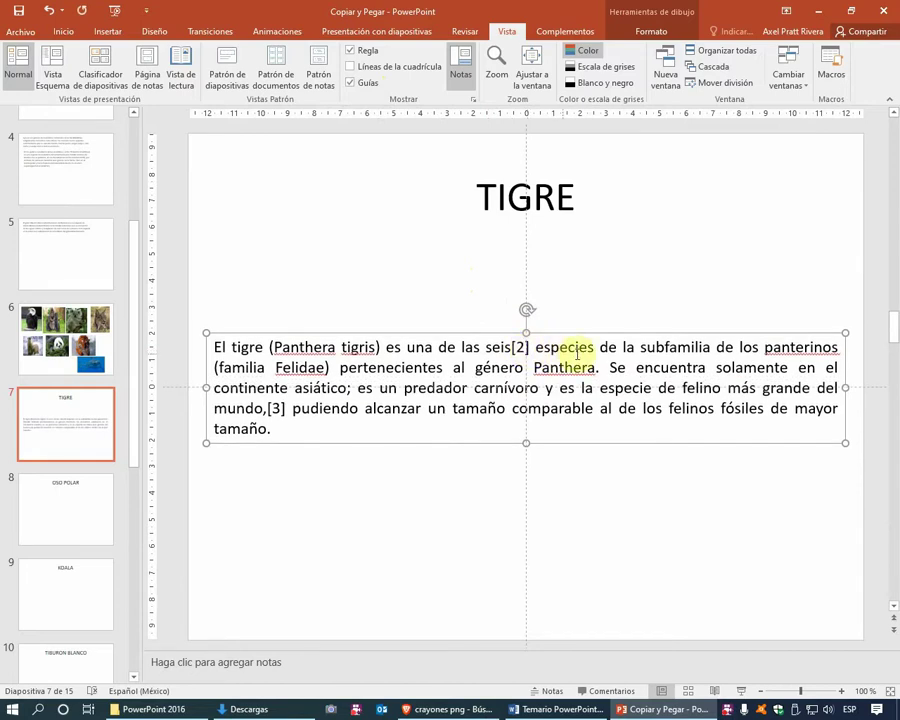
left_click(603, 302)
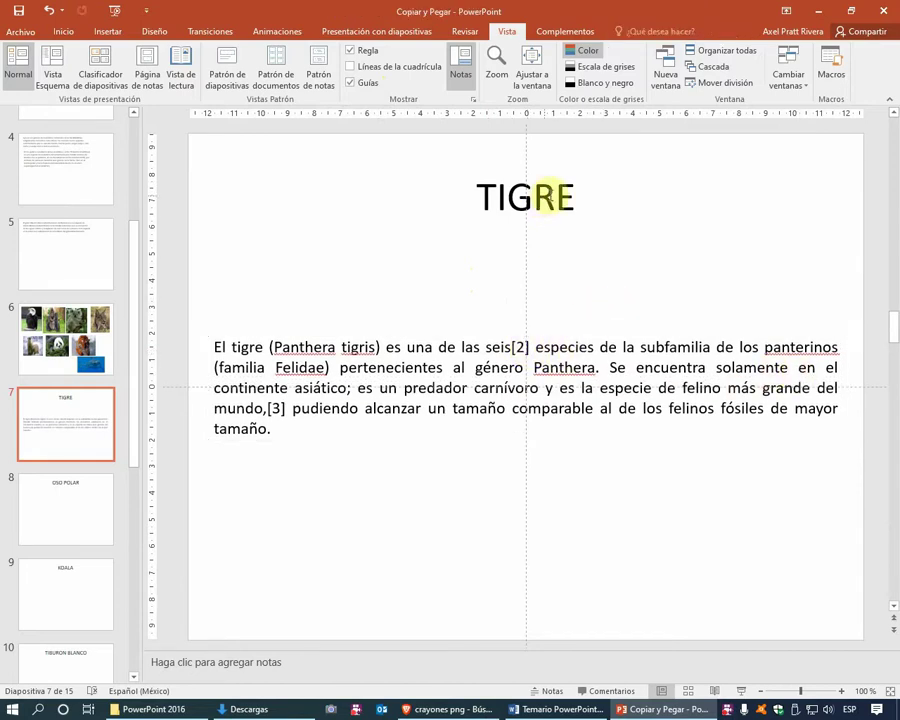
left_click(548, 197)
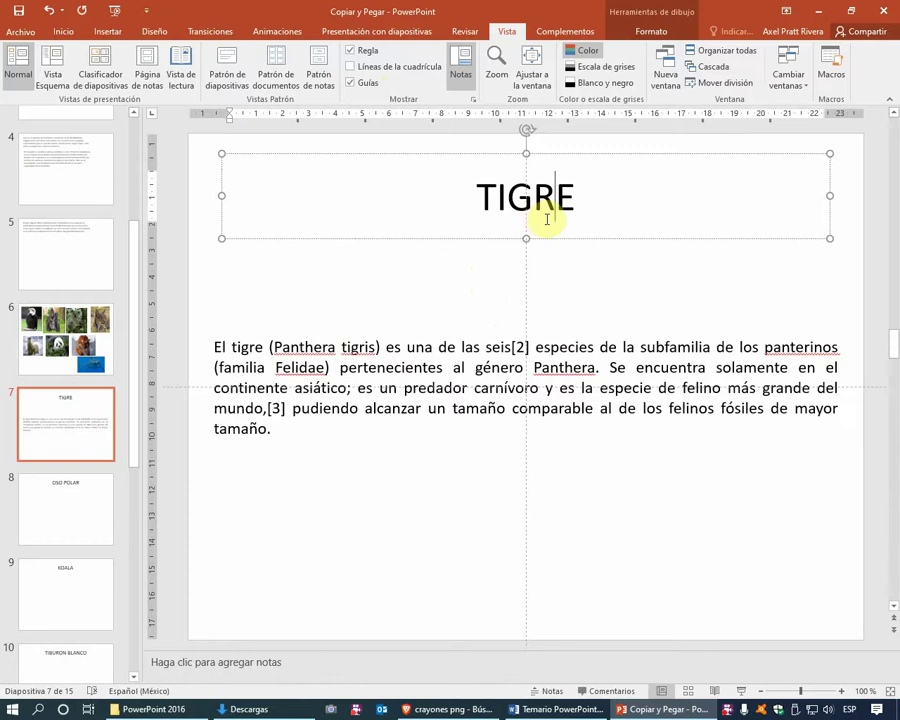
left_click(568, 348)
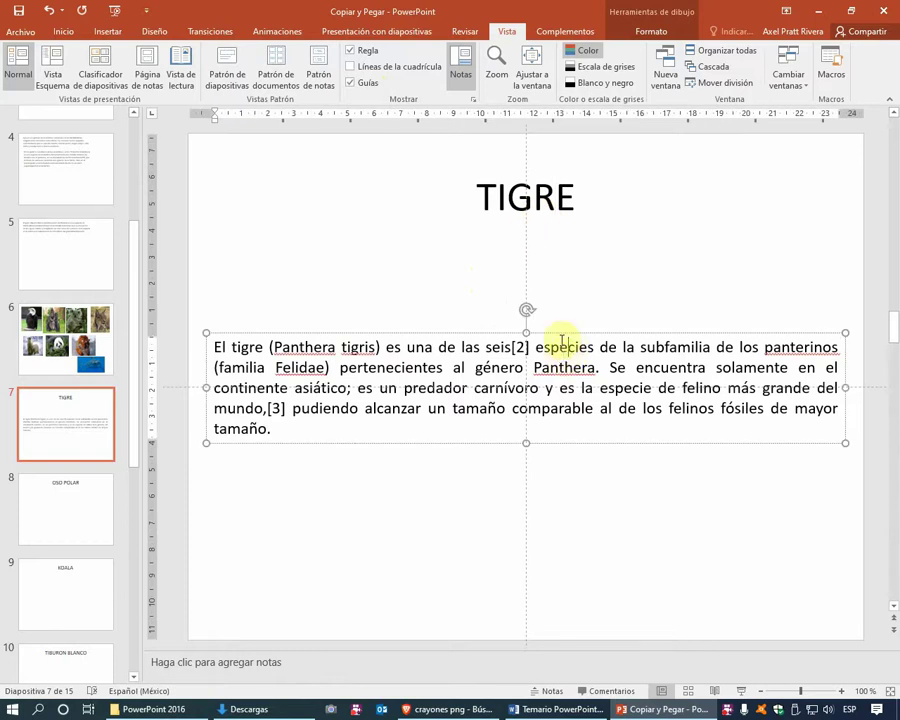
left_click(572, 287)
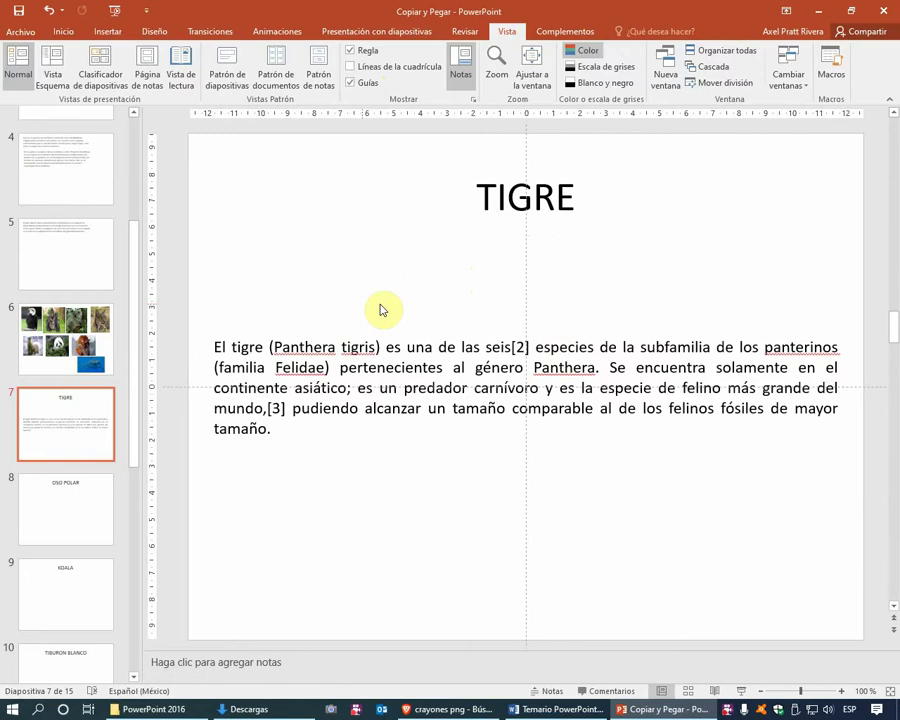
left_click(87, 270)
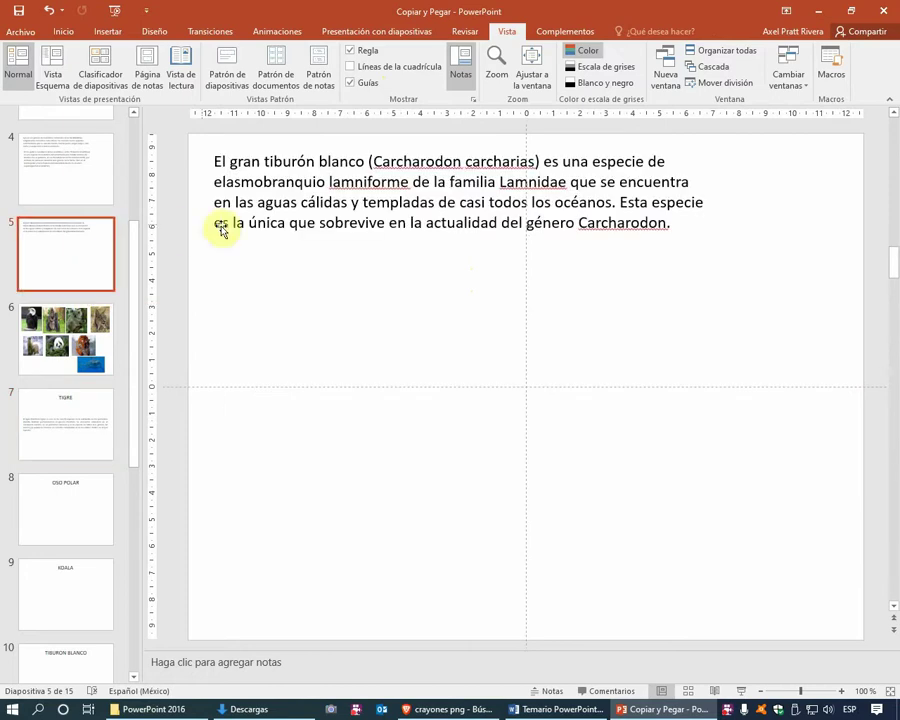
Cut the great white shark paragraph's text box from slide 5.
left_click(249, 180)
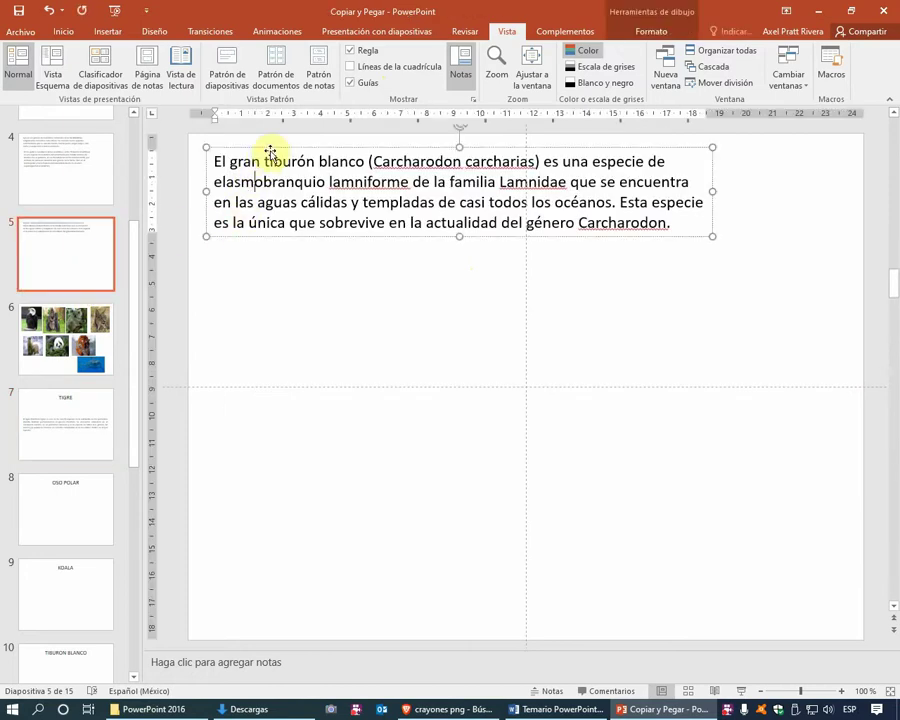
left_click(270, 147)
key("ctrl+x")
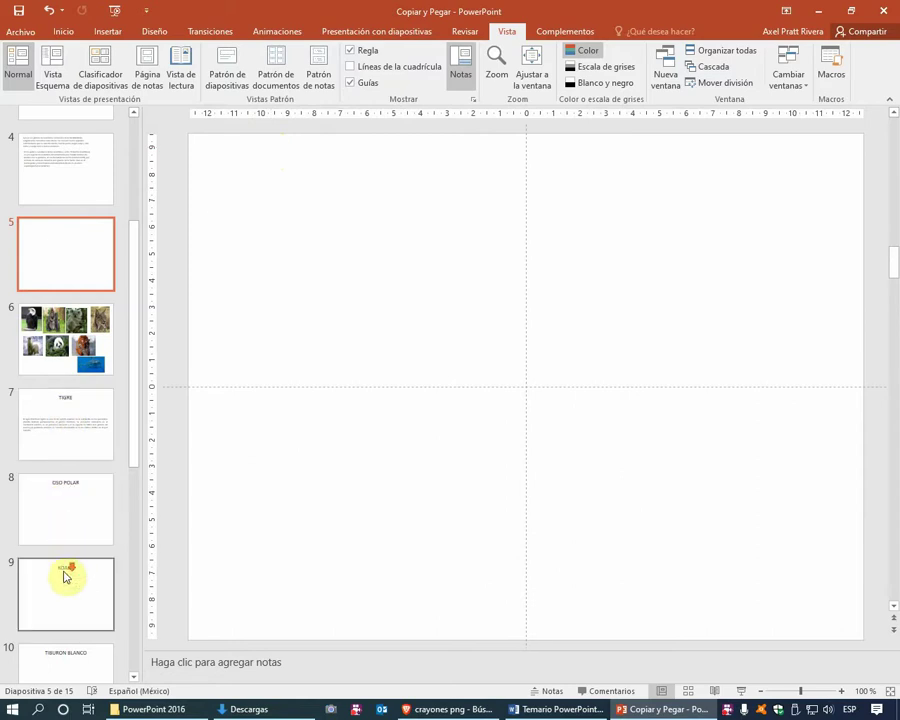
Go to slide 10, TIBURON BLANCO, in the thumbnail pane.
scroll(64, 570, "down", 2)
scroll(64, 574, "down", 2)
scroll(80, 502, "down", 3)
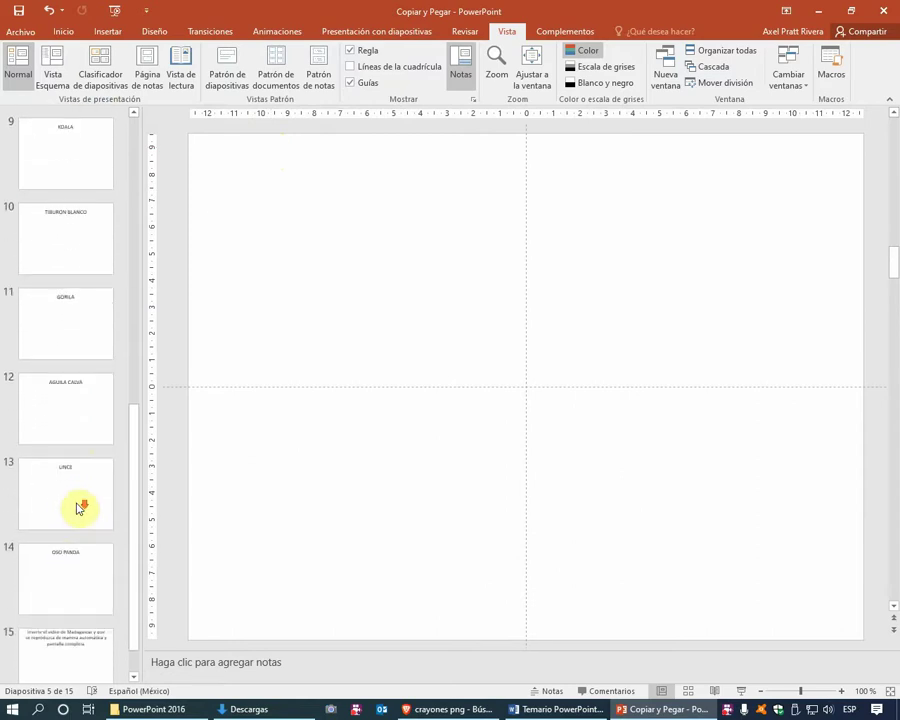
scroll(74, 508, "down", 1)
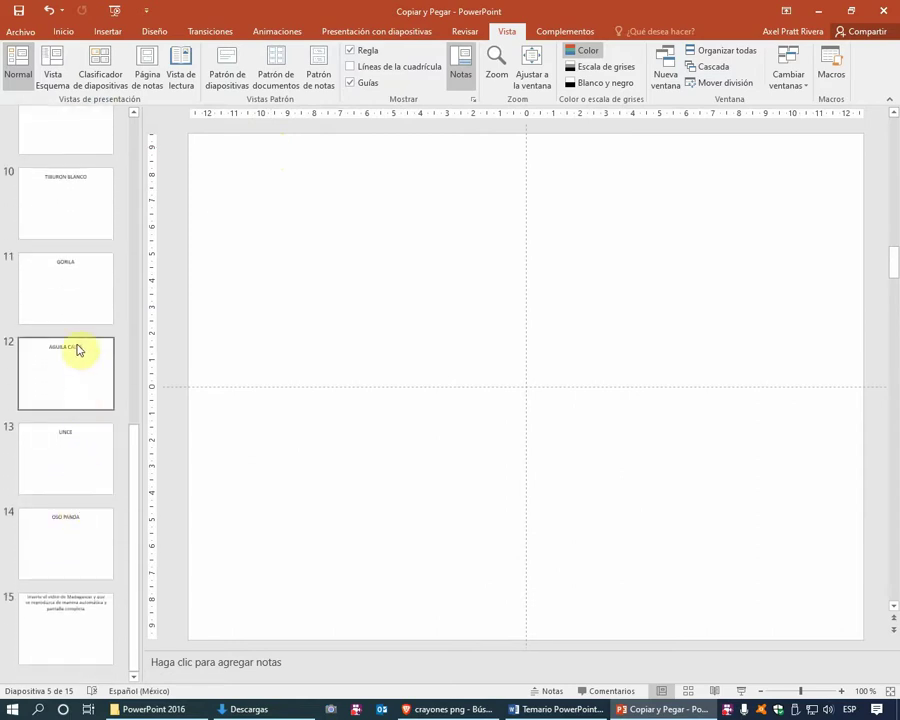
left_click(63, 610)
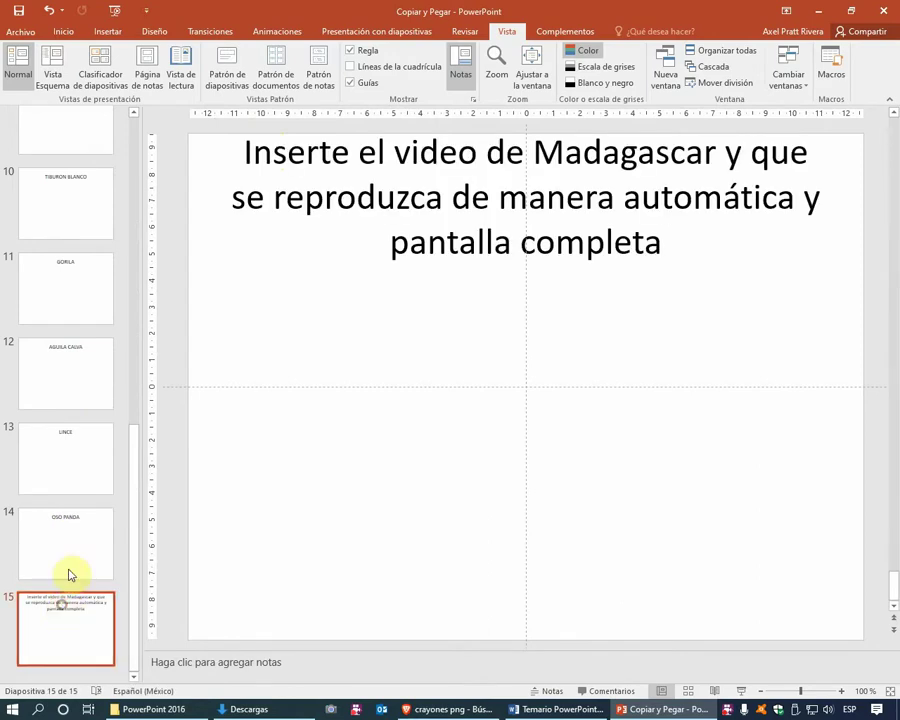
scroll(92, 422, "up", 1)
scroll(91, 425, "up", 2)
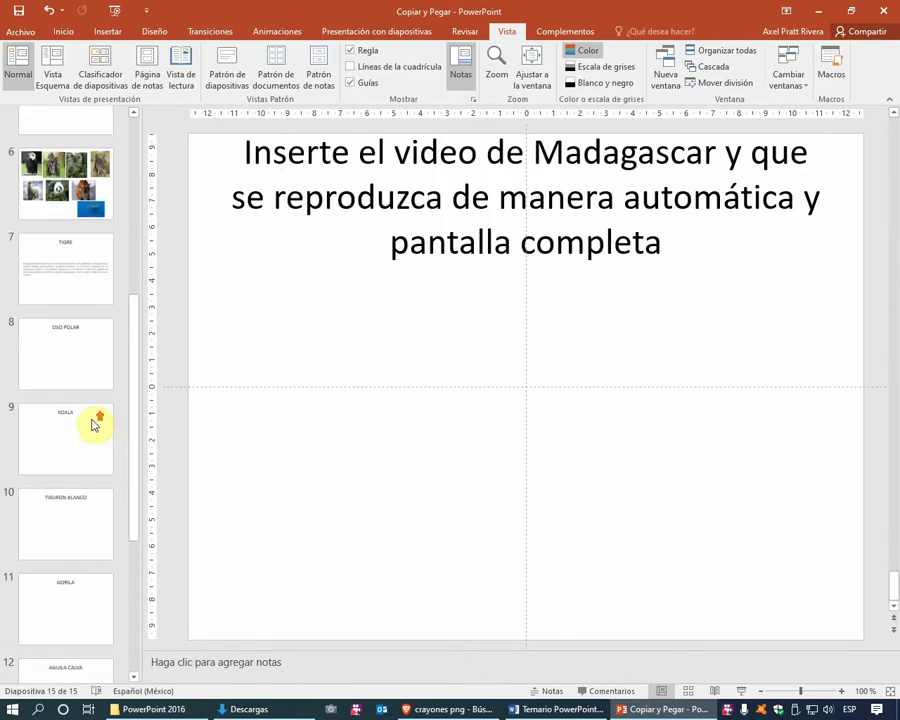
left_click(66, 500)
Paste the shark paragraph on slide 10 below the TIBURON BLANCO title and open the Alinear options.
left_click(477, 289)
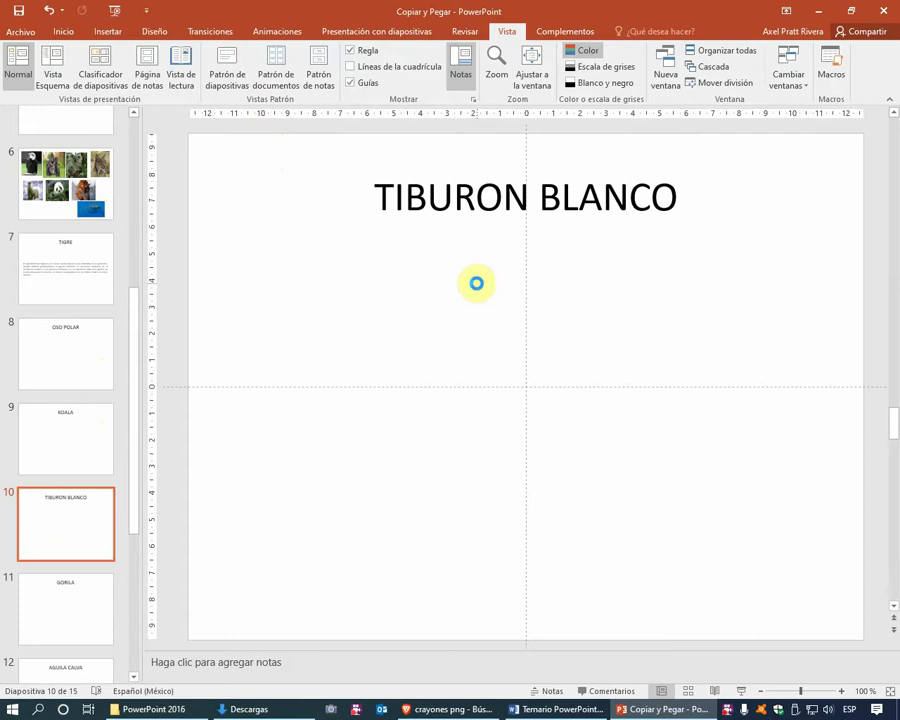
key("ctrl+v")
left_click_drag(385, 241, 465, 434)
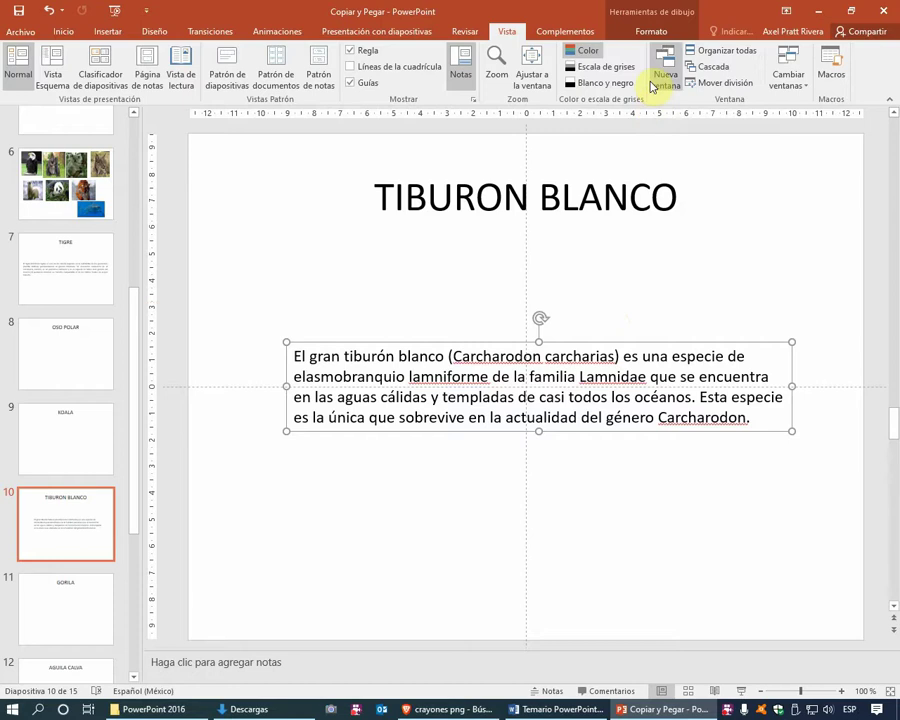
left_click(658, 32)
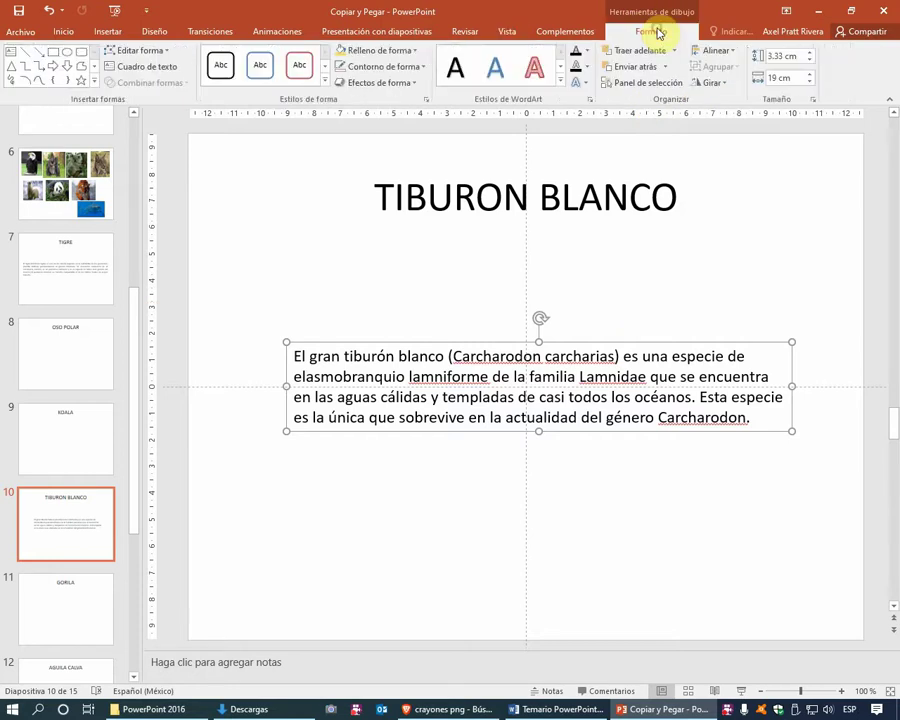
left_click(722, 51)
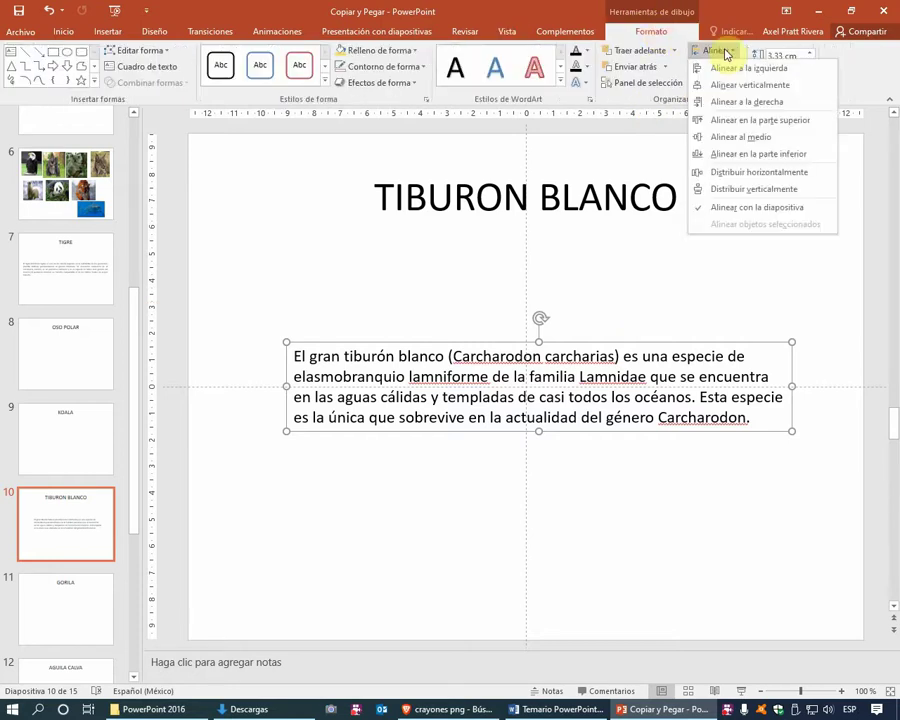
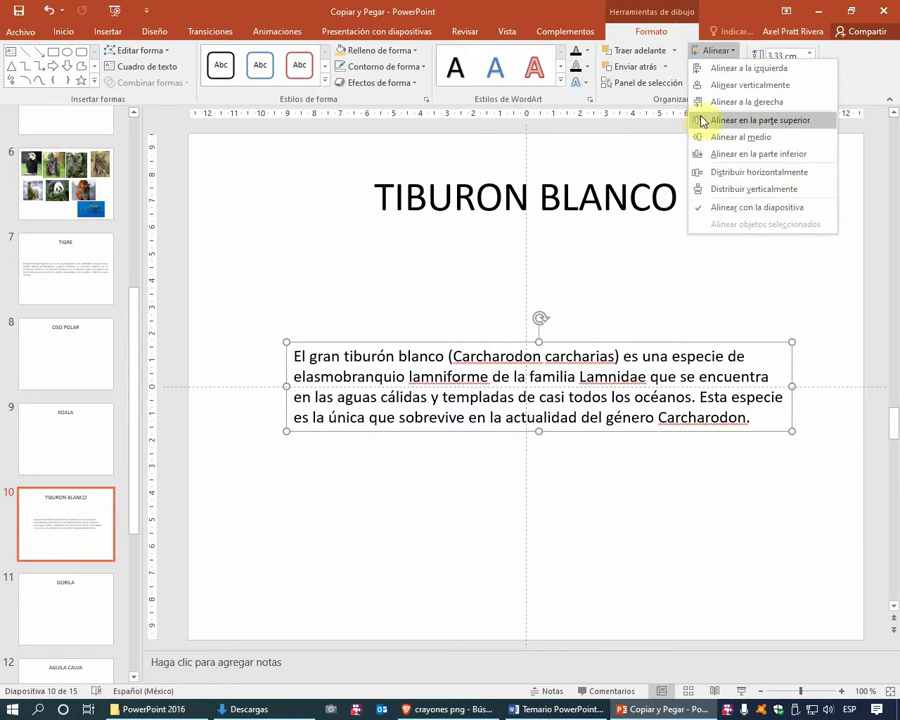
Move the white shark description up, then align it to the slide's centre and middle.
left_click(745, 88)
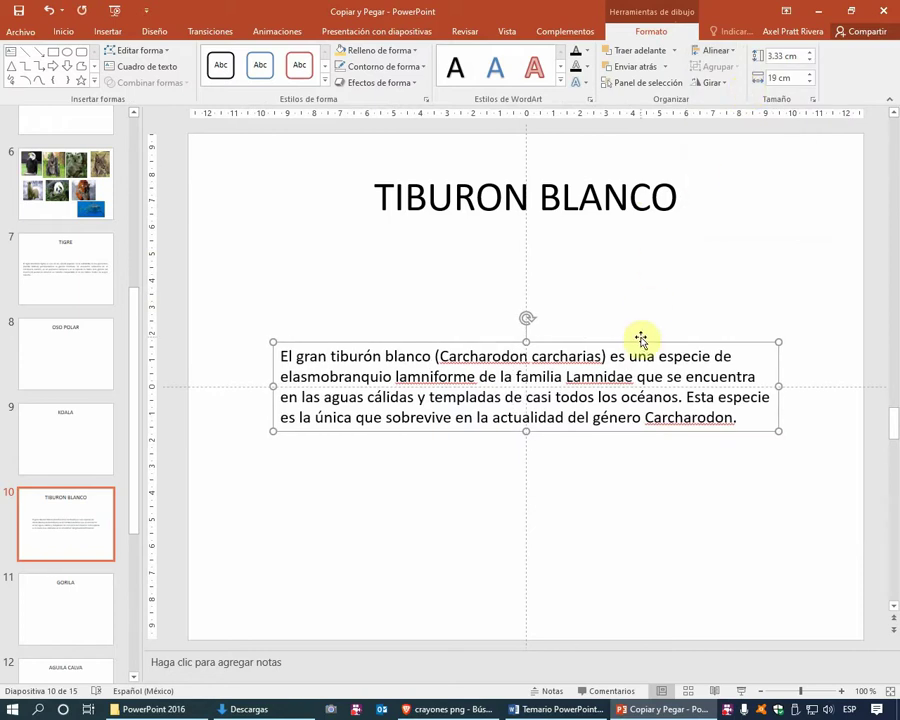
left_click_drag(640, 338, 744, 223)
left_click(744, 223)
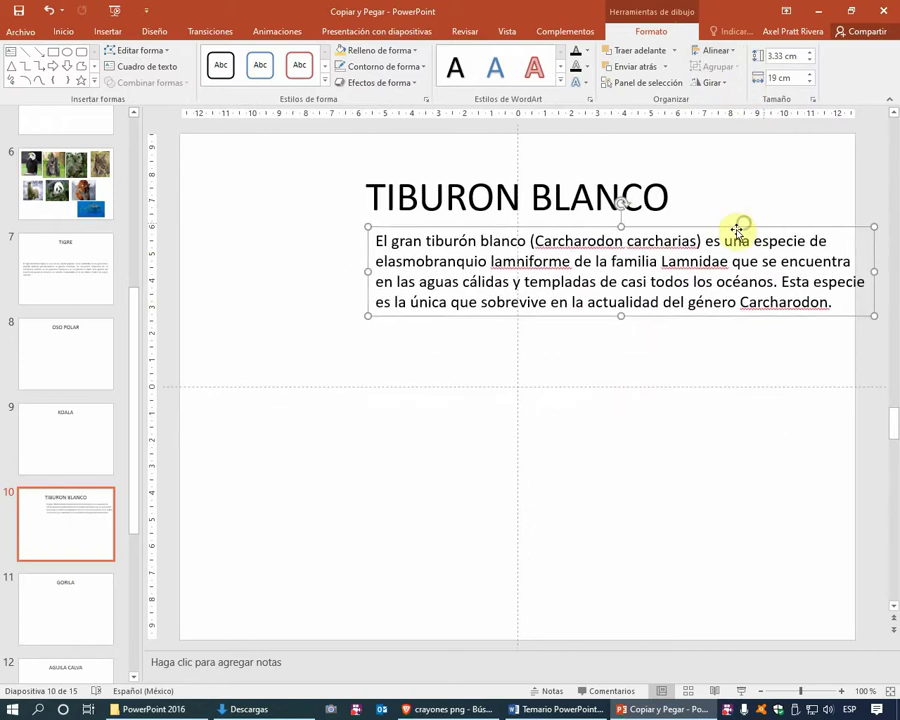
left_click(722, 51)
left_click(732, 85)
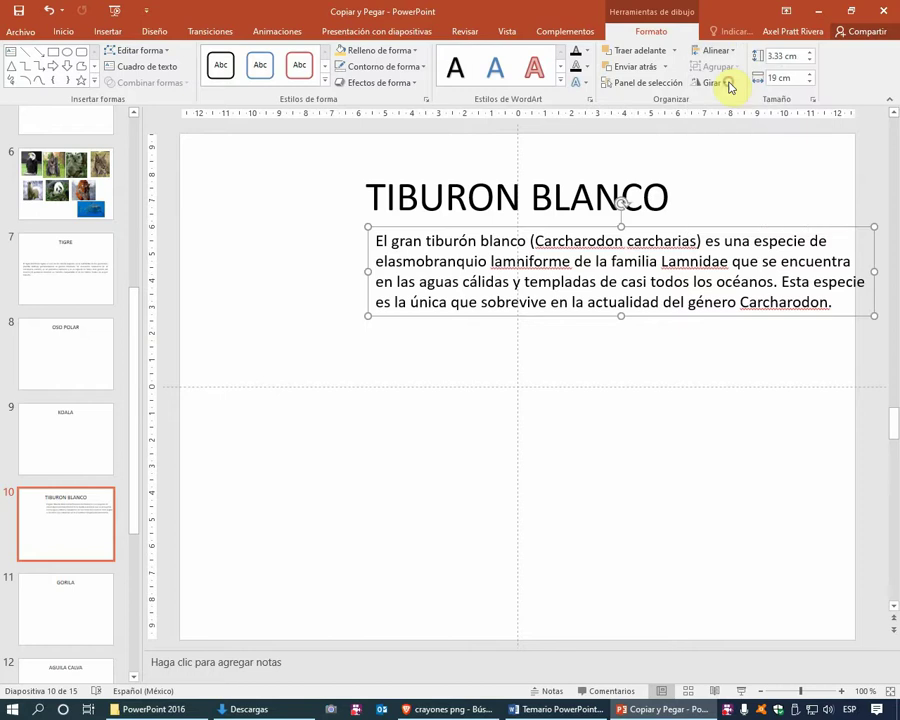
left_click(726, 54)
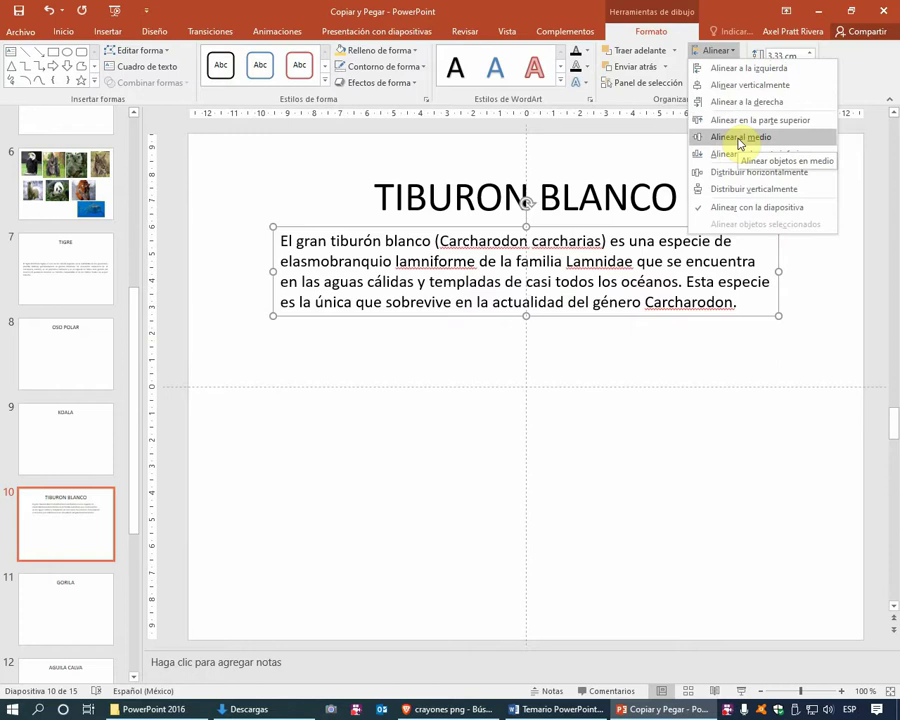
left_click(740, 140)
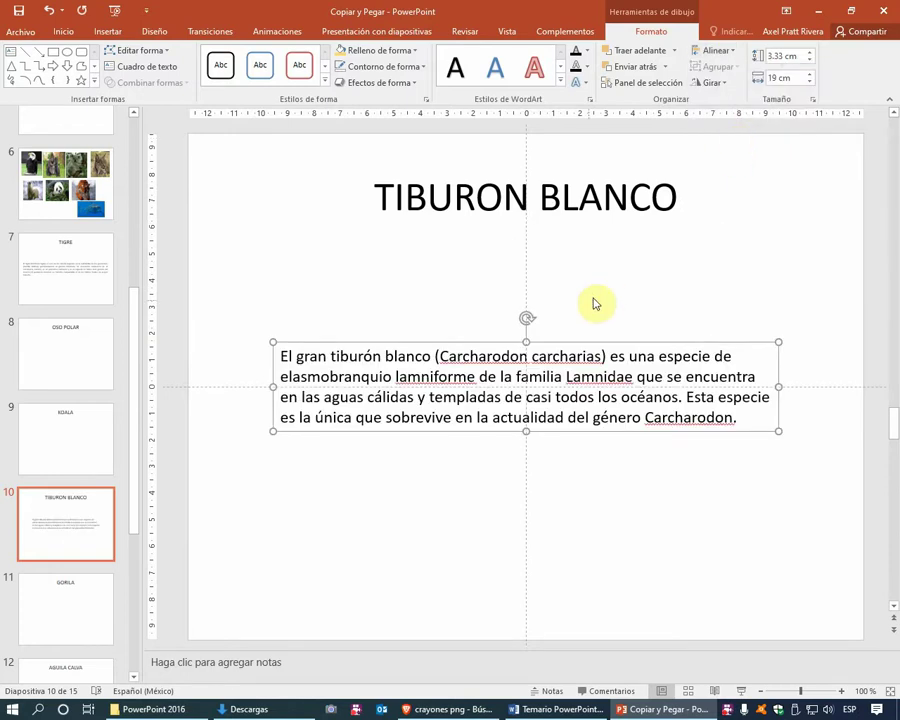
left_click(594, 302)
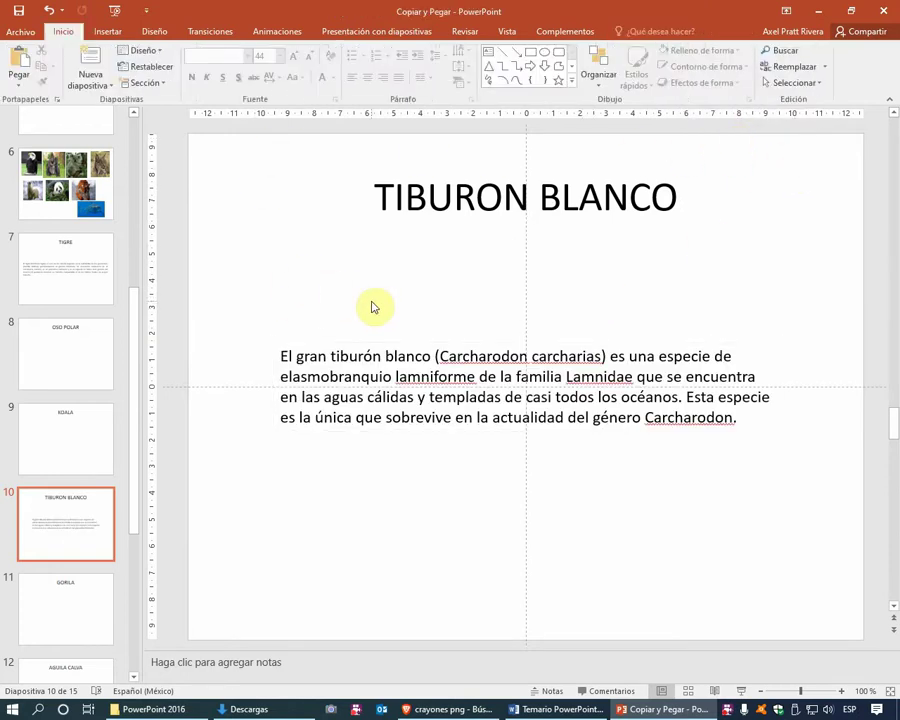
Delete the blank slide 5 from the deck.
scroll(88, 267, "up", 1)
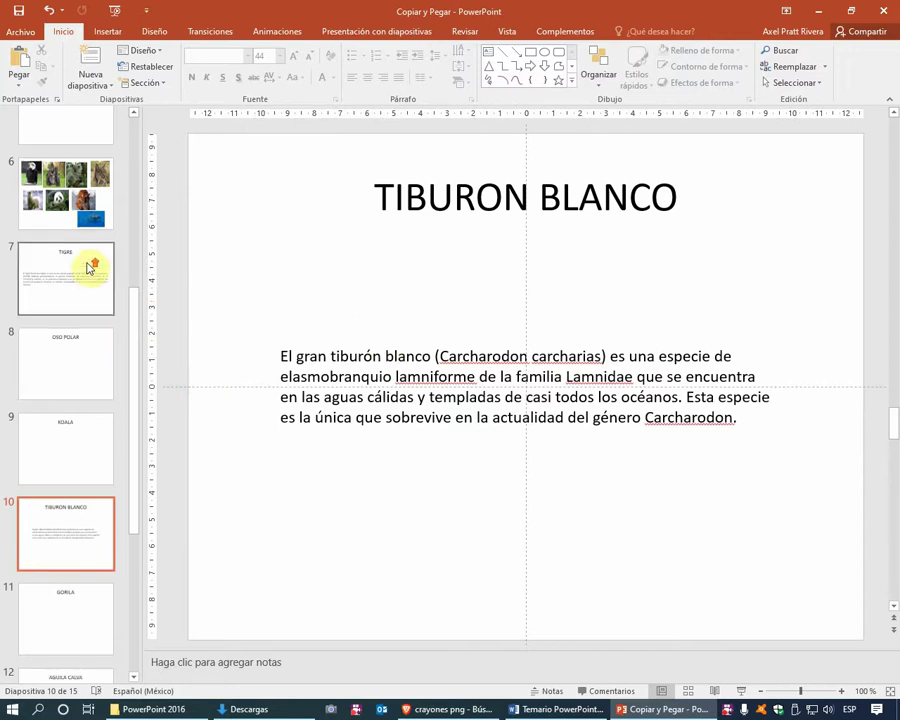
scroll(88, 267, "up", 3)
left_click(79, 263)
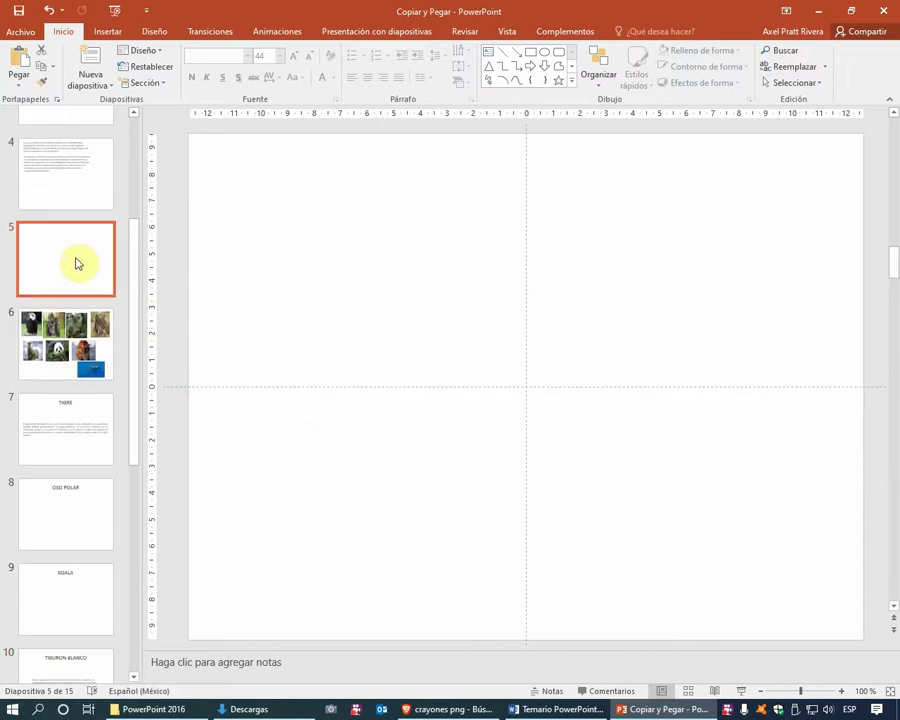
key("Delete")
Cut the Lynx paragraph from slide 4 and go to the LINCE slide.
left_click(76, 186)
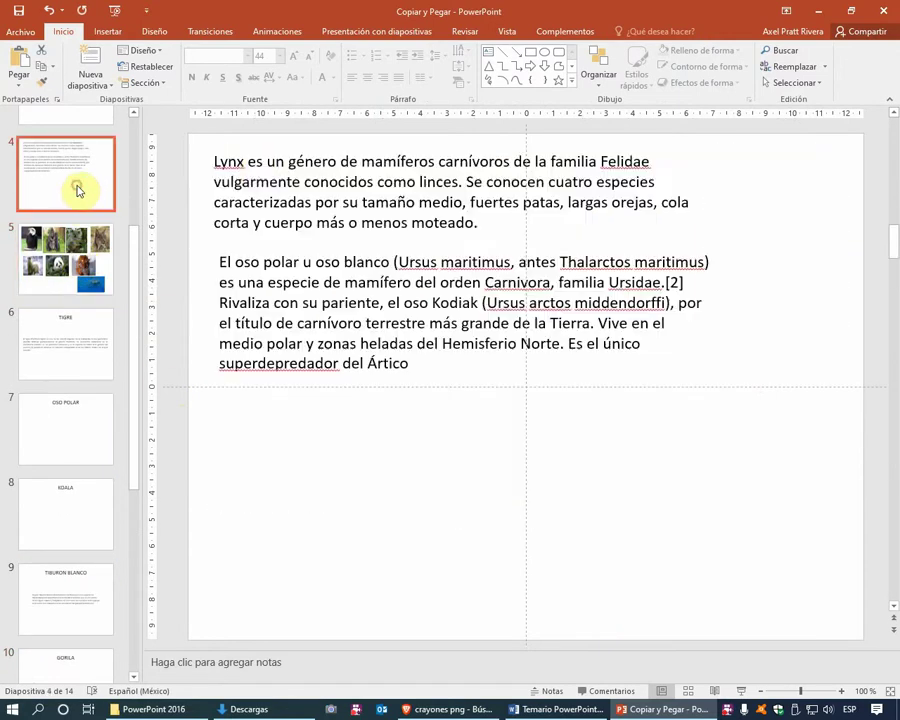
left_click(252, 162)
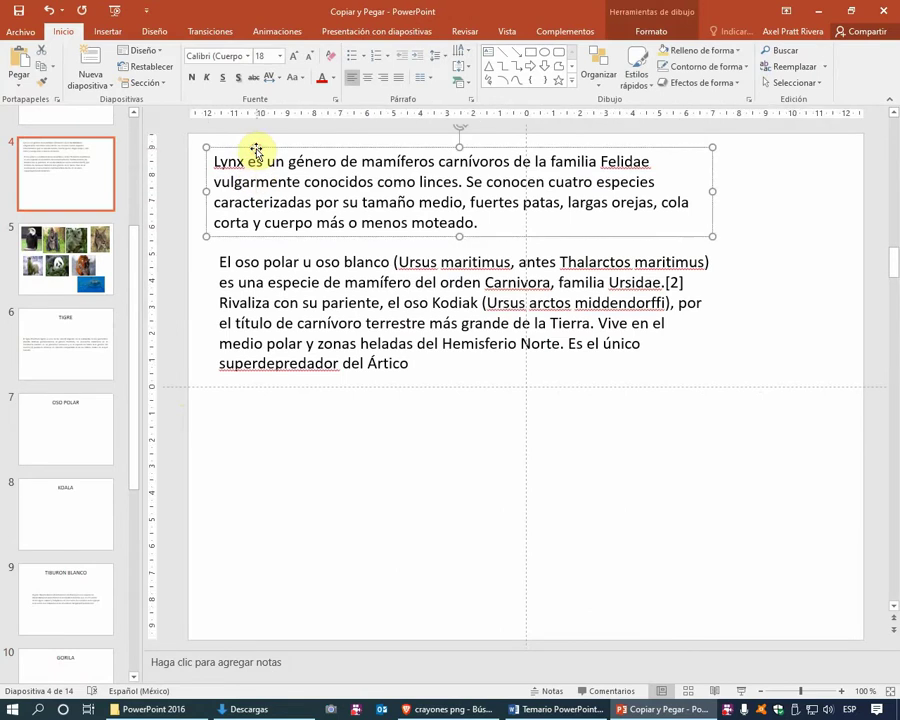
right_click(256, 150)
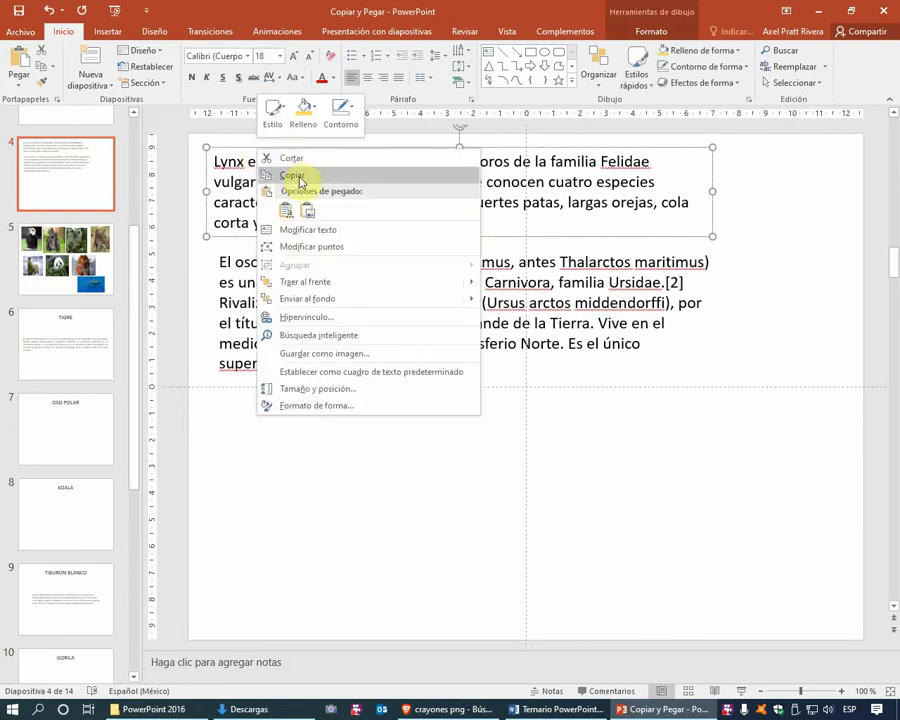
left_click(295, 160)
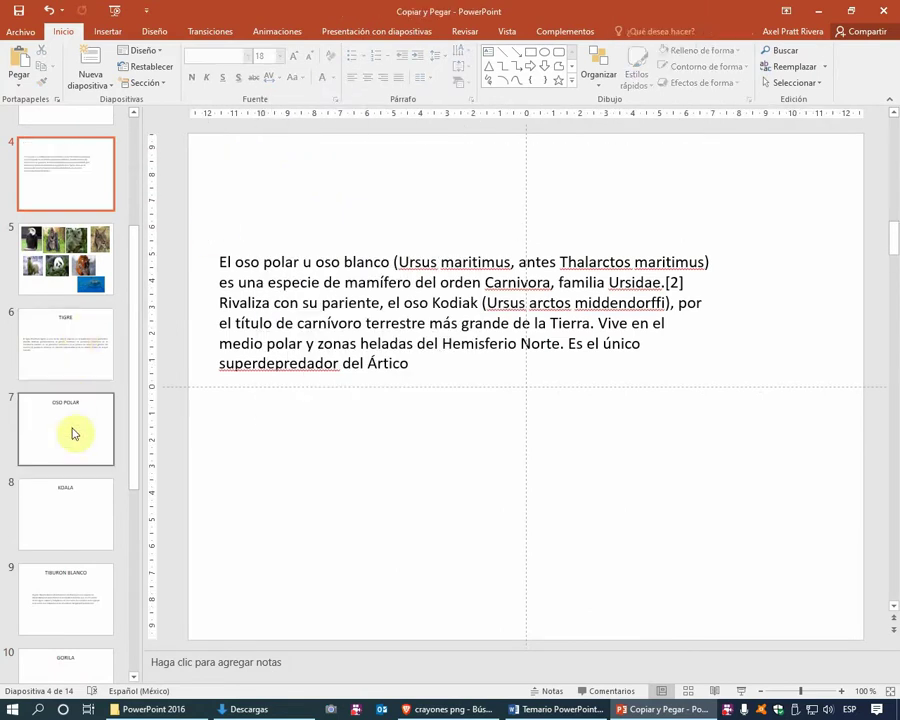
scroll(78, 515, "down", 1)
scroll(78, 520, "down", 2)
scroll(78, 525, "down", 2)
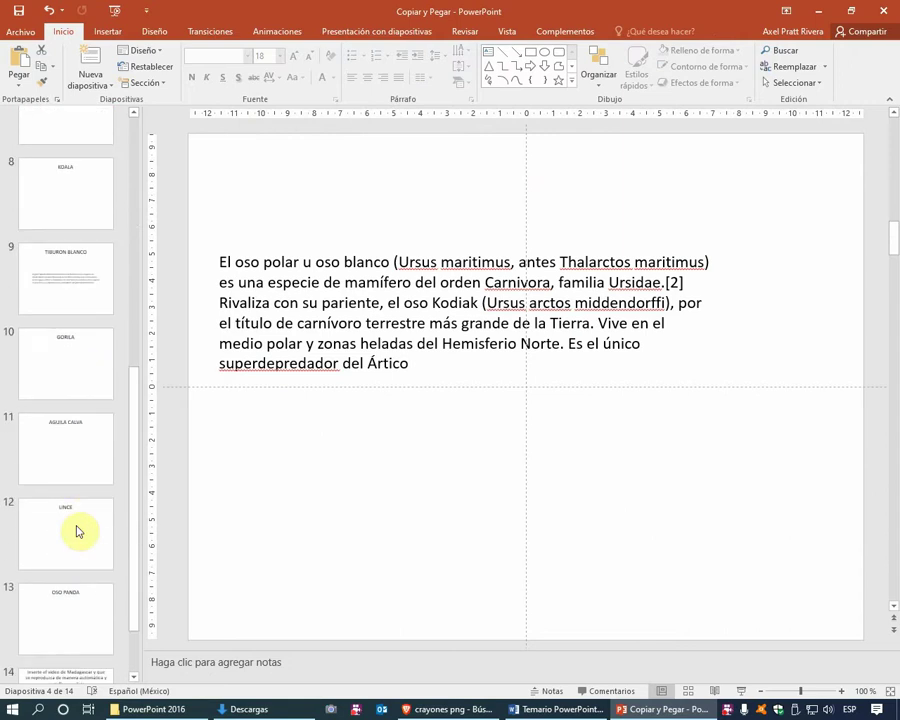
left_click(78, 532)
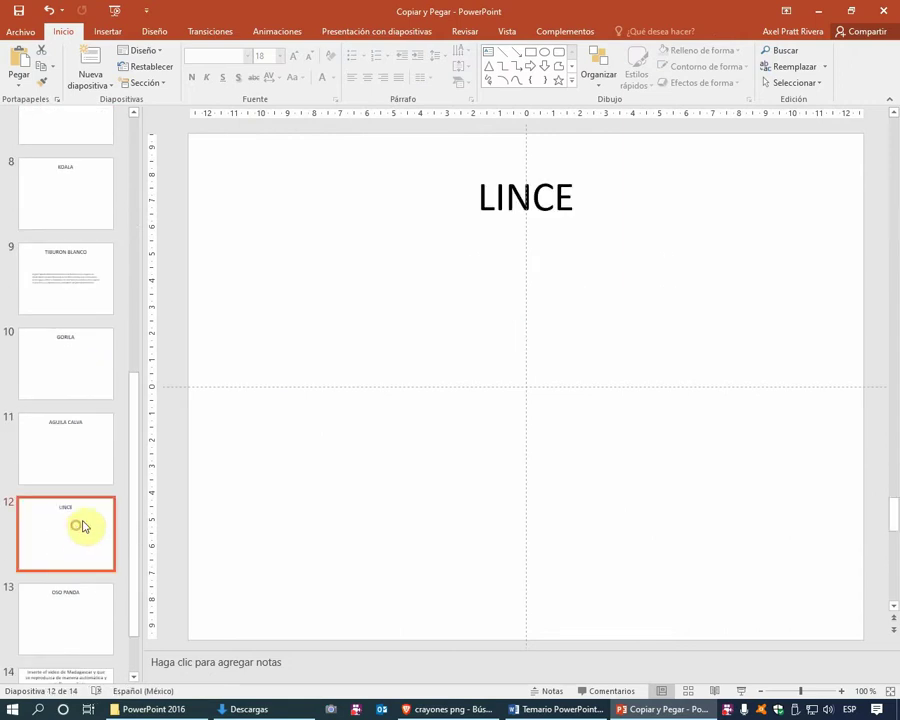
Paste the Lynx paragraph onto the LINCE slide as editable text, not a picture.
right_click(377, 294)
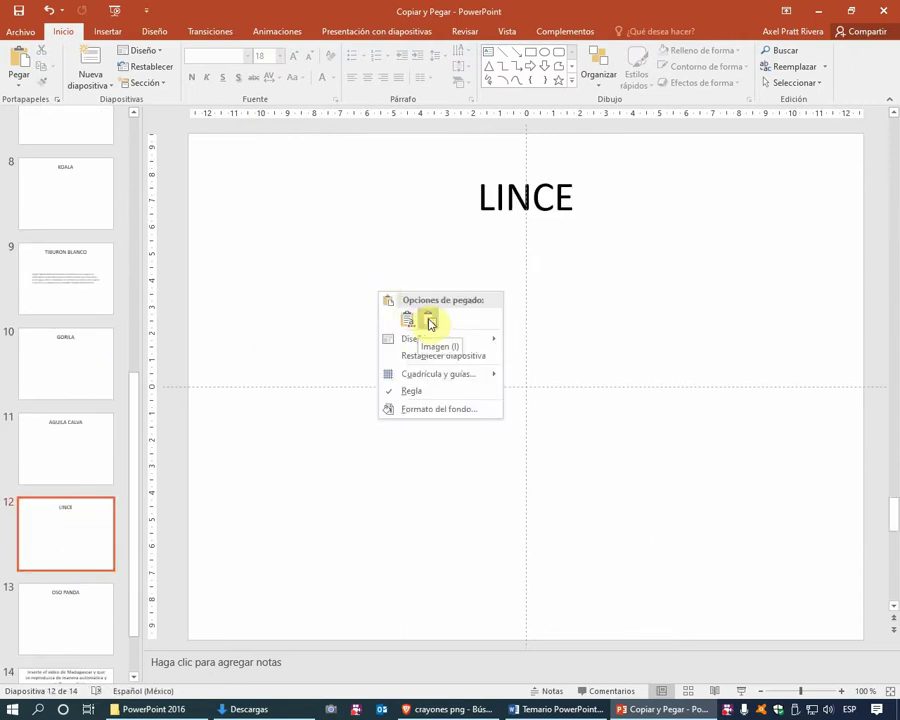
left_click(410, 320)
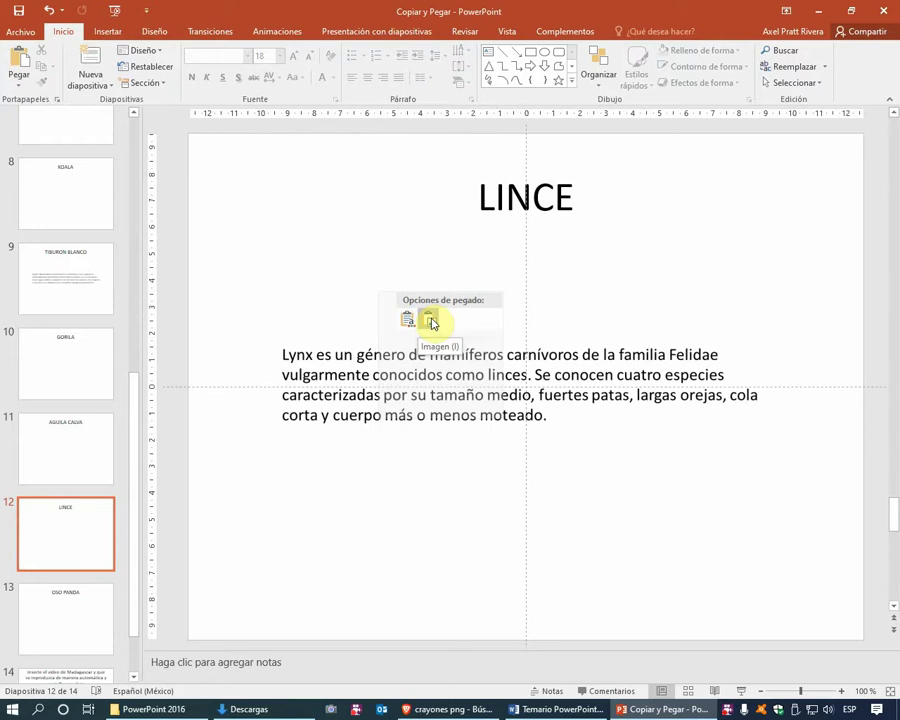
left_click(428, 319)
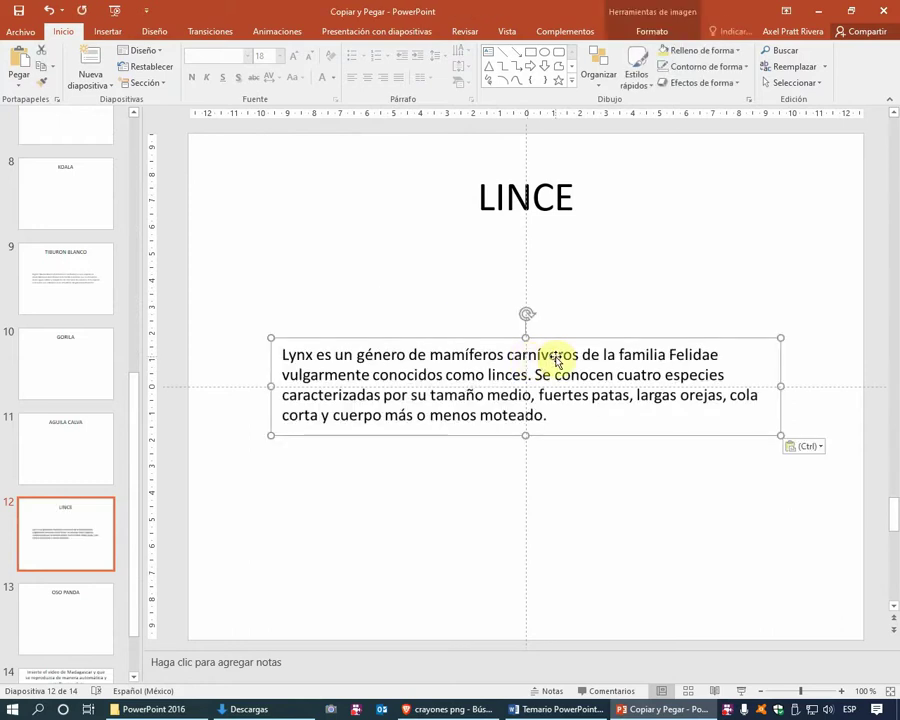
key("Delete")
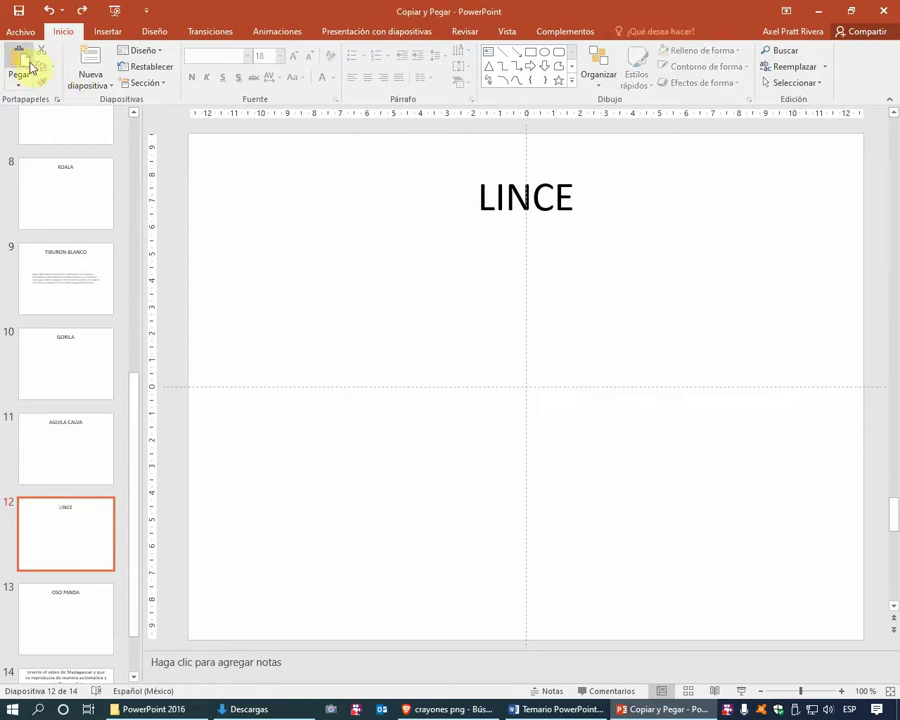
left_click(30, 66)
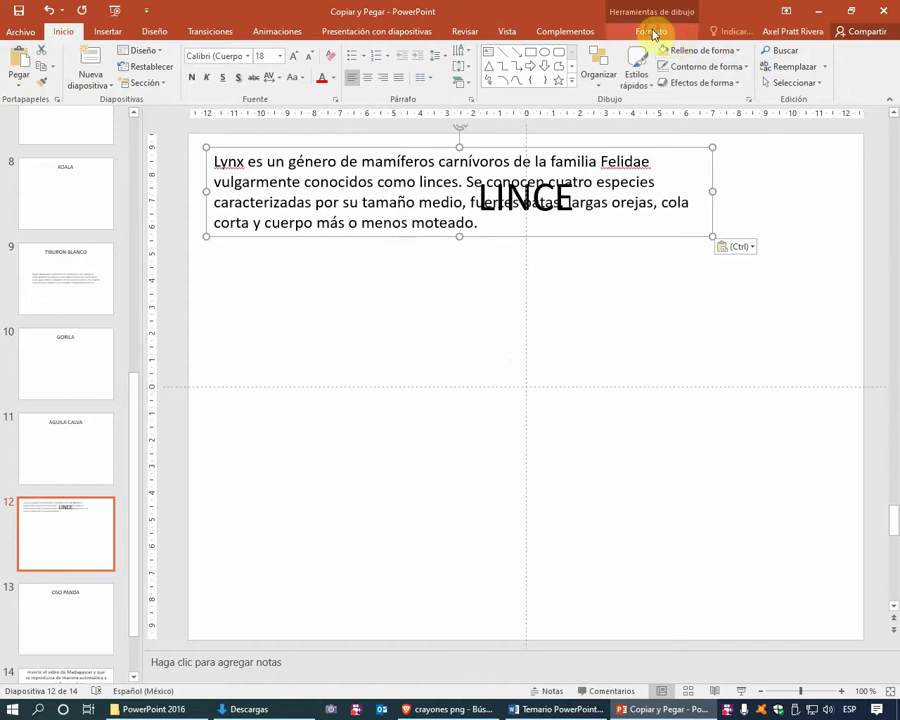
Align the Lynx paragraph to the slide's horizontal centre and vertical middle.
left_click(651, 31)
left_click(728, 51)
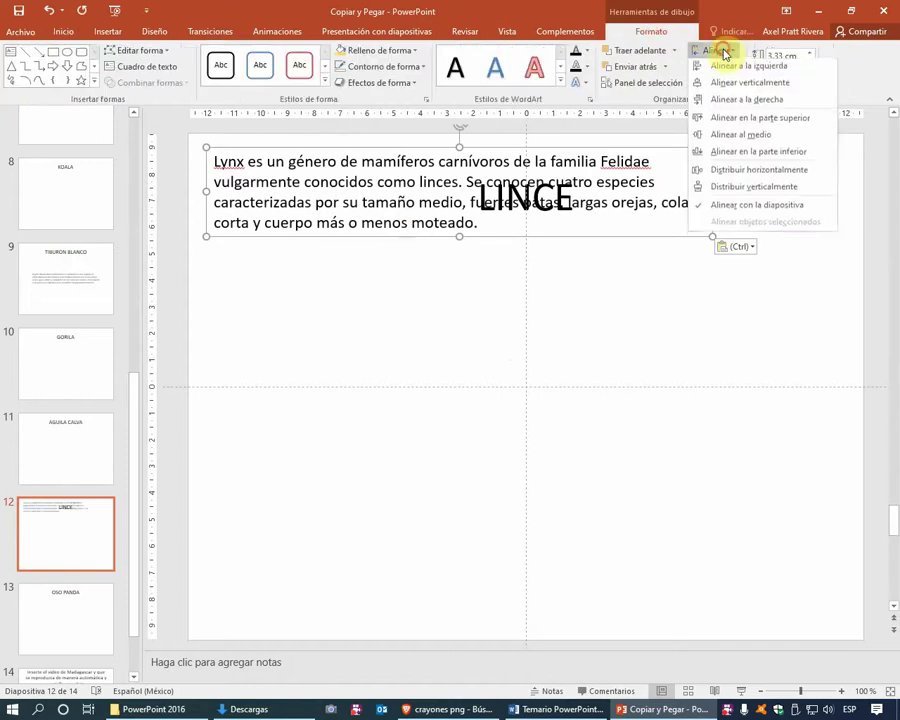
left_click(657, 37)
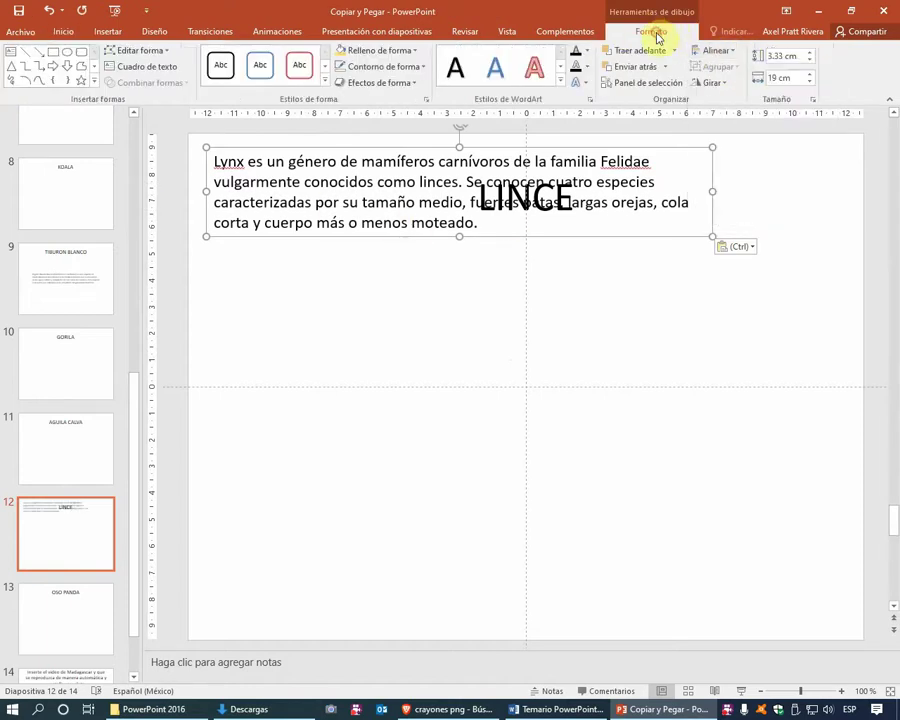
left_click(735, 53)
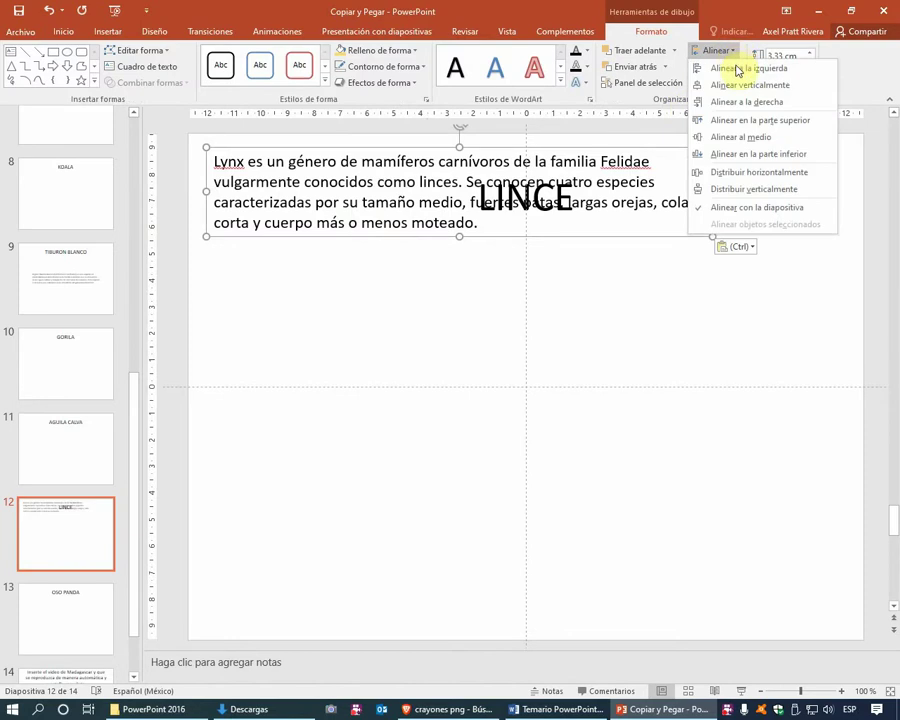
left_click(737, 83)
left_click(735, 53)
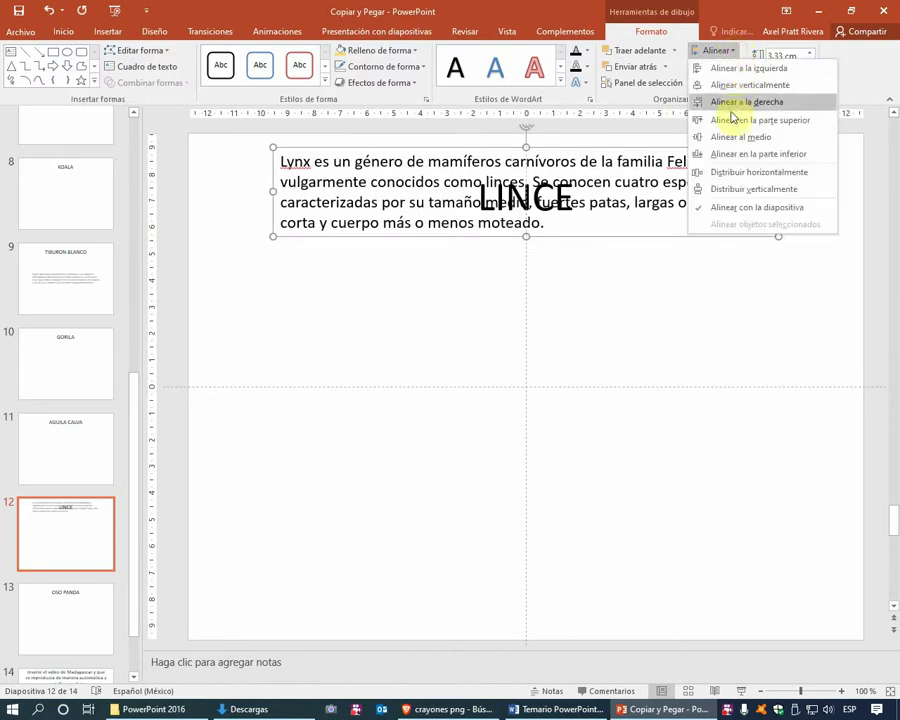
left_click(735, 135)
left_click(621, 275)
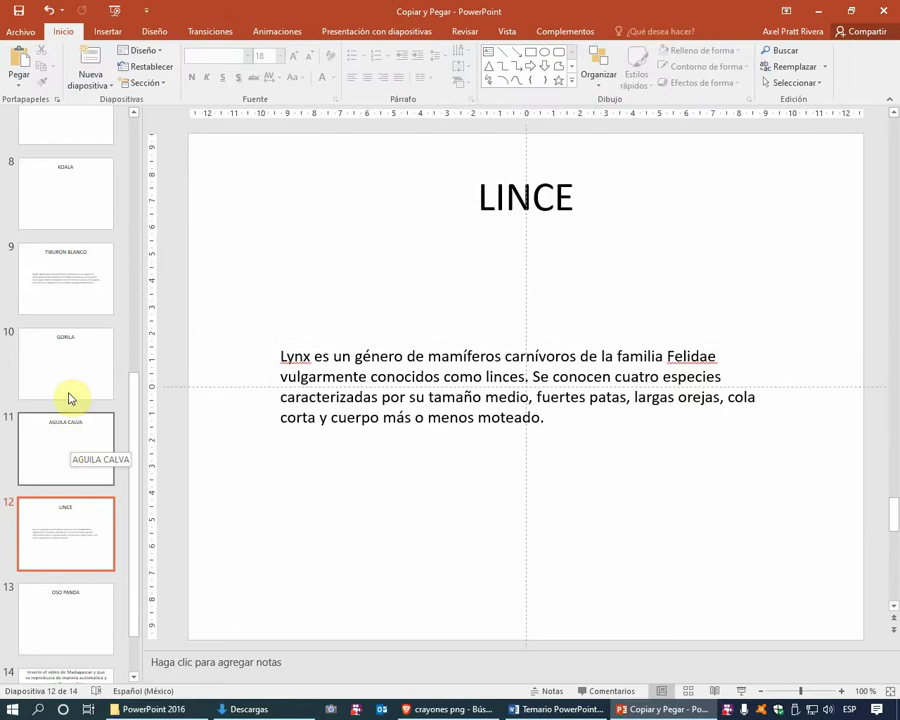
scroll(68, 390, "up", 3)
scroll(68, 390, "up", 3)
scroll(68, 385, "up", 3)
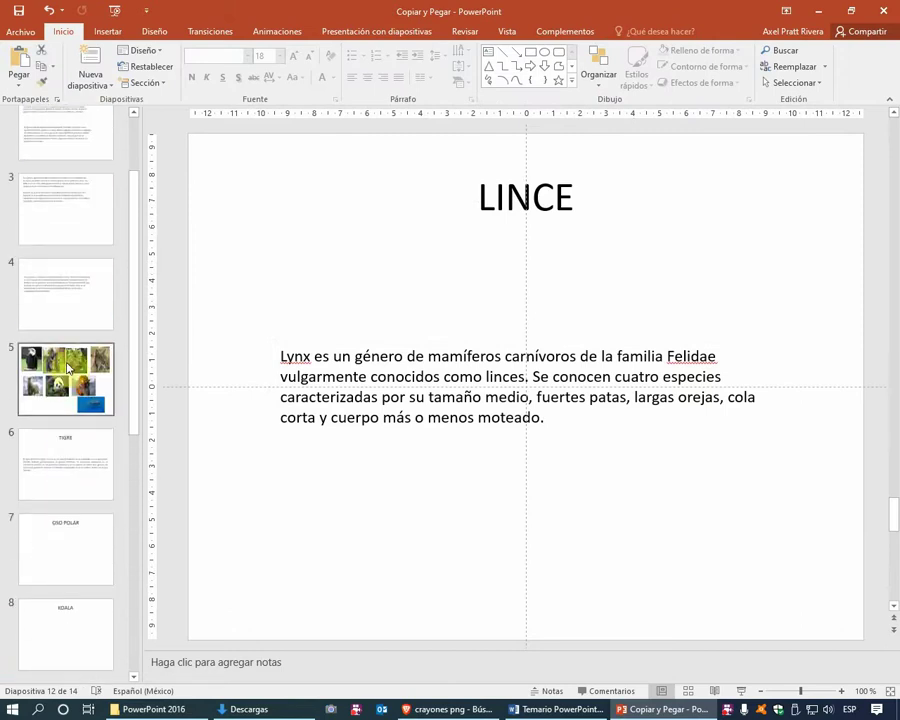
Move the polar bear paragraph from slide 4 onto the OSO POLAR slide.
left_click(69, 366)
left_click(284, 250)
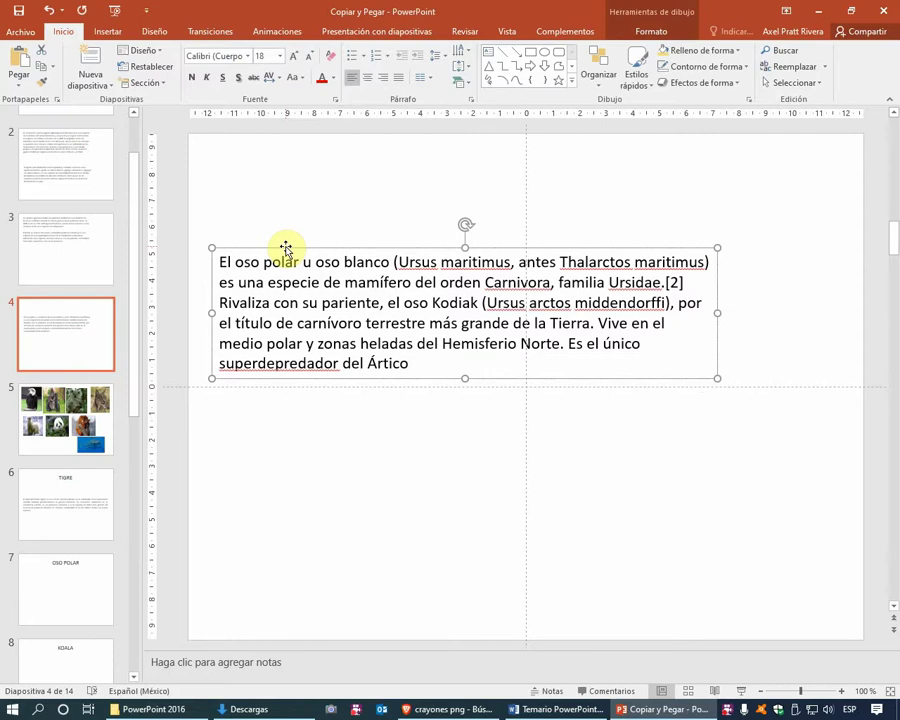
key("ctrl+x")
scroll(68, 468, "down", 2)
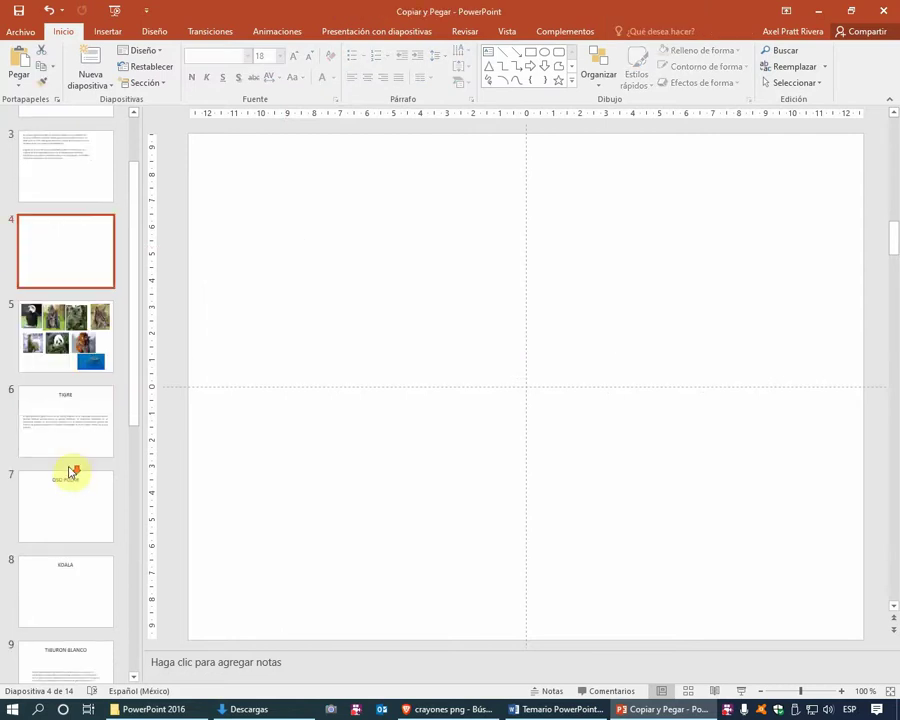
scroll(76, 424, "down", 1)
left_click(76, 424)
key("ctrl+v")
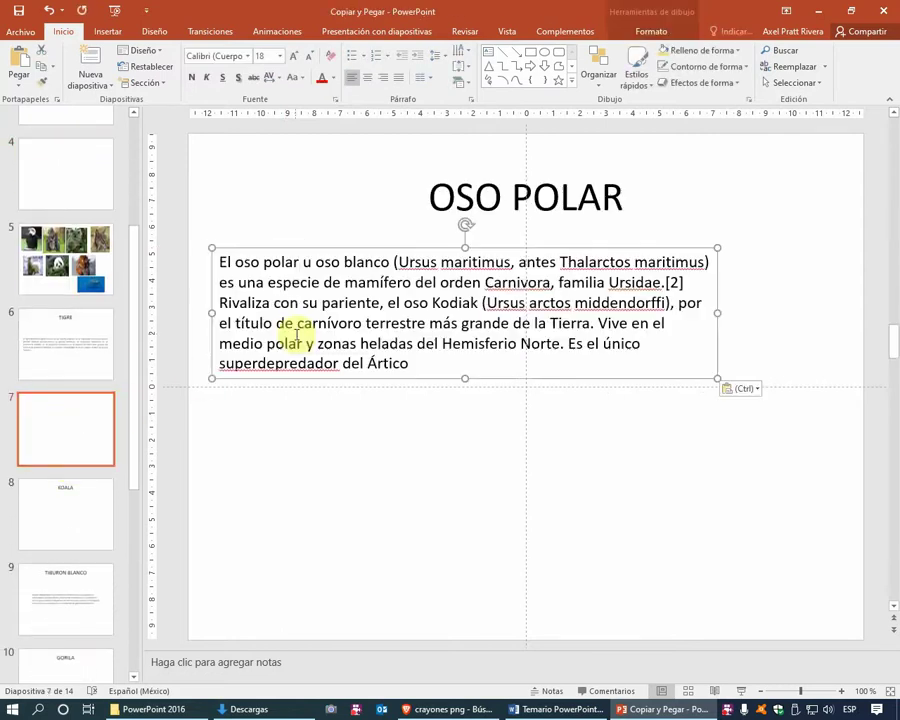
Centre the polar bear description on the slide and nudge it slightly lower.
left_click(655, 31)
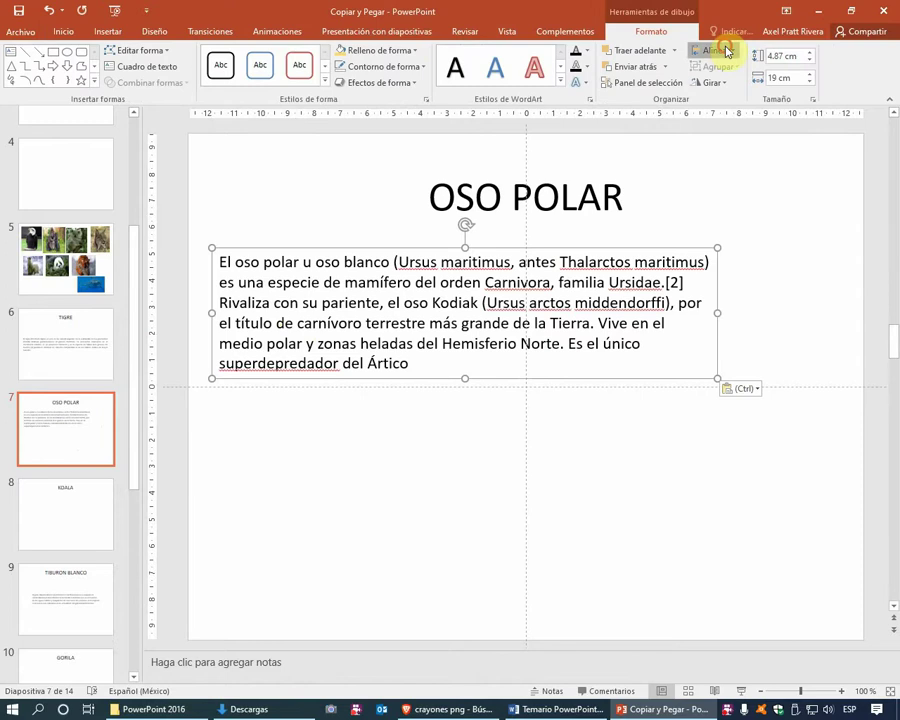
left_click(720, 49)
left_click(730, 83)
left_click(720, 49)
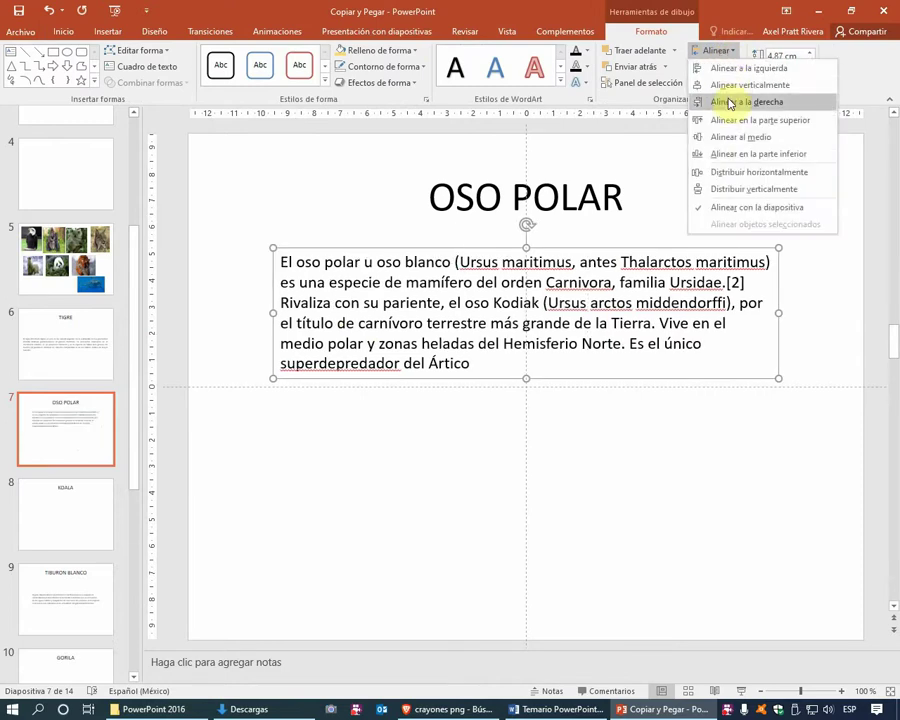
left_click(731, 136)
left_click_drag(508, 249, 508, 323)
left_click(450, 276)
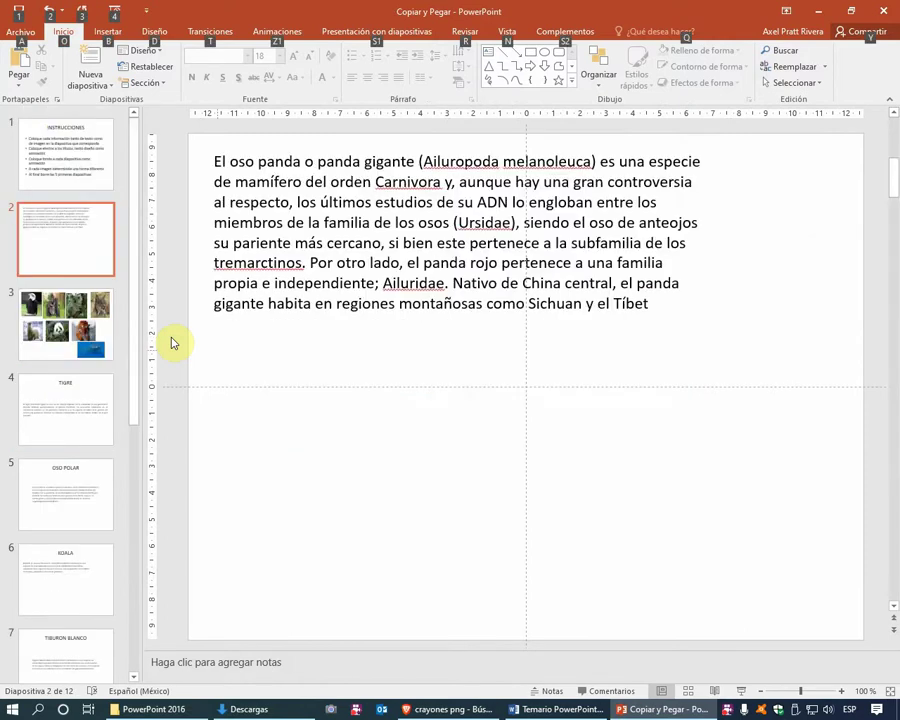
Cut the giant panda description text box off slide 2.
left_click(219, 355)
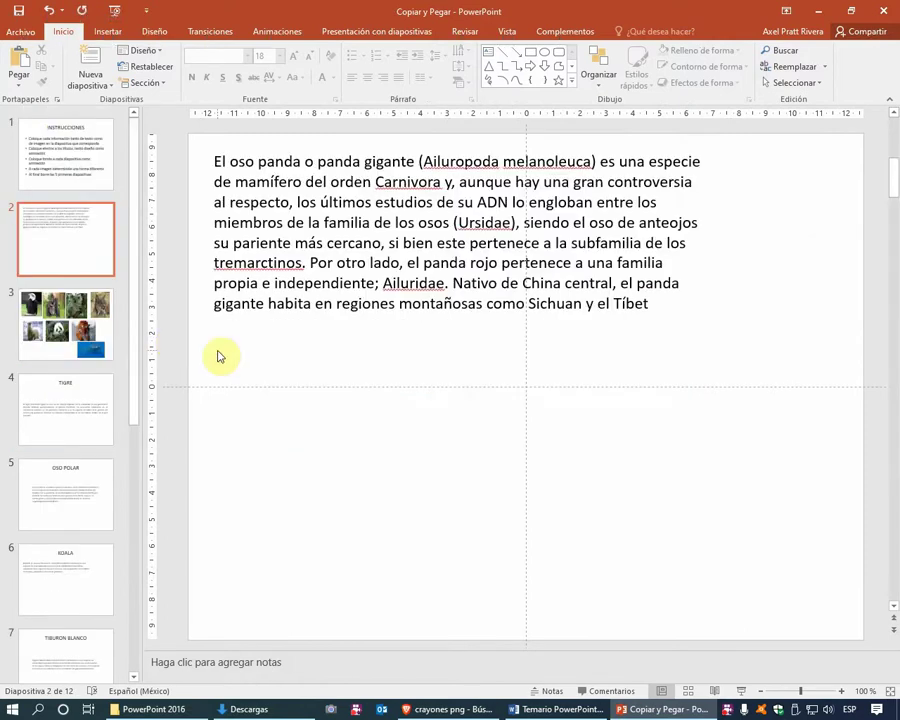
left_click(233, 264)
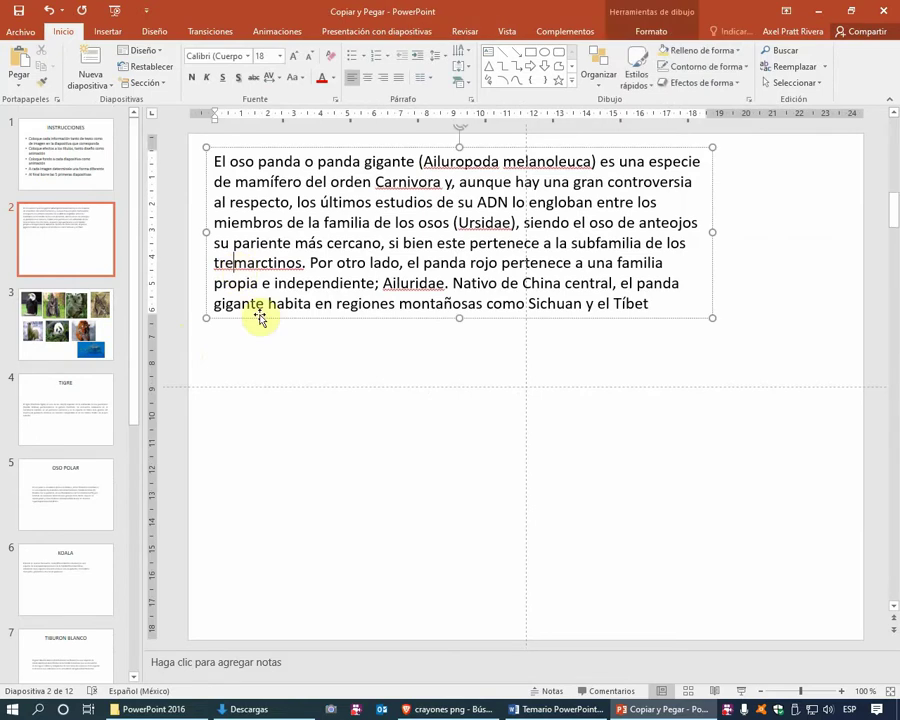
left_click(268, 355)
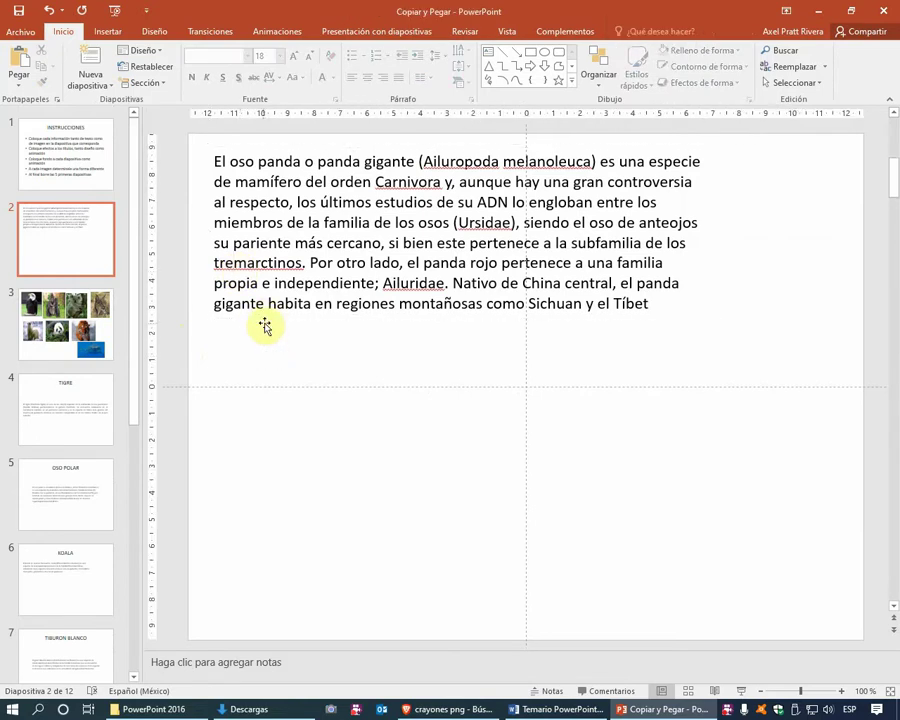
left_click(268, 302)
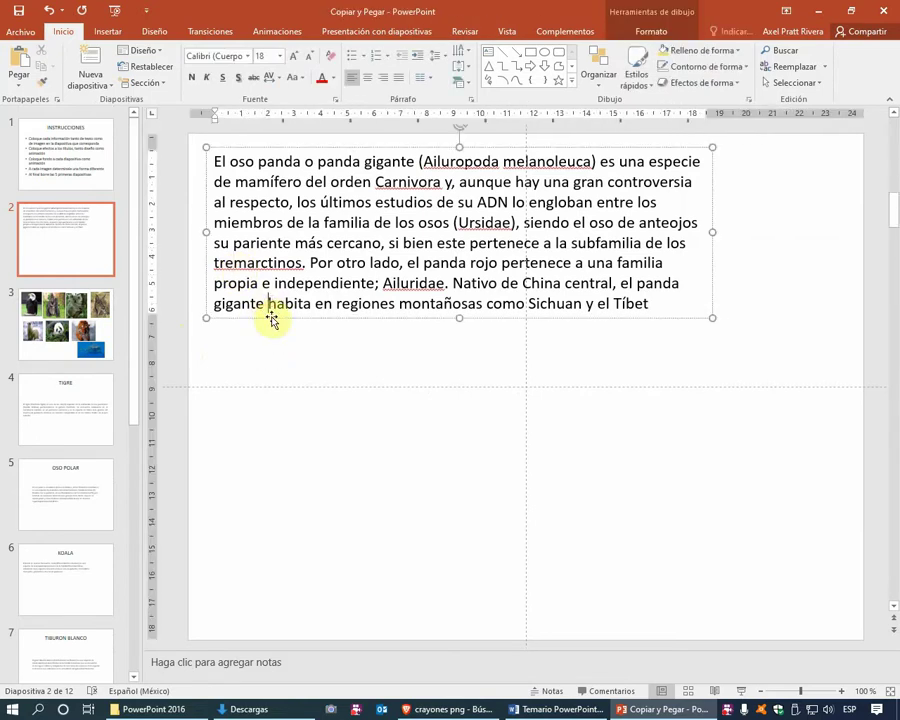
left_click(271, 318)
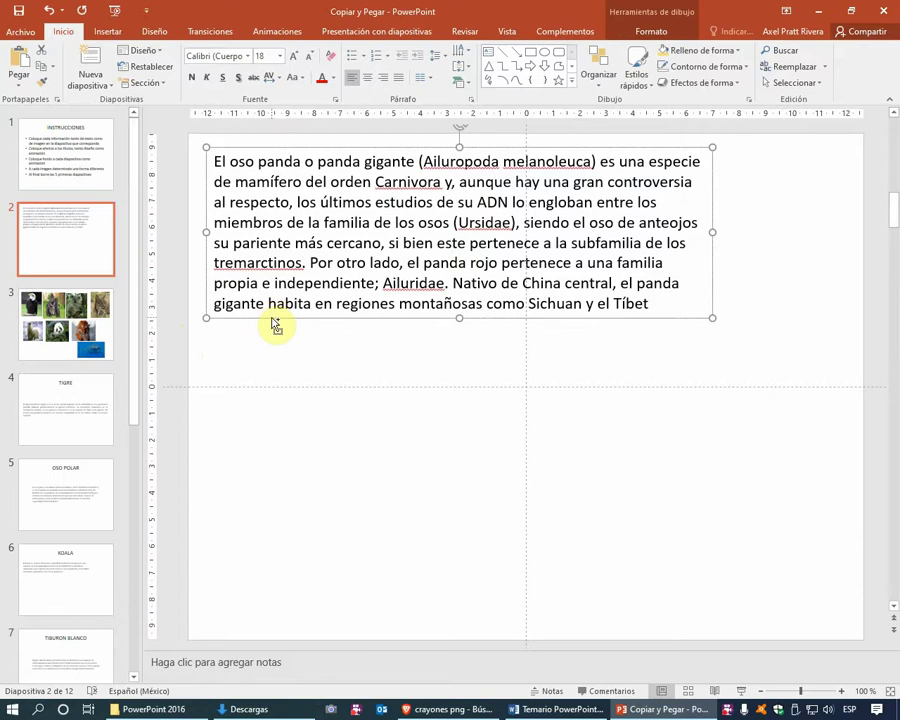
key("ctrl+x")
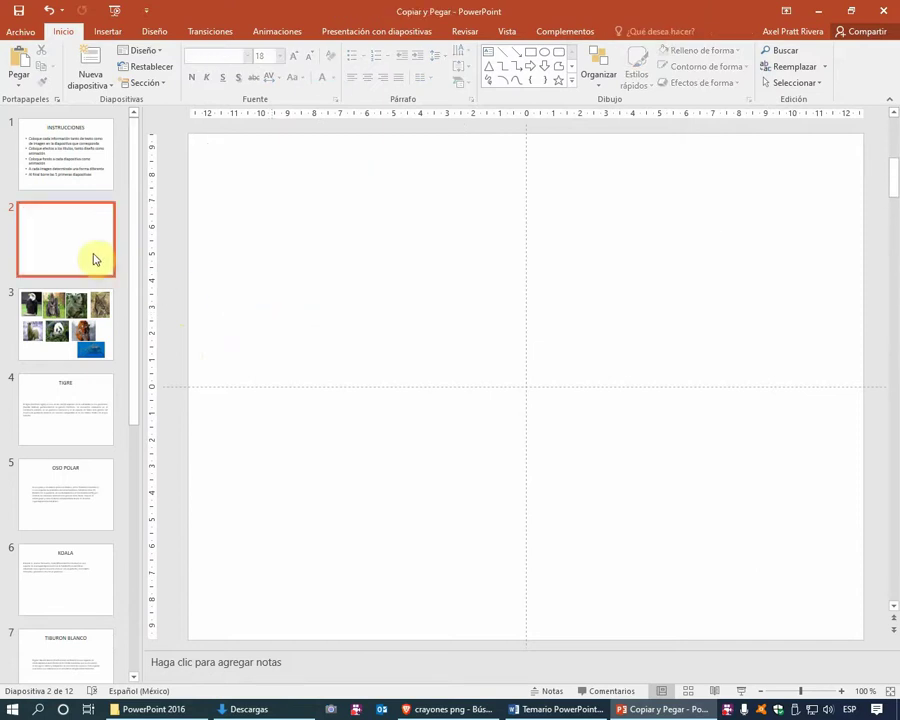
Paste the panda description onto the OSO PANDA slide.
scroll(75, 400, "down", 1)
scroll(73, 405, "down", 1)
scroll(72, 406, "down", 1)
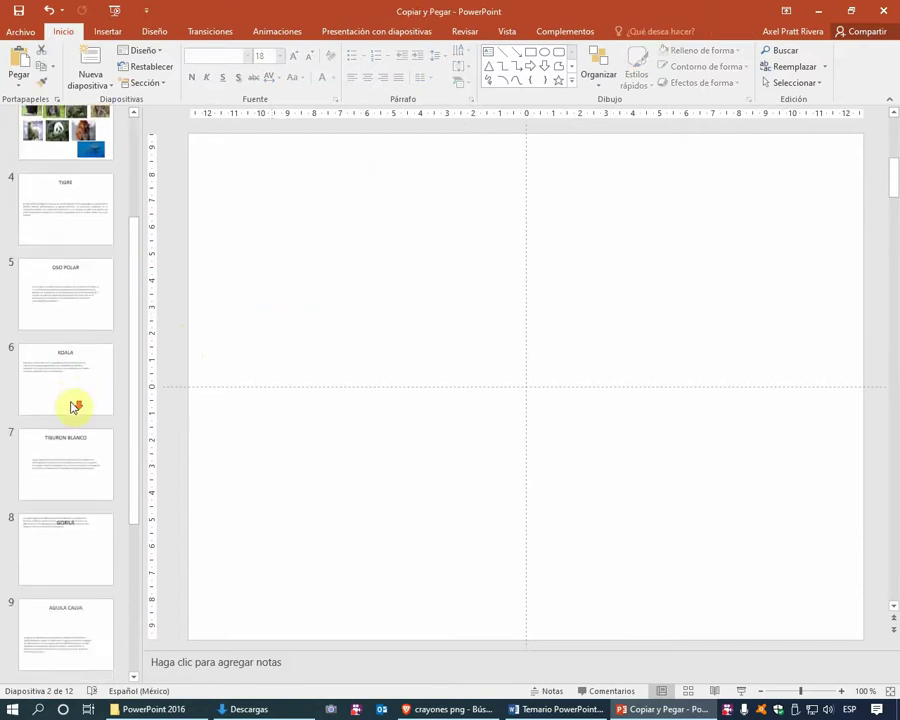
scroll(75, 400, "down", 1)
scroll(82, 458, "down", 1)
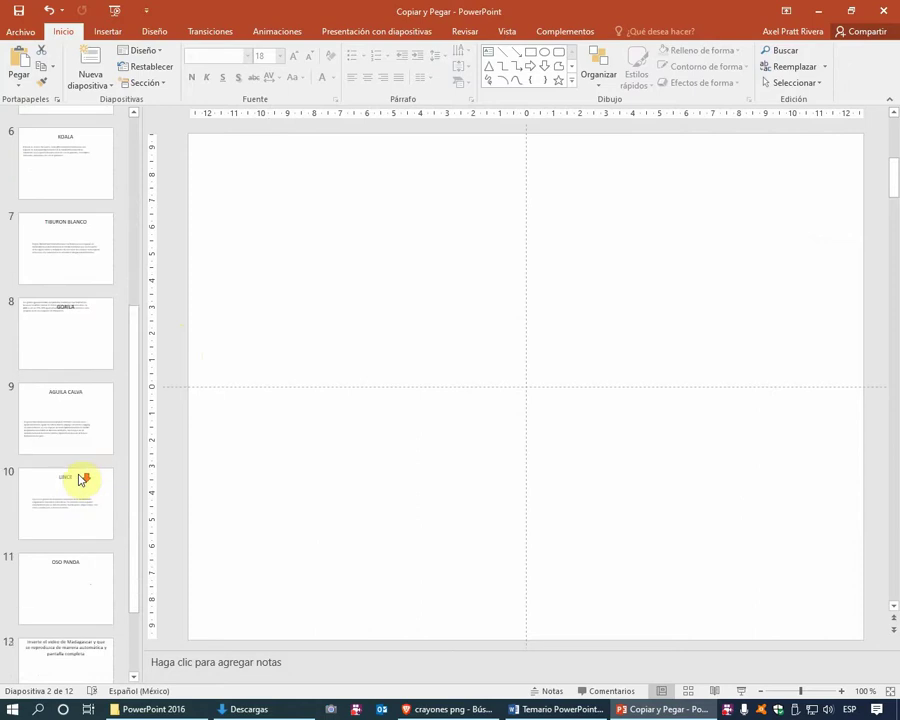
left_click(79, 548)
key("ctrl+v")
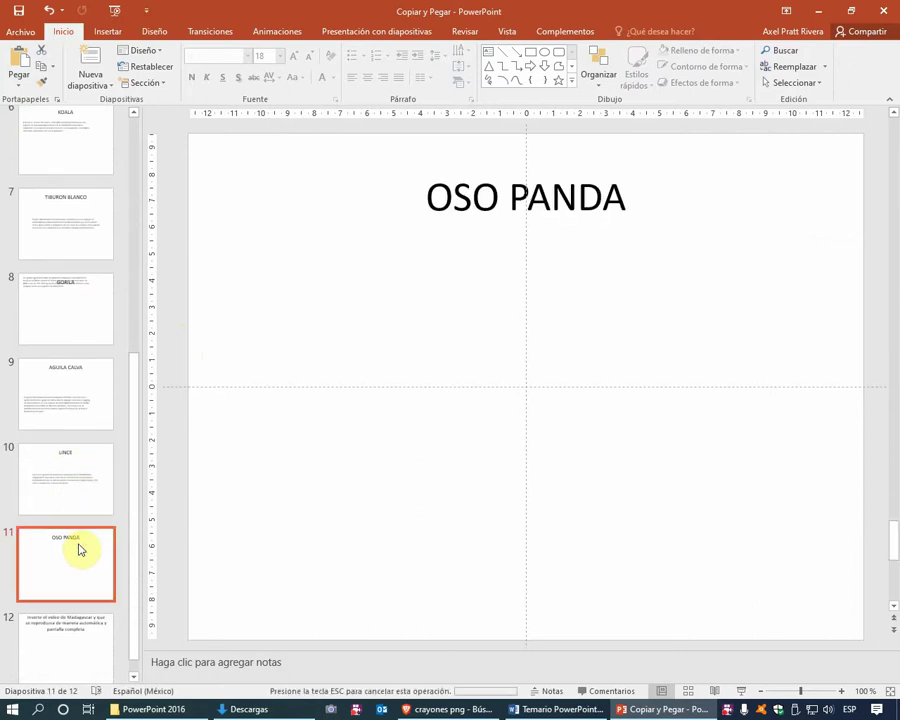
Delete the now-empty slide 2.
scroll(81, 423, "up", 4)
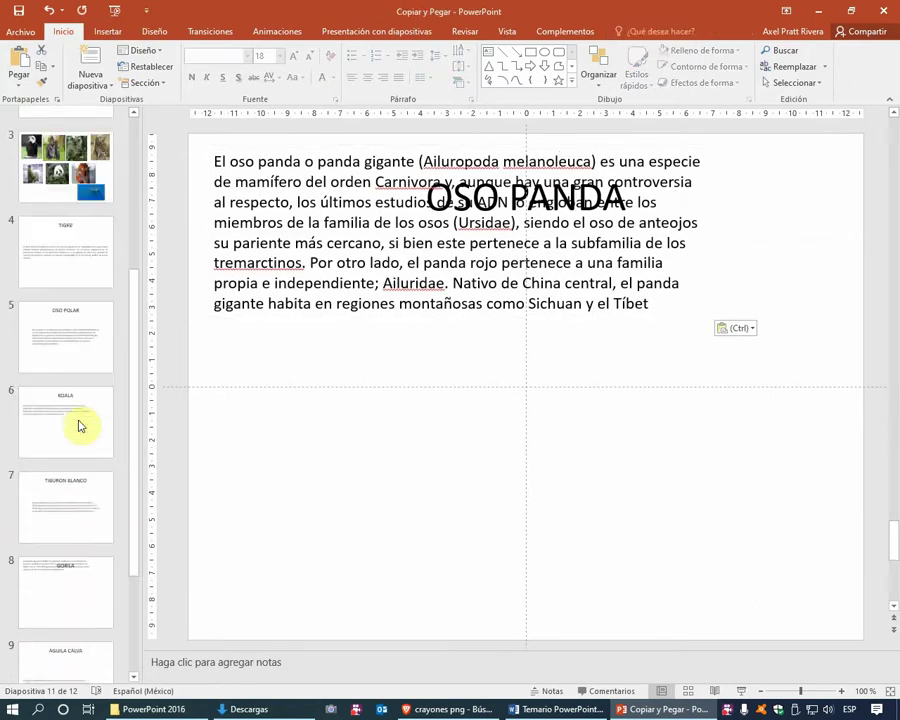
scroll(80, 421, "up", 1)
left_click(53, 240)
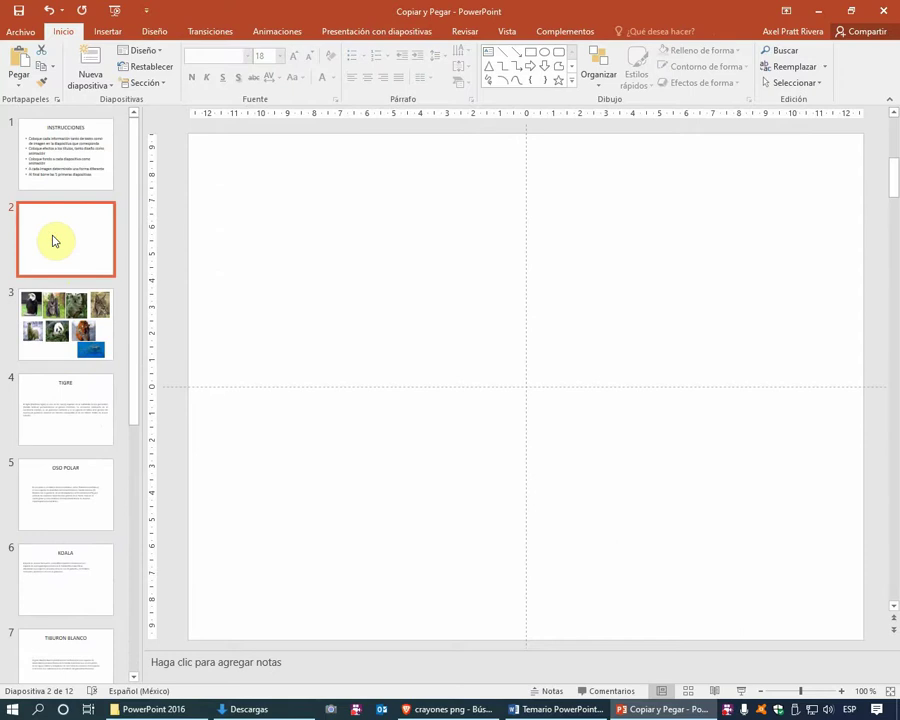
key("Delete")
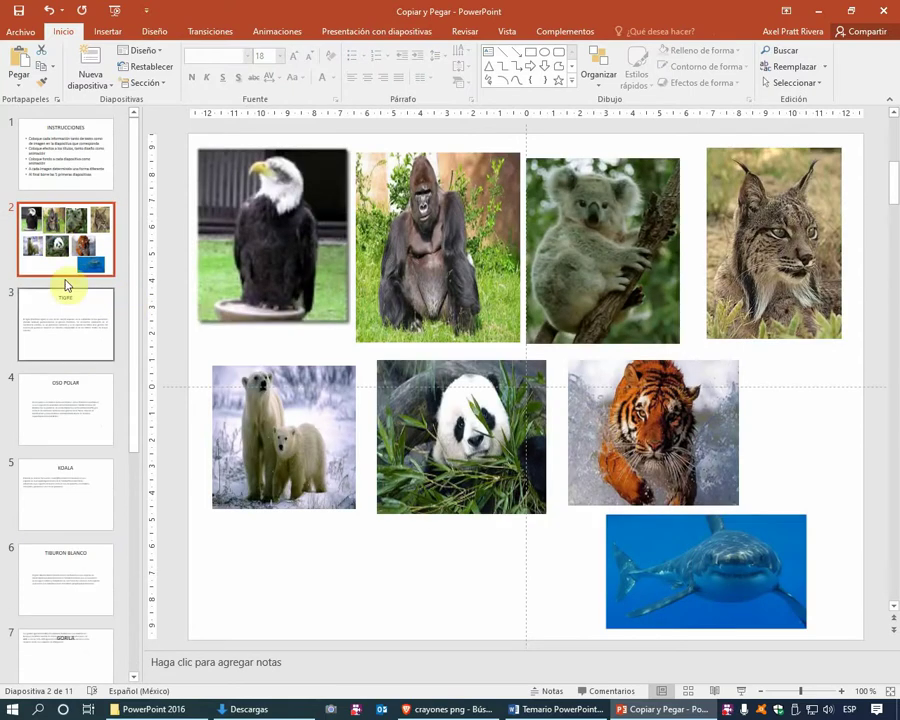
Cut the bald eagle photo from the photo slide and go to AGUILA CALVA (slide 8).
left_click(273, 246)
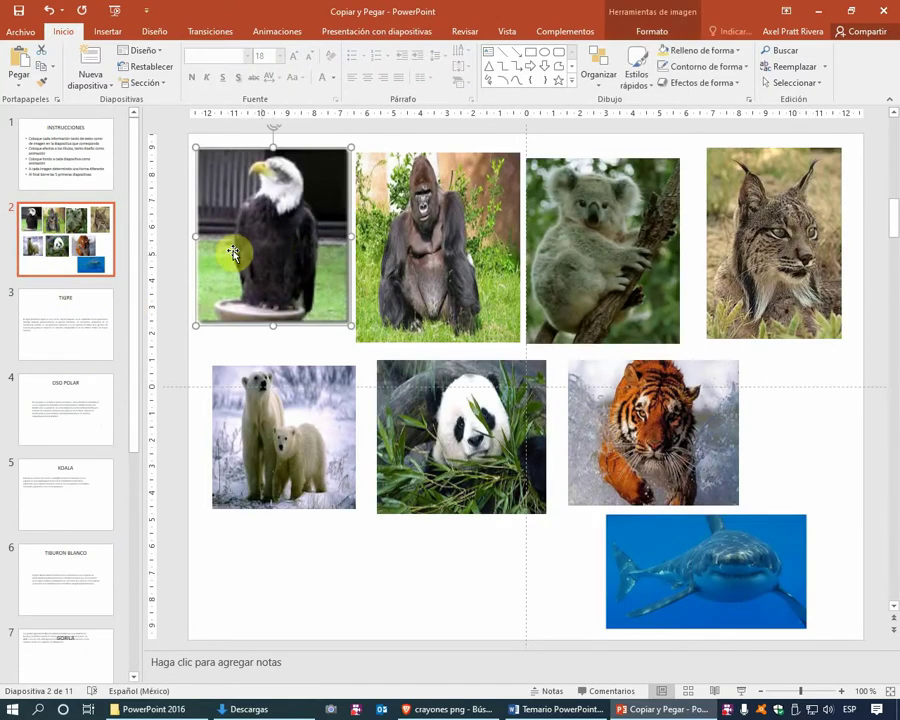
left_click(447, 549)
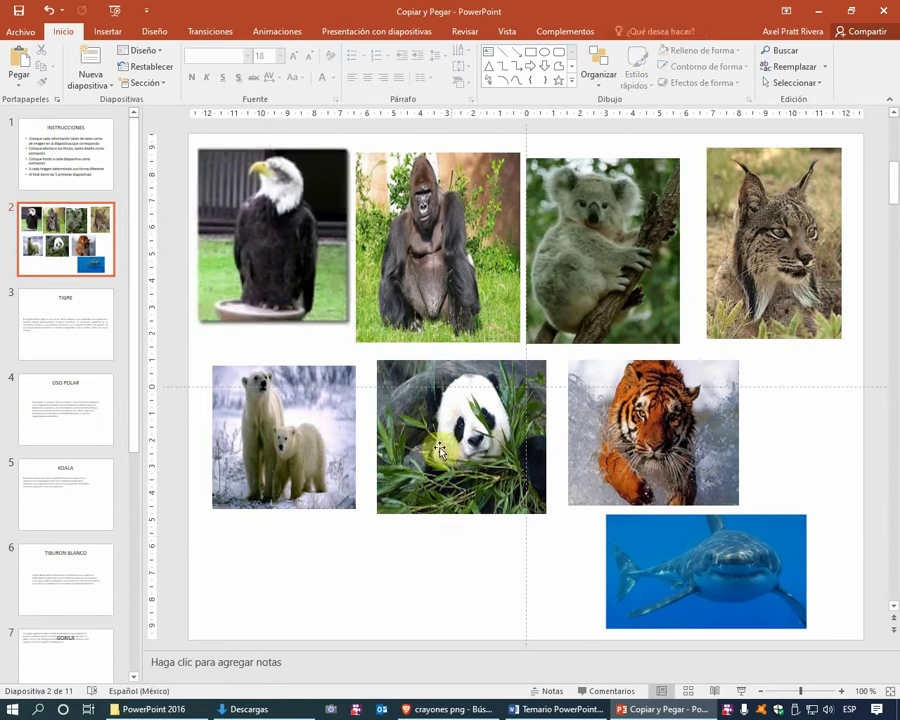
left_click(313, 283)
key("ctrl+x")
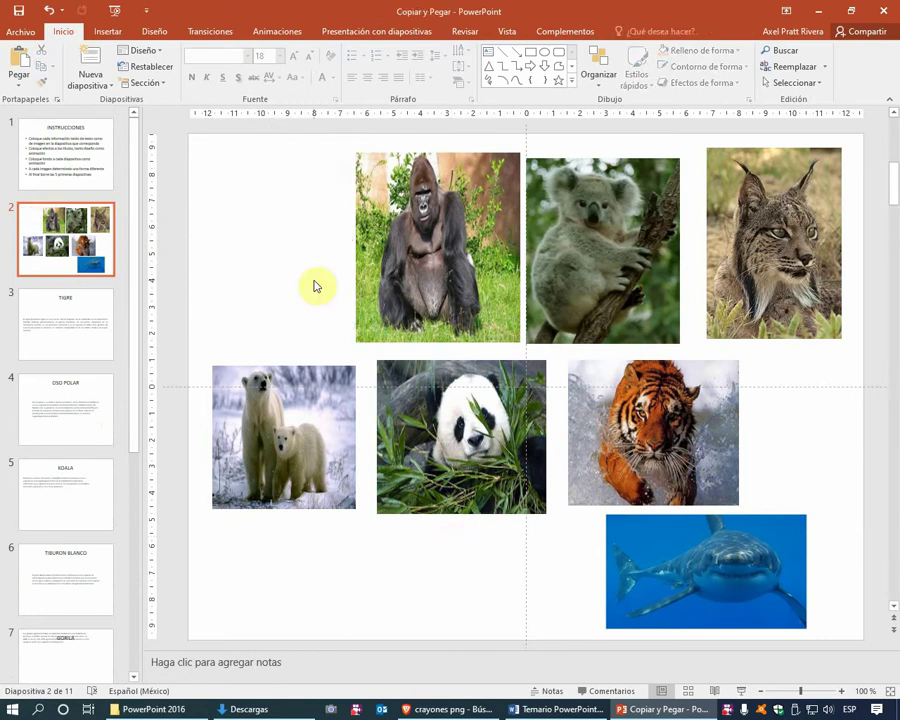
scroll(68, 540, "down", 1)
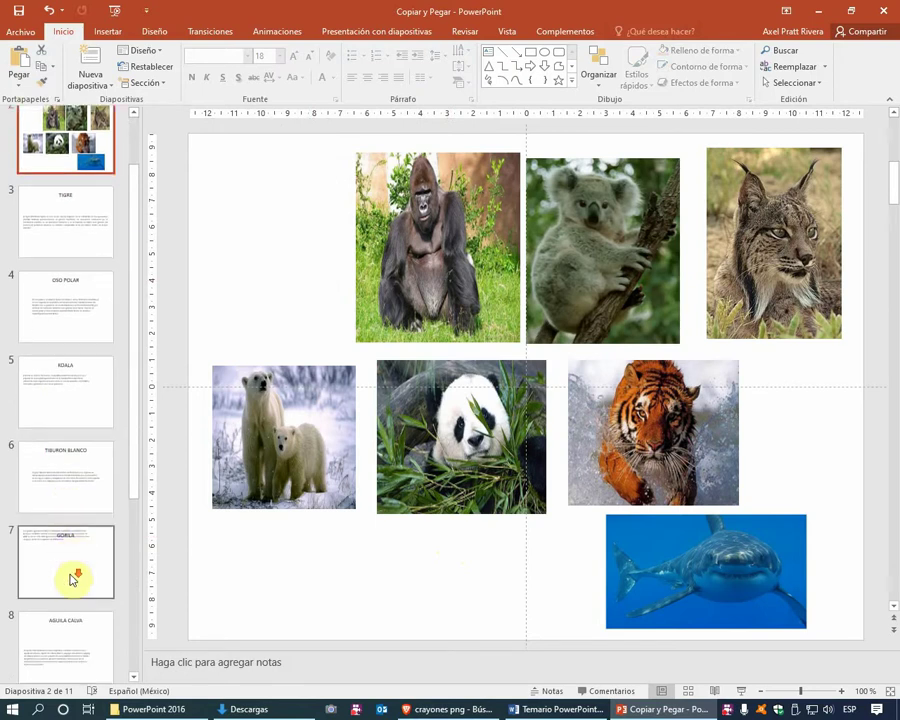
scroll(70, 560, "down", 2)
left_click(70, 504)
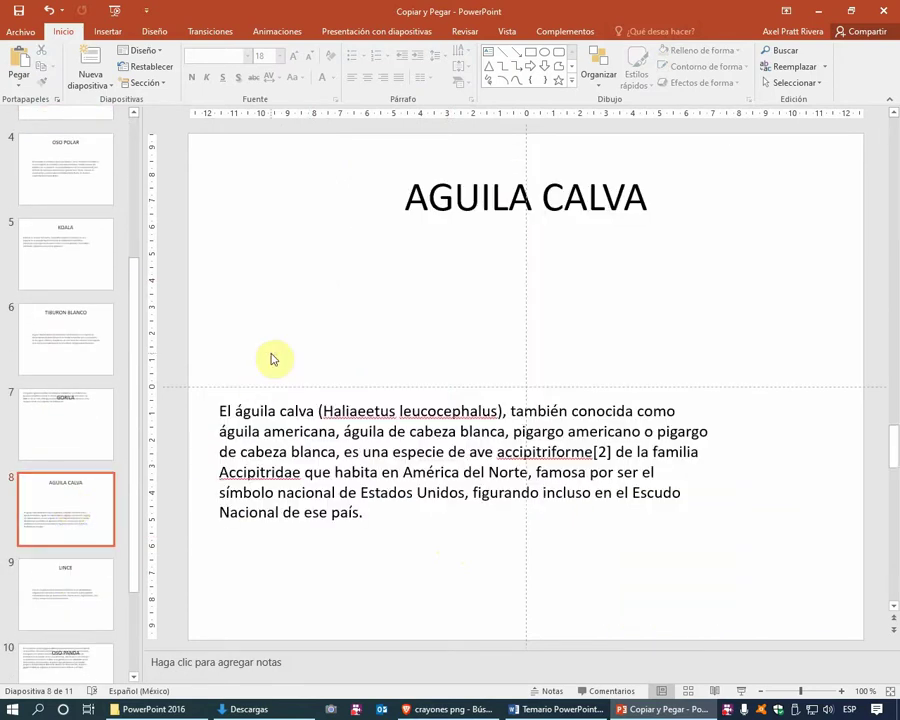
Paste the eagle photo and place its description beside it as a narrow, justified column.
key("ctrl+v")
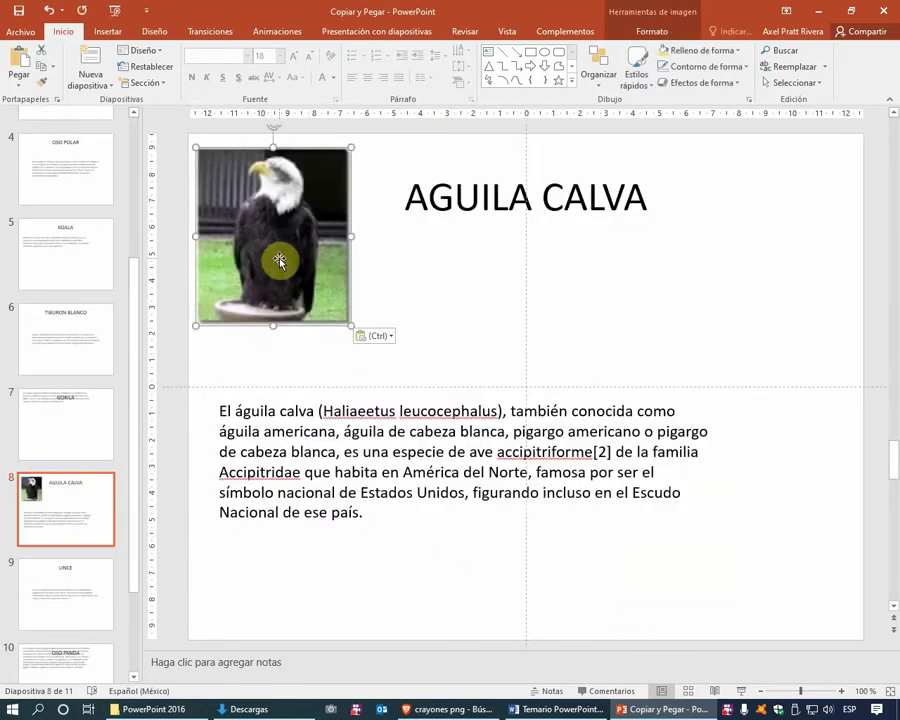
left_click(397, 410)
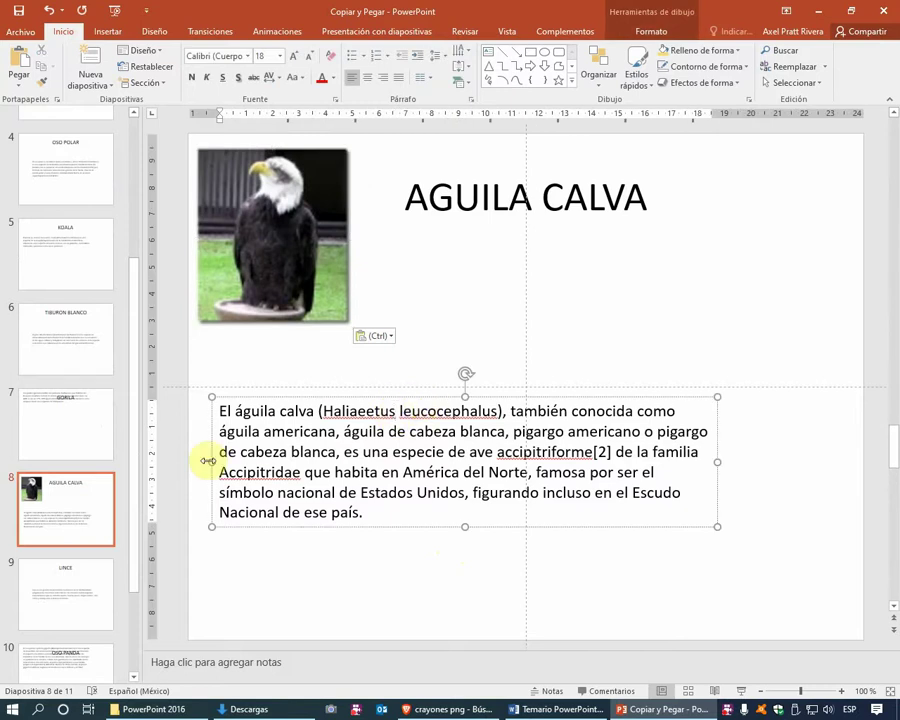
left_click_drag(209, 461, 511, 465)
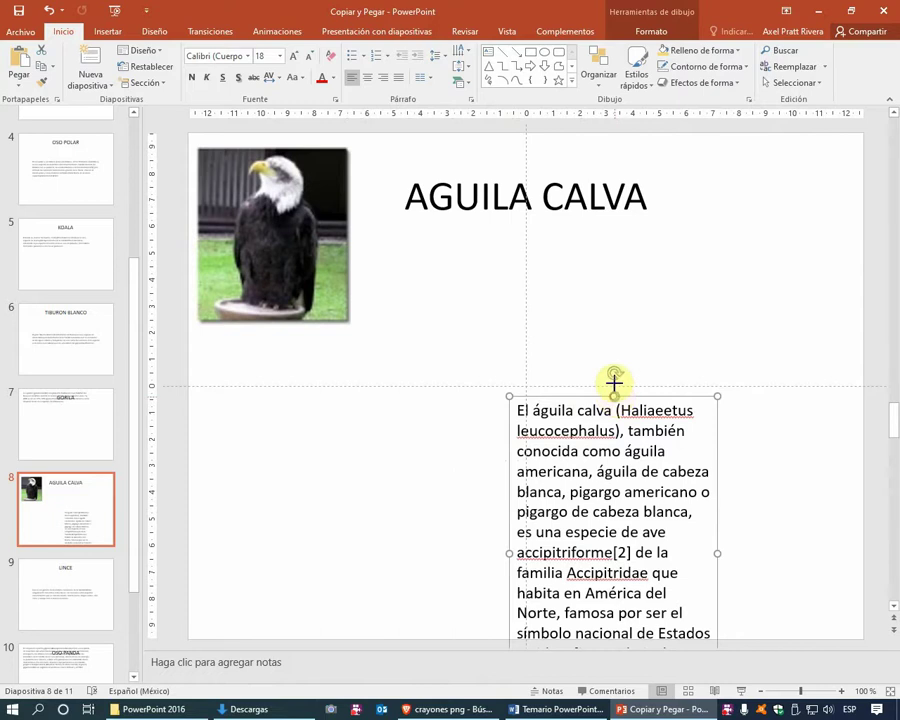
left_click_drag(615, 395, 612, 256)
key("Escape")
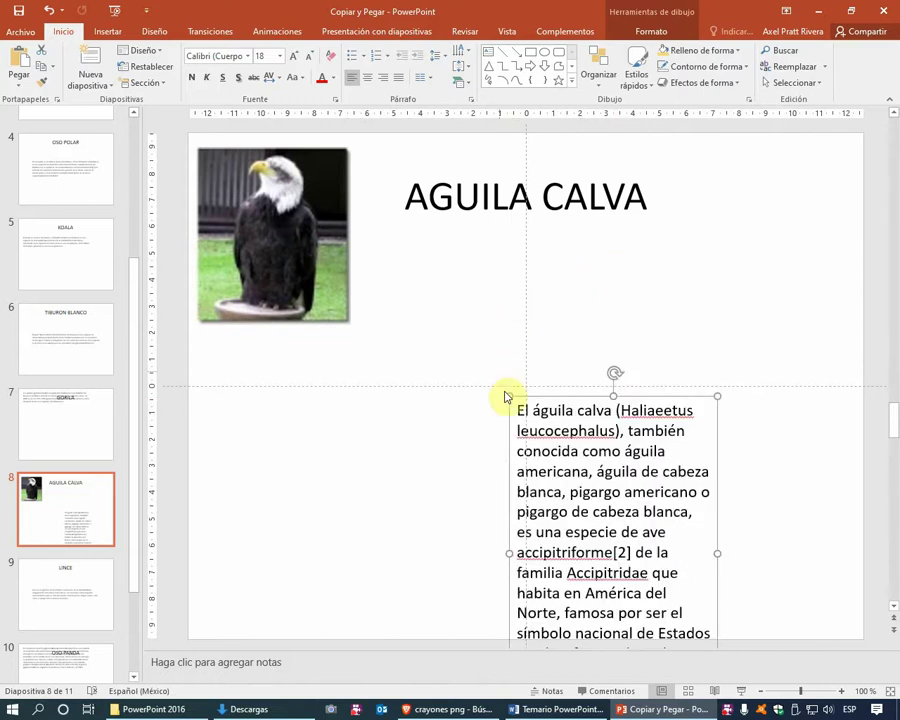
left_click_drag(508, 410, 440, 260)
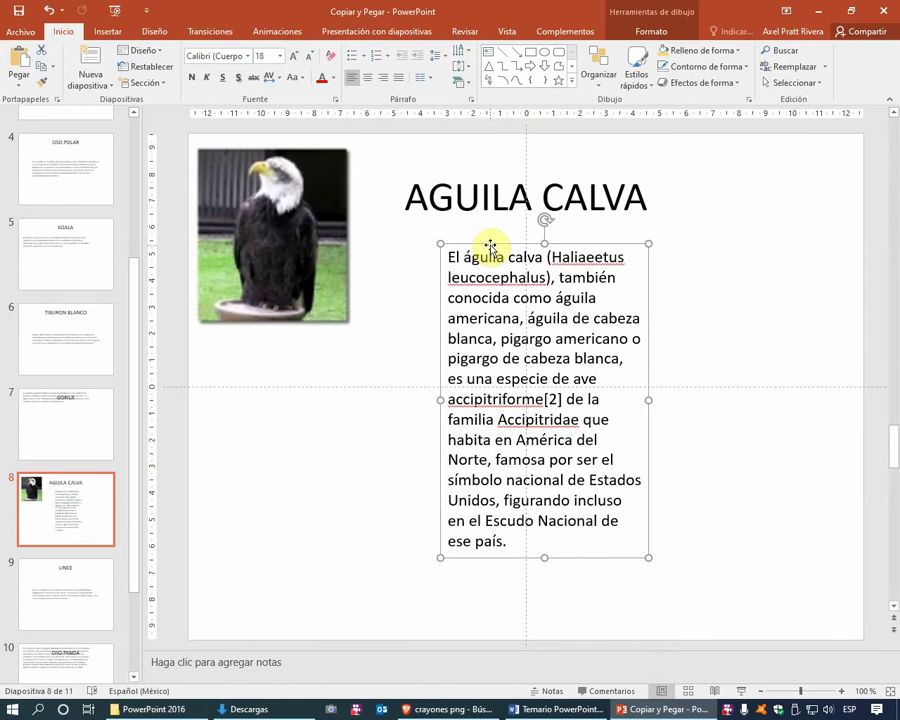
left_click(399, 87)
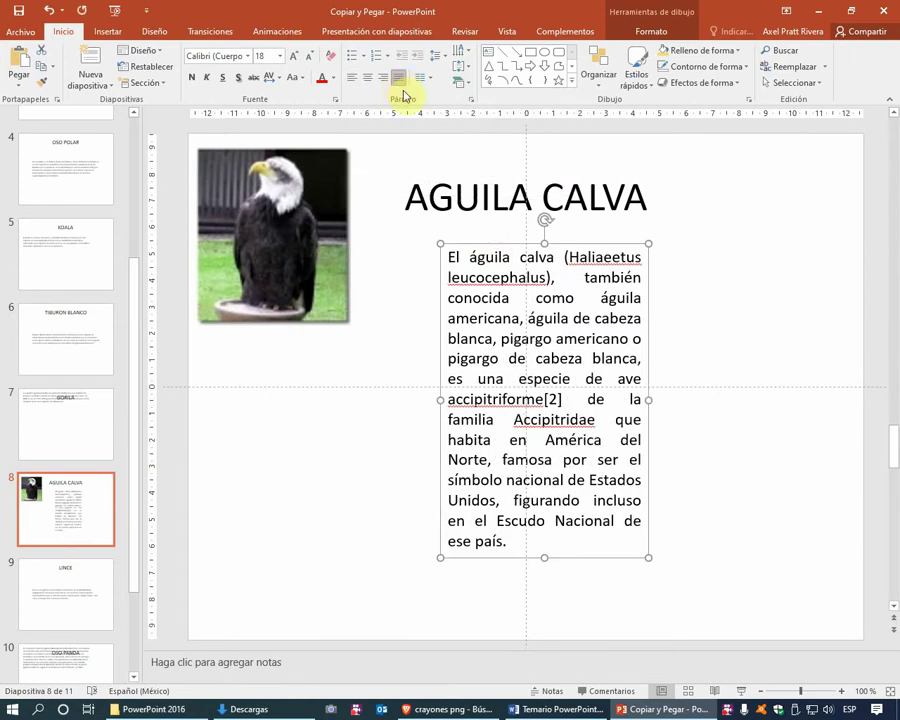
mouse_move(650, 399)
left_mouse_down()
mouse_move(679, 401)
mouse_move(744, 360)
mouse_move(674, 360)
left_mouse_up()
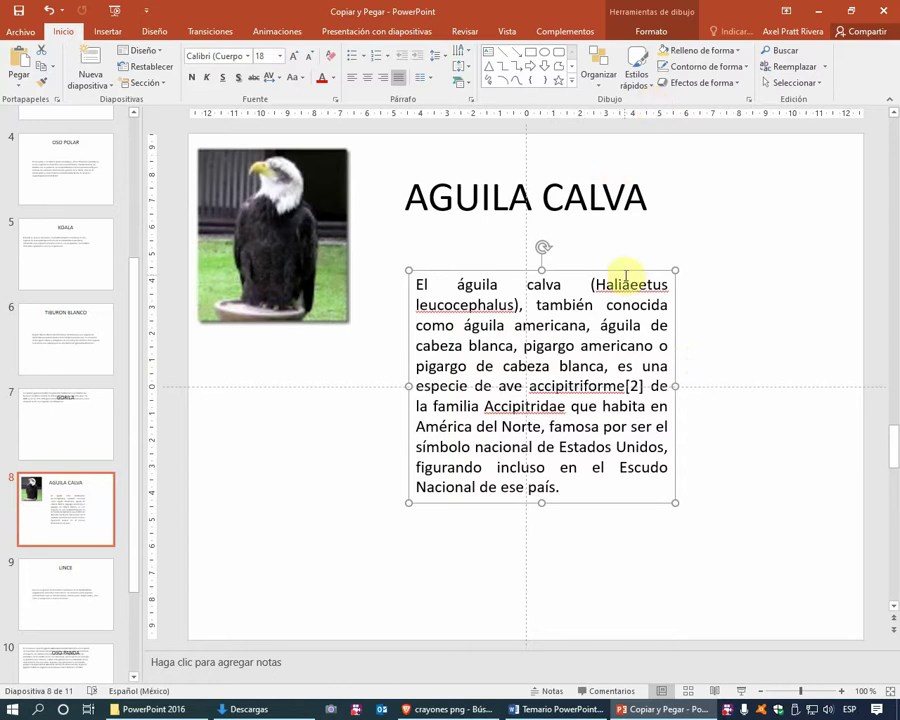
left_click(589, 200)
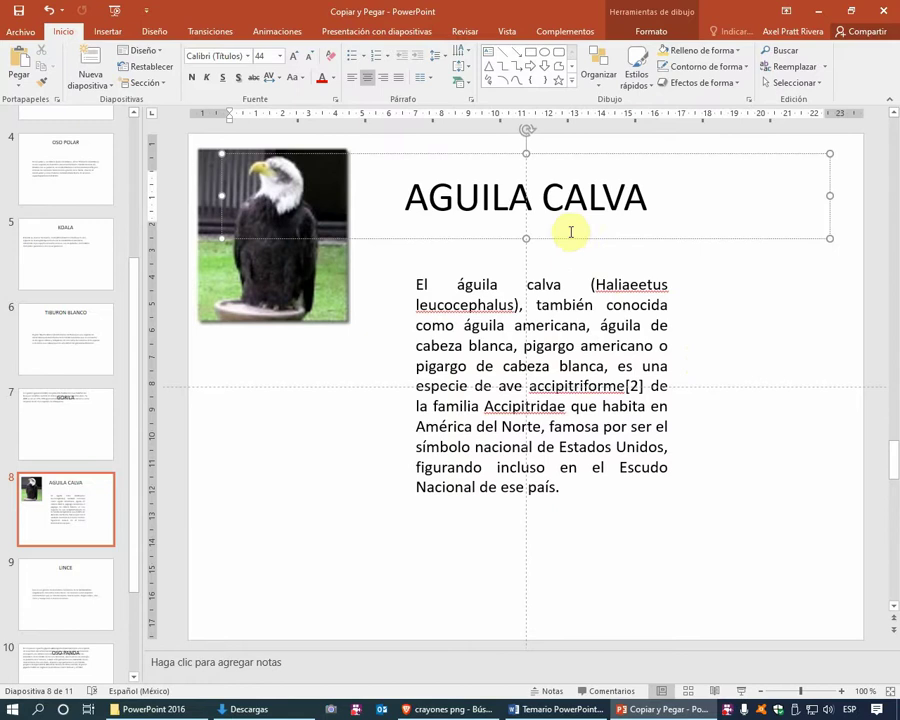
left_click(221, 196)
left_click_drag(221, 196, 410, 196)
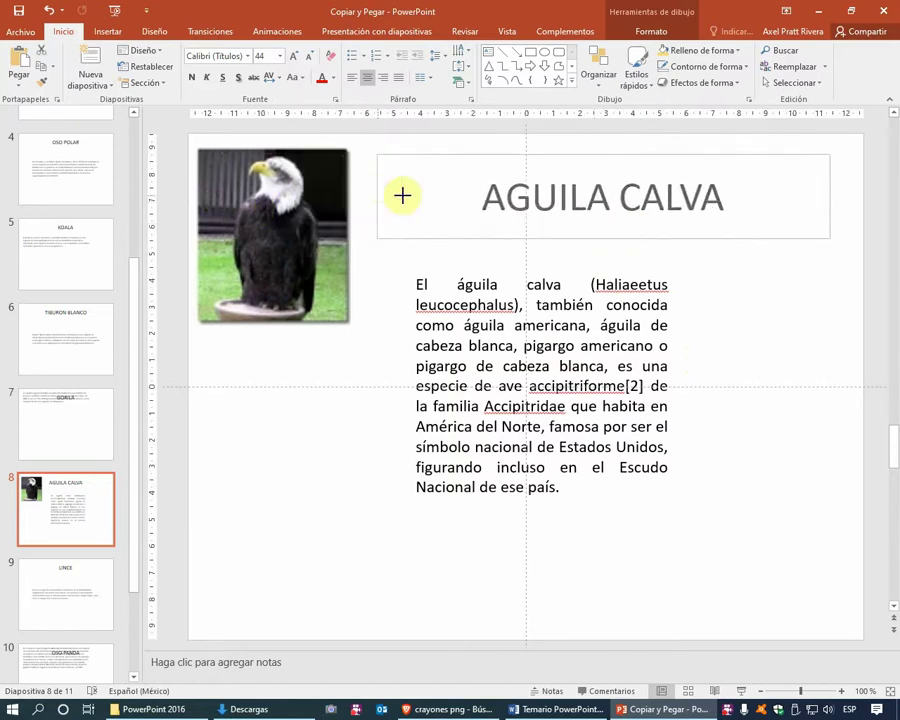
left_click(320, 228)
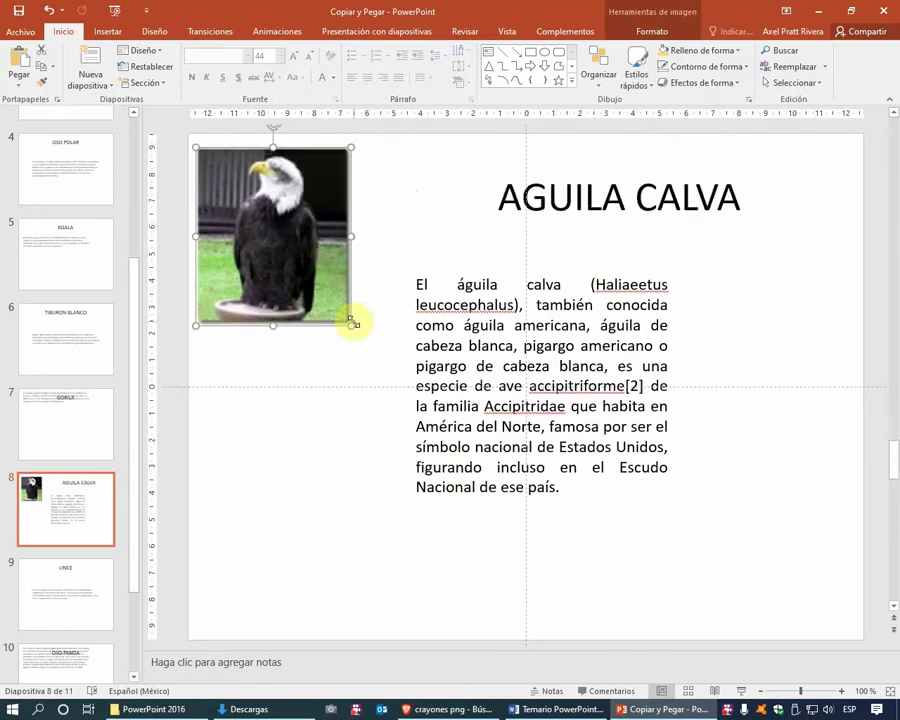
mouse_move(351, 325)
left_mouse_down()
mouse_move(378, 374)
mouse_move(394, 375)
left_mouse_up()
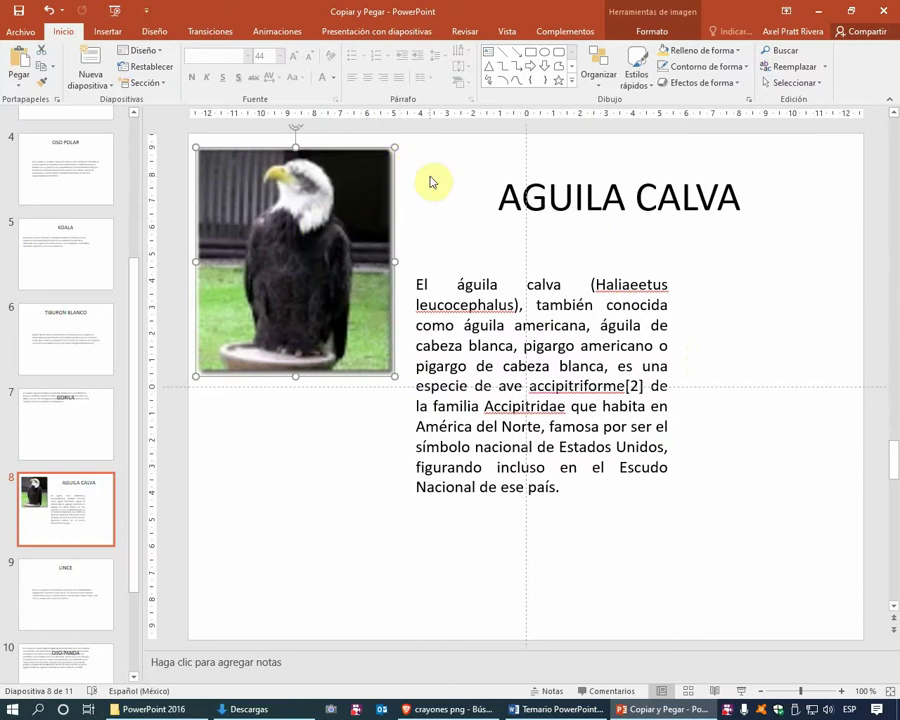
left_click(428, 180)
left_click(328, 226)
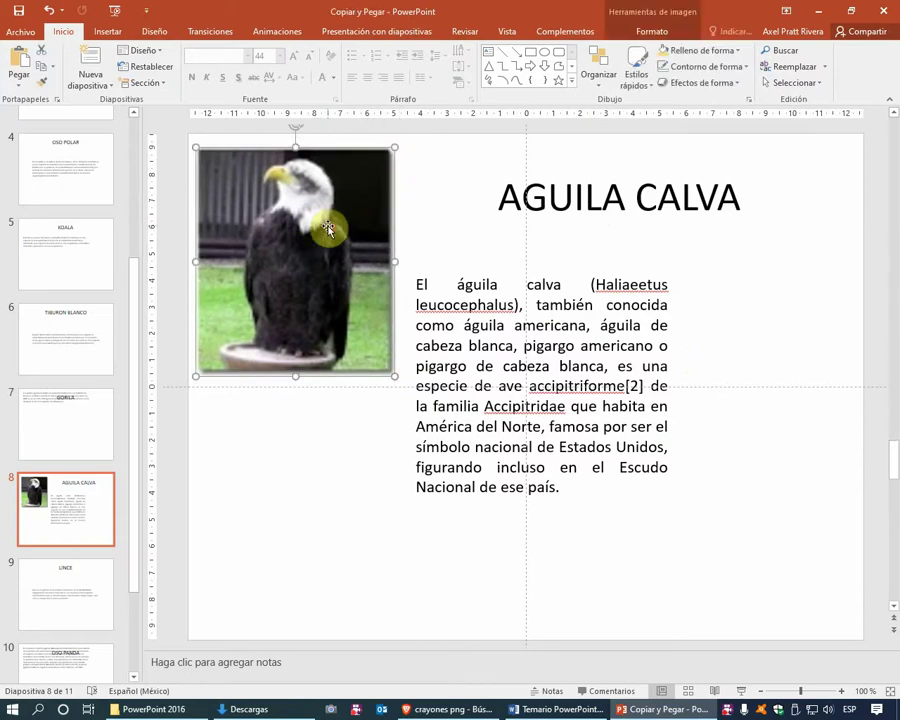
left_click(550, 197)
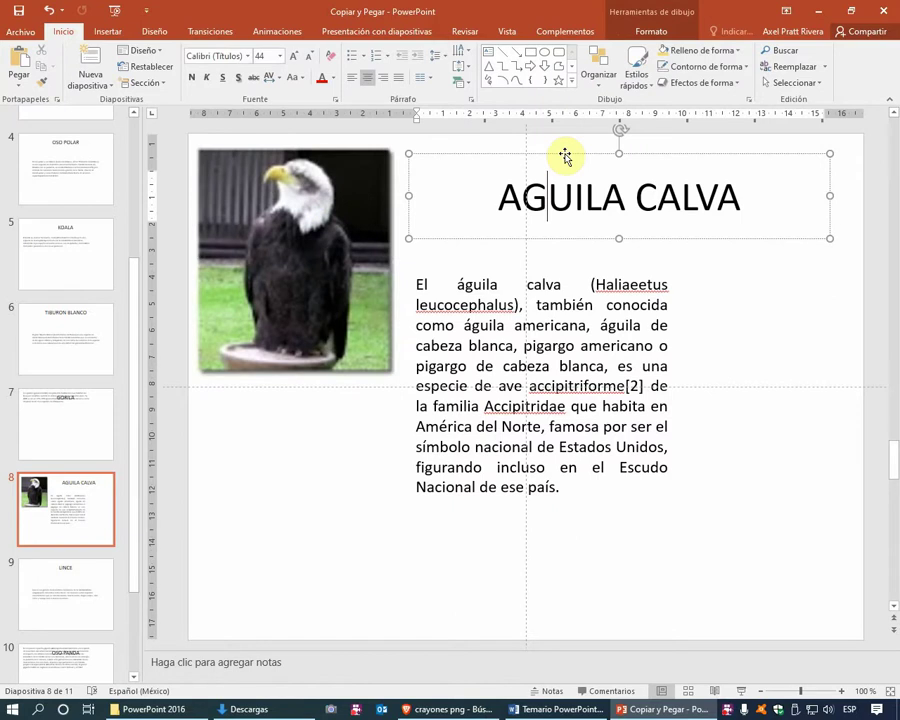
left_click(564, 153)
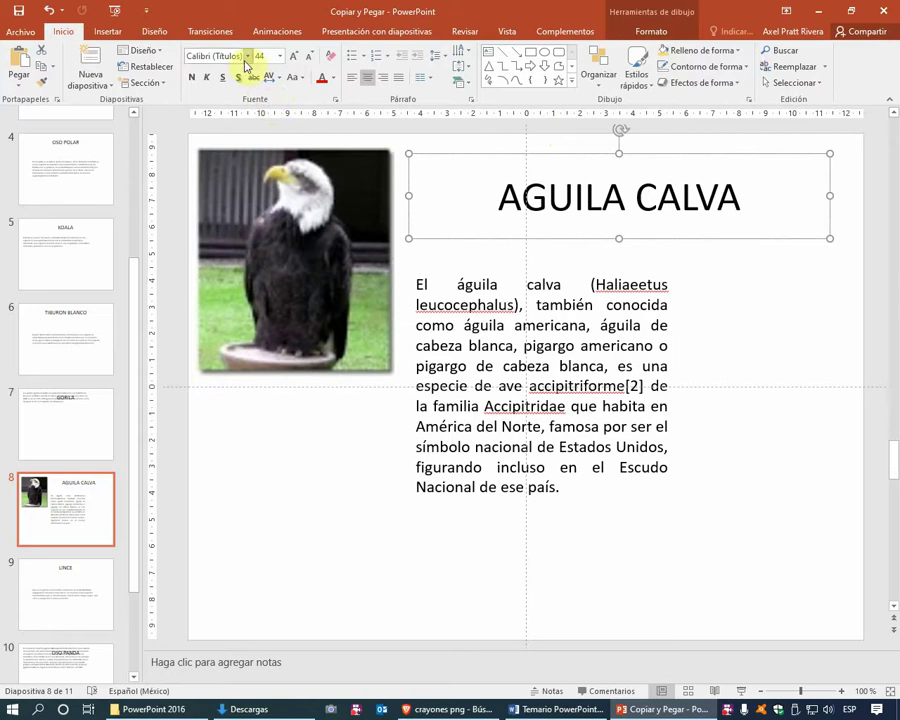
Format the AGUILA CALVA title with Arial Rounded MT Bold and a dark blue font colour.
left_click(247, 57)
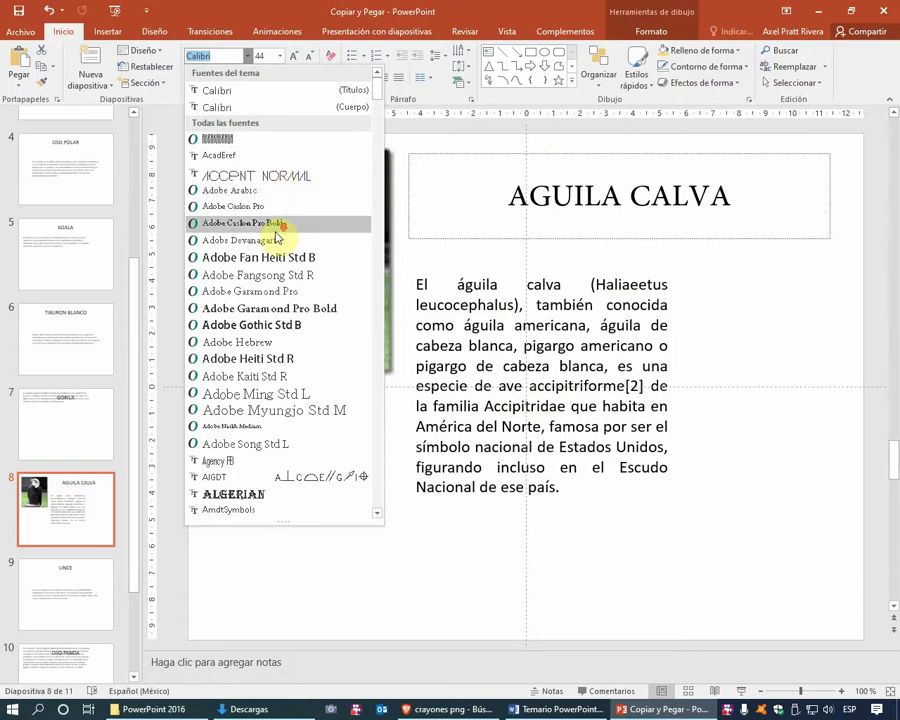
scroll(278, 236, "down", 6)
scroll(280, 235, "down", 3)
scroll(279, 232, "up", 3)
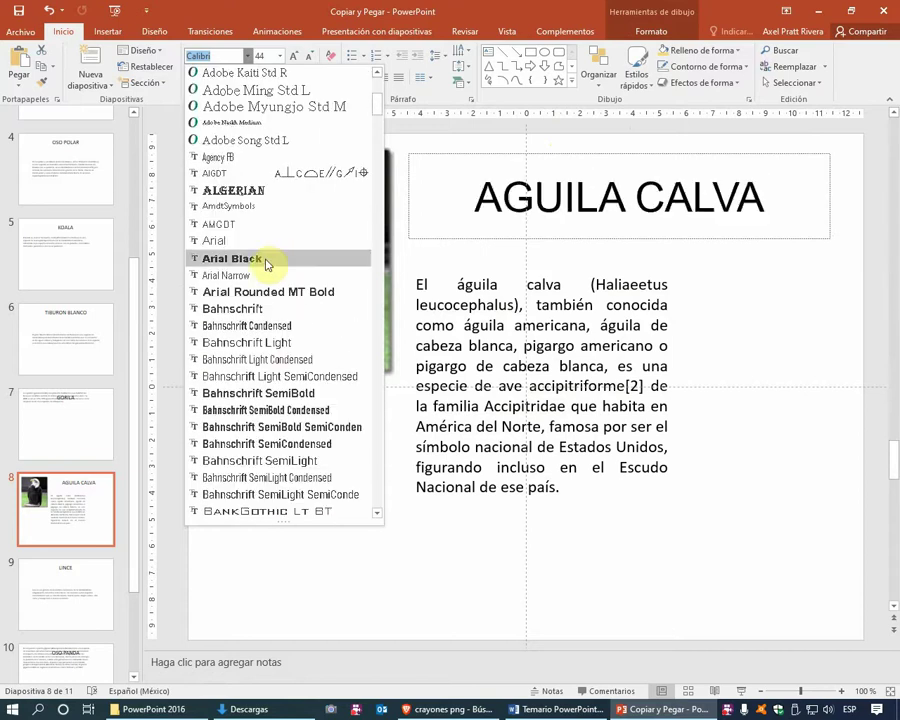
scroll(265, 264, "down", 1)
scroll(266, 260, "down", 2)
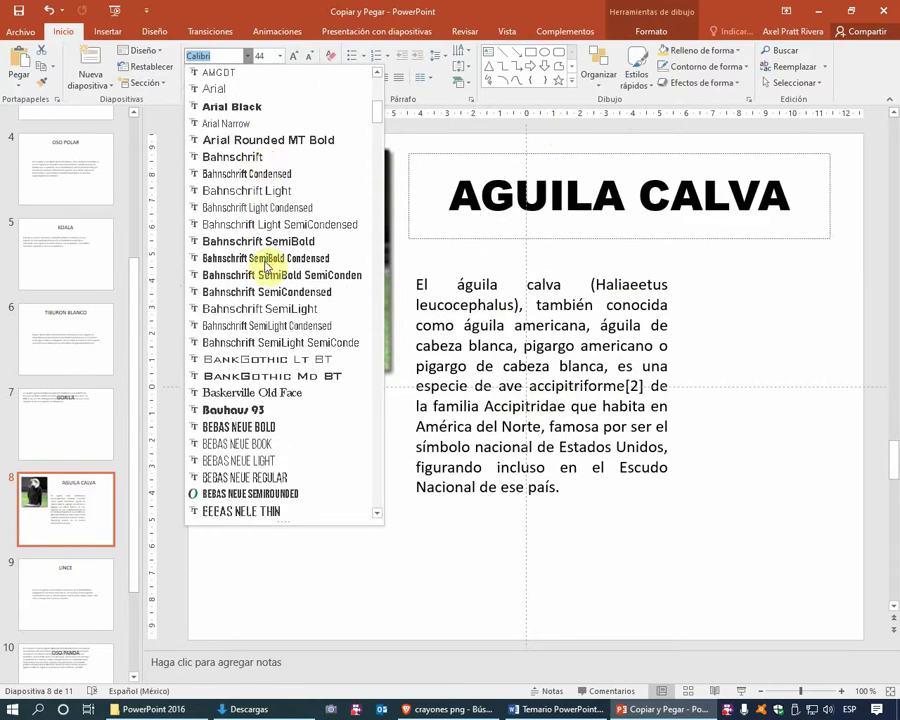
scroll(267, 258, "up", 2)
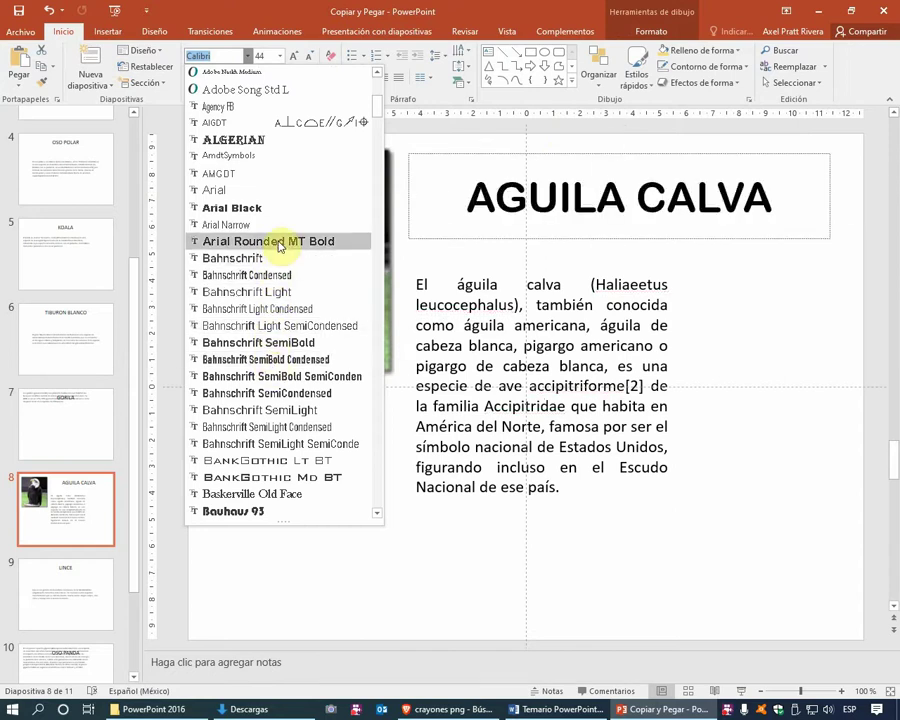
left_click(280, 242)
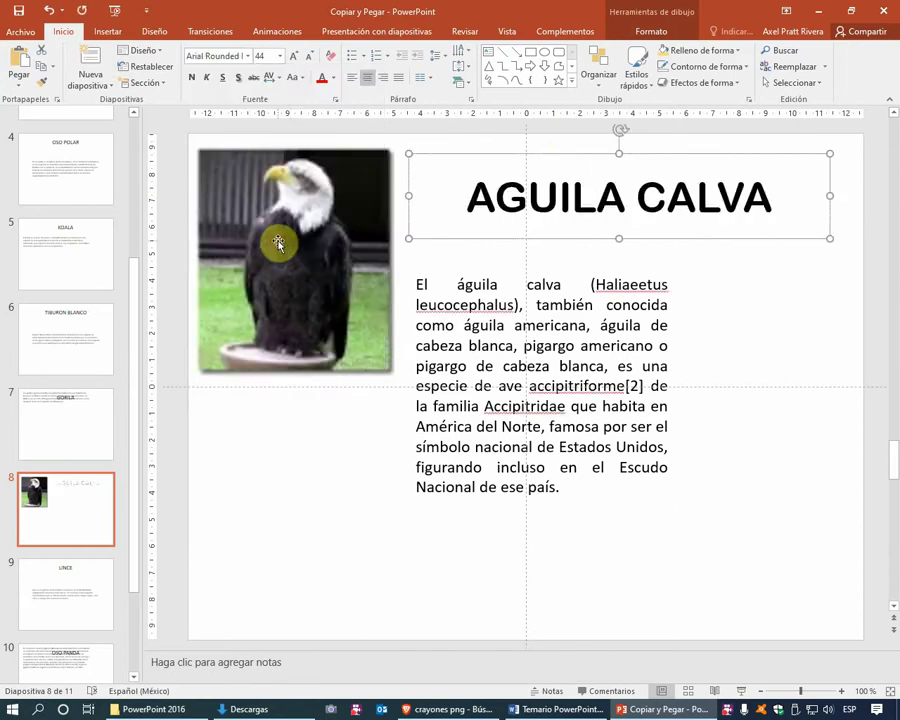
left_click(333, 82)
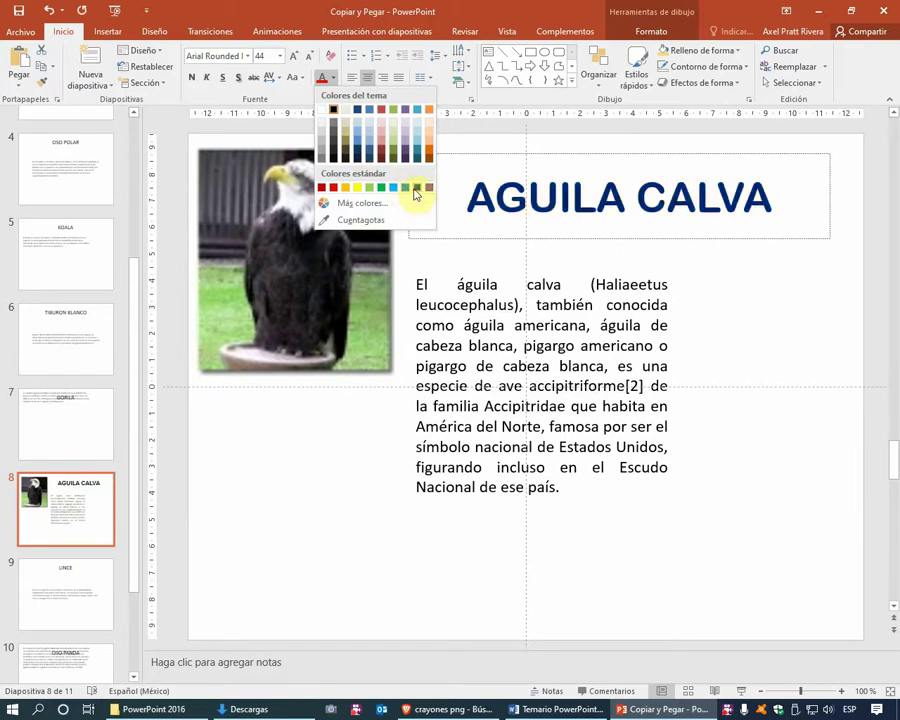
left_click(419, 193)
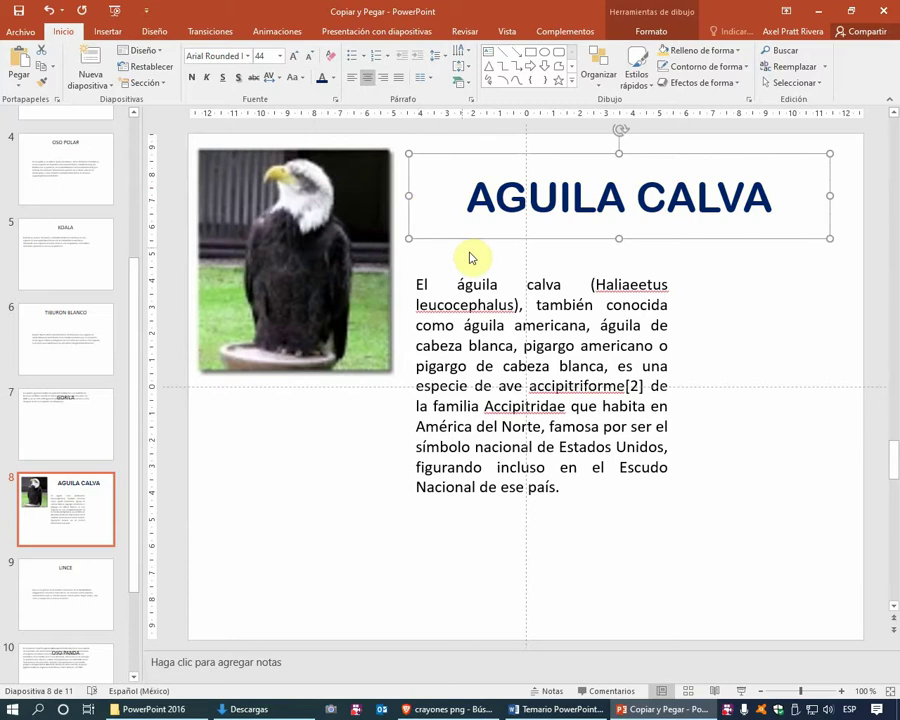
left_click(493, 281)
Copy the AGUILA CALVA title's formatting onto the KOALA title with Format Painter.
left_click(495, 273)
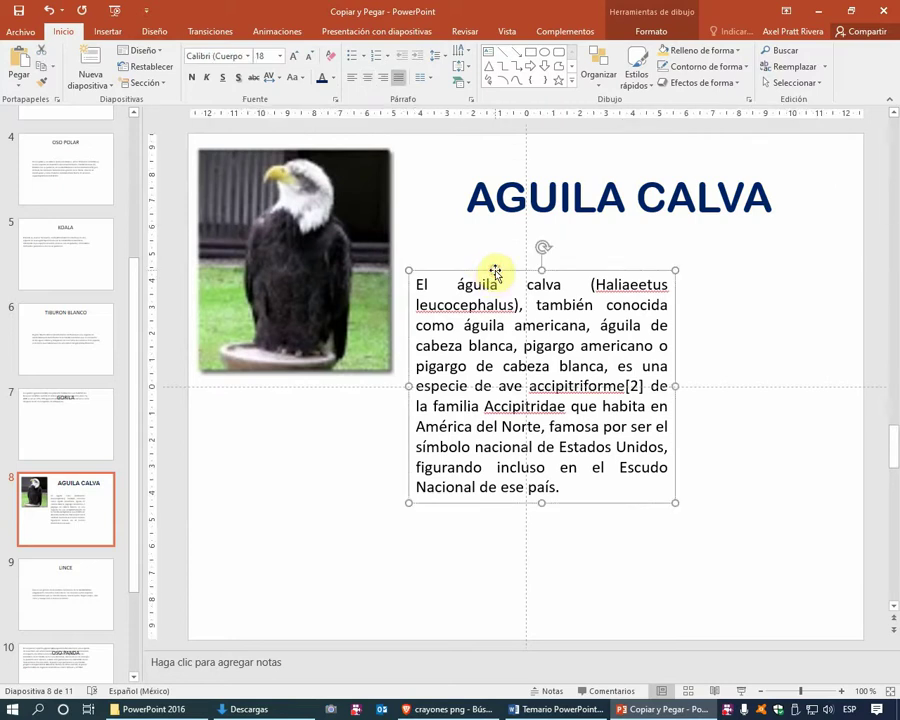
left_click(492, 198)
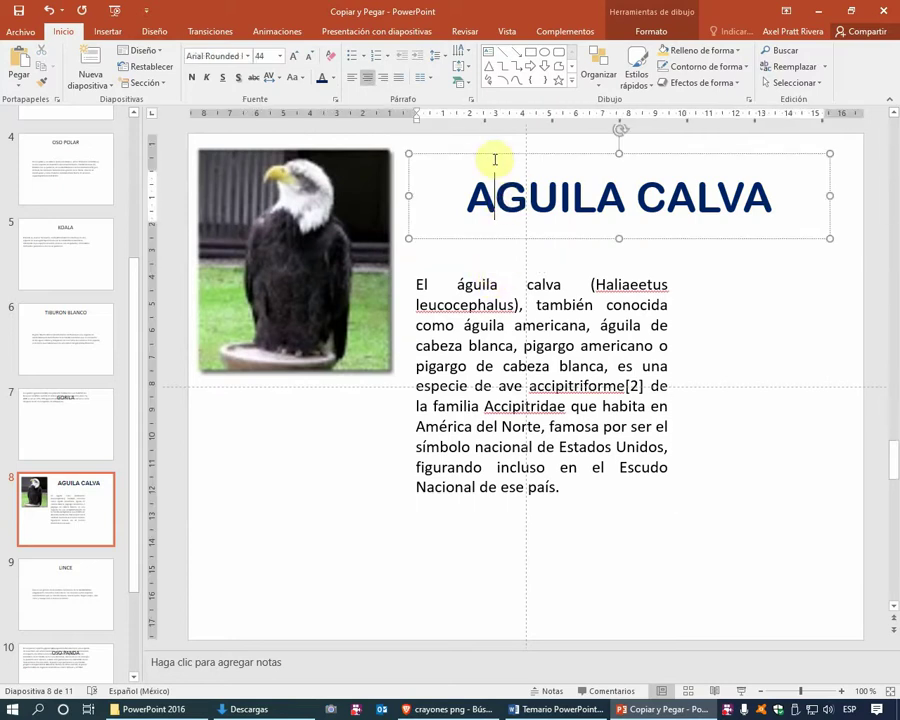
left_click(493, 157)
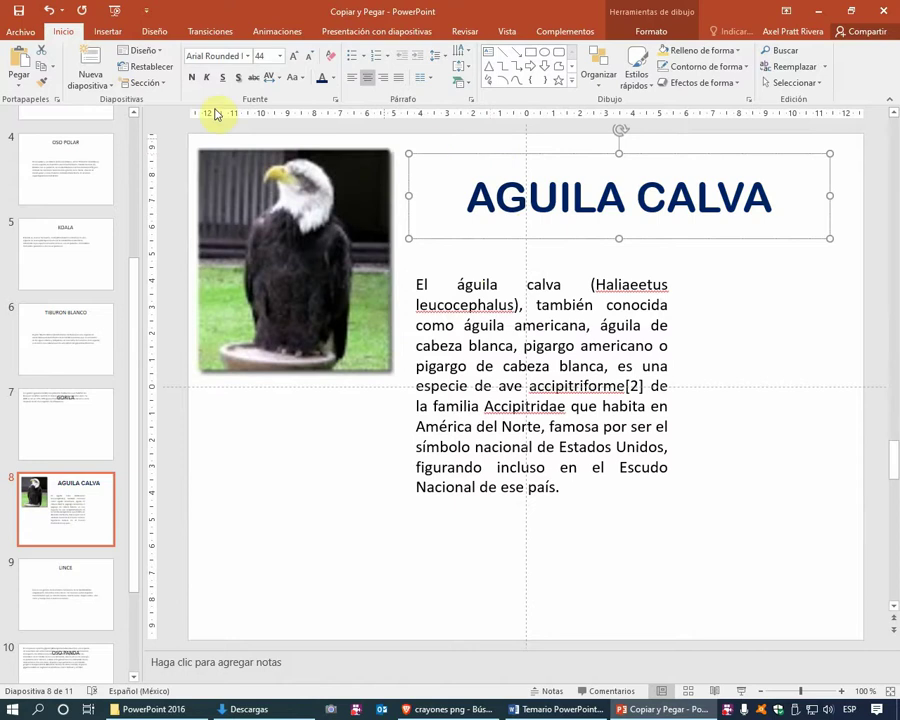
left_click(43, 86)
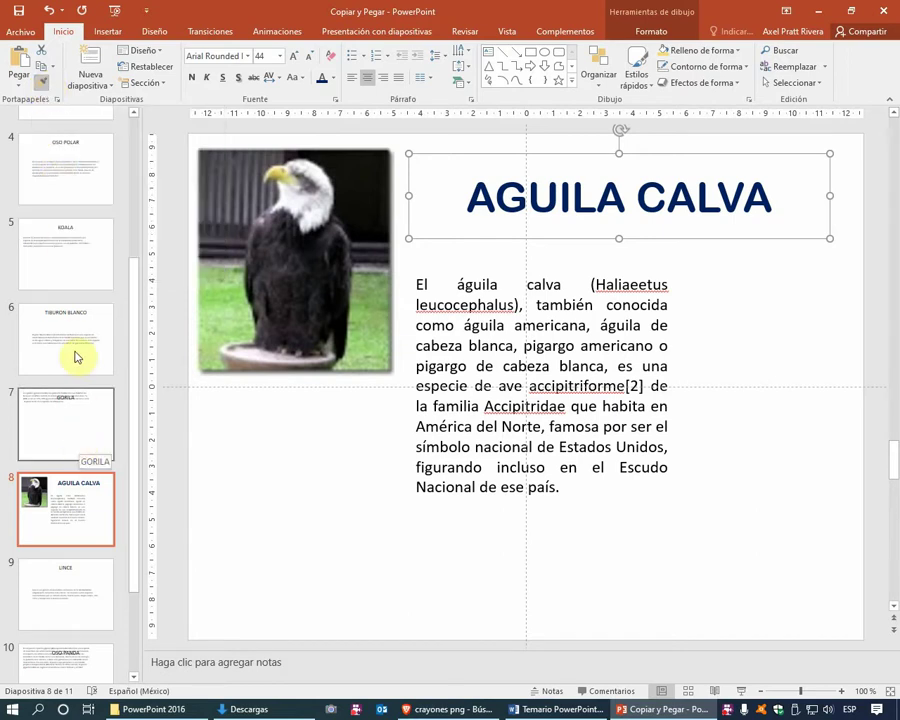
left_click(77, 286)
left_click(497, 200)
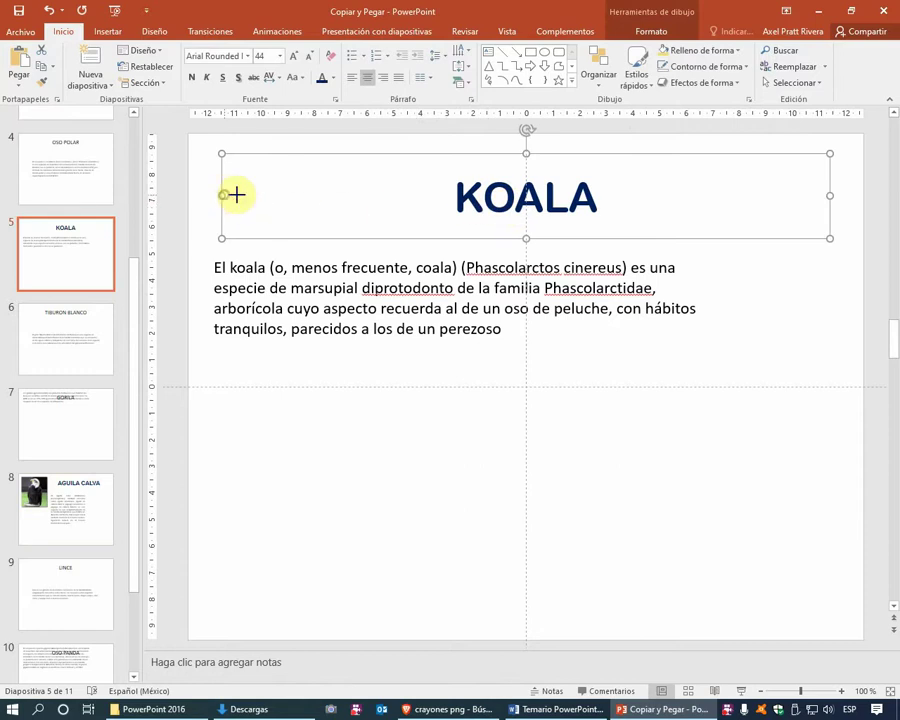
left_click_drag(223, 195, 357, 199)
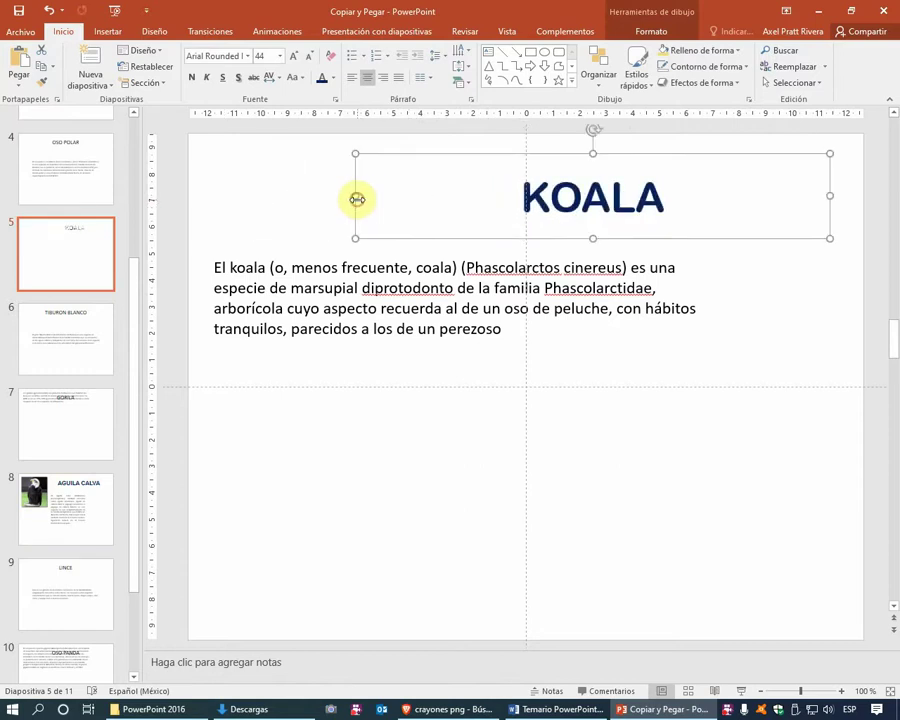
key("ctrl+z")
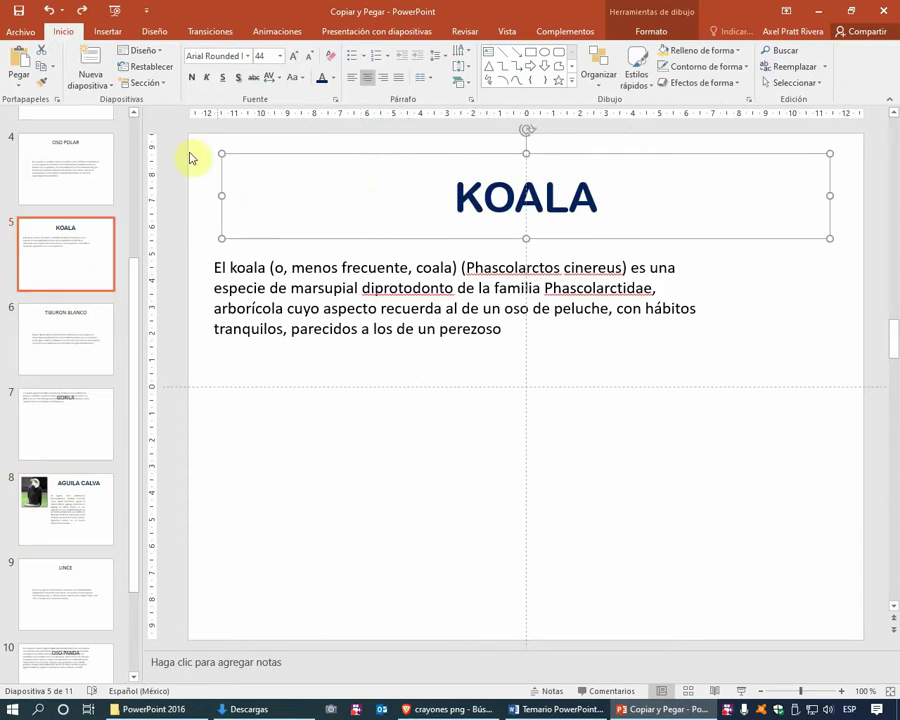
Format Paint the dark-blue title style onto the OSO POLAR, TIGRE and TIBURON BLANCO titles.
left_click(44, 85)
left_click(72, 176)
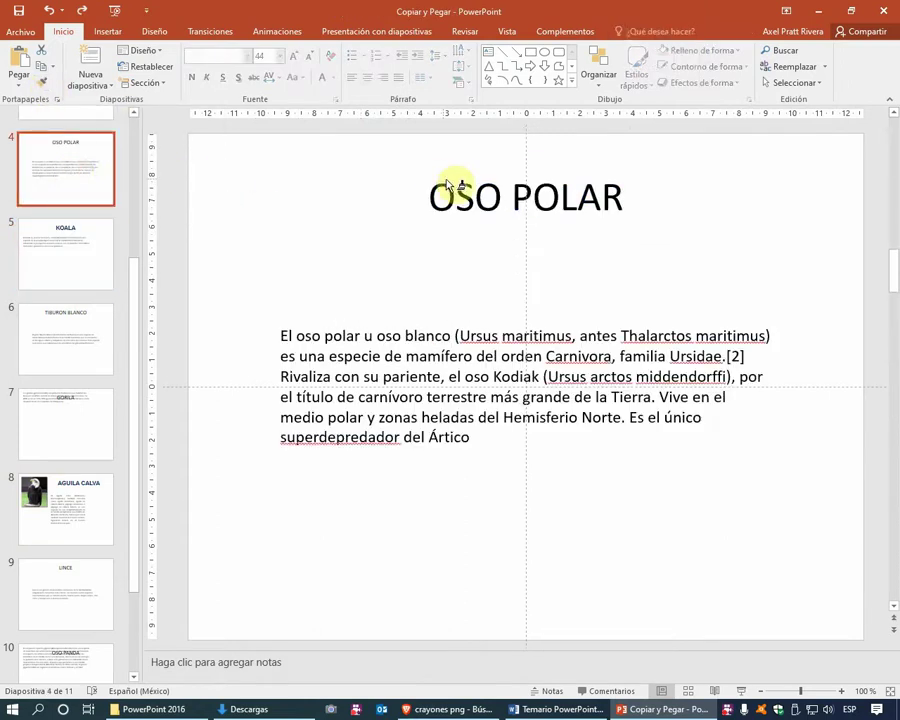
left_click(462, 186)
left_click(72, 189)
scroll(72, 180, "up", 2)
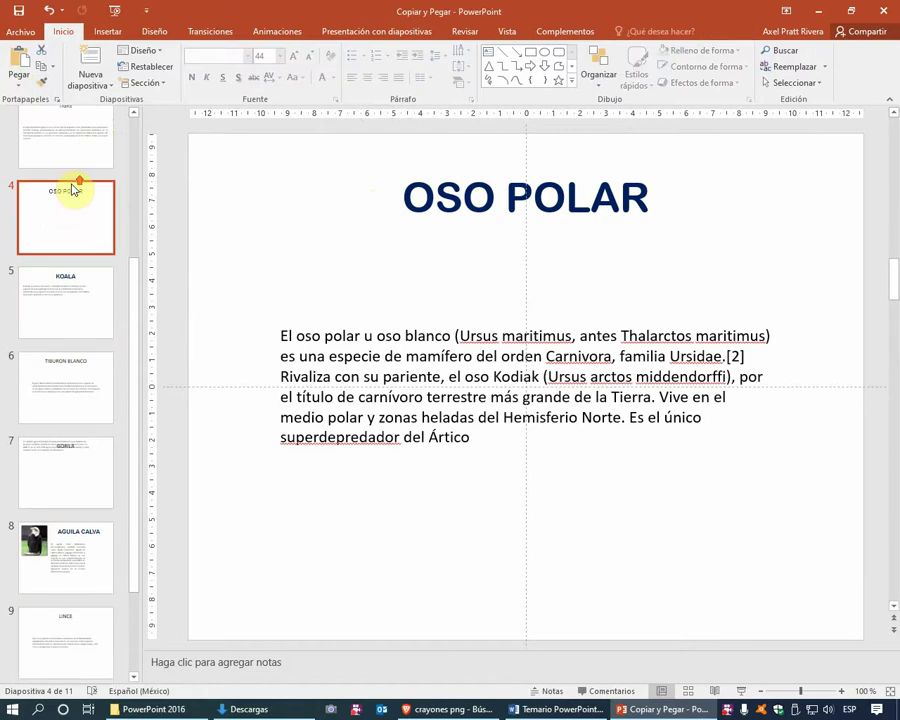
scroll(72, 186, "up", 2)
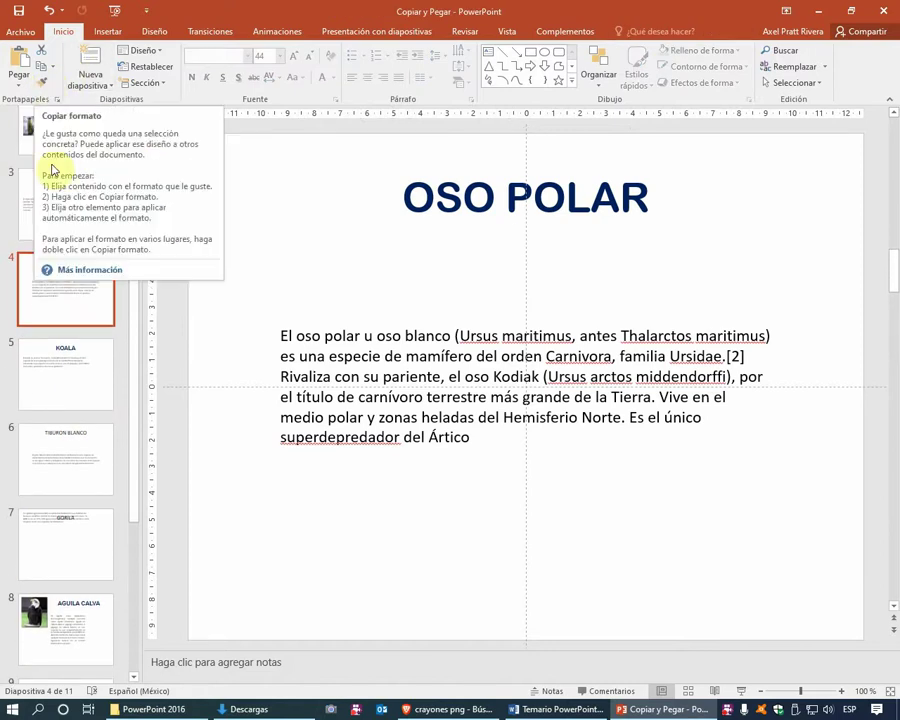
left_click(38, 204)
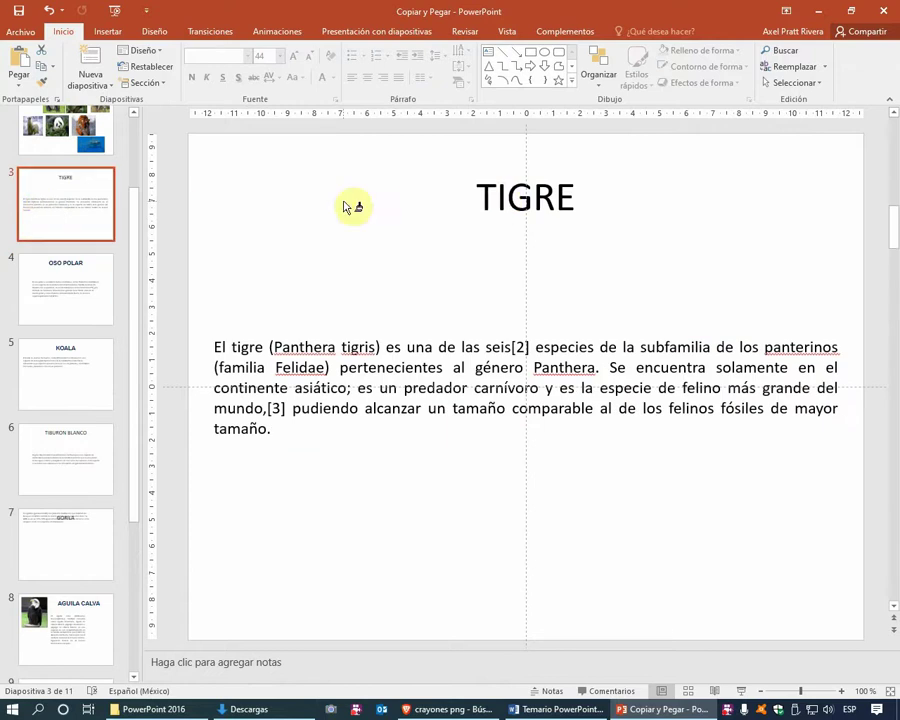
left_click(498, 200)
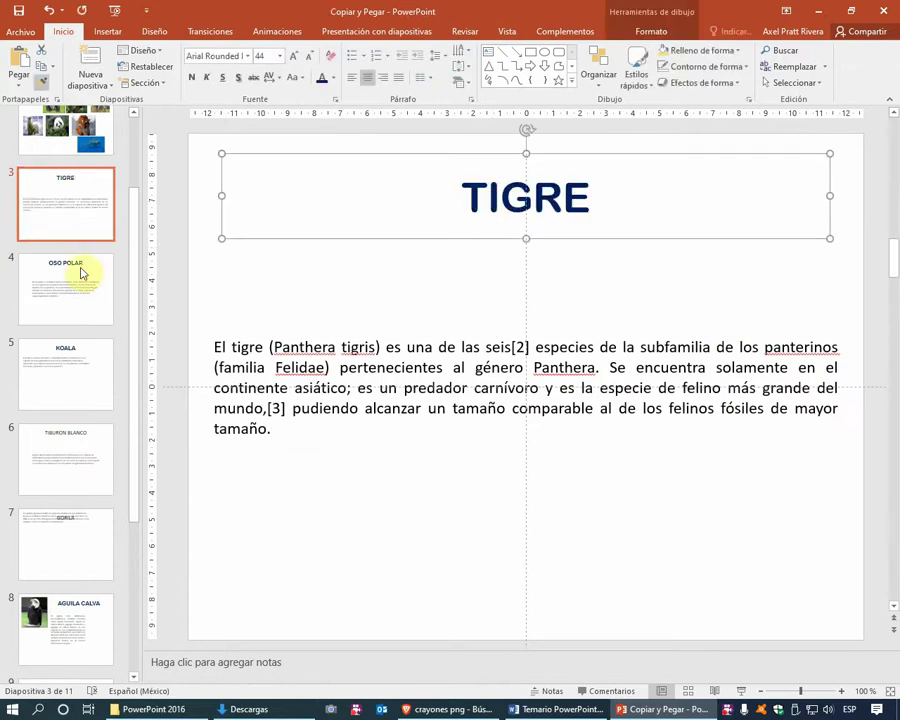
scroll(84, 366, "down", 2)
left_click(80, 369)
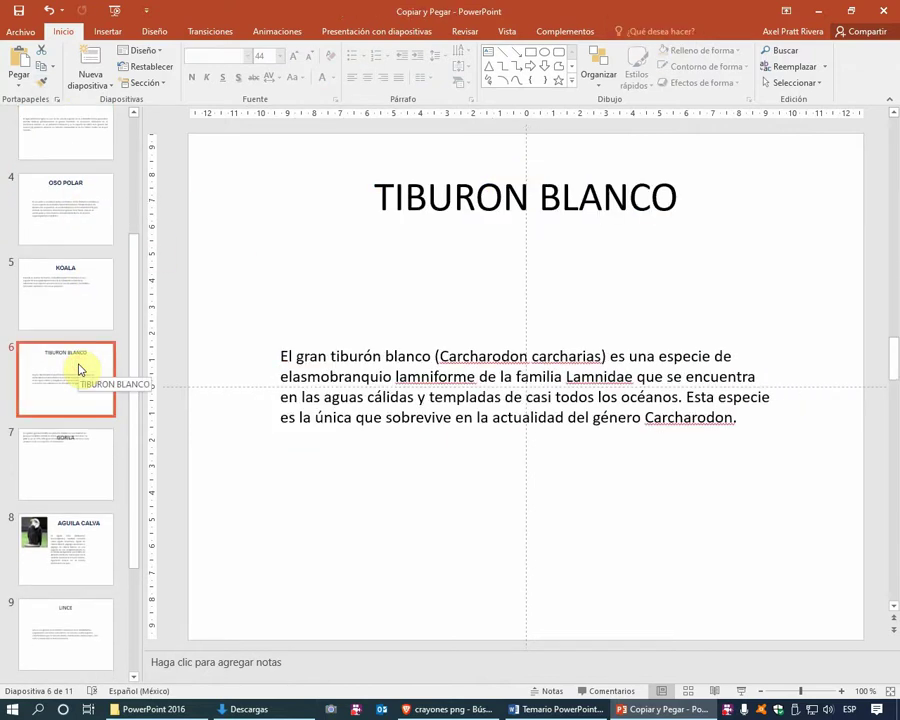
left_click(410, 200)
Undo the stray style on the OSO PANDA paragraph and move it below the title.
scroll(410, 200, "down", 3)
scroll(410, 200, "down", 3)
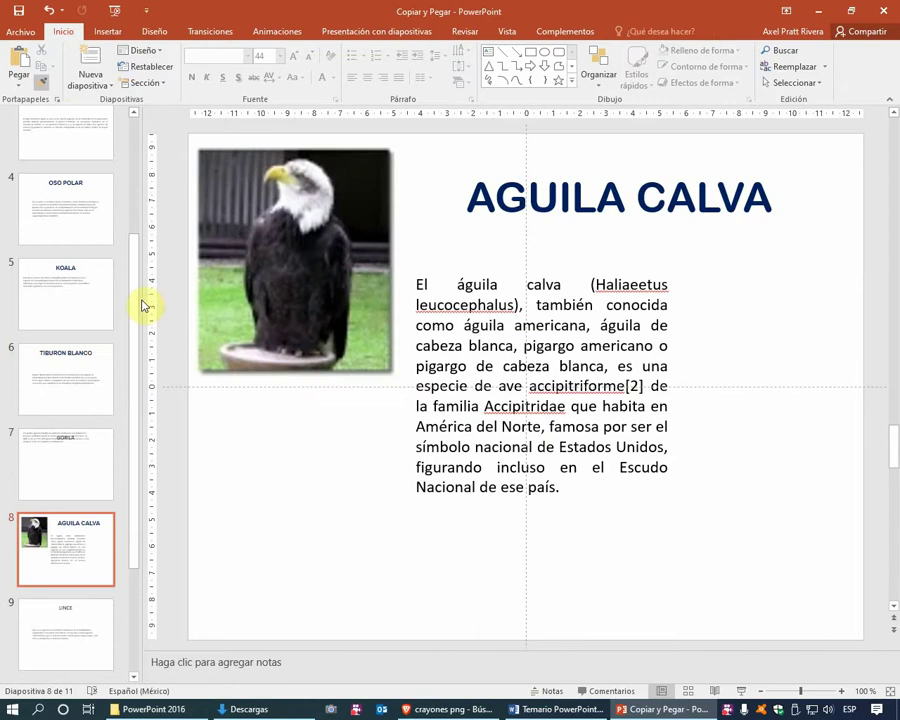
scroll(96, 512, "down", 2)
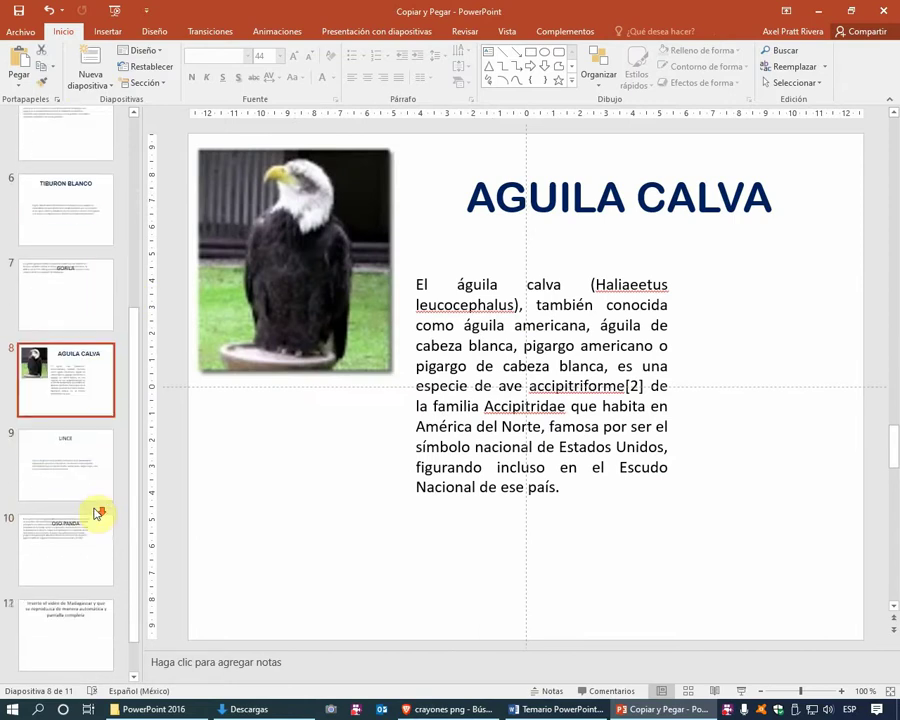
left_click(86, 540)
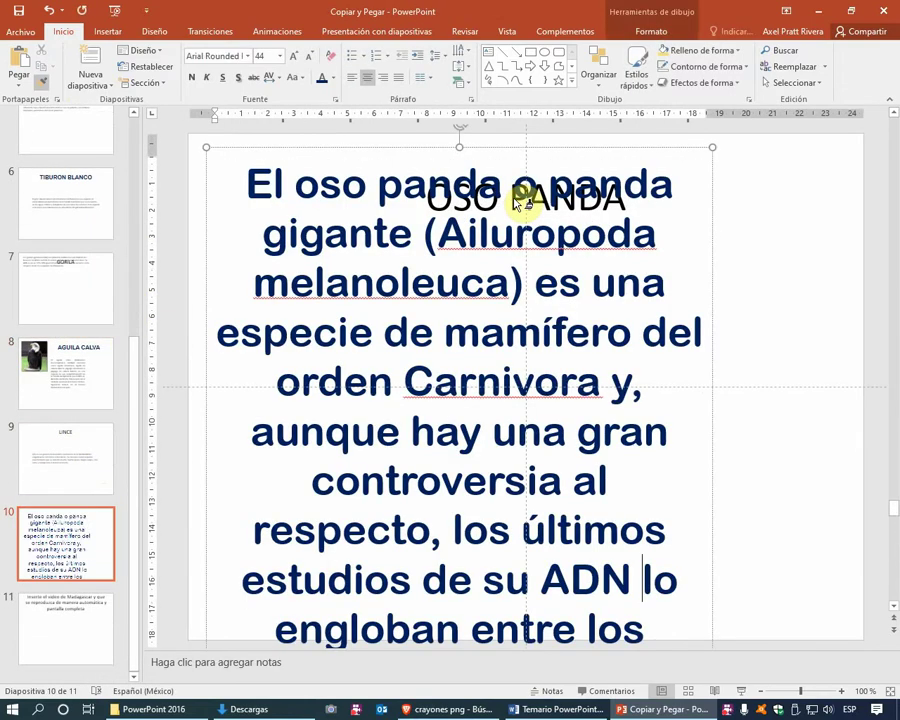
key("ctrl+z")
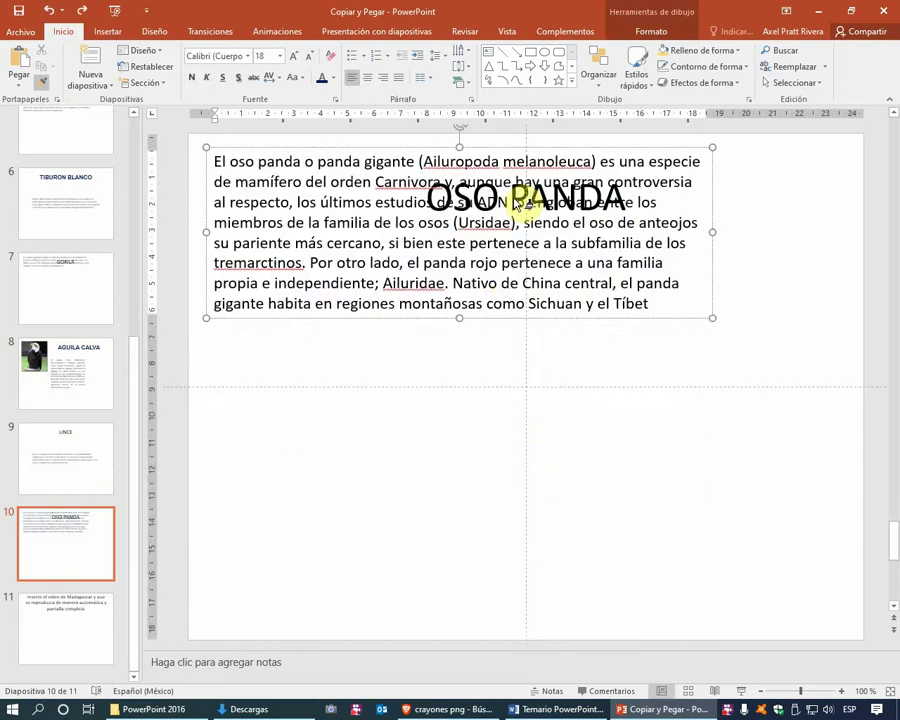
left_click_drag(507, 318, 571, 461)
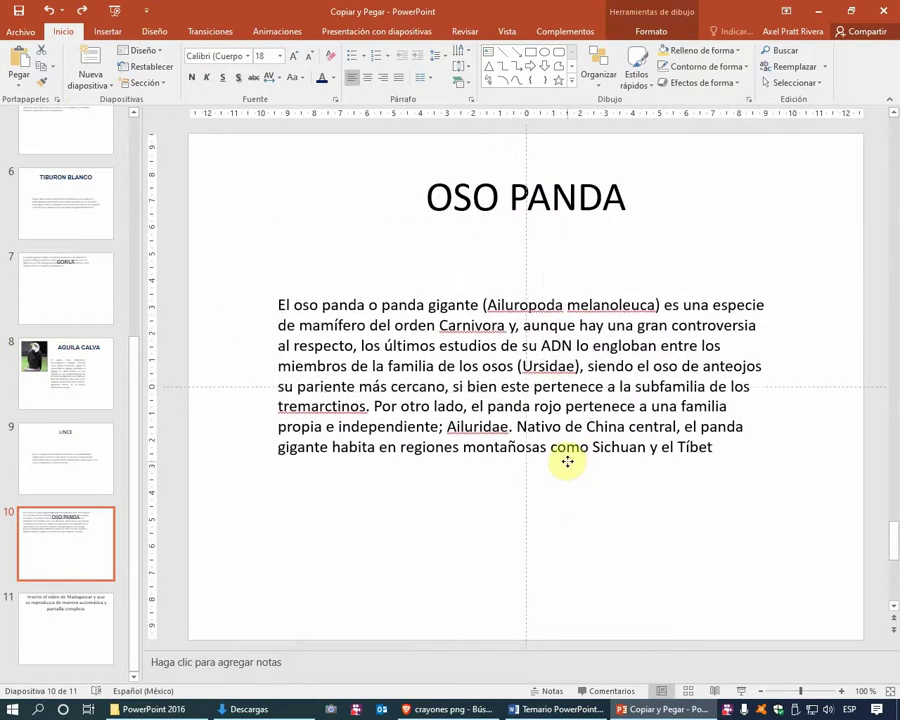
left_click(93, 405)
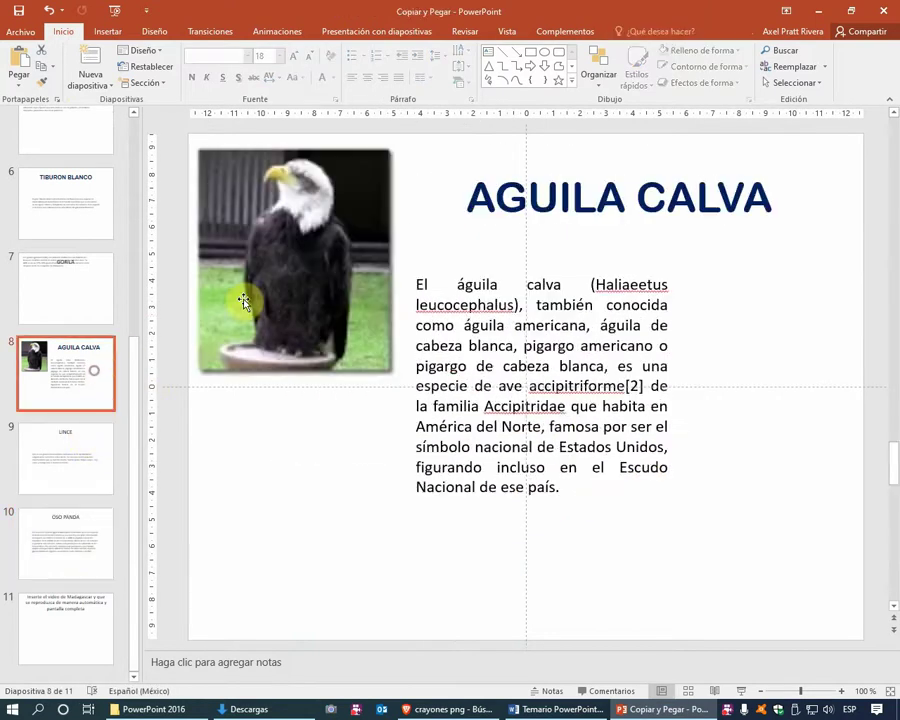
Copy the AGUILA CALVA title's bold blue style onto the OSO PANDA and LINCE titles with Format Painter.
left_click(493, 200)
left_click(450, 158)
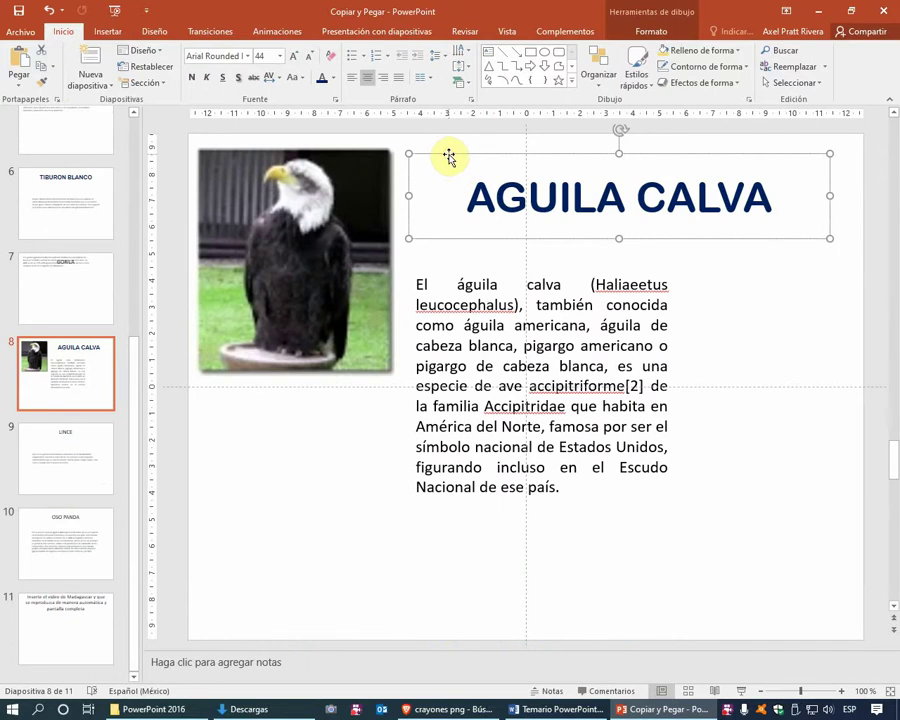
left_click(42, 85)
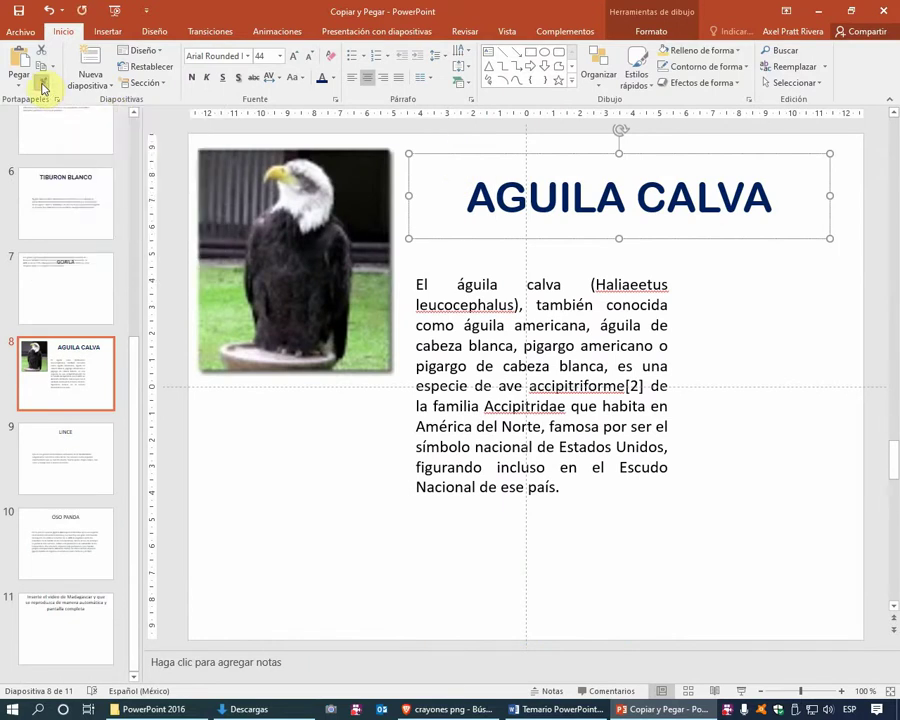
left_click(78, 537)
left_click(446, 201)
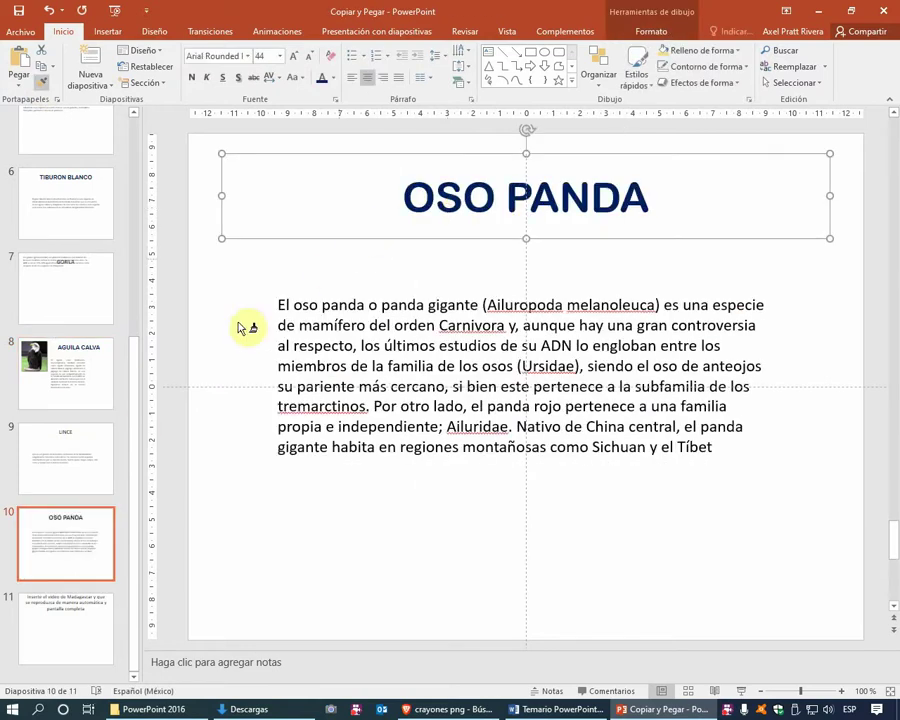
left_click(105, 440)
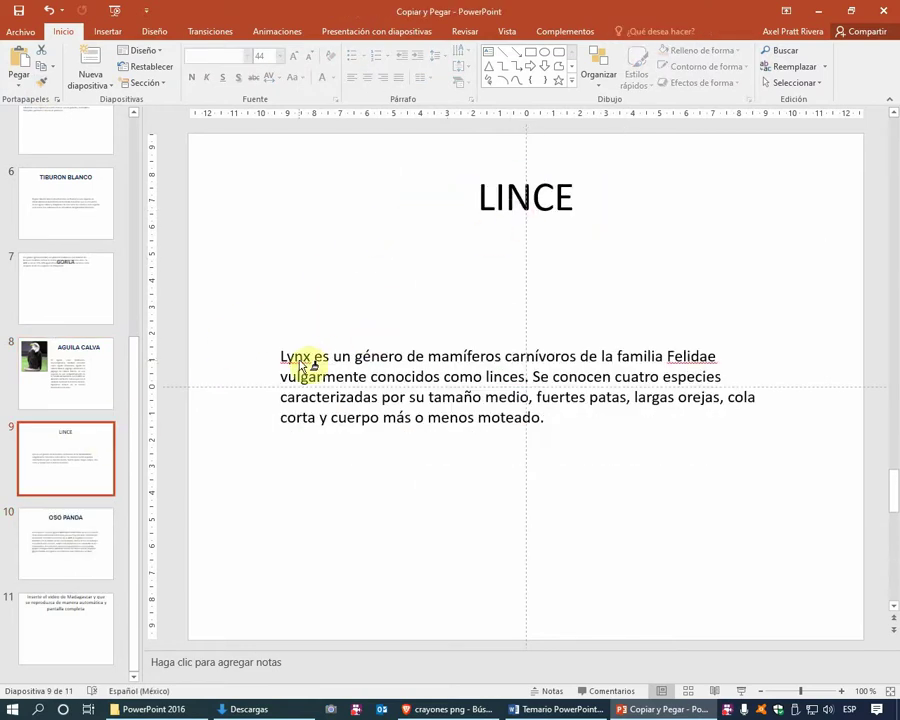
left_click(492, 205)
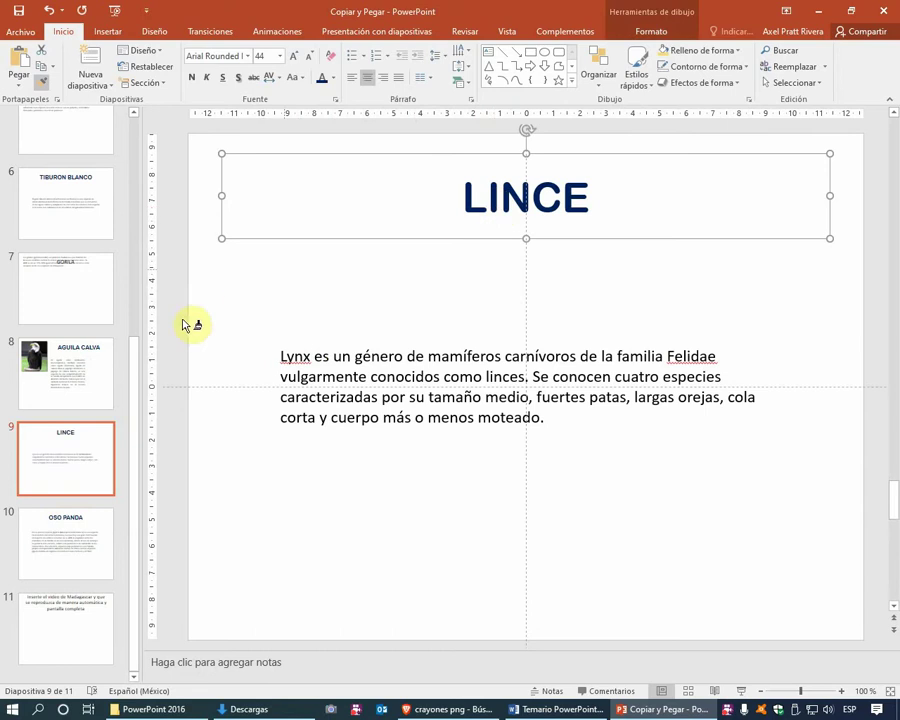
Look over the TIBURON BLANCO, KOALA, OSO POLAR and TIGRE slides.
left_click(78, 220)
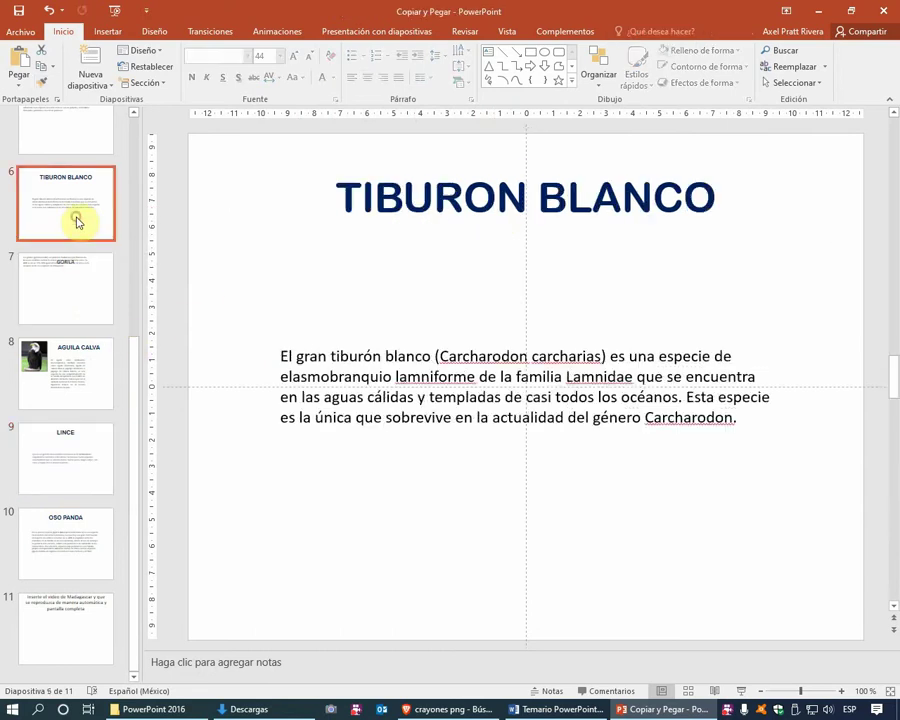
scroll(72, 290, "up", 1)
scroll(74, 265, "up", 1)
left_click(72, 244)
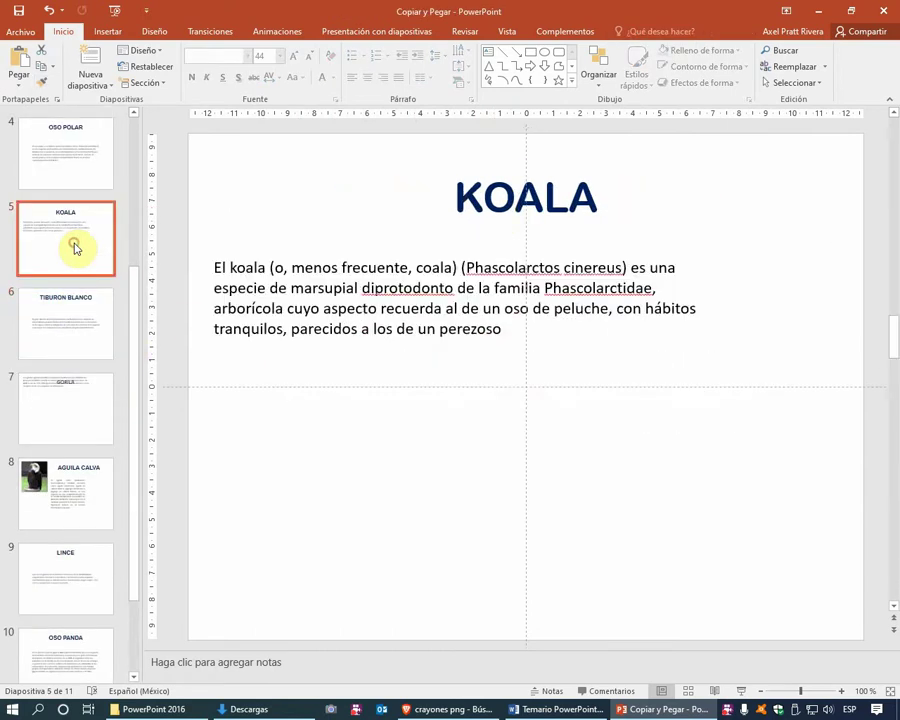
left_click(68, 124)
scroll(92, 178, "up", 1)
left_click(93, 178)
scroll(90, 185, "up", 2)
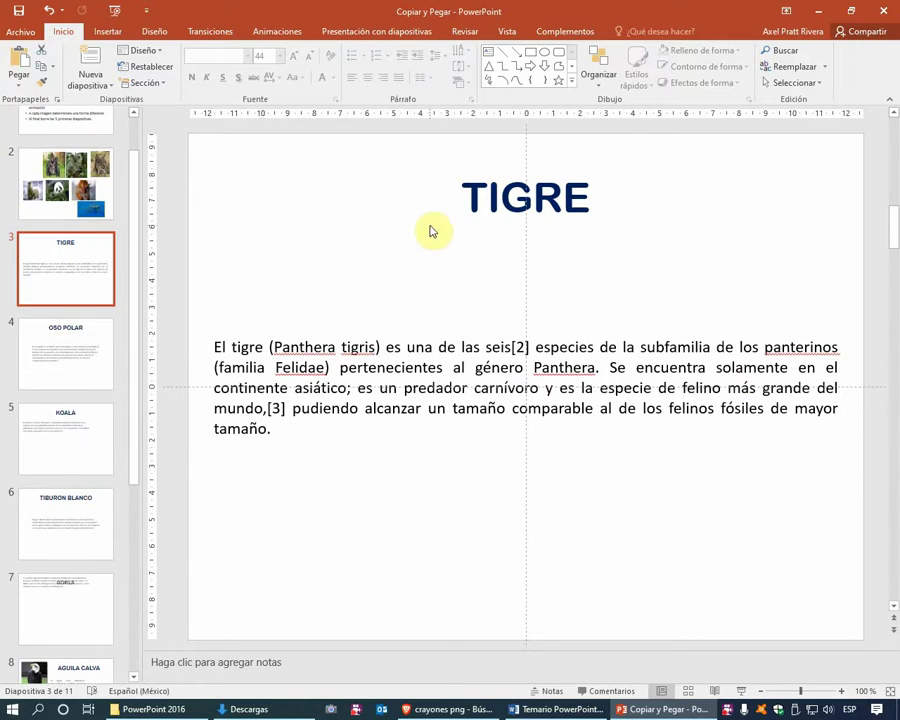
Drag the GORILA description box down below its title so it no longer overlaps.
left_click(80, 580)
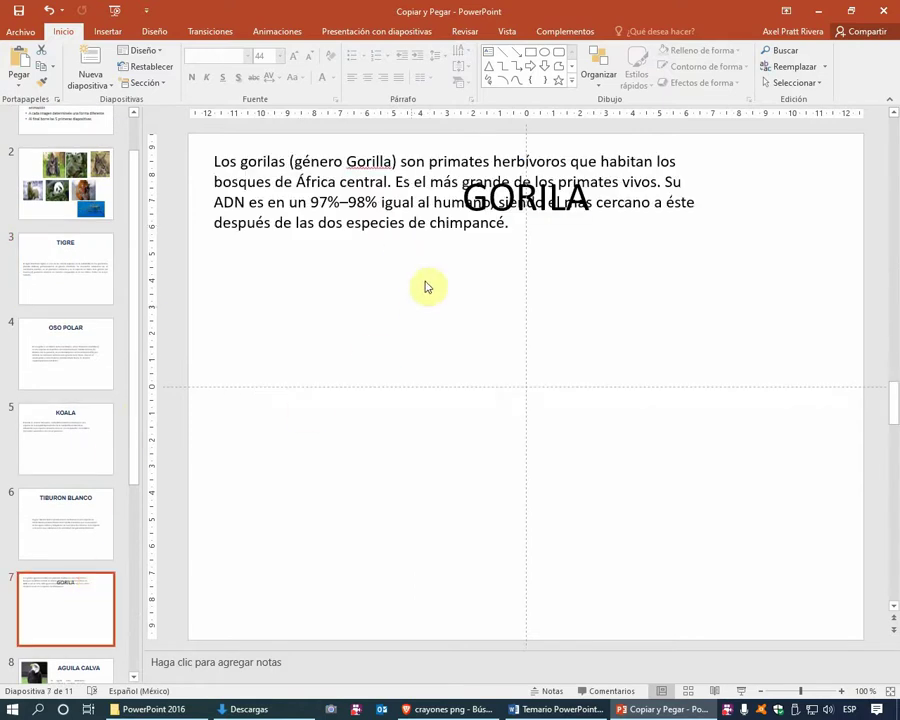
left_click(446, 257)
left_click_drag(478, 256, 571, 440)
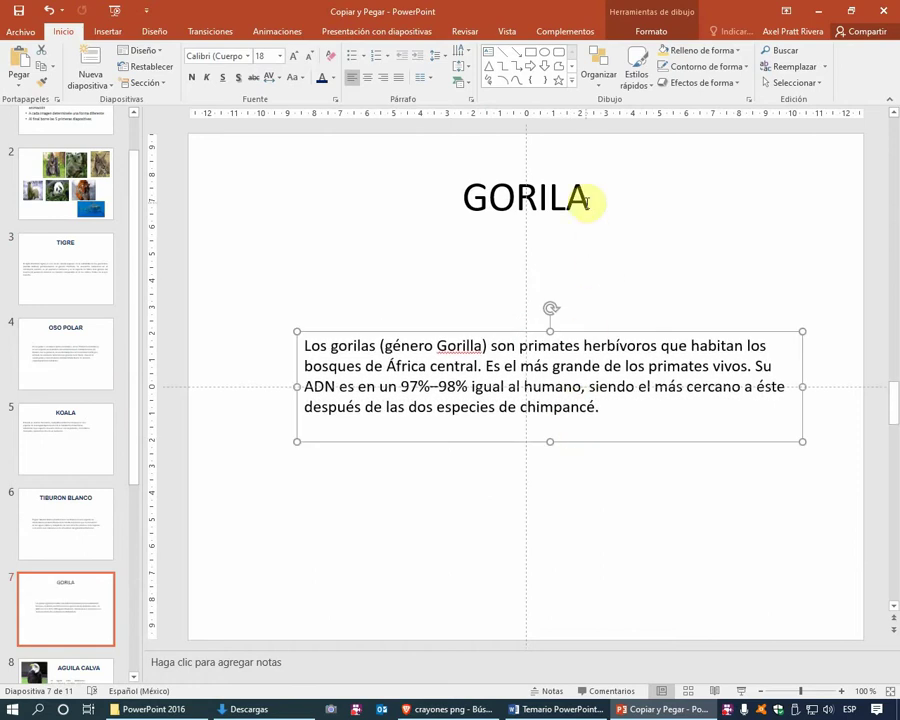
left_click(59, 270)
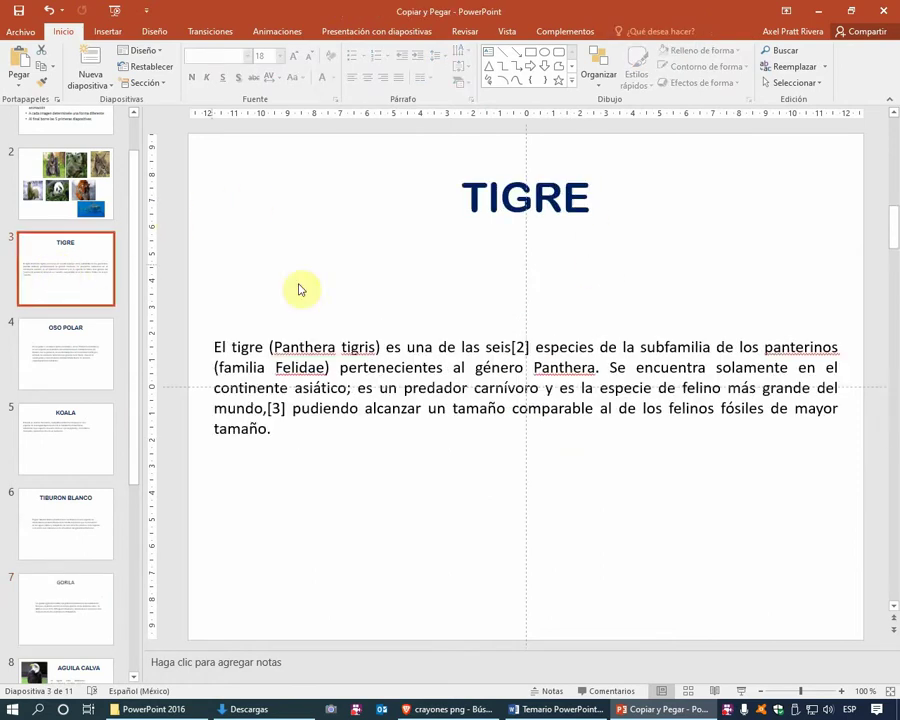
scroll(99, 400, "down", 2)
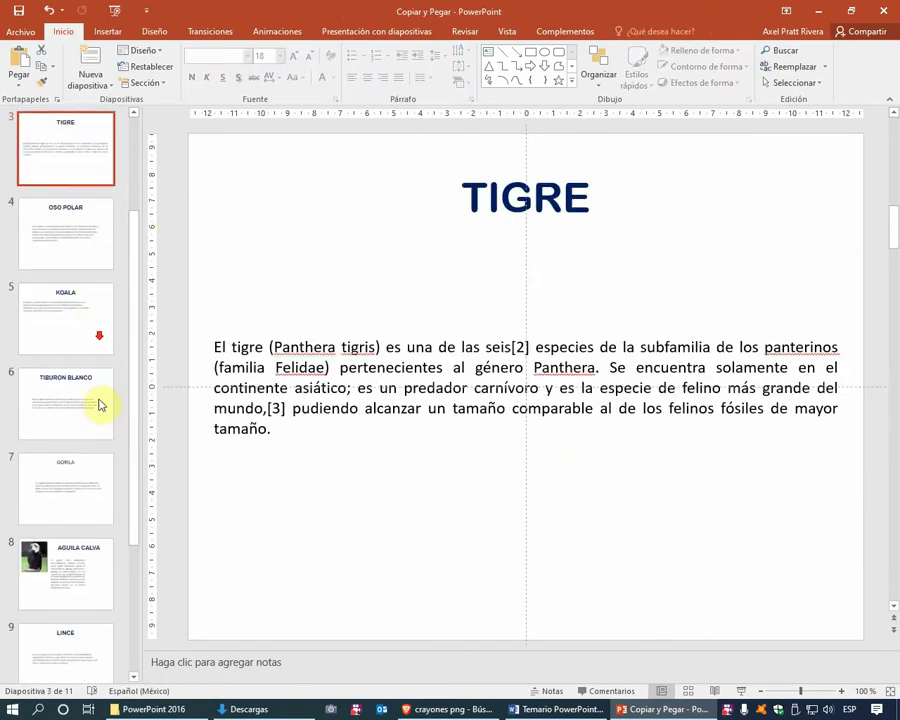
Increase the eagle description text to 24 pt and widen its box to the right.
left_click(70, 564)
left_click(452, 296)
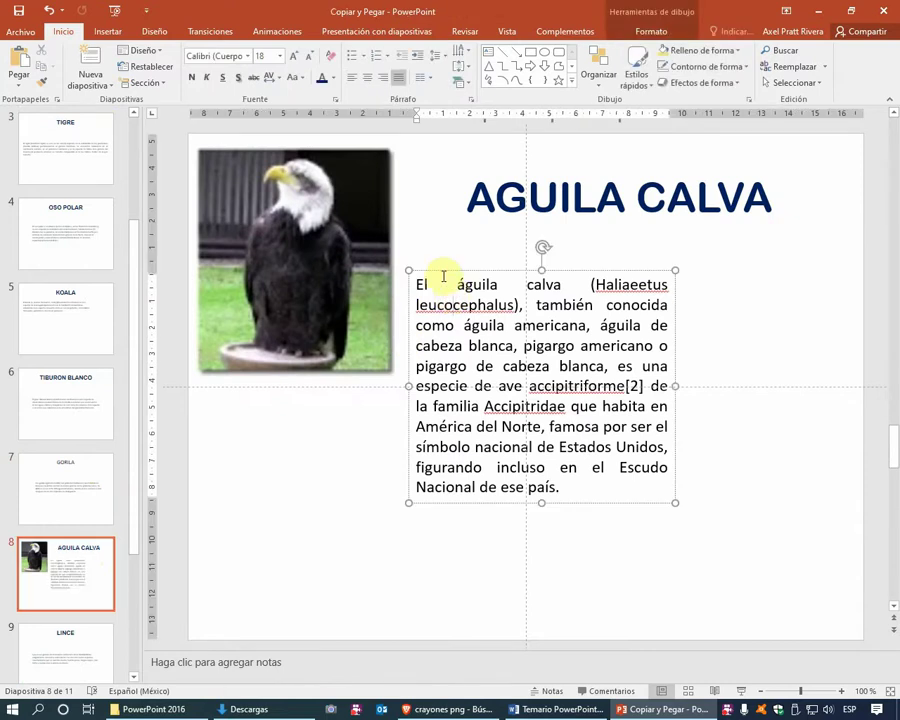
left_click(442, 271)
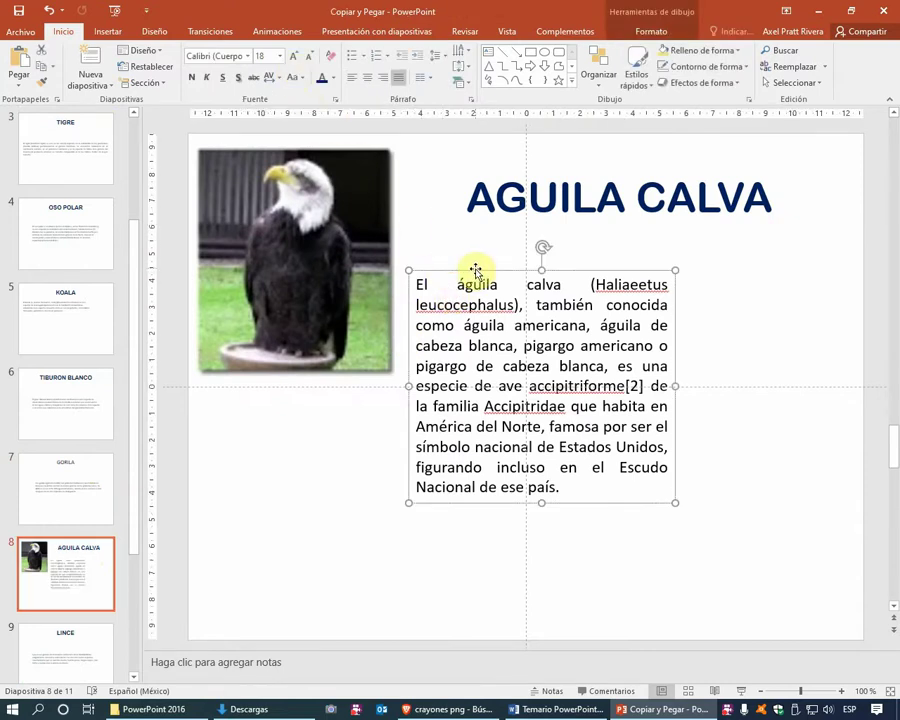
left_click(295, 62)
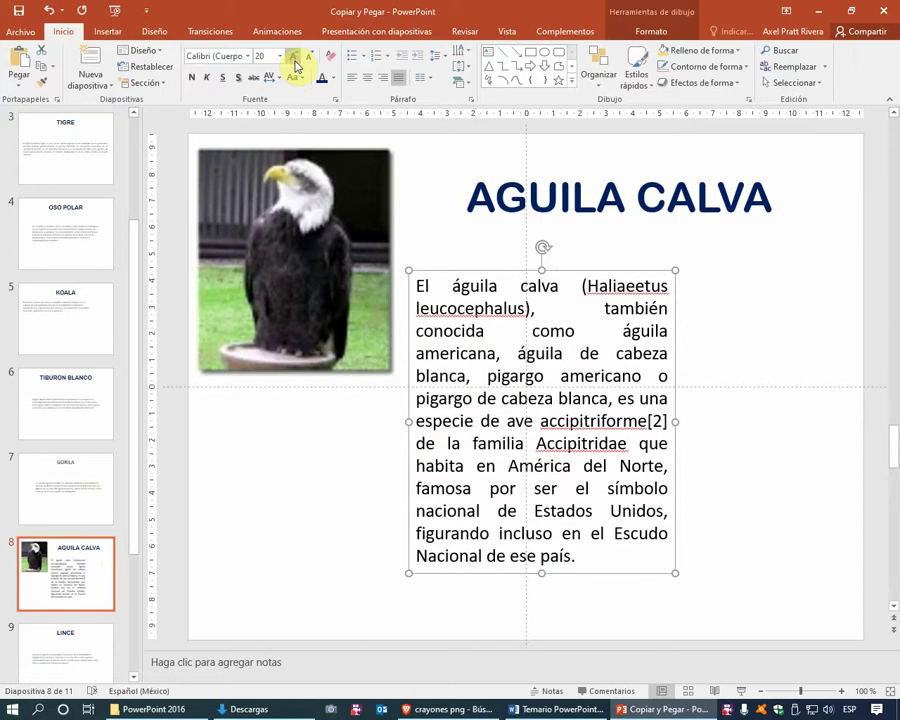
left_click(295, 62)
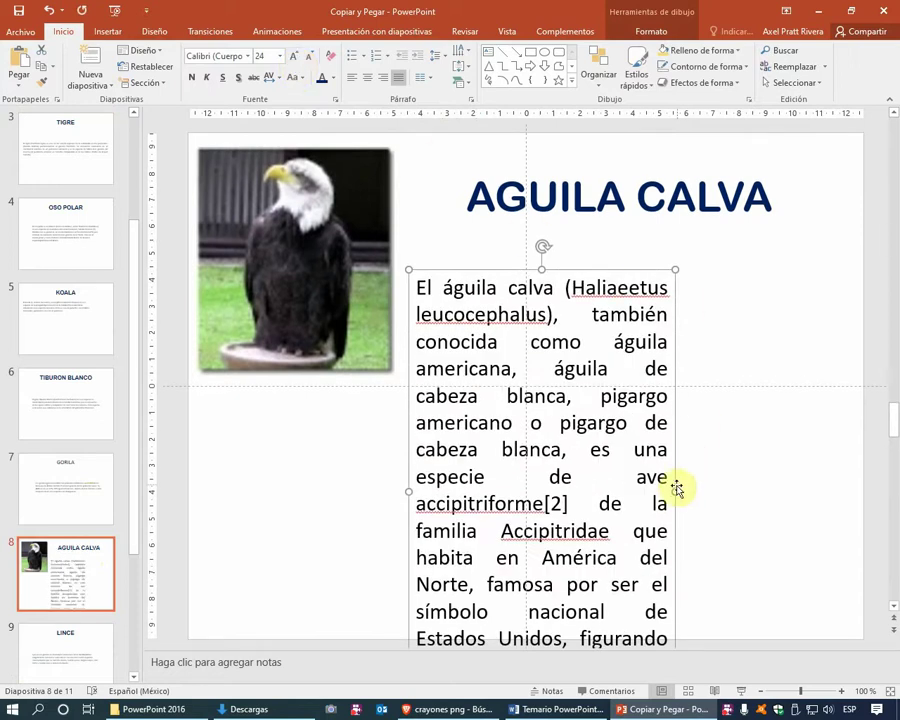
mouse_move(675, 493)
left_mouse_down()
mouse_move(797, 478)
mouse_move(849, 447)
left_mouse_up()
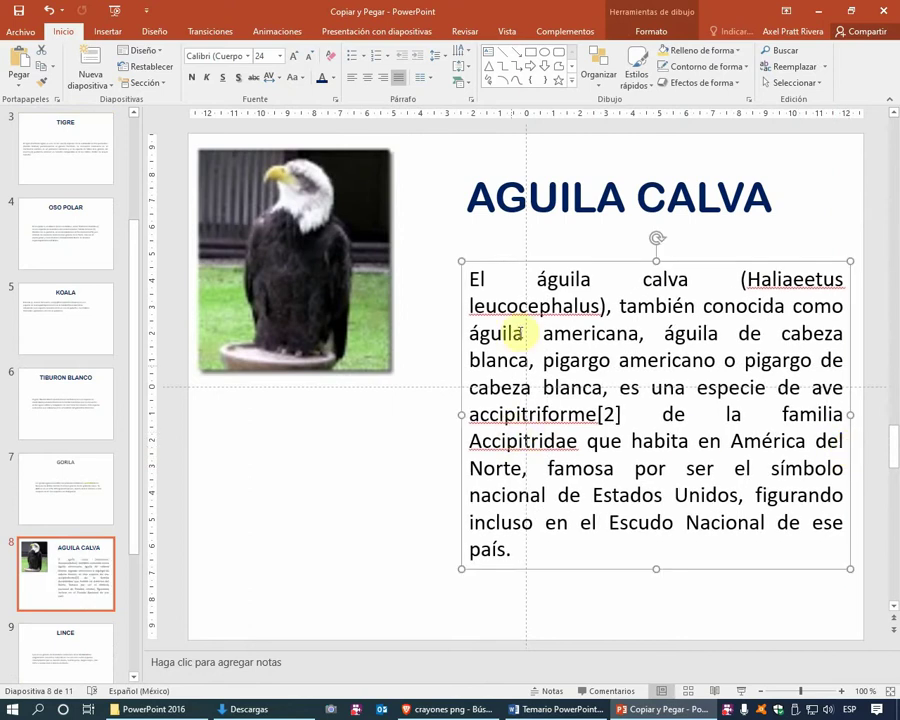
Nudge the AGUILA CALVA title up and right, shift the description left, and lower the eagle photo beside it.
left_click(558, 222)
left_click_drag(554, 238, 574, 226)
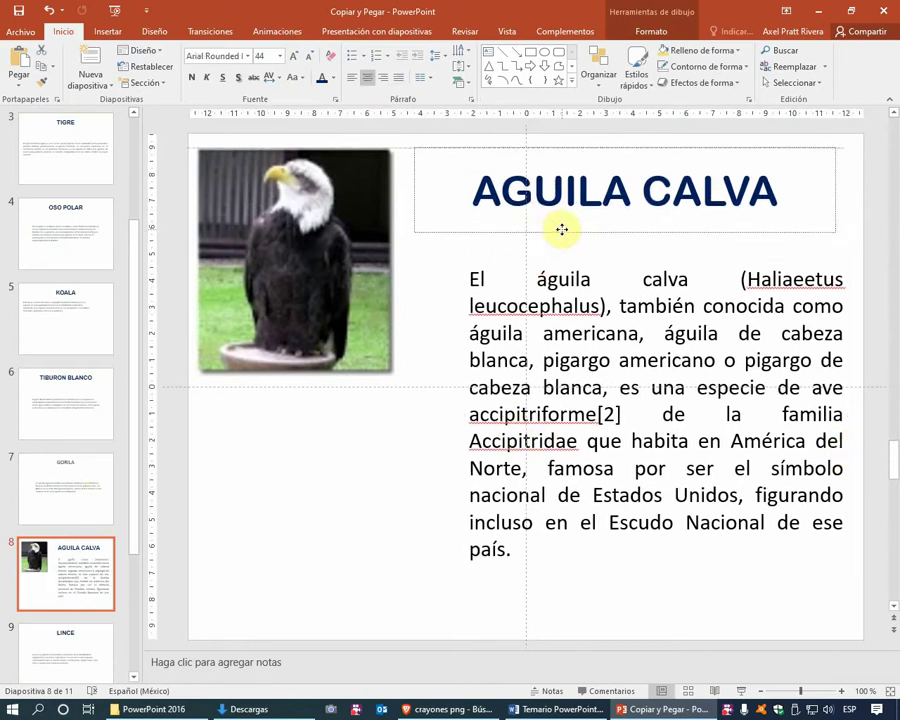
left_click(547, 281)
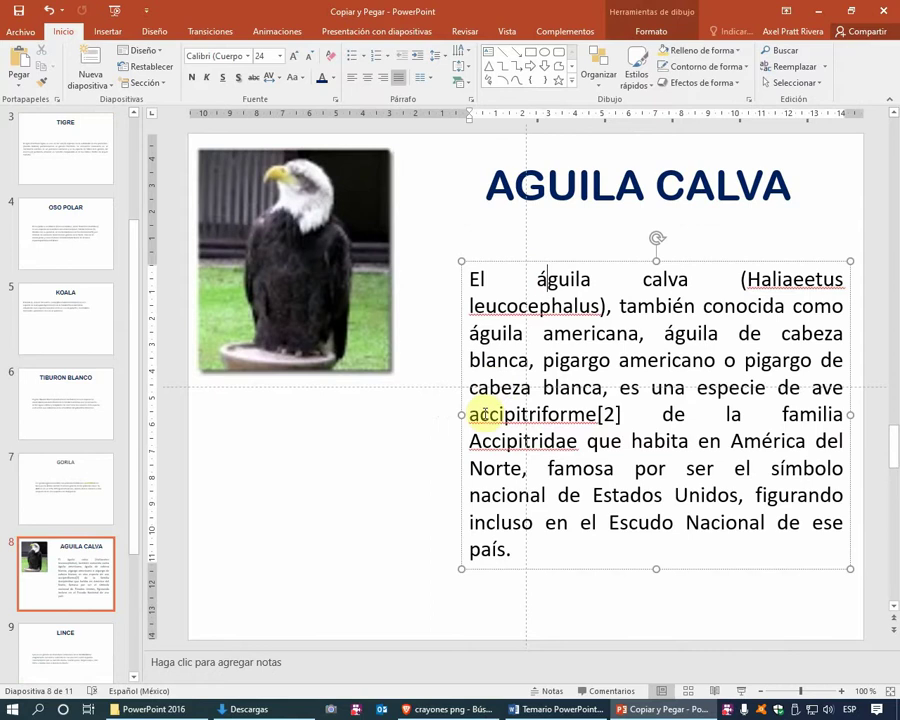
left_click_drag(462, 378, 447, 376)
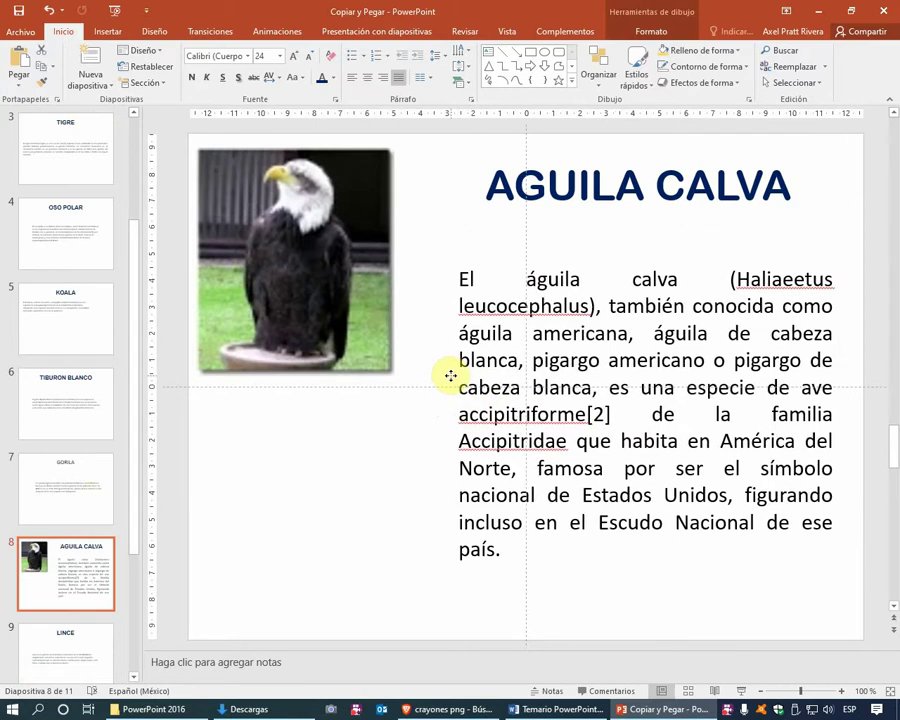
left_click_drag(336, 315, 348, 441)
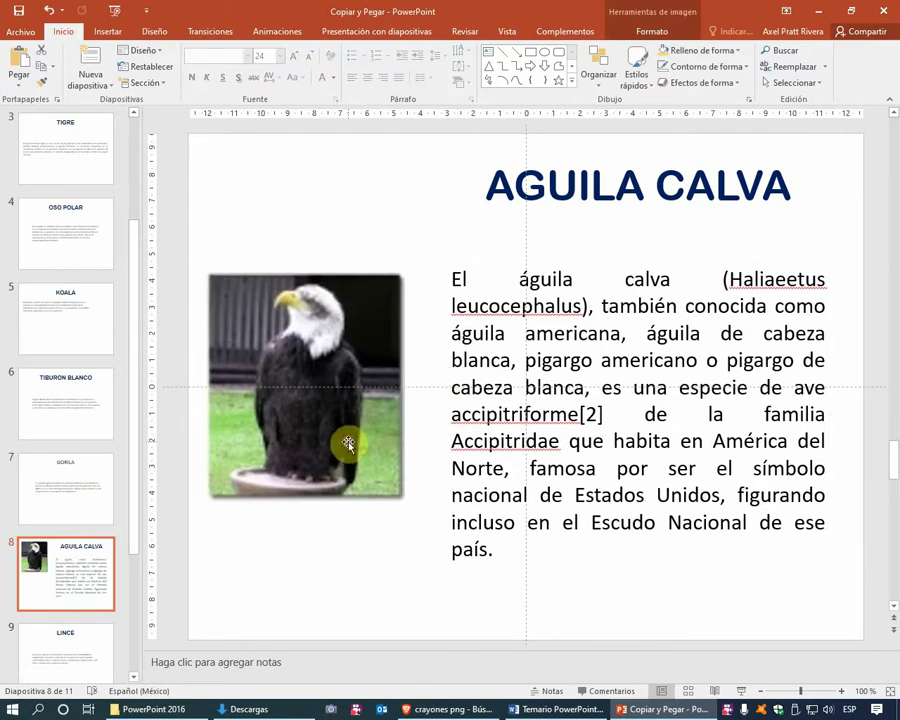
left_click(375, 232)
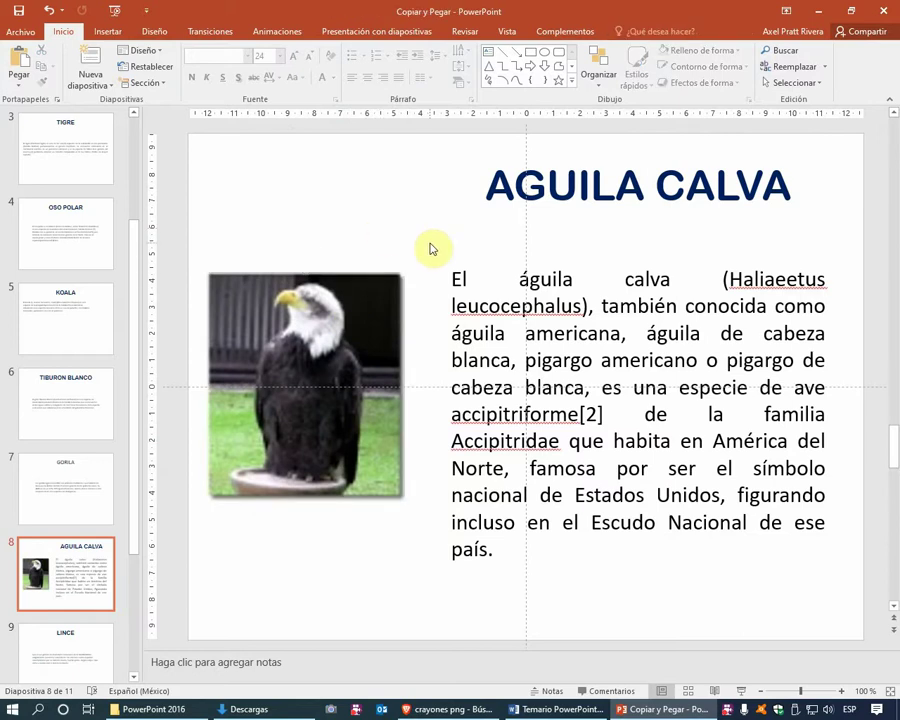
Select the whole eagle description box and choose Century Gothic from the font list.
left_click(516, 279)
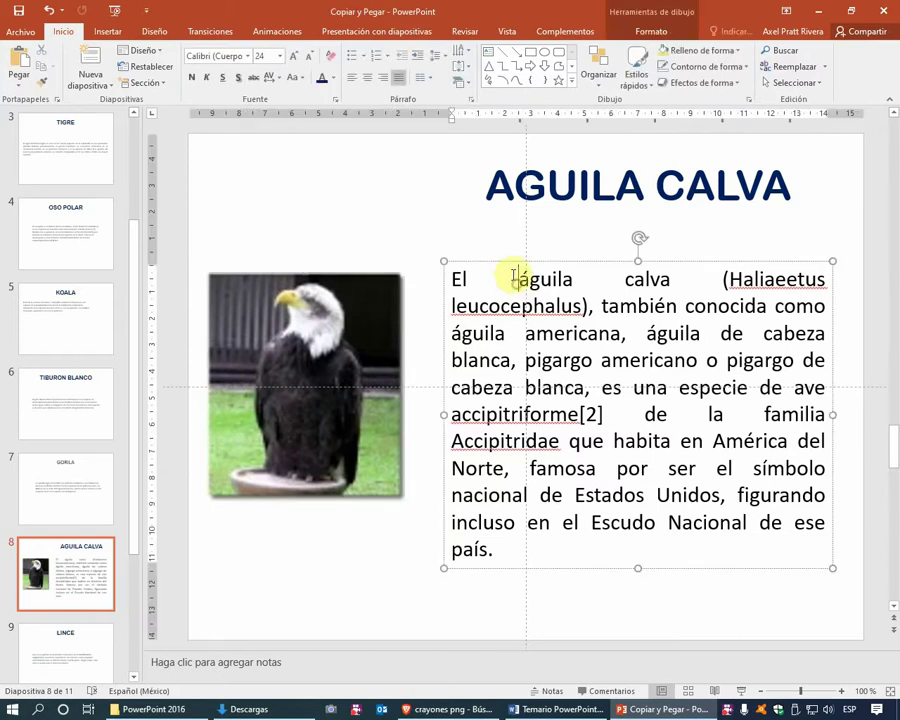
left_click(509, 264)
left_click(248, 58)
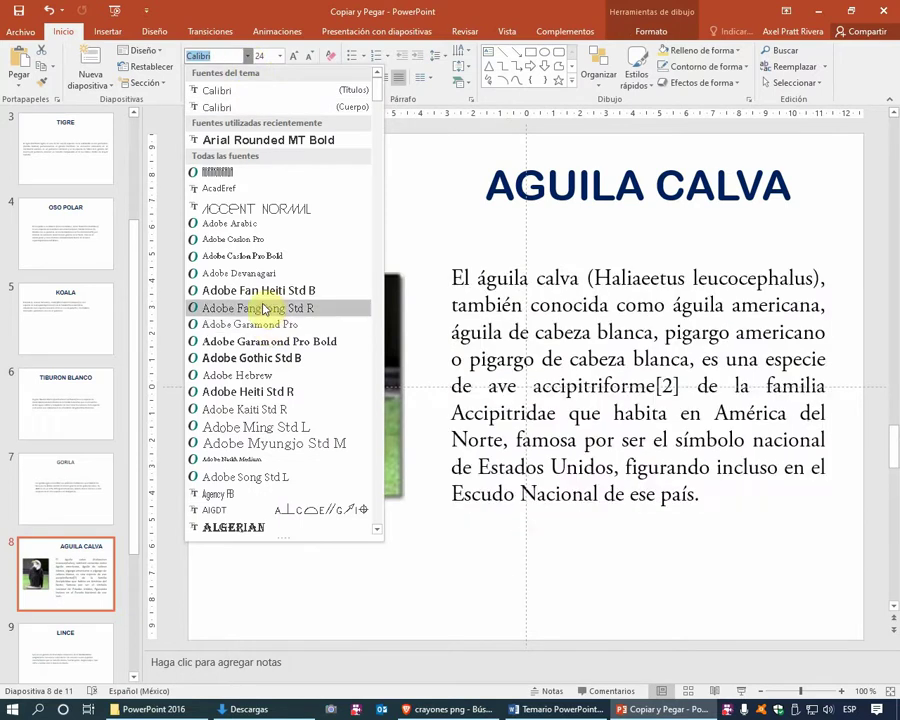
scroll(255, 340, "down", 1)
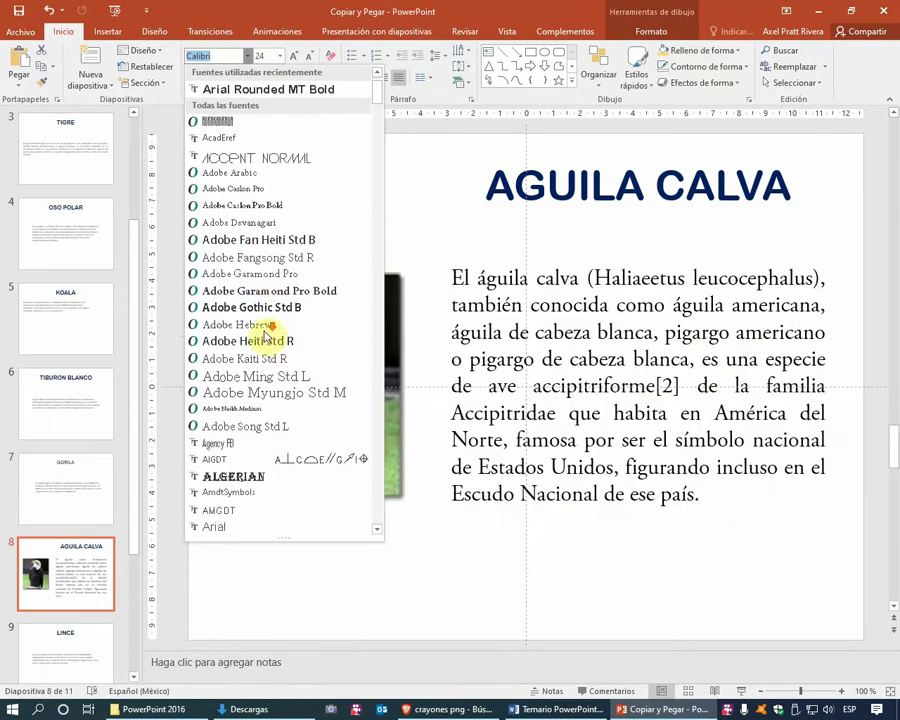
scroll(260, 358, "down", 3)
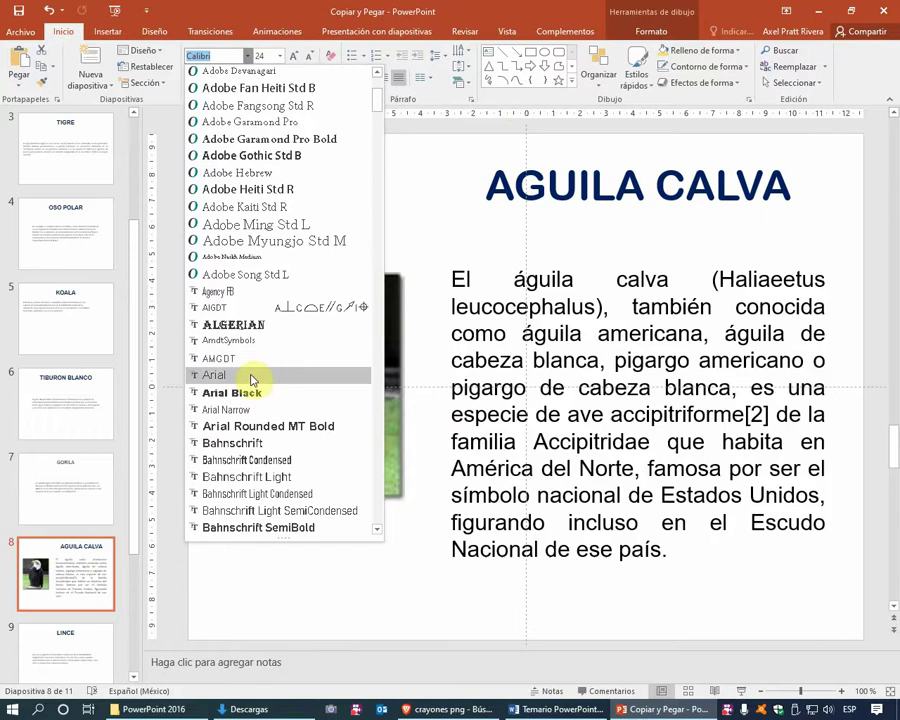
scroll(252, 380, "down", 2)
scroll(252, 380, "down", 2)
scroll(252, 380, "down", 4)
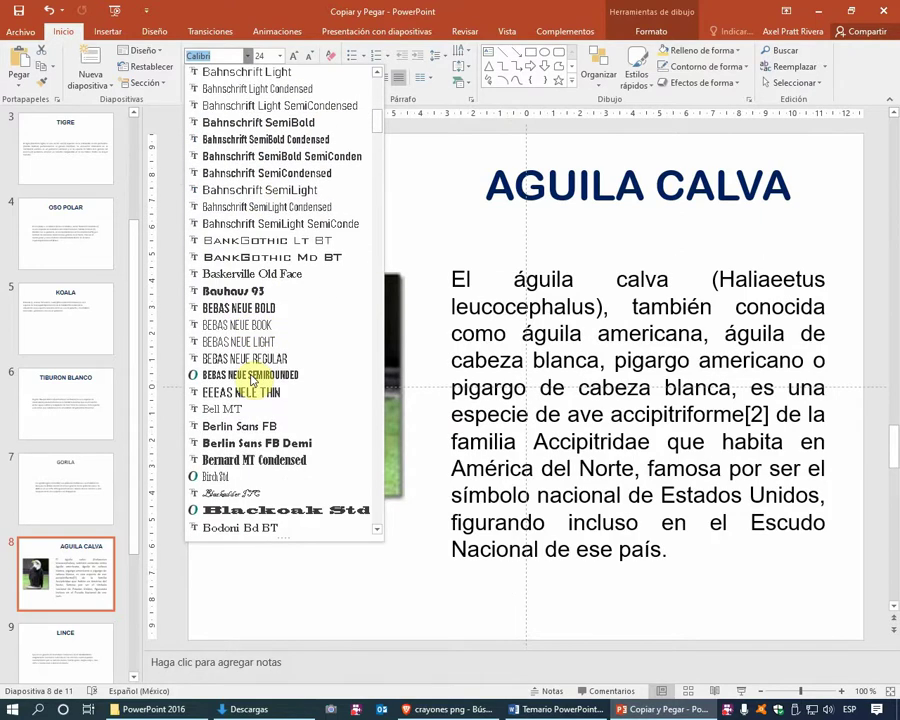
scroll(251, 381, "down", 2)
scroll(251, 381, "down", 5)
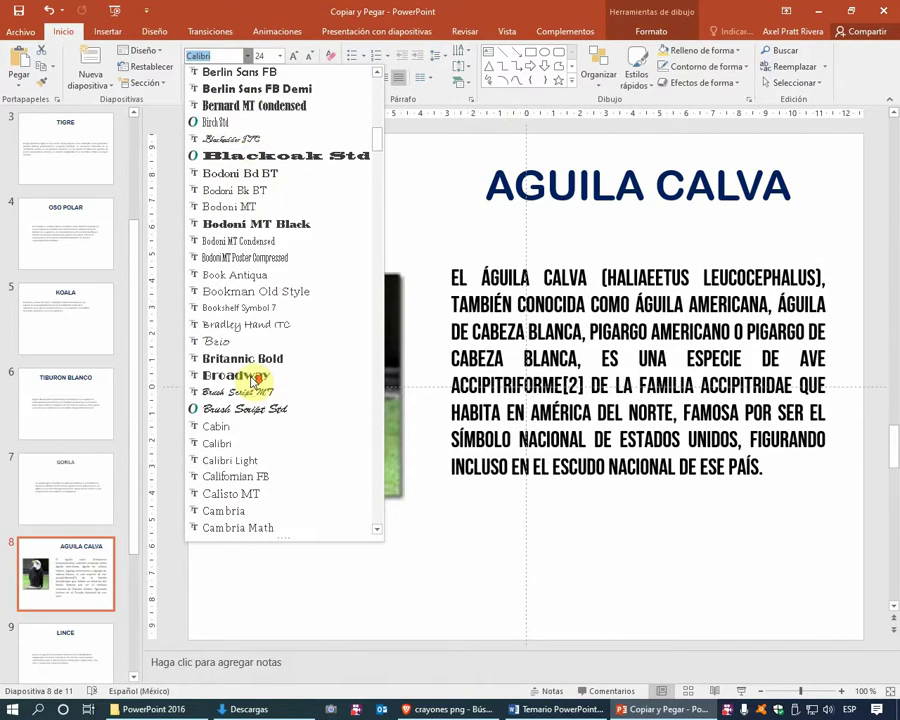
scroll(251, 381, "down", 4)
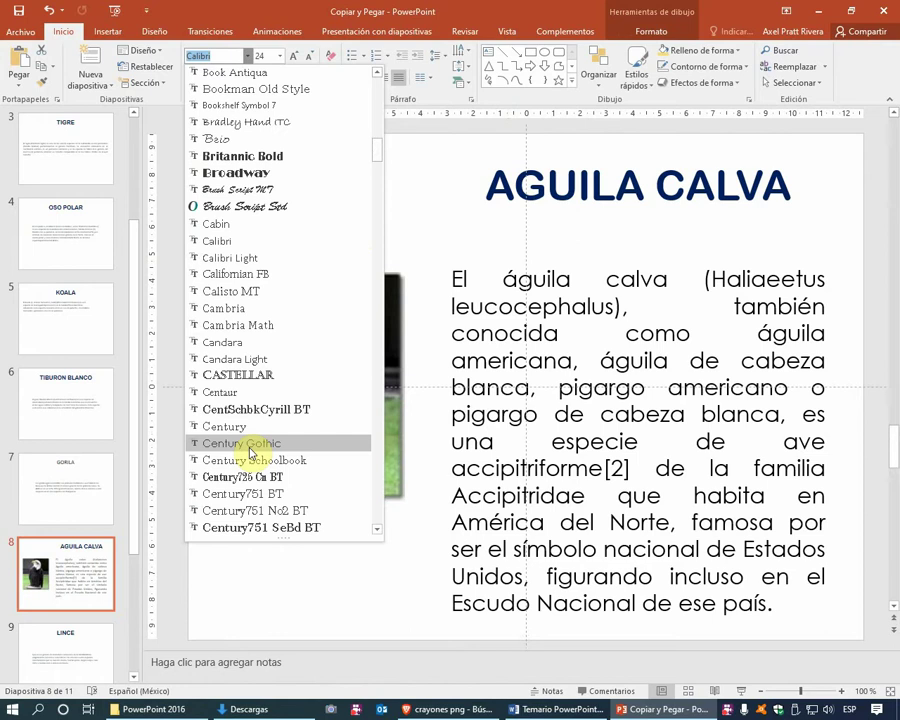
left_click(250, 453)
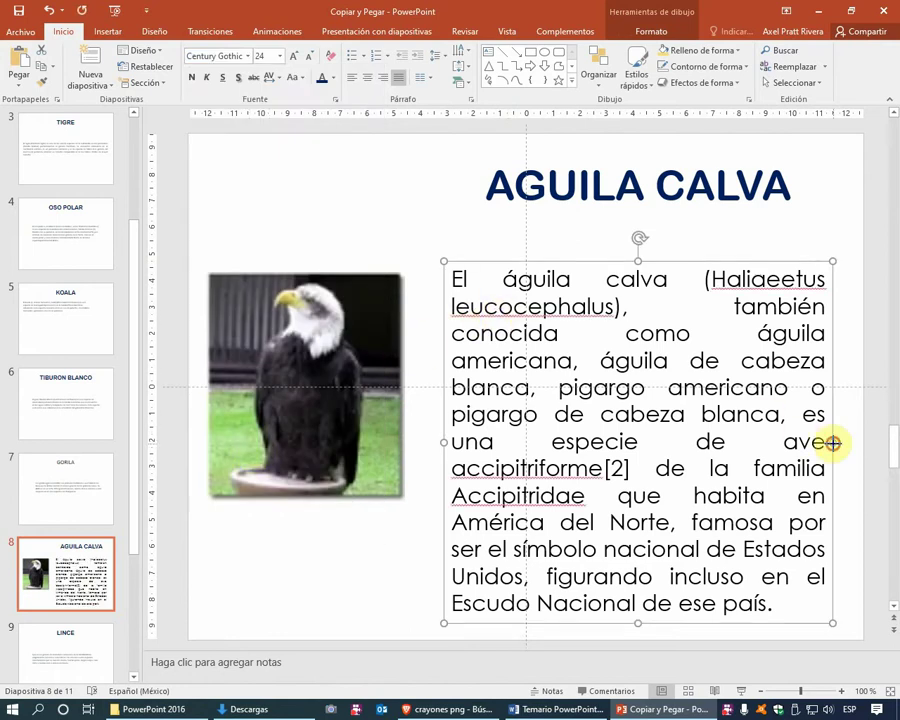
Narrow the eagle description box, move it up under the title, then widen it right and left toward the photo.
left_click_drag(833, 442, 782, 442)
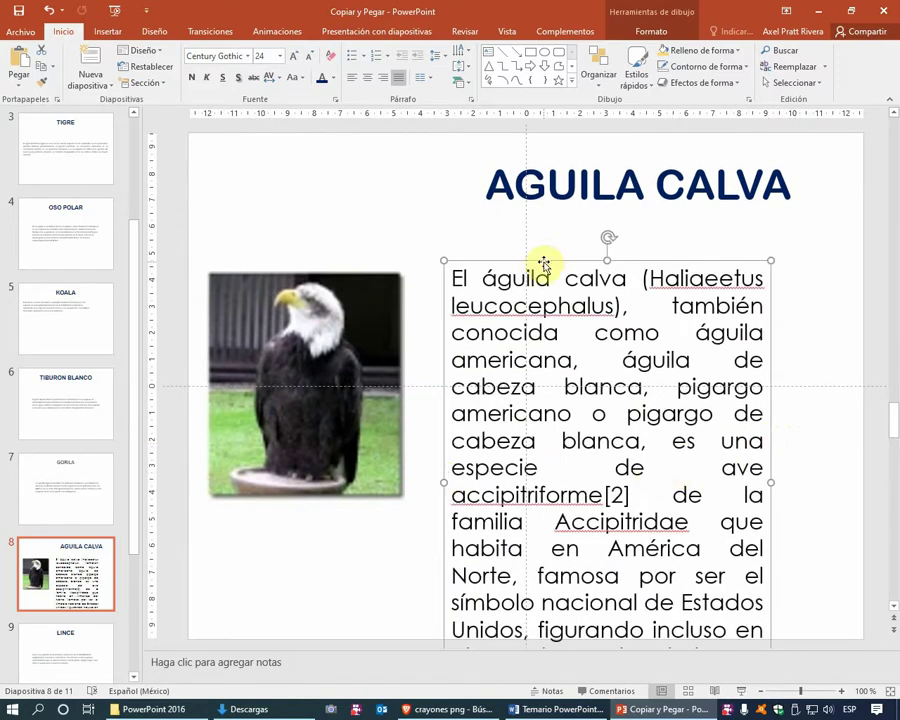
left_click_drag(543, 263, 573, 222)
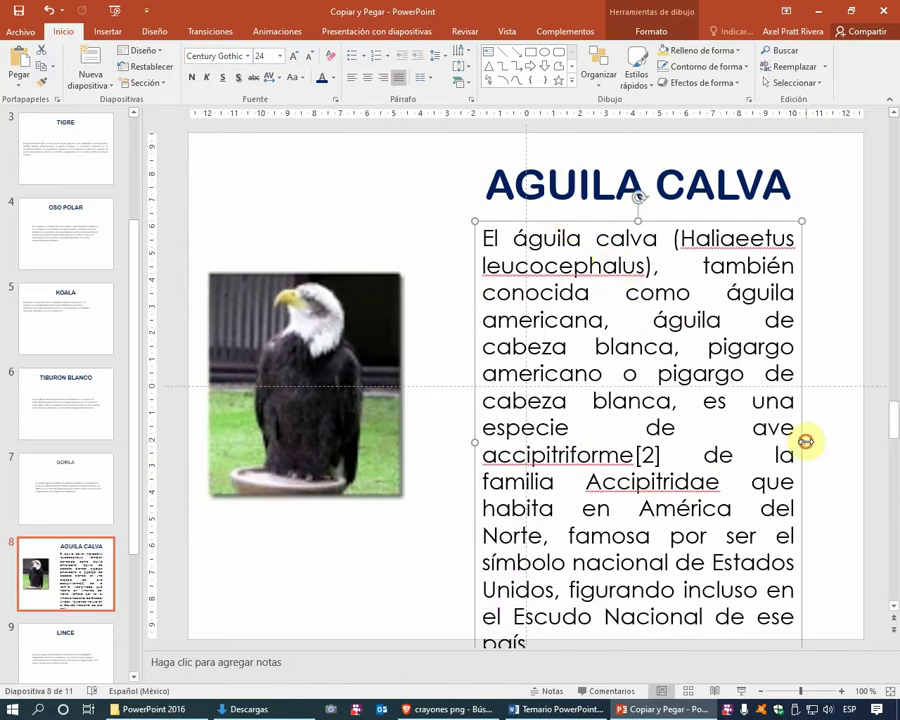
left_click_drag(805, 441, 848, 440)
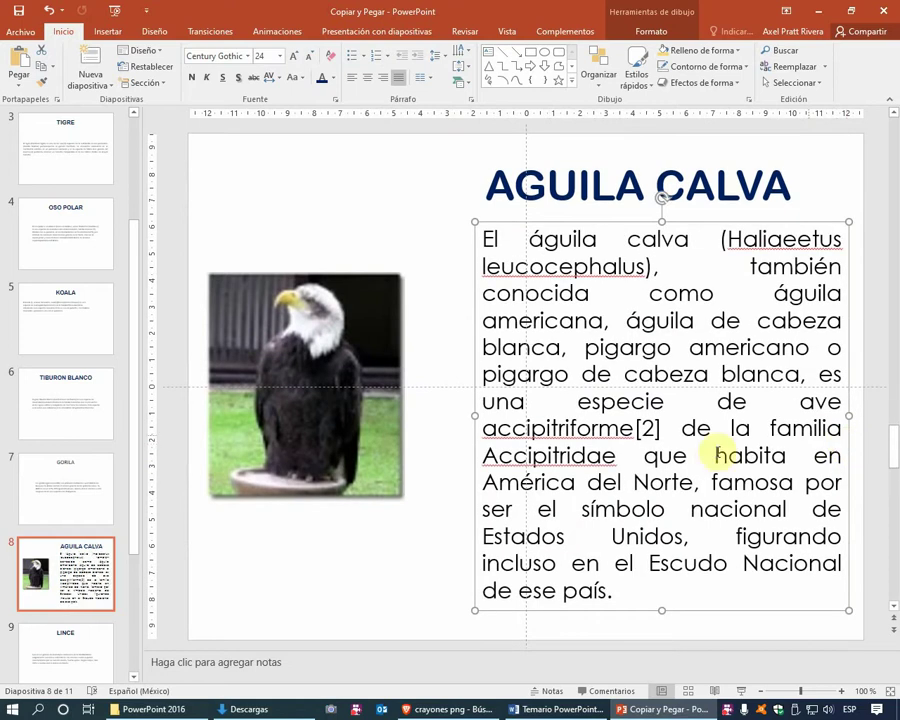
left_click_drag(471, 412, 449, 402)
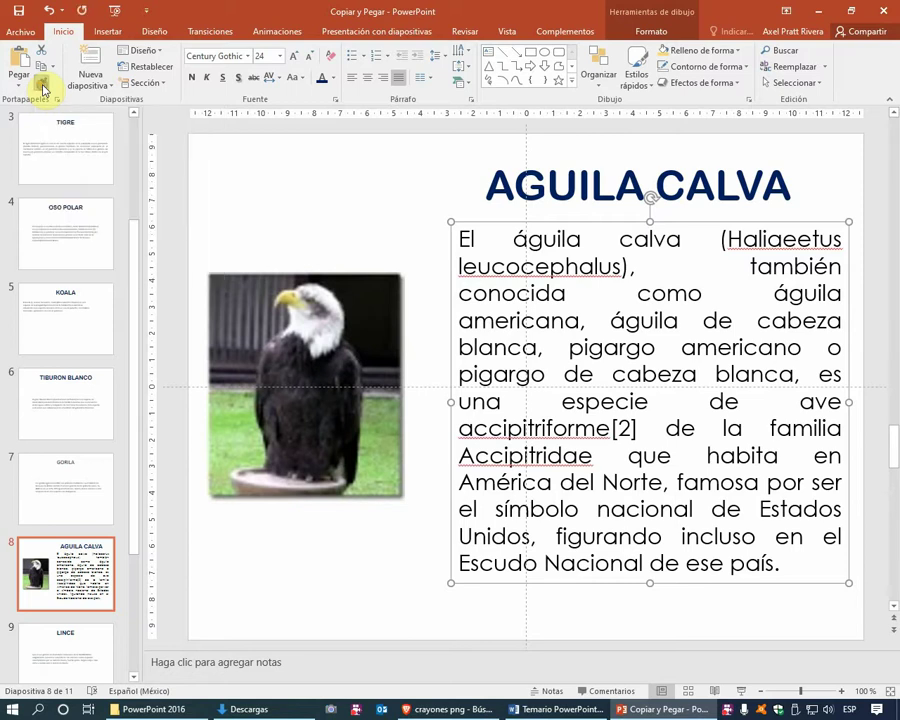
Paint the eagle text formatting onto the Oso Panda, Lince, Gorila and Tiburon Blanco descriptions.
scroll(35, 600, "down", 3)
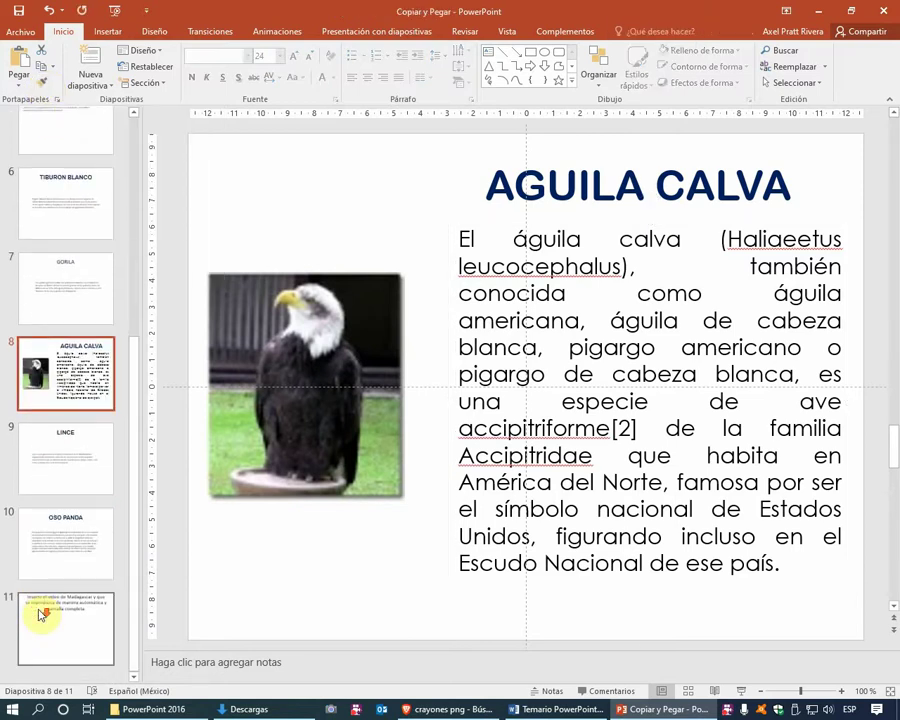
left_click(54, 530)
left_click(313, 441)
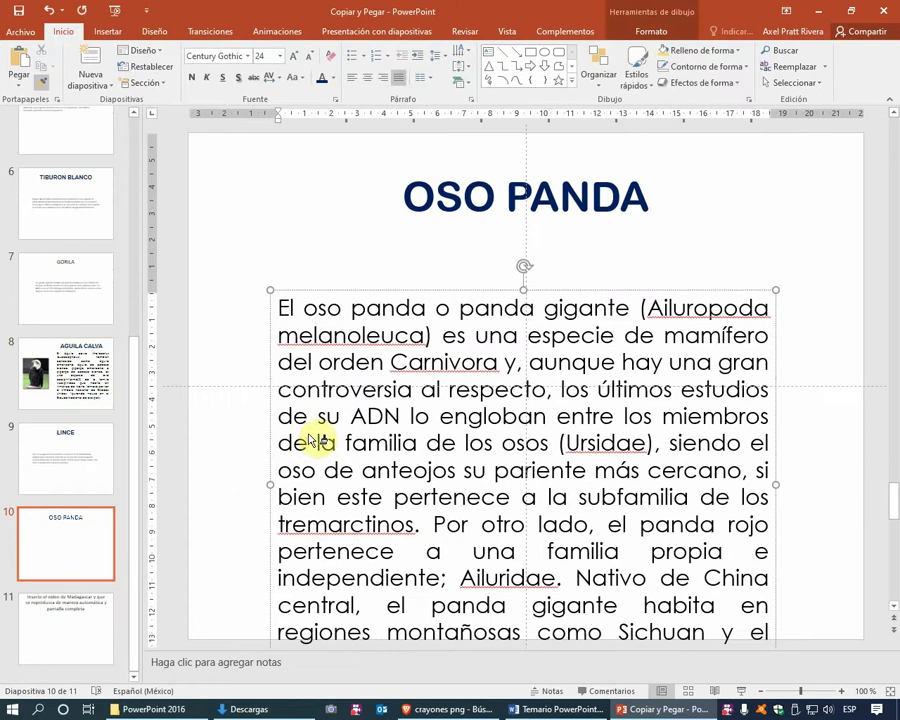
left_click(70, 479)
left_click(321, 418)
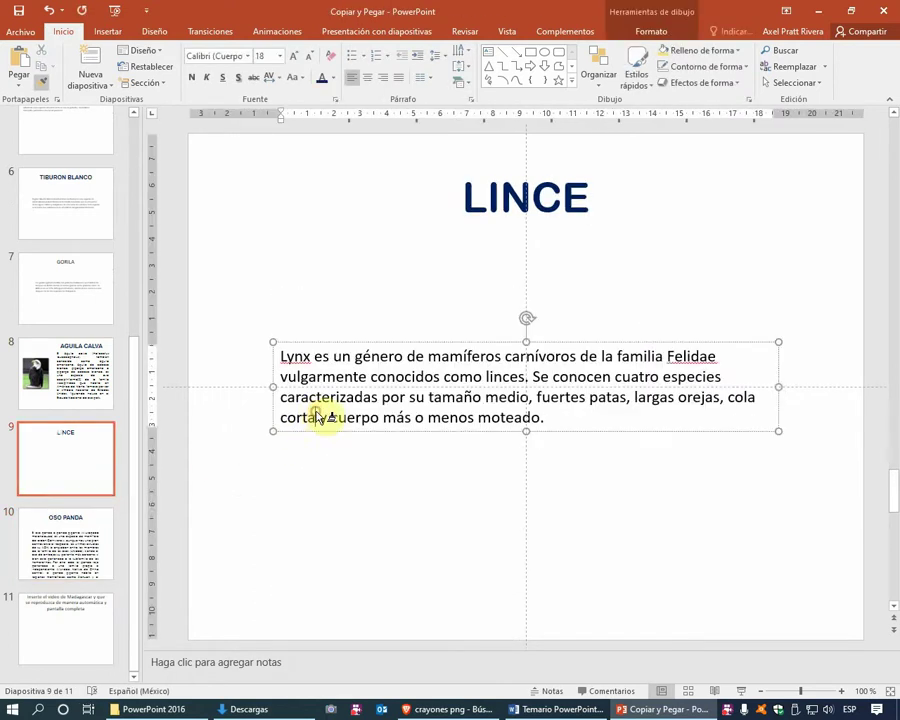
left_click(82, 320)
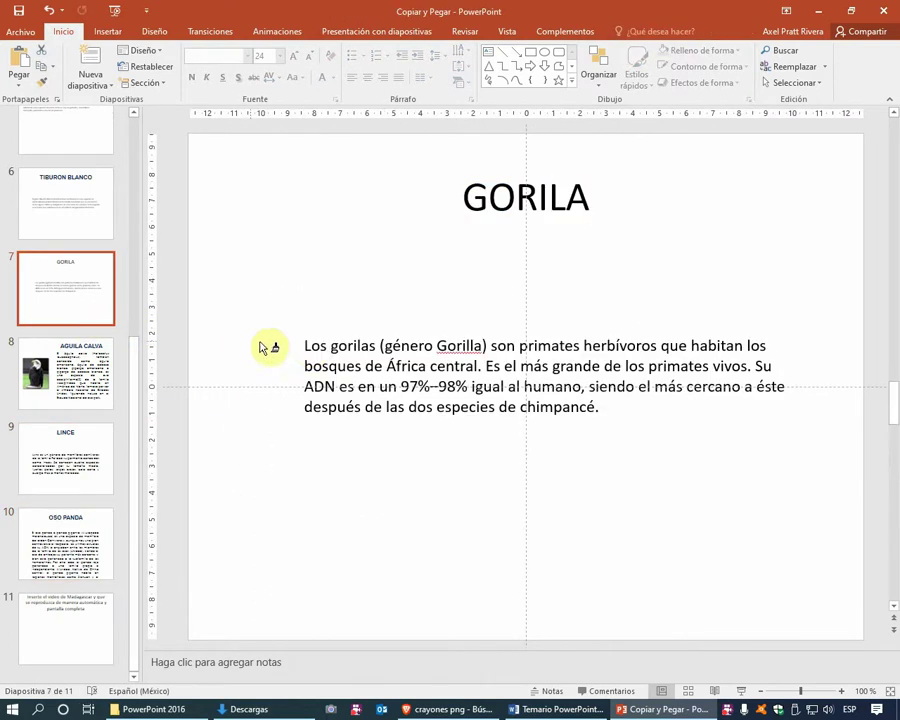
left_click(335, 348)
scroll(85, 295, "up", 1)
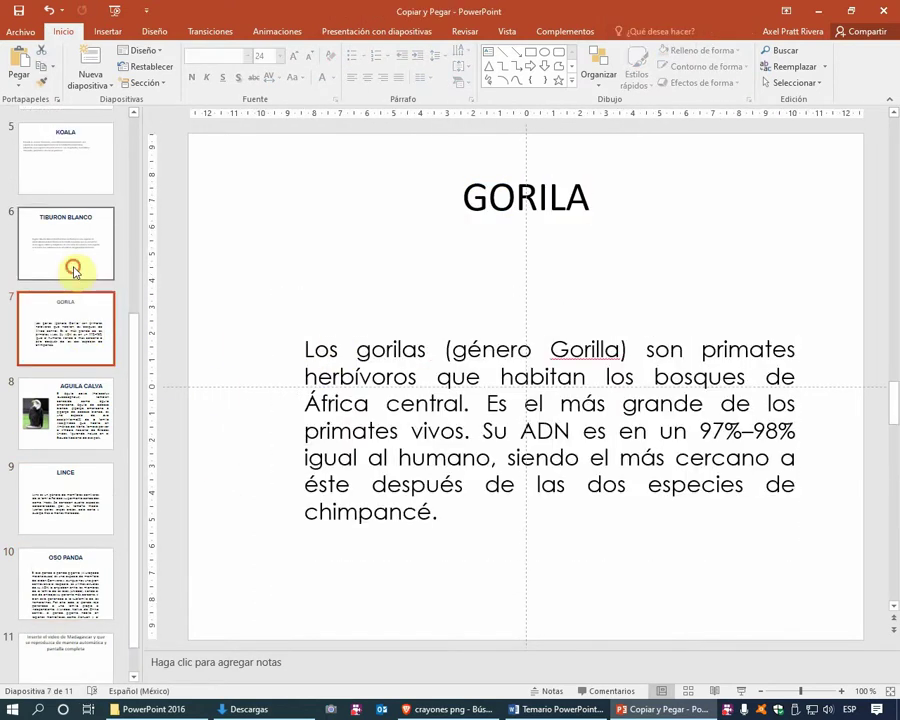
left_click(72, 262)
left_click(314, 355)
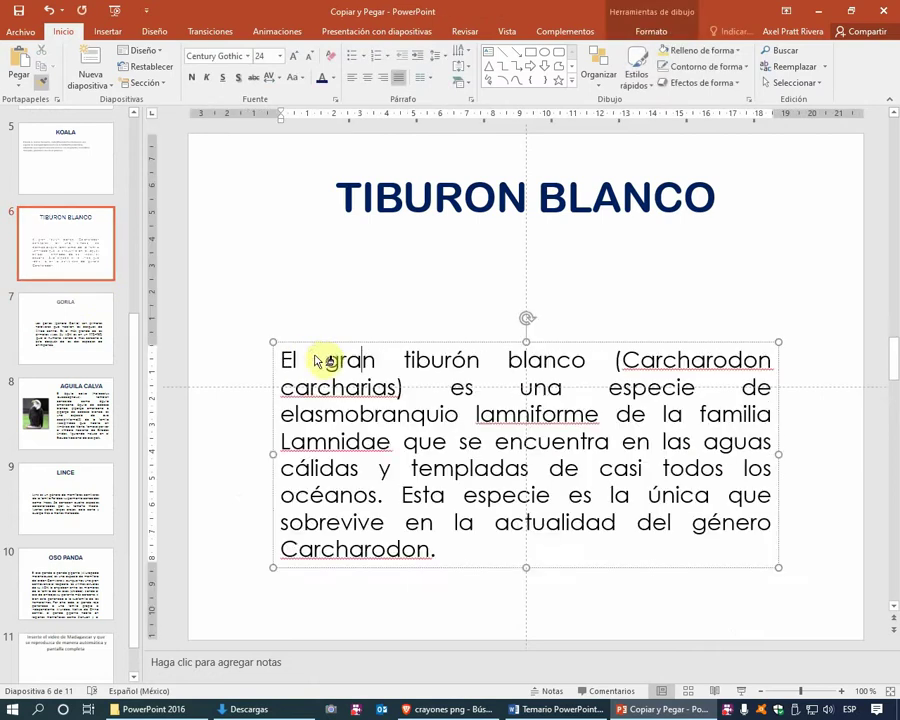
Apply the same justified Century Gothic formatting to the Koala, Oso Polar and Tigre descriptions.
scroll(74, 258, "up", 1)
left_click(72, 258)
left_click(301, 303)
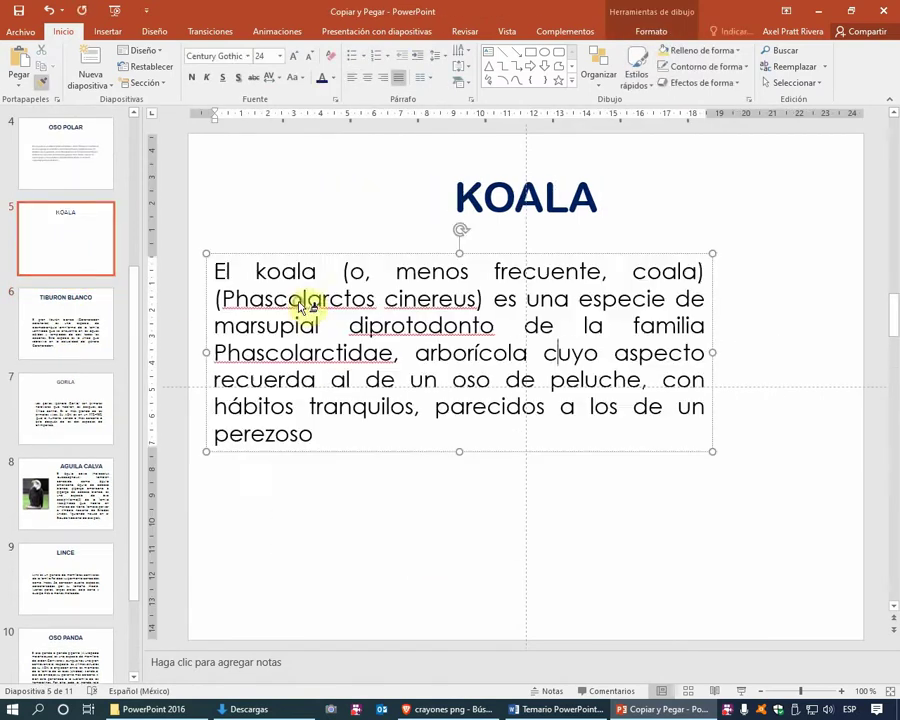
scroll(86, 253, "up", 1)
left_click(74, 206)
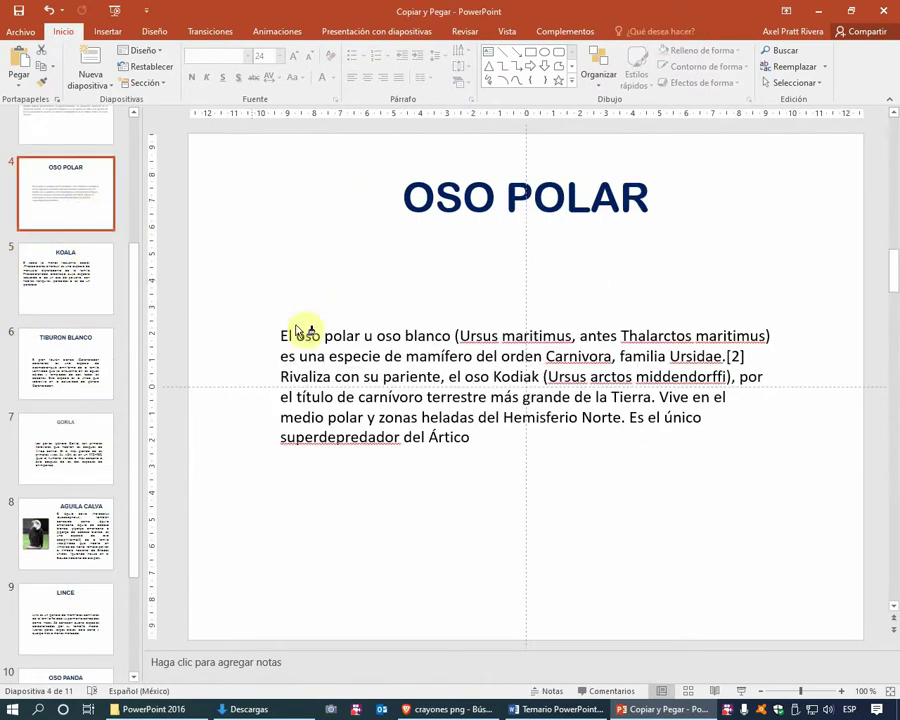
left_click(324, 344)
scroll(79, 228, "up", 2)
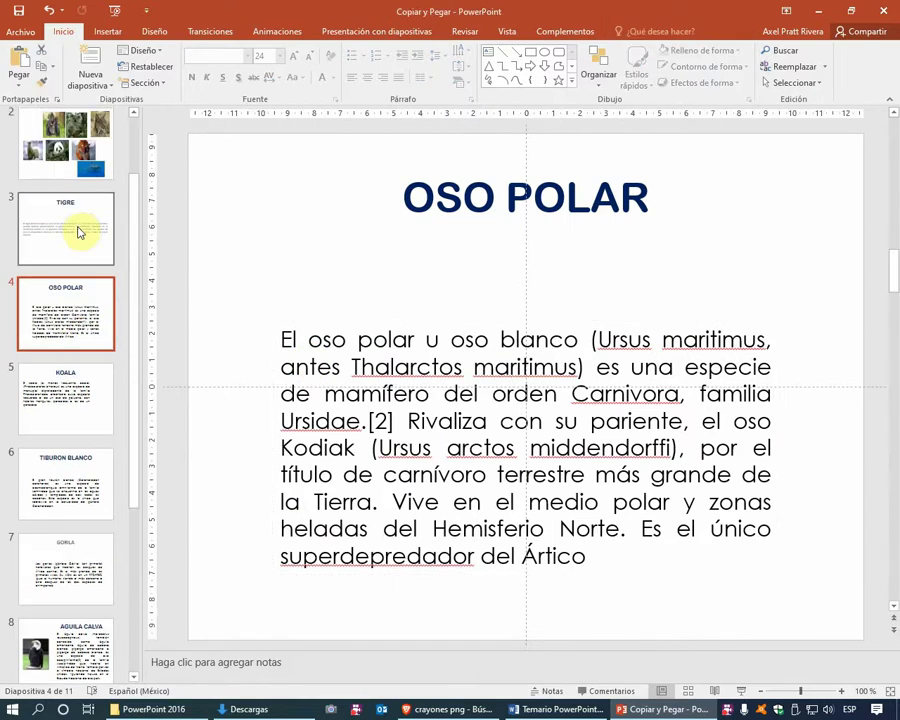
left_click(76, 232)
left_click(425, 388)
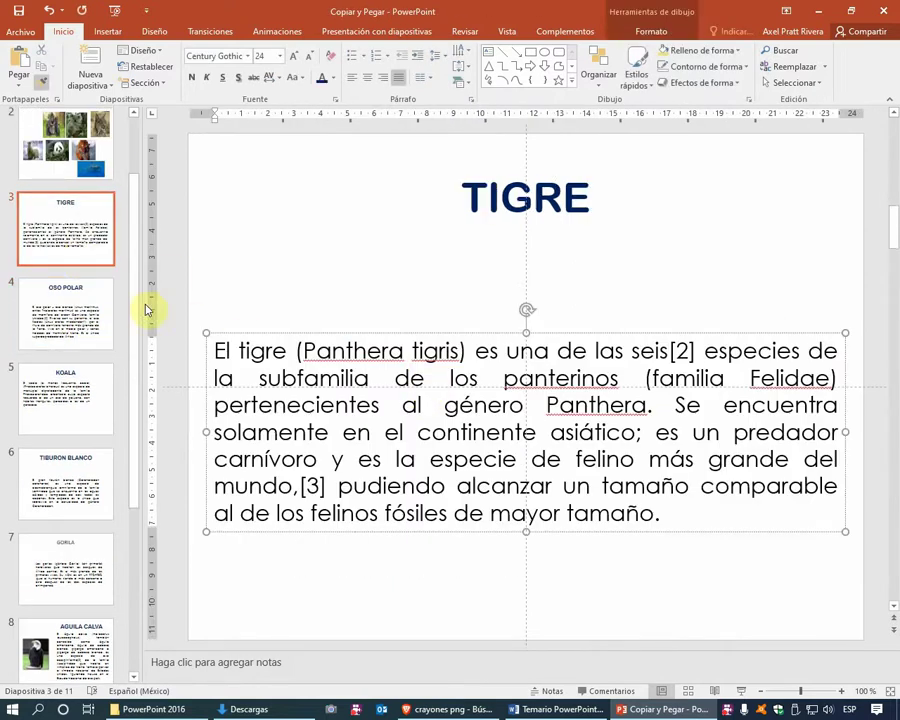
scroll(80, 252, "up", 1)
scroll(240, 300, "down", 1)
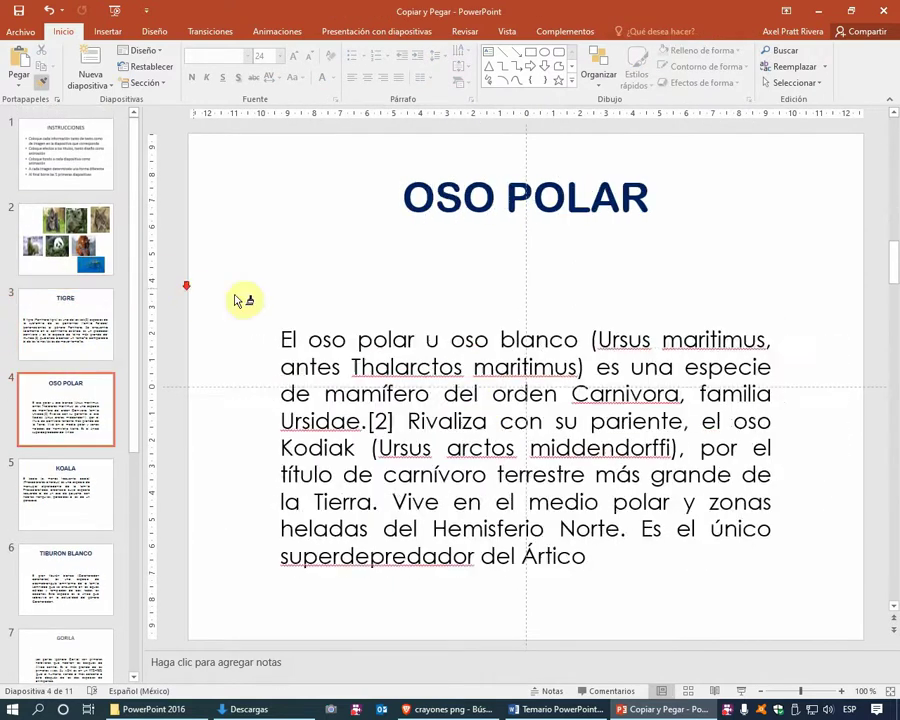
scroll(240, 300, "down", 1)
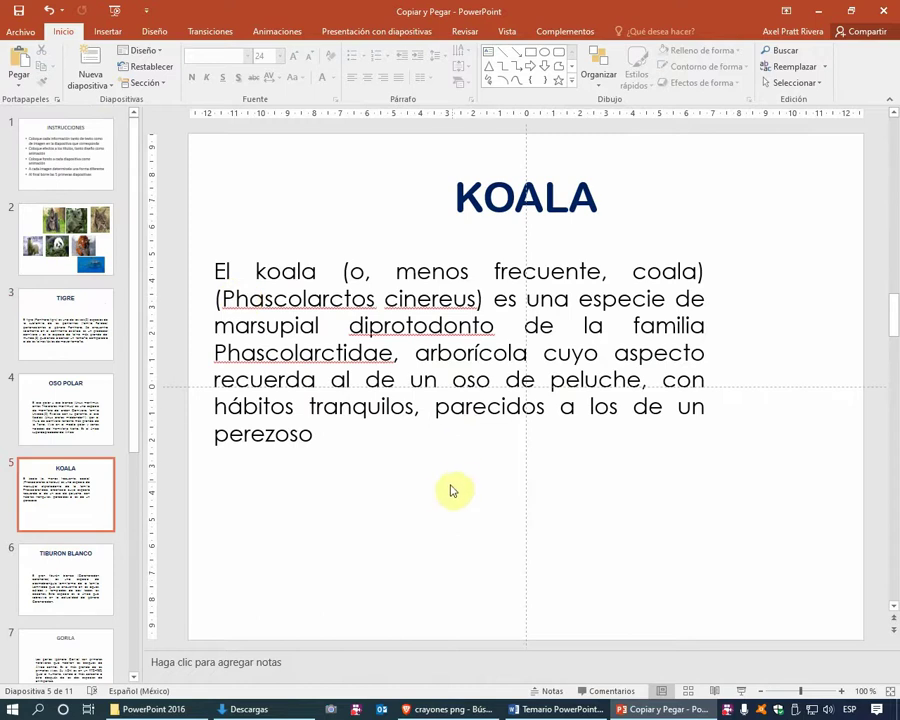
left_click(450, 398)
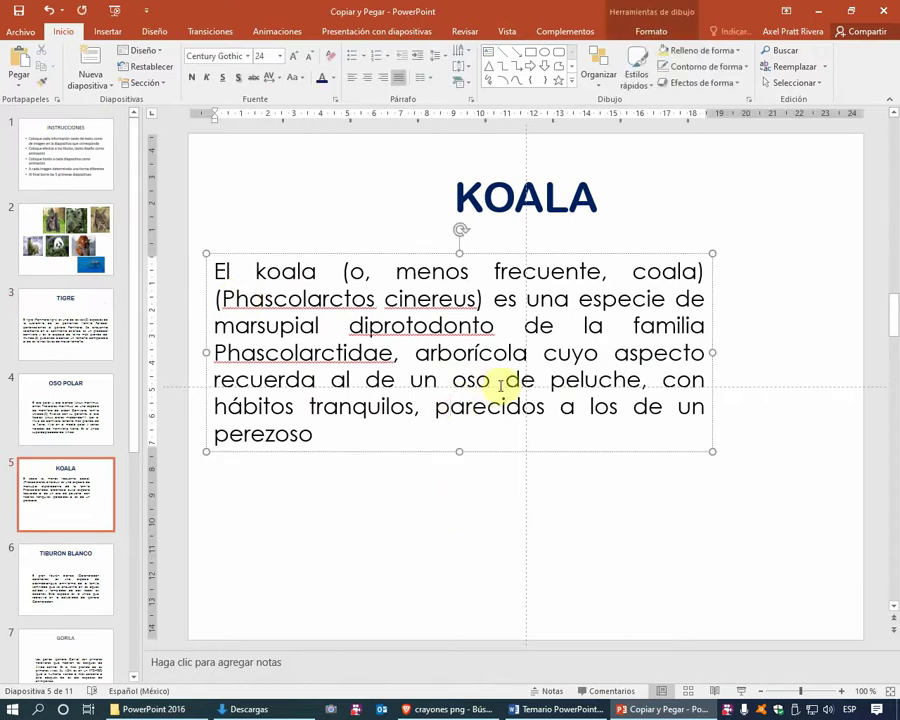
left_click(90, 245)
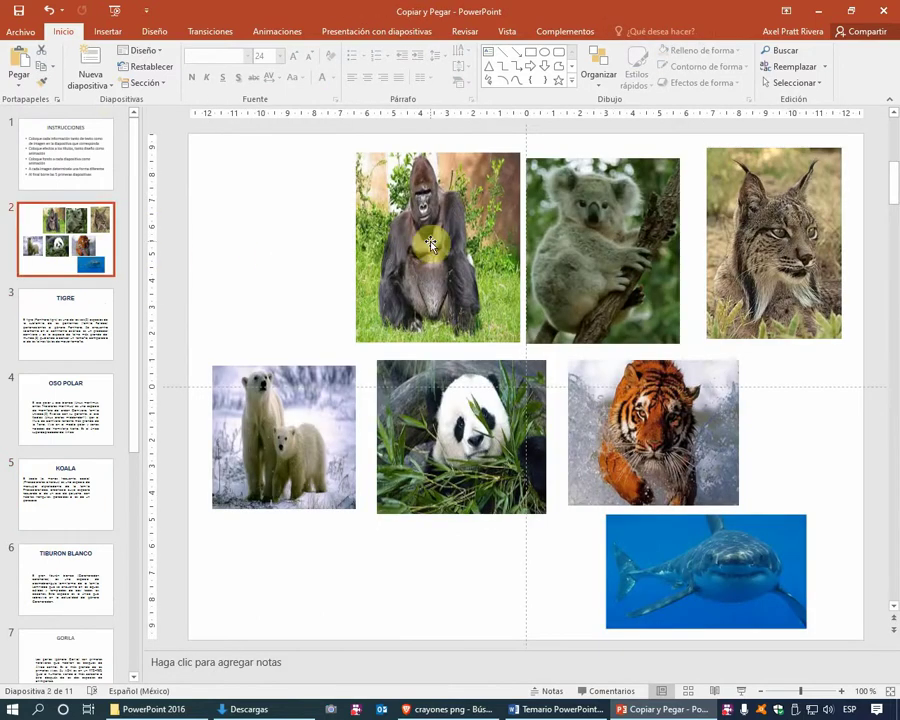
Cut the gorilla photo from the collage, then nudge the tiger photo down and select it with the Tigre text.
left_click(435, 242)
right_click(435, 240)
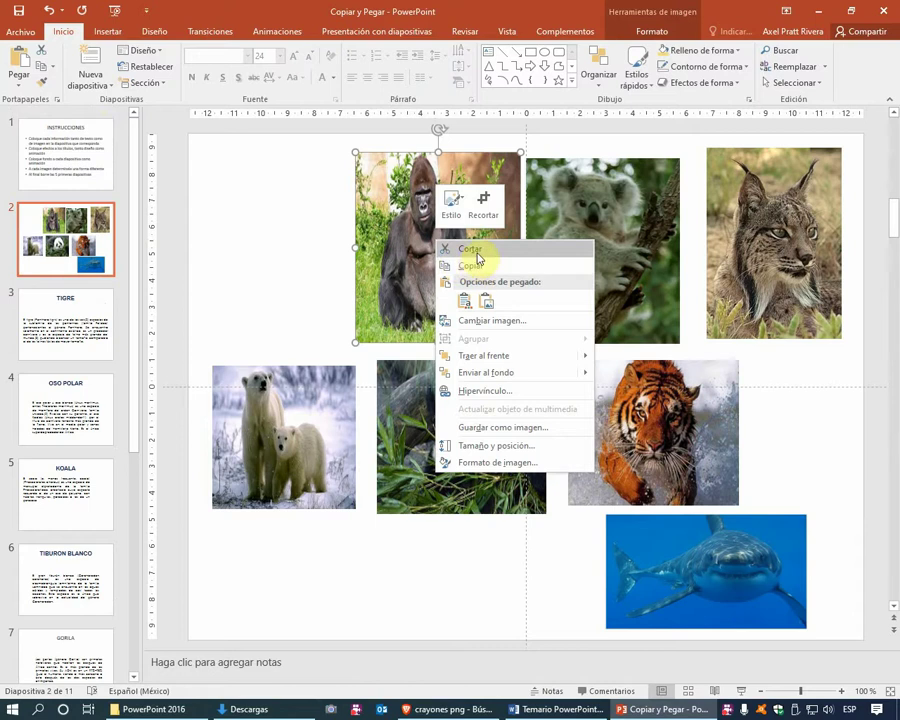
left_click(456, 250)
scroll(88, 450, "down", 3)
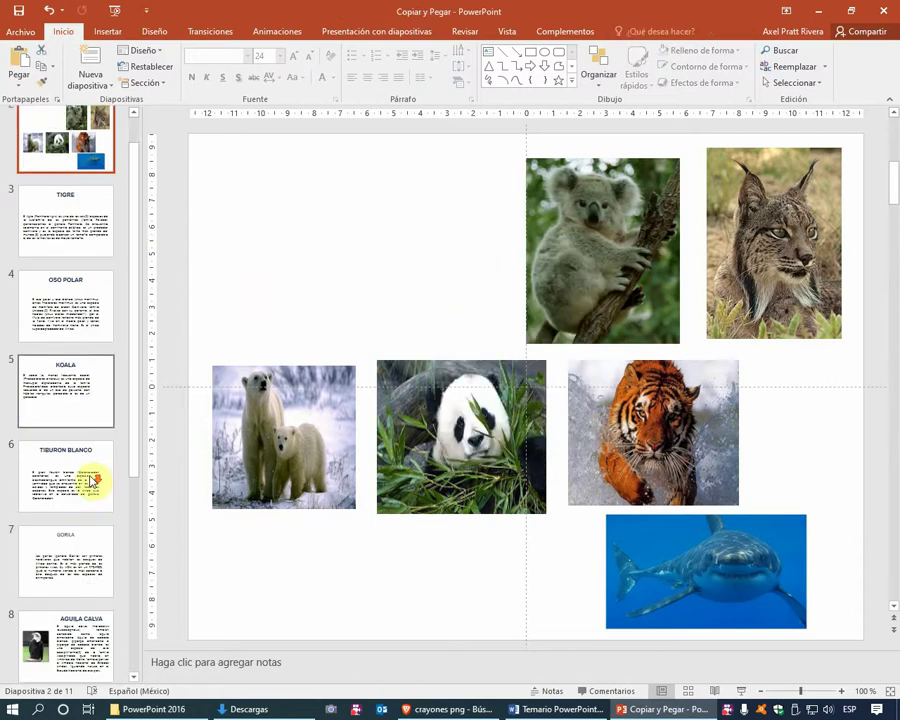
scroll(92, 490, "down", 2)
left_click(96, 495)
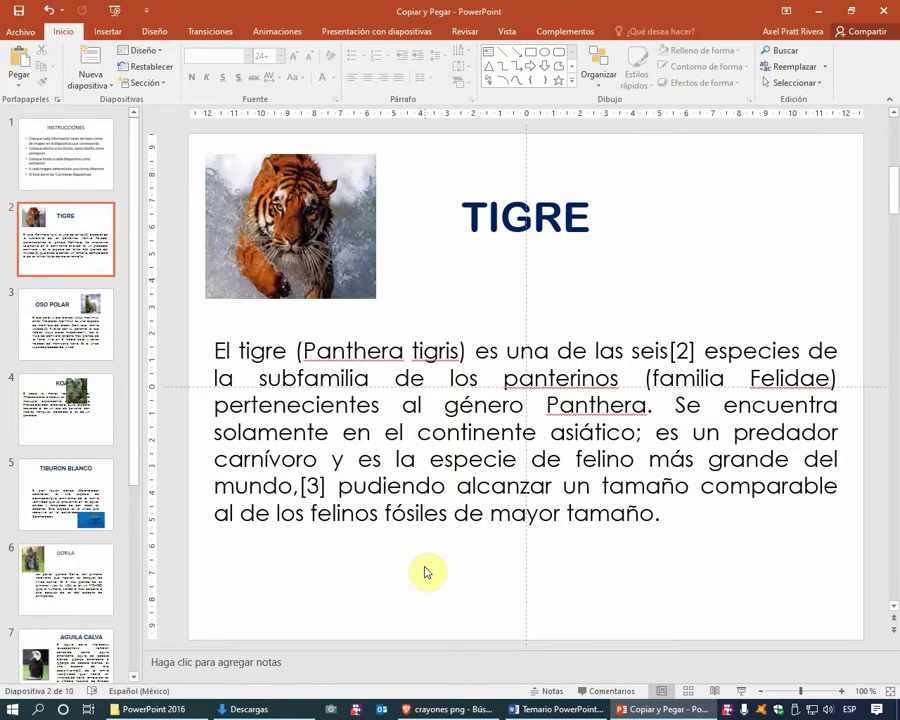
mouse_move(357, 209)
left_mouse_down()
mouse_move(366, 221)
mouse_move(358, 234)
left_mouse_up()
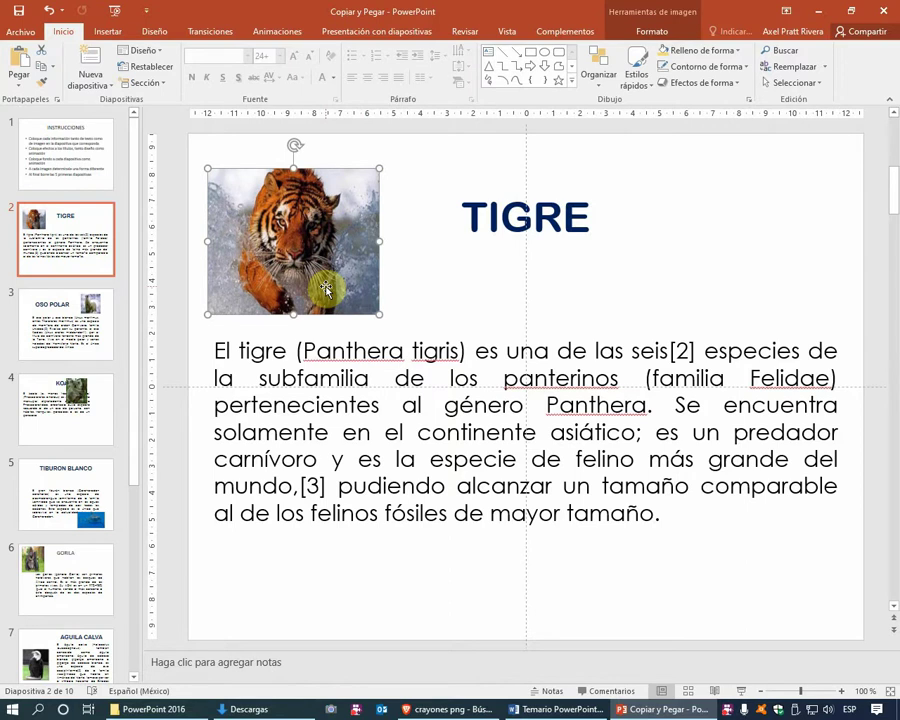
left_click(338, 349, "shift")
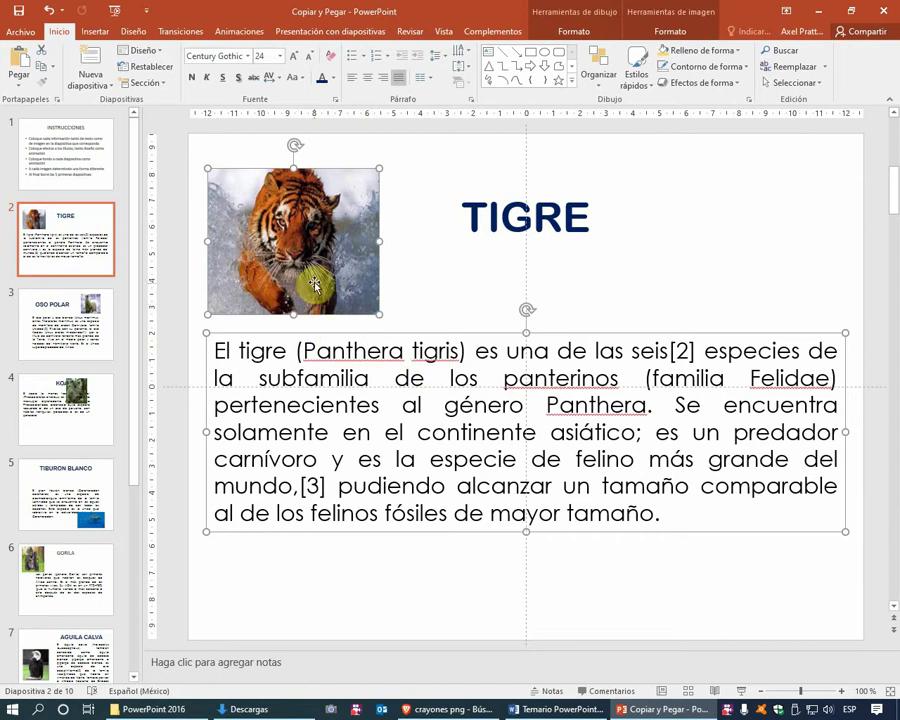
Left-align the tiger photo with the description and shrink the TIGRE title box to the photo's right.
left_click(668, 34)
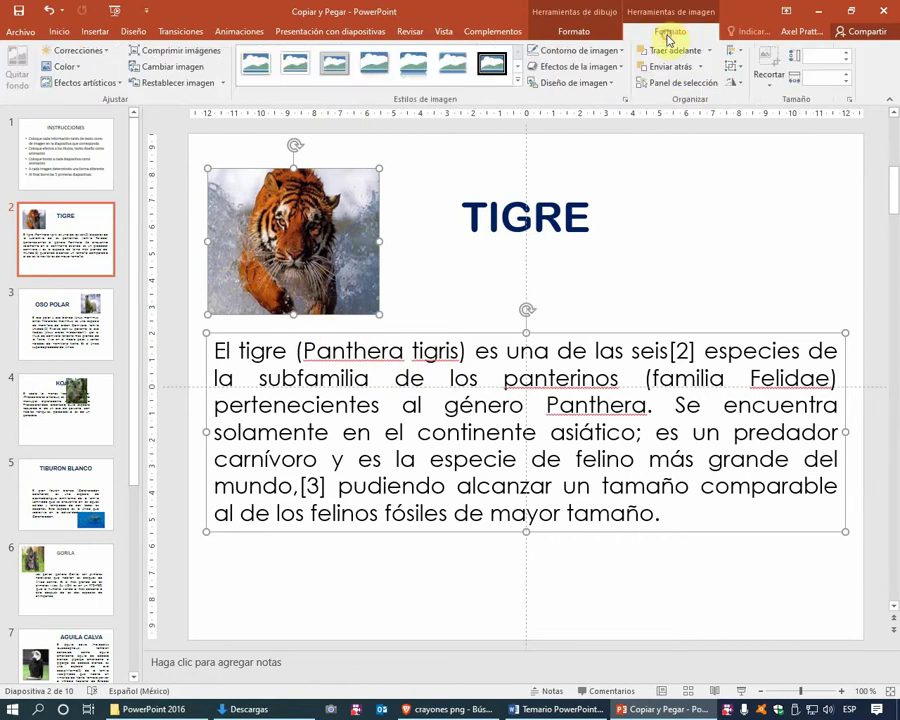
left_click(735, 55)
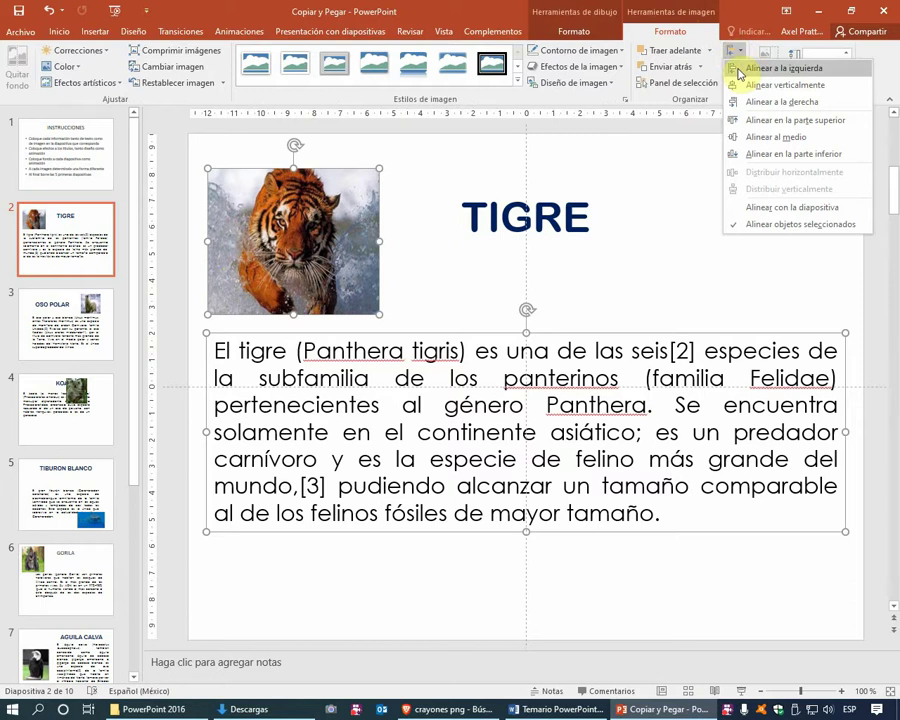
left_click(749, 70)
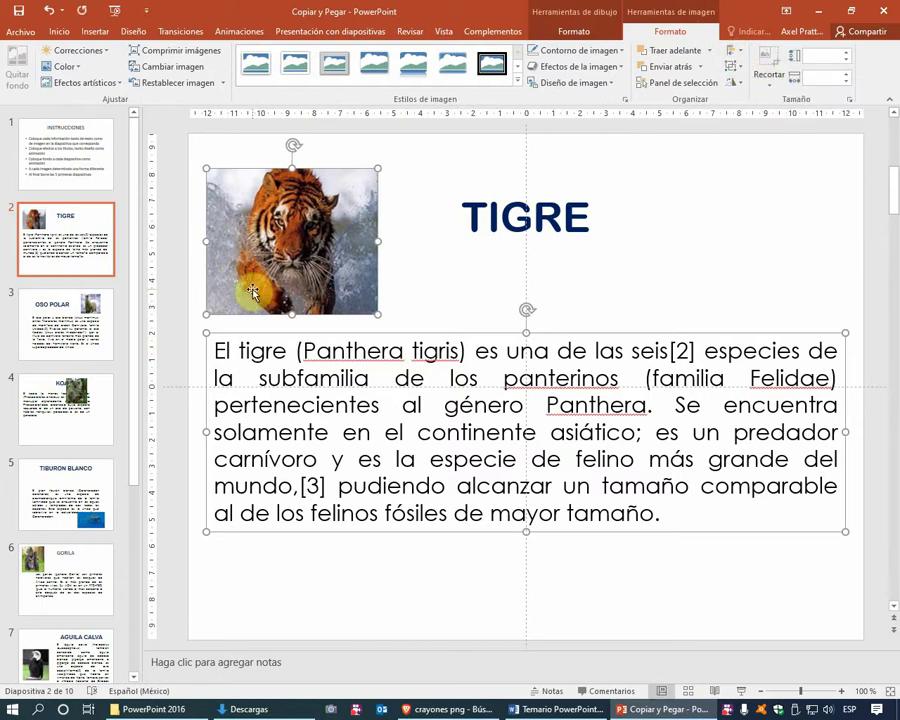
left_click(436, 287)
left_click(488, 225)
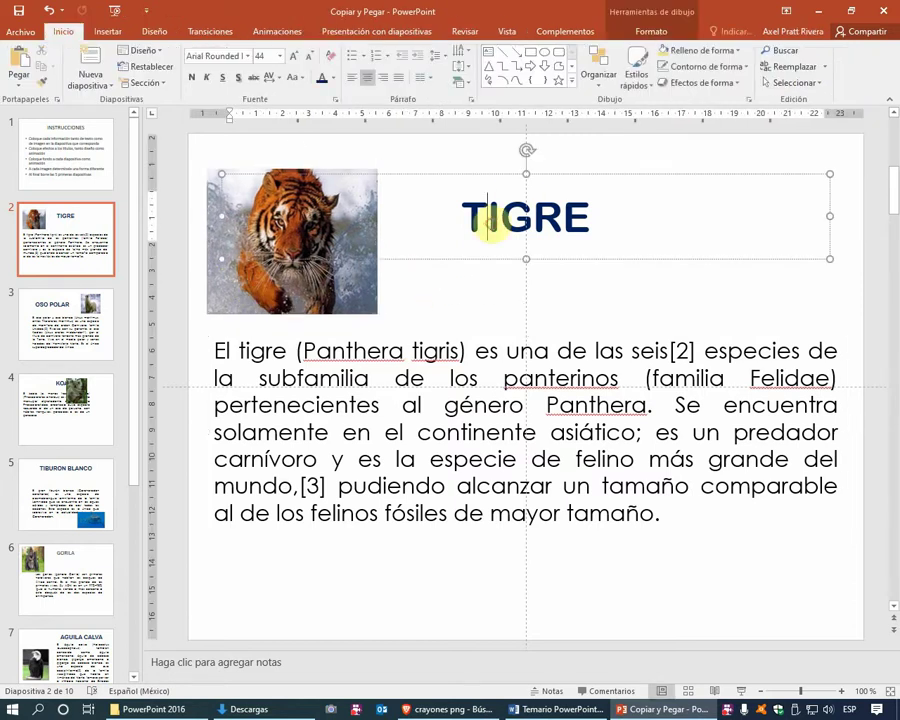
left_click_drag(221, 216, 370, 216)
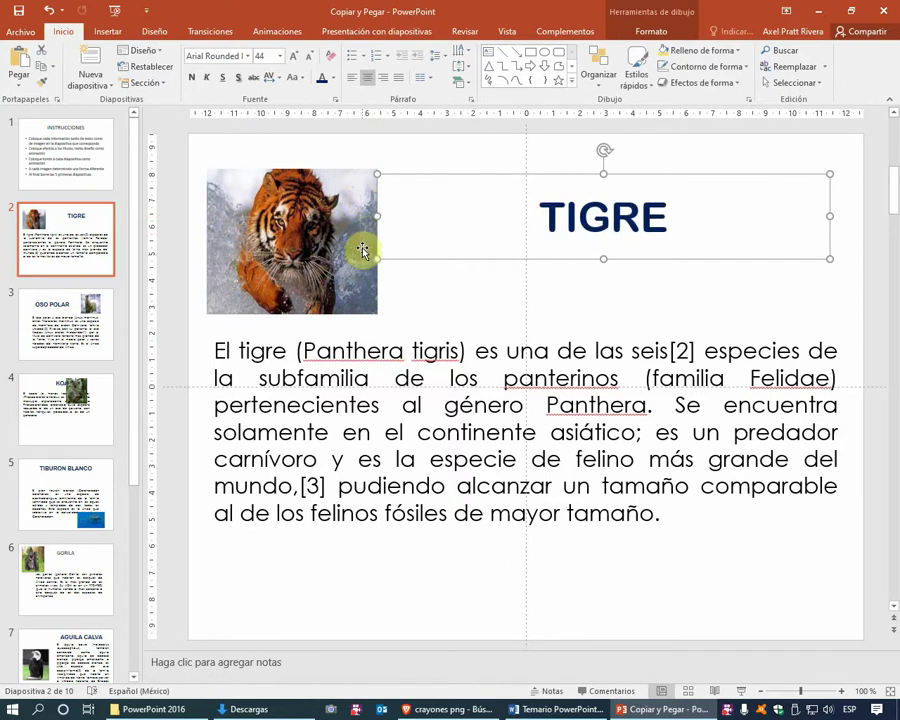
Middle-align the TIGRE title with the tiger photo and narrow the title box slightly.
left_click(478, 287)
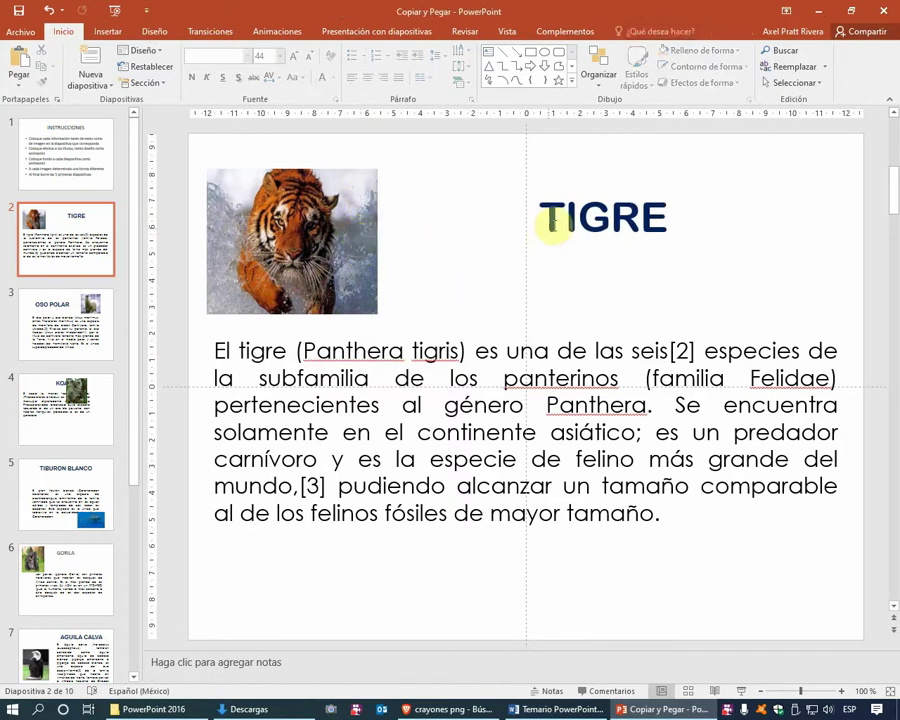
left_click(553, 222)
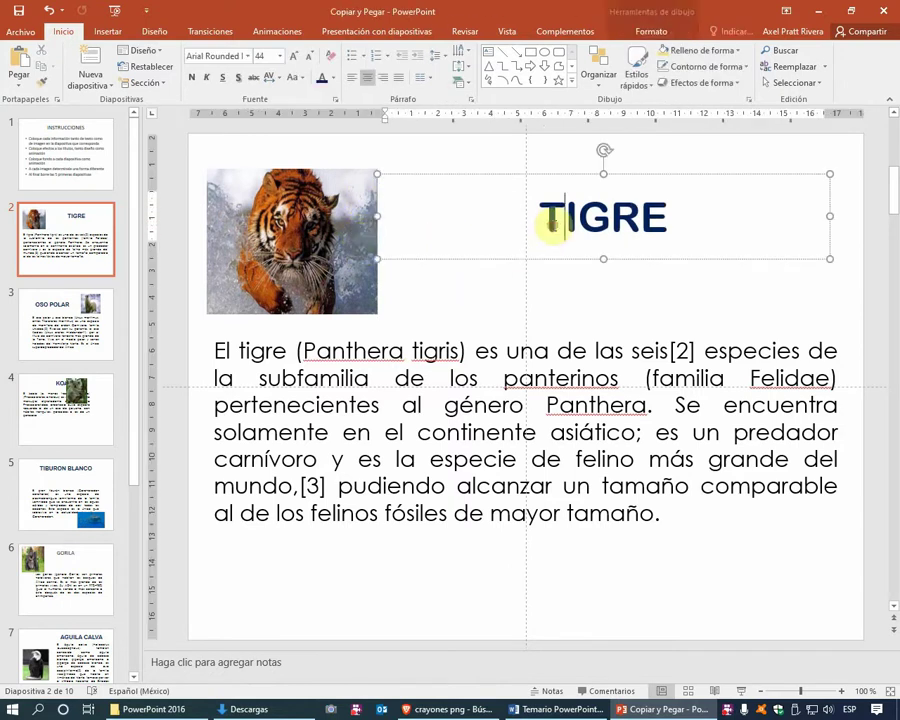
left_click(307, 235, "shift")
left_click(673, 33)
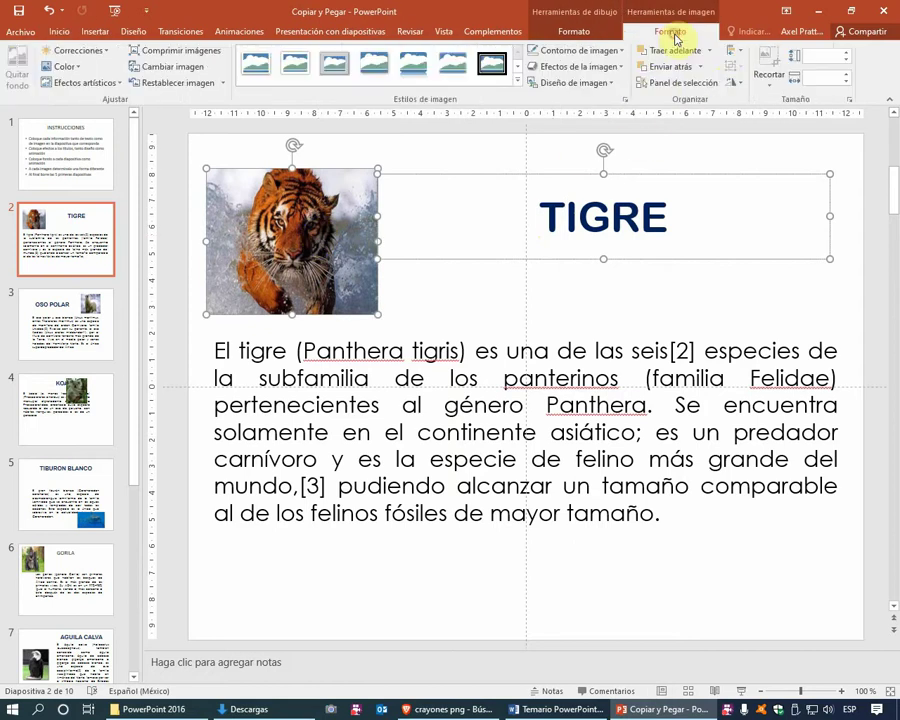
left_click(736, 53)
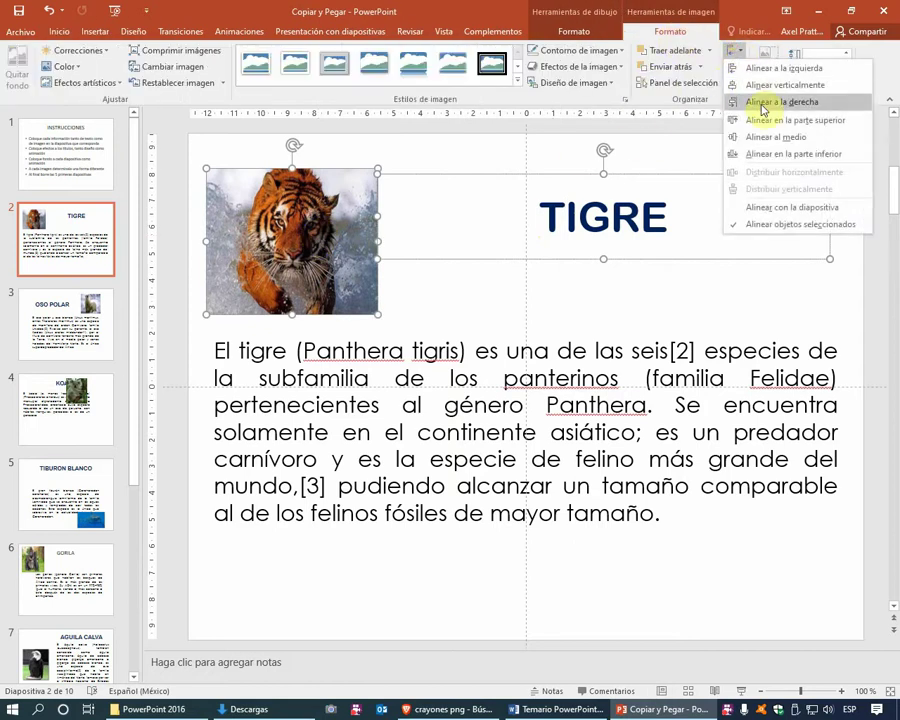
left_click(764, 136)
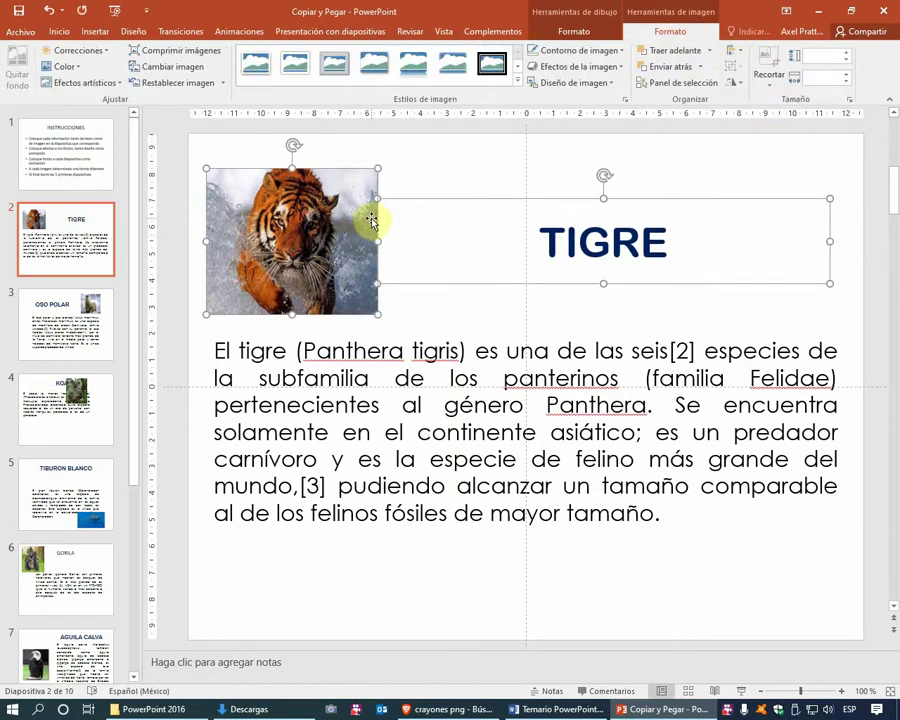
left_click(400, 187)
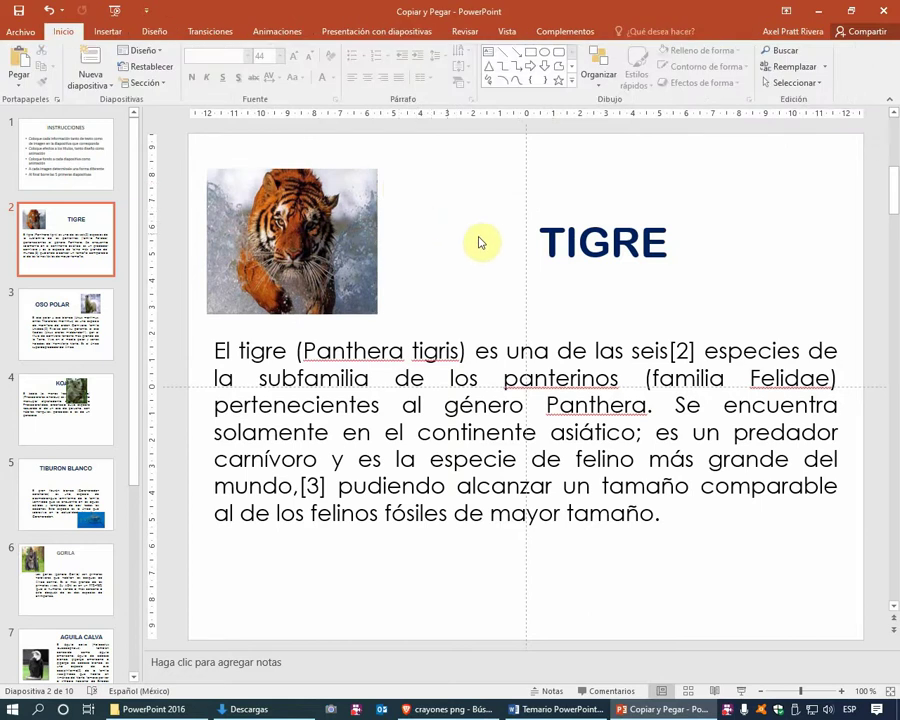
left_click(607, 240)
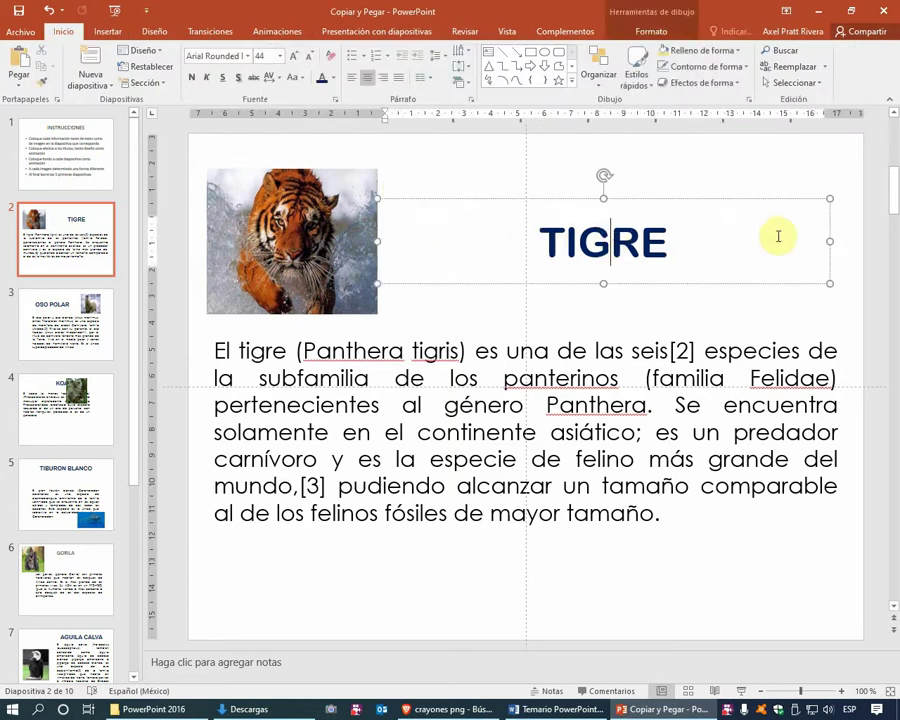
left_click_drag(822, 238, 823, 240)
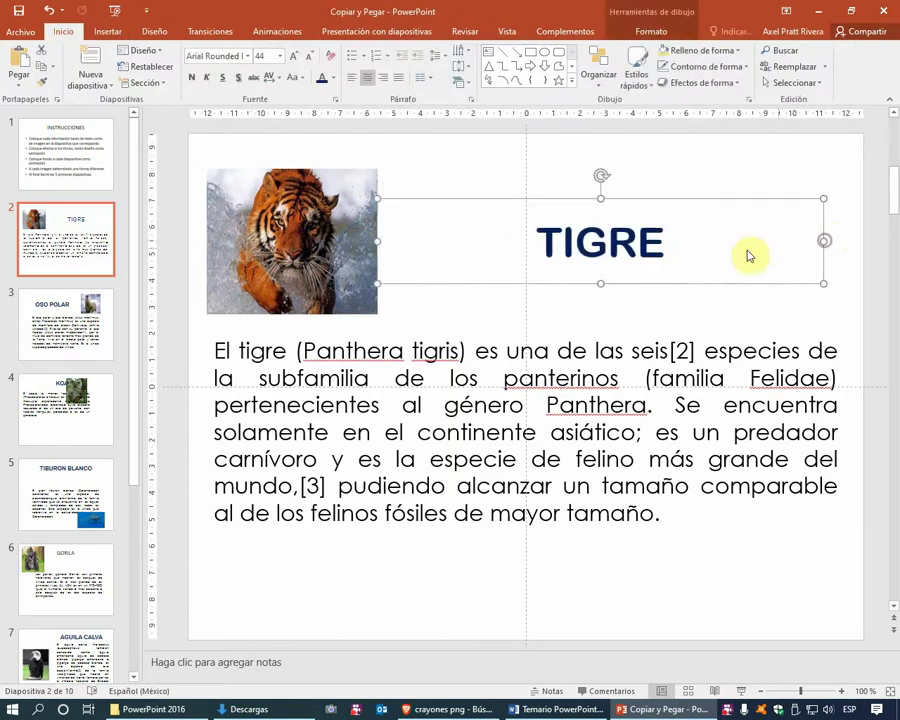
left_click(88, 318)
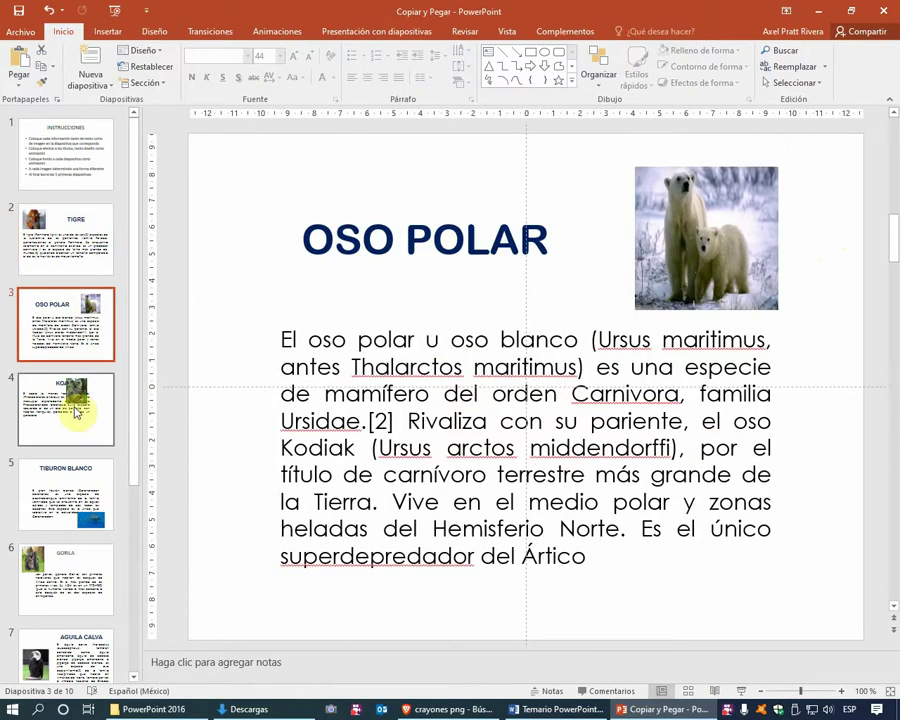
Move the koala photo to the lower right and narrow the koala description box.
left_click(74, 410)
left_click(679, 276)
mouse_move(678, 276)
left_mouse_down()
mouse_move(786, 368)
mouse_move(782, 512)
left_mouse_up()
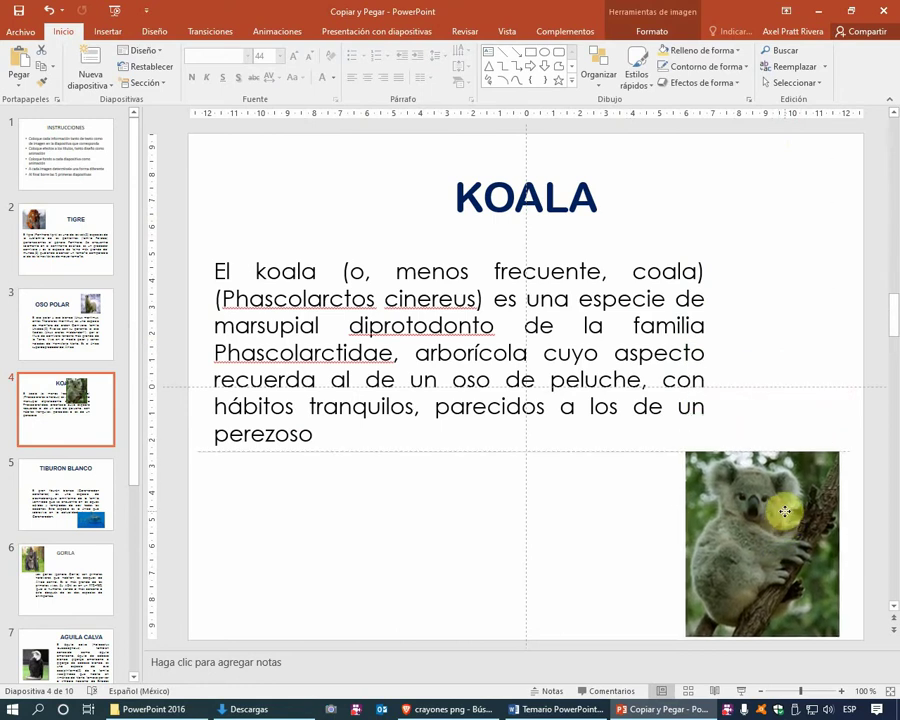
left_click_drag(785, 511, 796, 512)
left_click(716, 352)
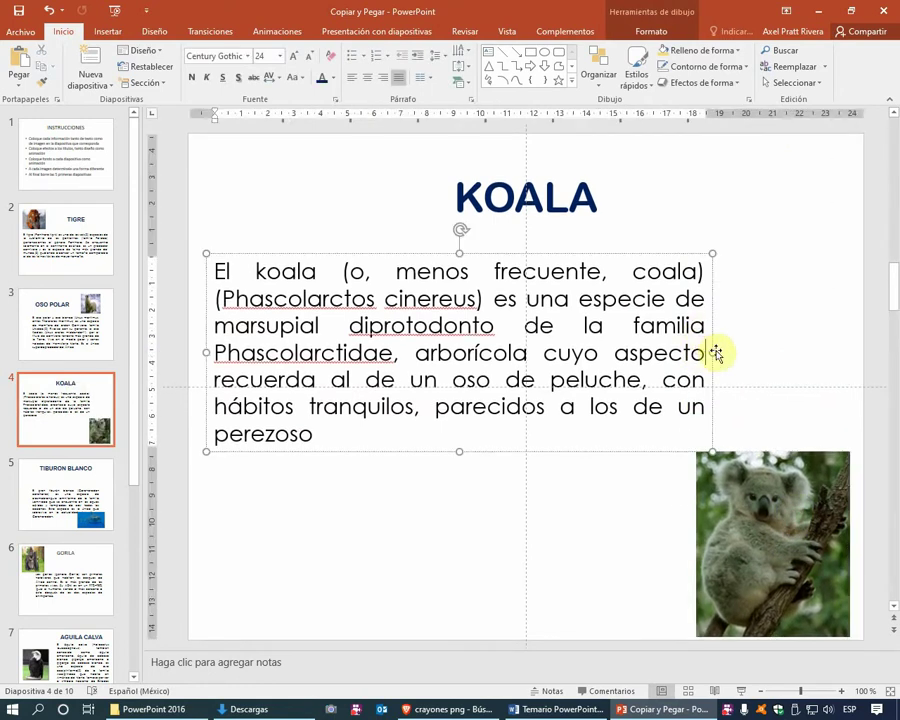
left_click_drag(713, 352, 696, 352)
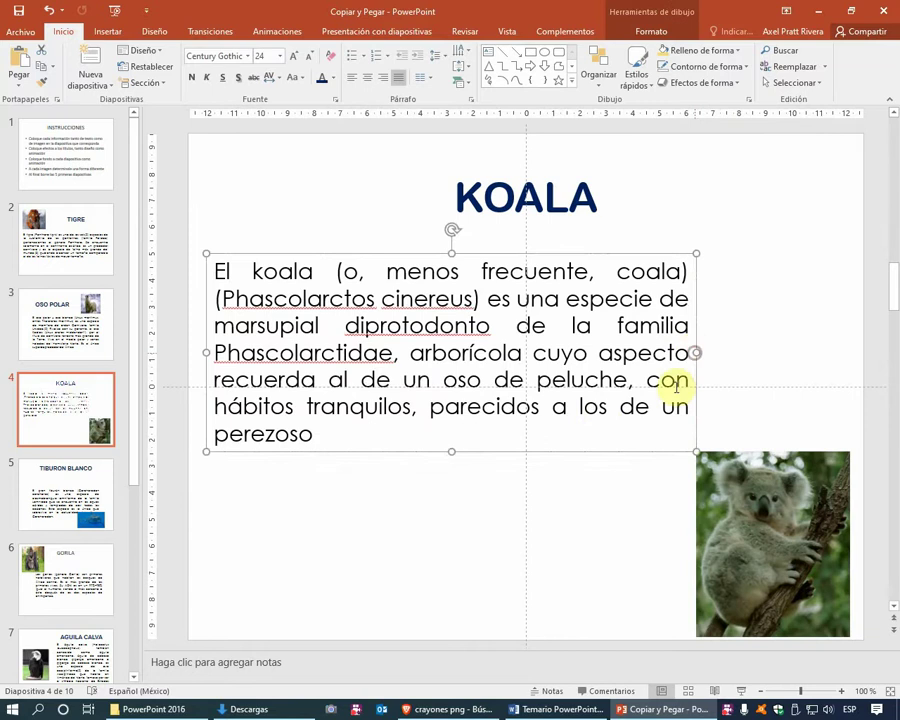
left_click(541, 198)
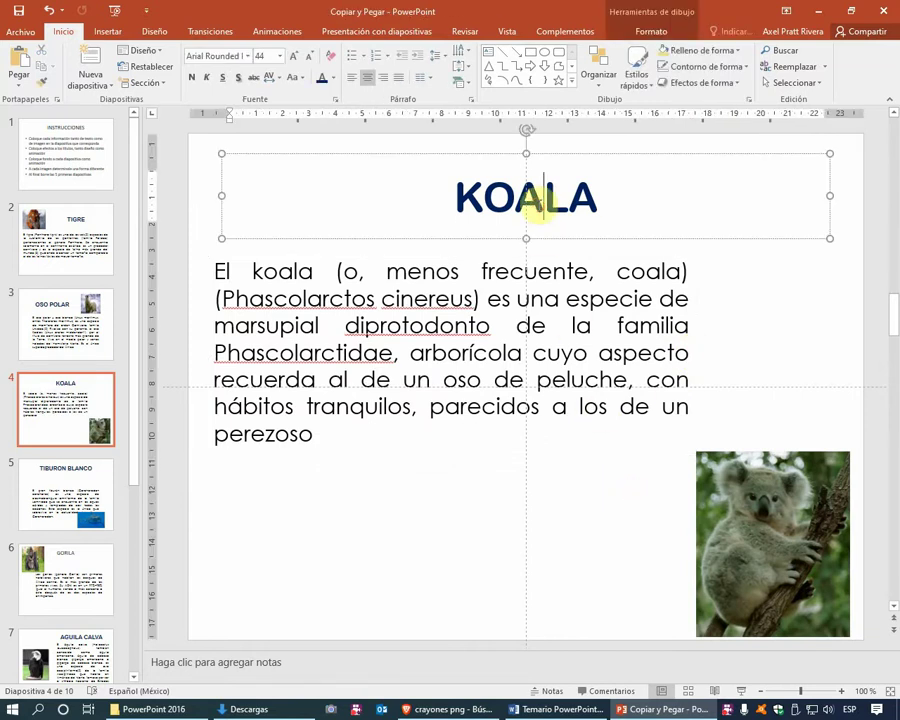
Place the shark photo above the TIBURON BLANCO description and centre it horizontally on the slide.
left_click(42, 476)
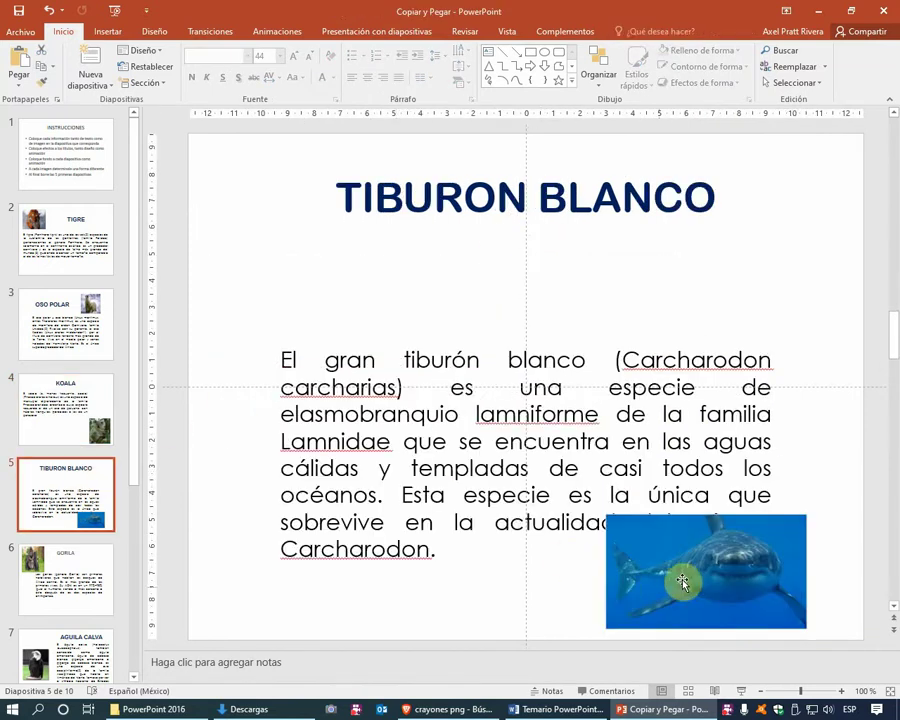
mouse_move(690, 577)
left_mouse_down()
mouse_move(427, 285)
mouse_move(508, 287)
left_mouse_up()
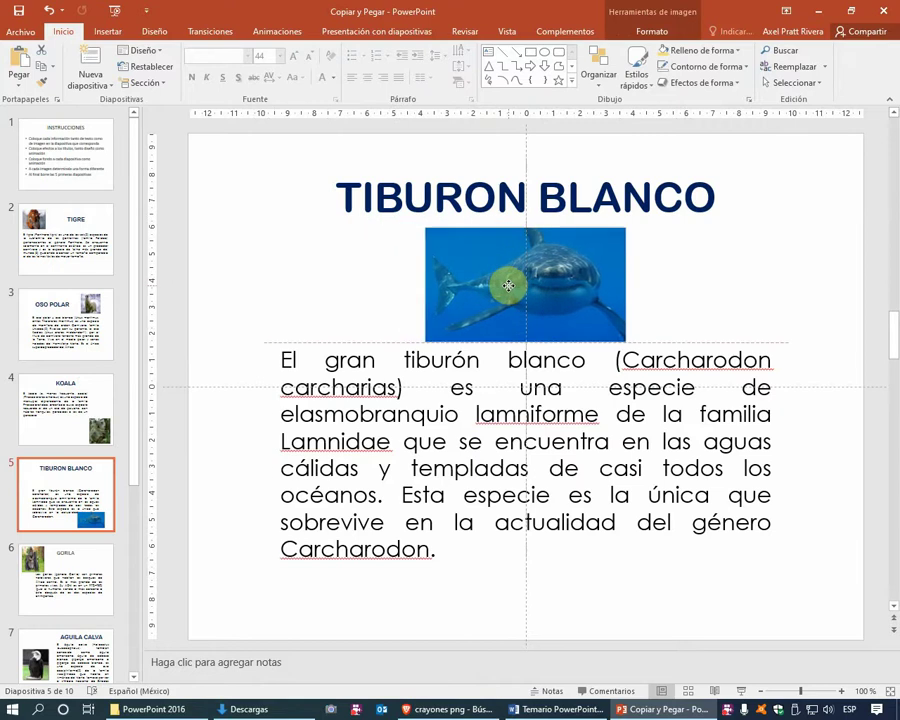
left_click_drag(508, 287, 596, 281)
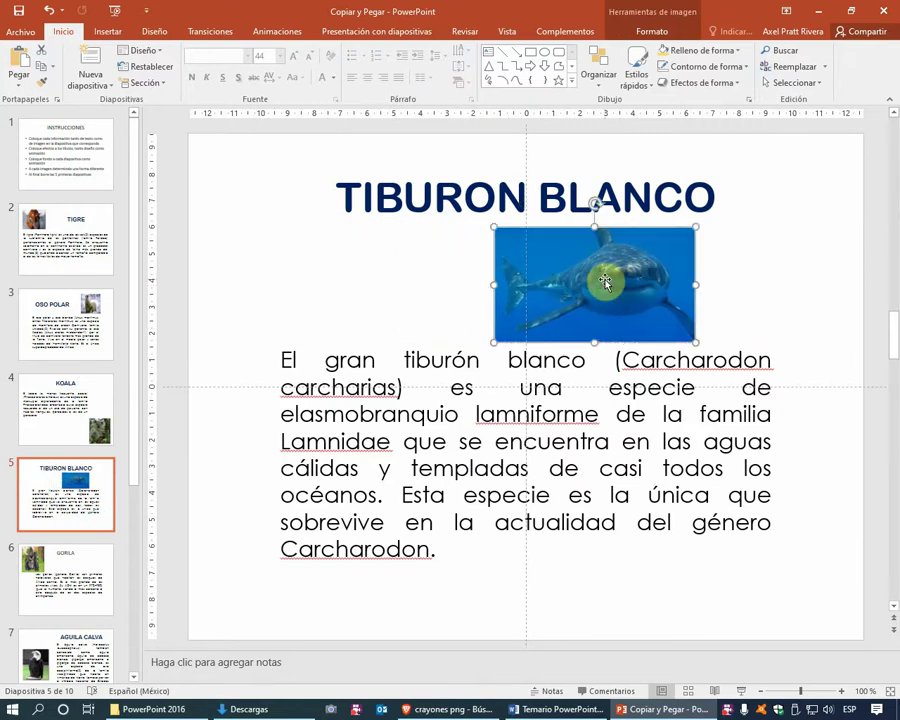
left_click(681, 33)
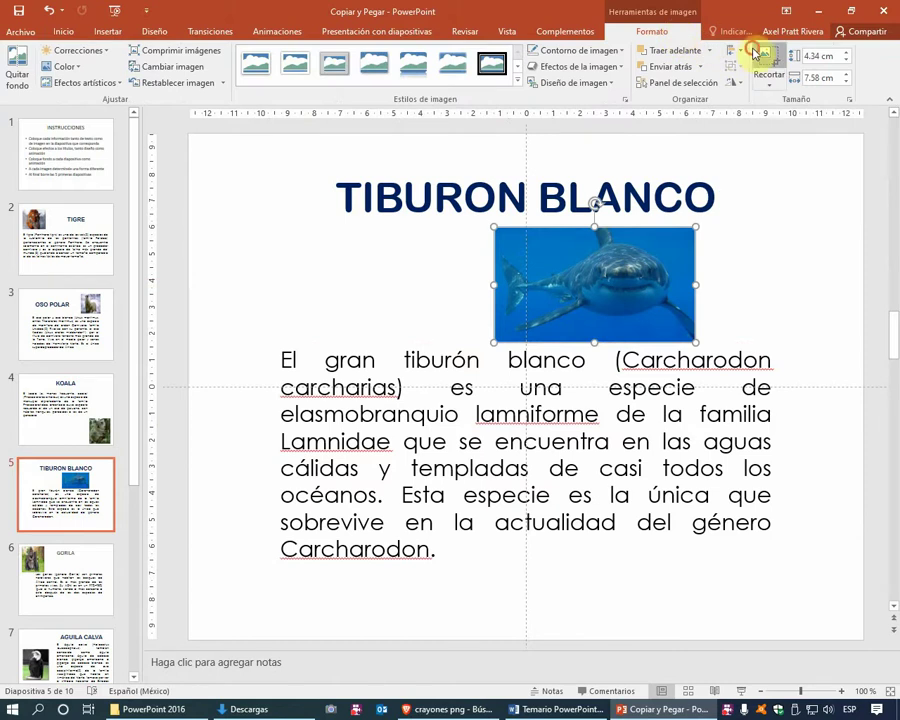
left_click(740, 52)
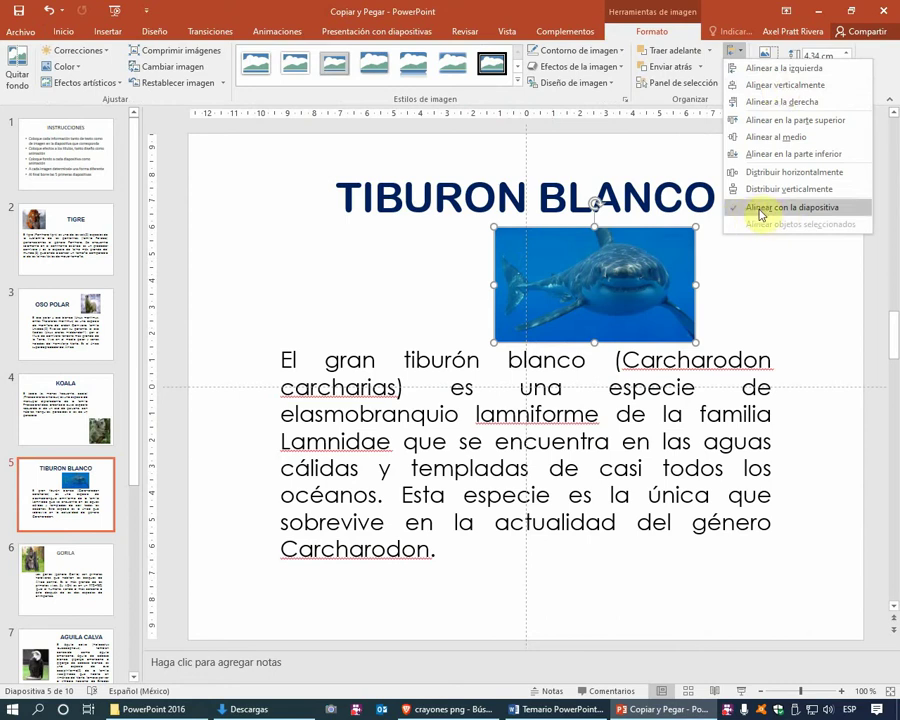
left_click(781, 87)
left_click(703, 239)
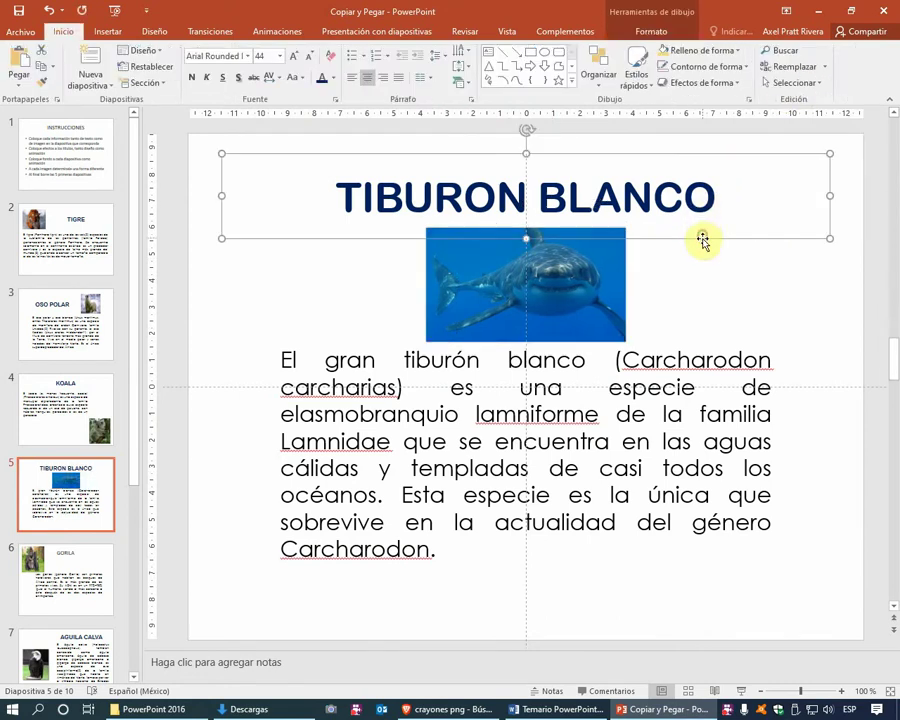
left_click(702, 290)
Middle-align the GORILA title with the gorilla photo.
scroll(78, 410, "down", 3)
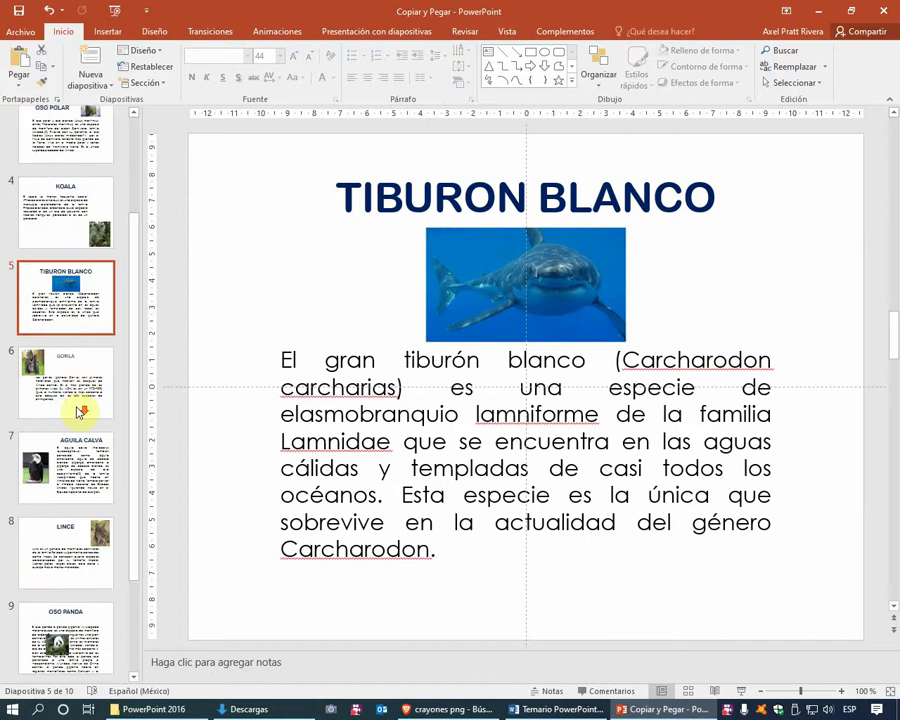
scroll(74, 296, "down", 2)
left_click(74, 296)
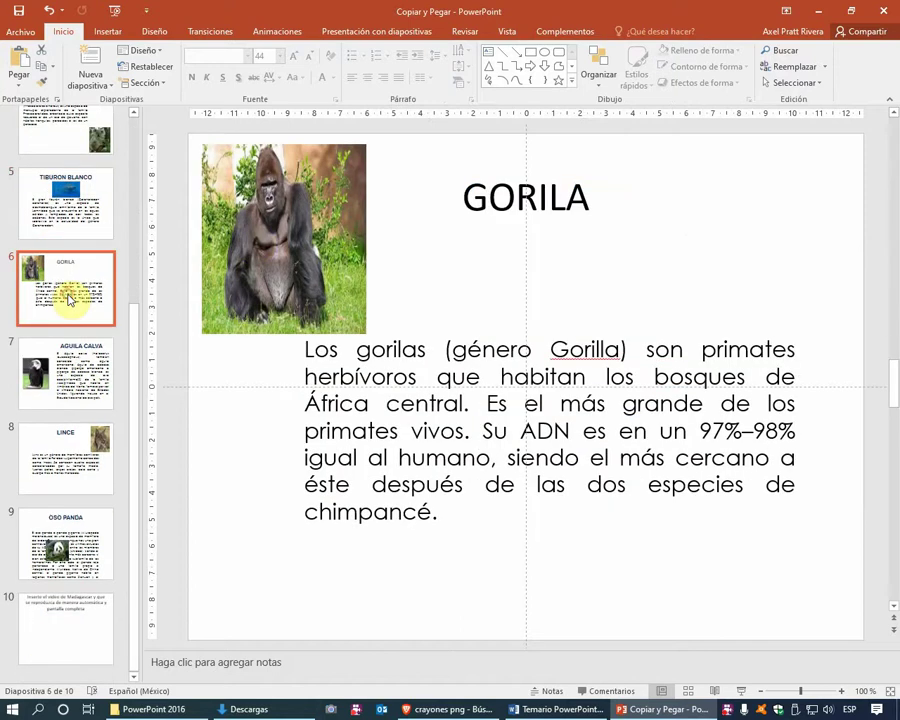
left_click(294, 240)
left_click(489, 198)
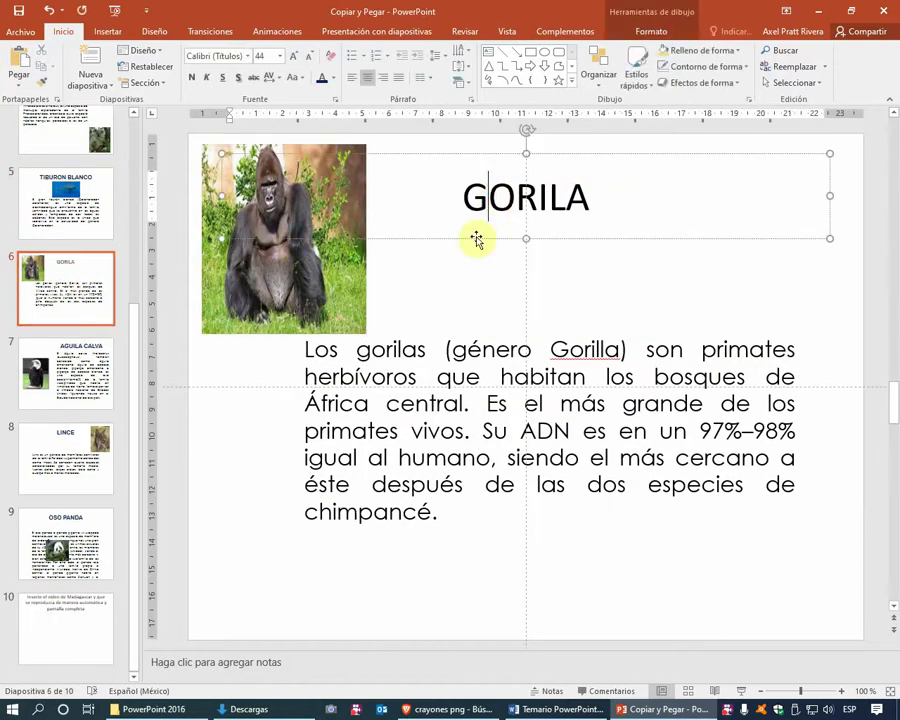
left_click(350, 277, "shift")
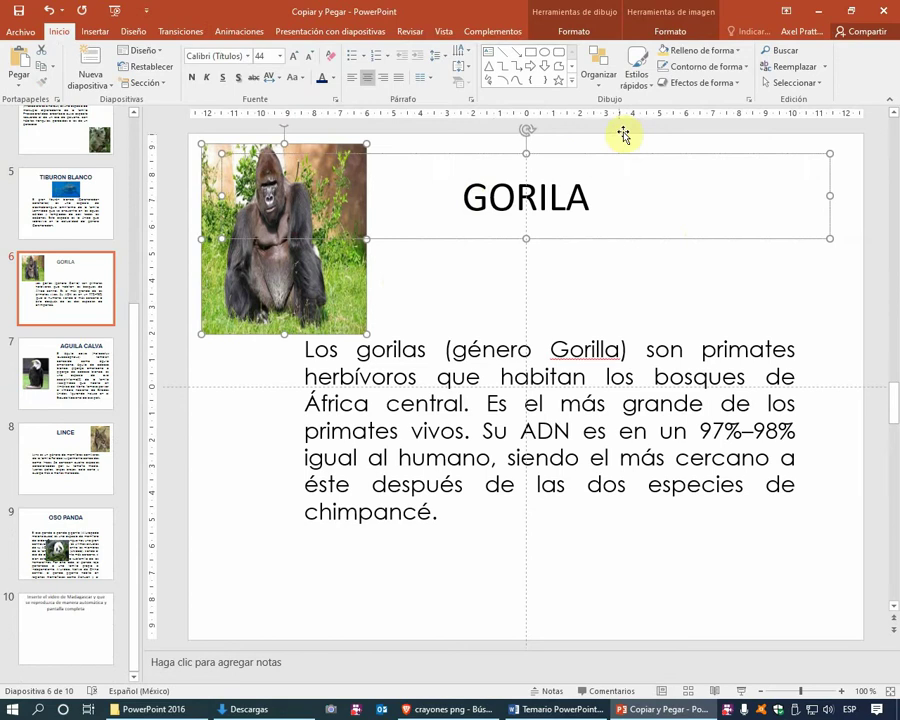
left_click(672, 33)
left_click(733, 51)
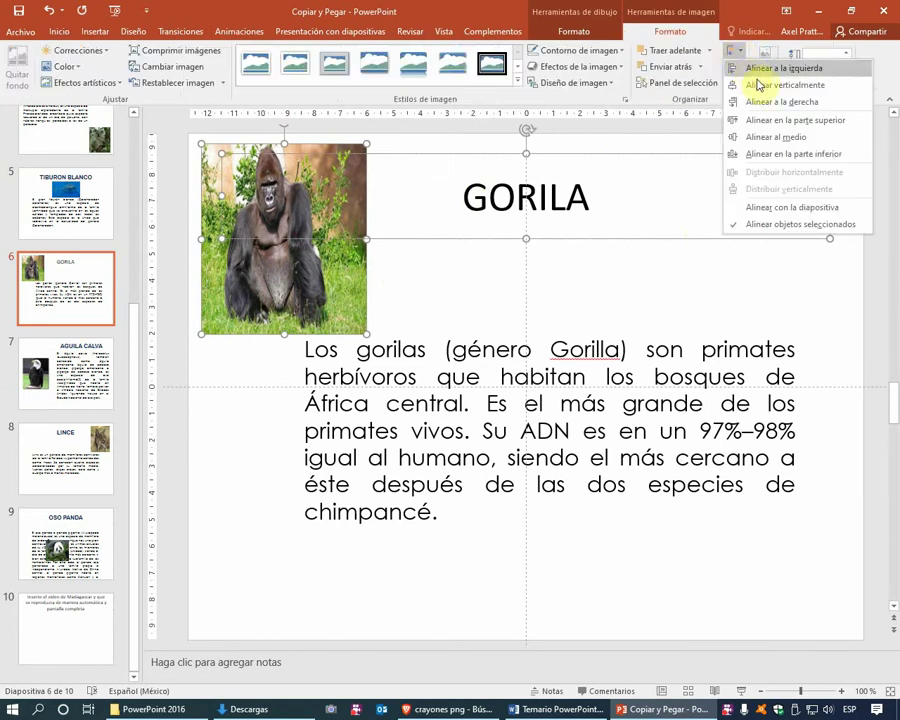
left_click(776, 137)
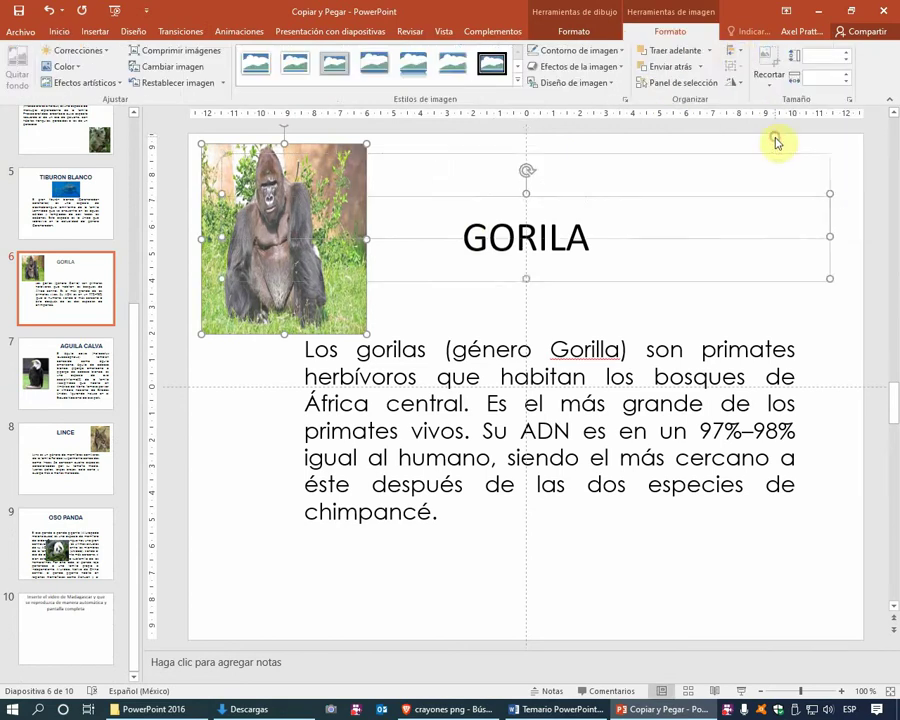
left_click(461, 310)
Move the GORILA title just right of the photo and narrow its box from the right.
left_click(488, 240)
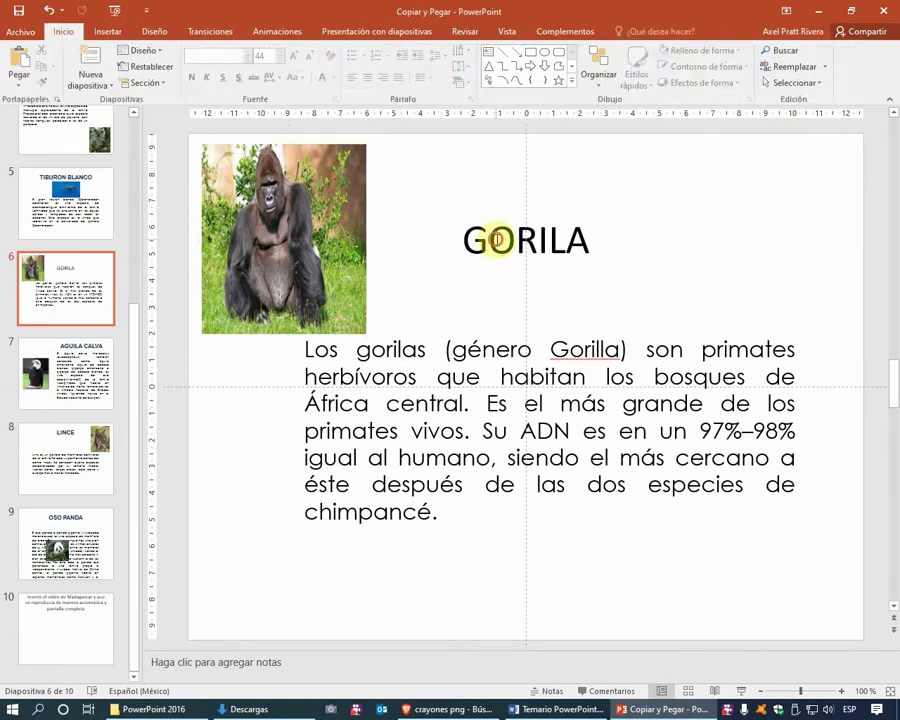
left_click_drag(286, 241, 311, 238)
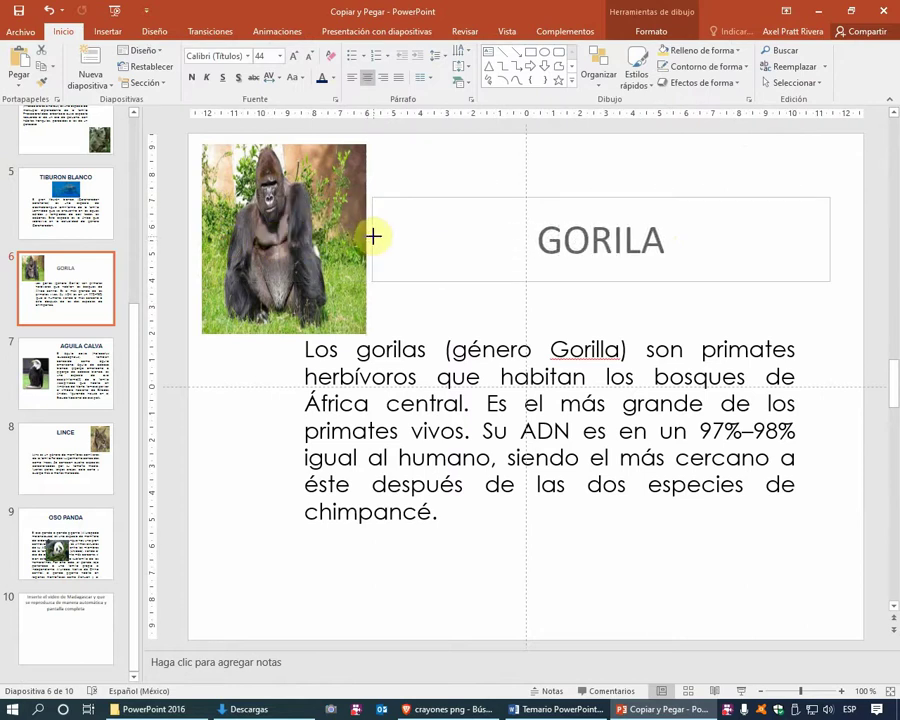
left_click_drag(311, 238, 376, 236)
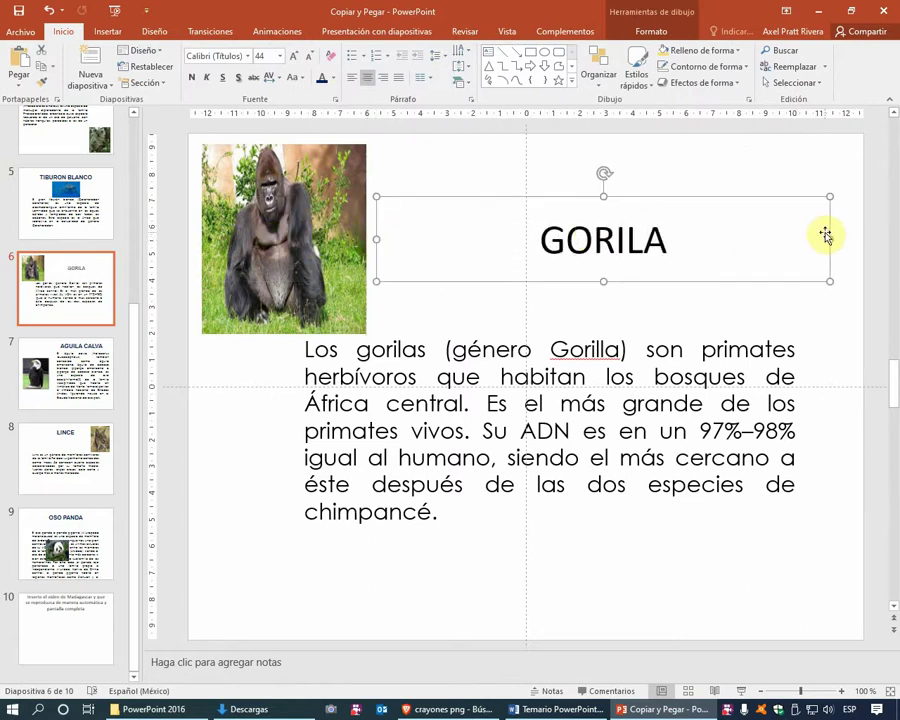
left_click_drag(828, 235, 799, 245)
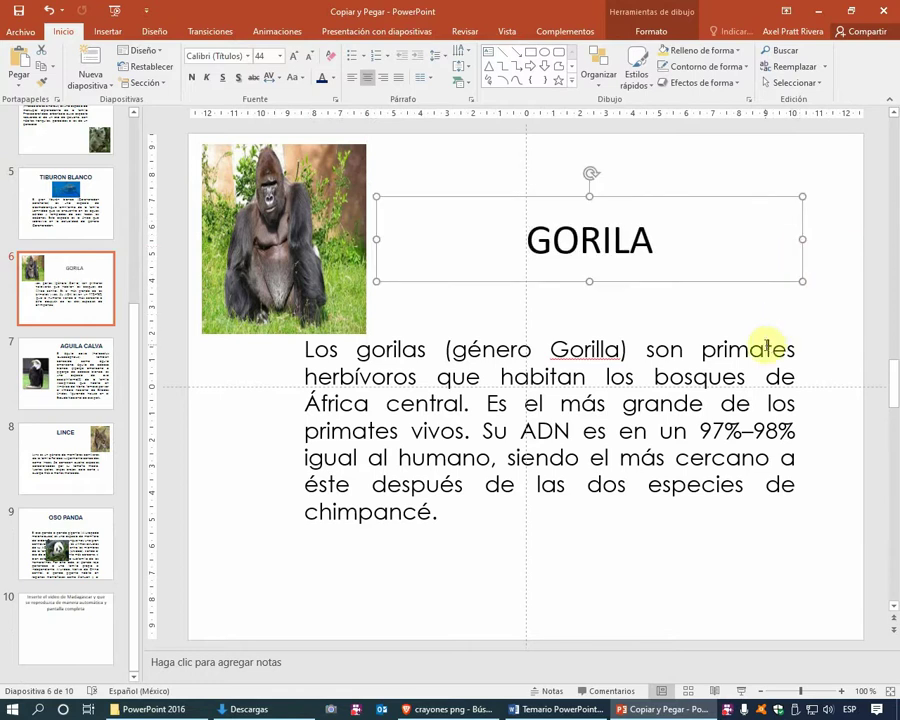
Stretch the gorilla description leftward beneath the photo and nudge it into place with the arrow keys.
left_click(765, 347)
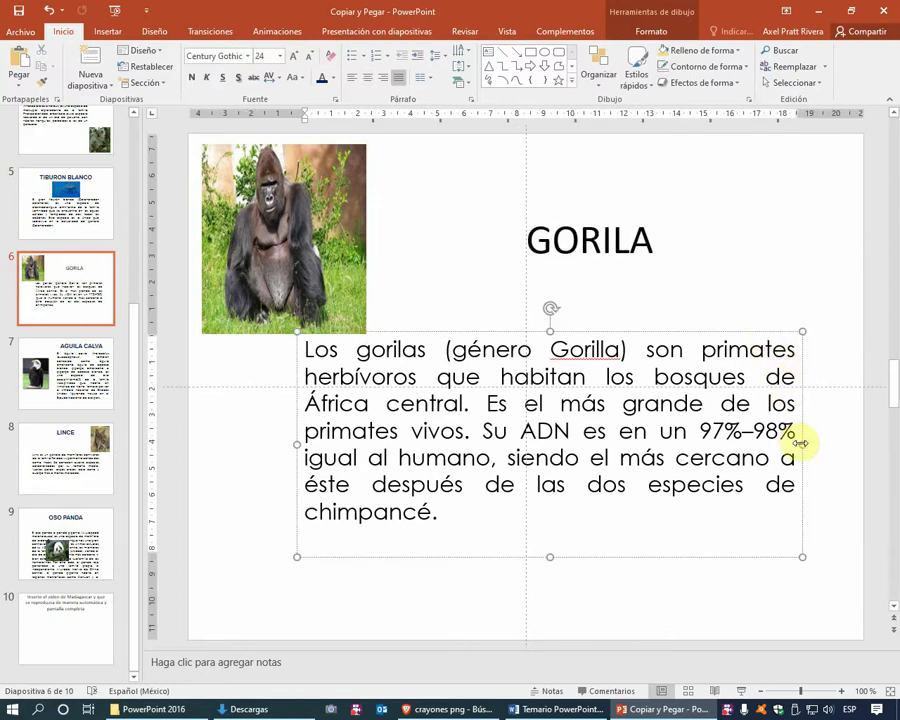
left_click_drag(800, 442, 802, 443)
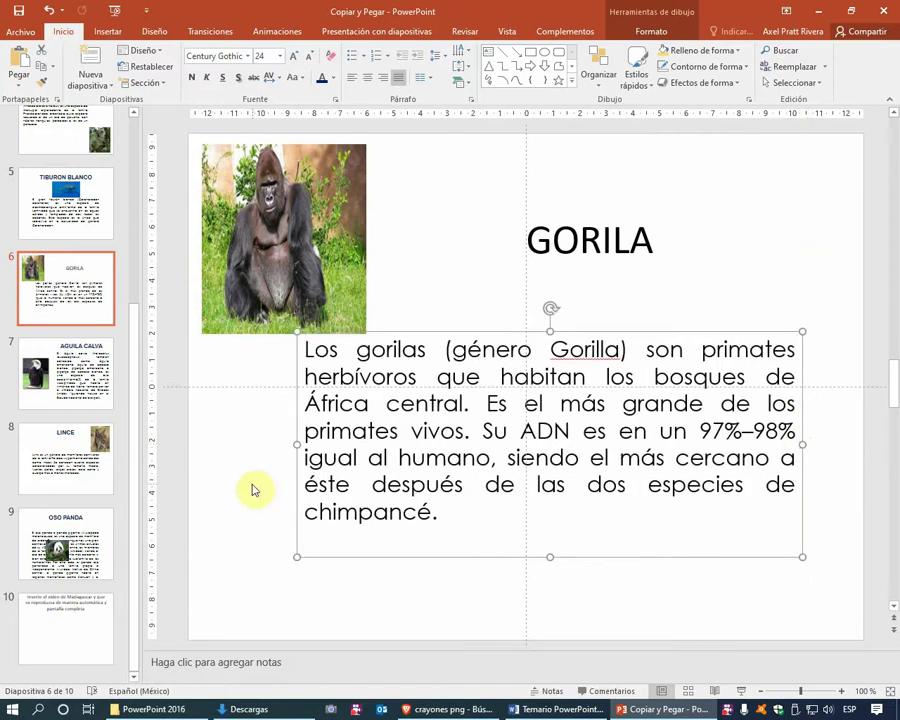
left_click_drag(290, 442, 201, 440)
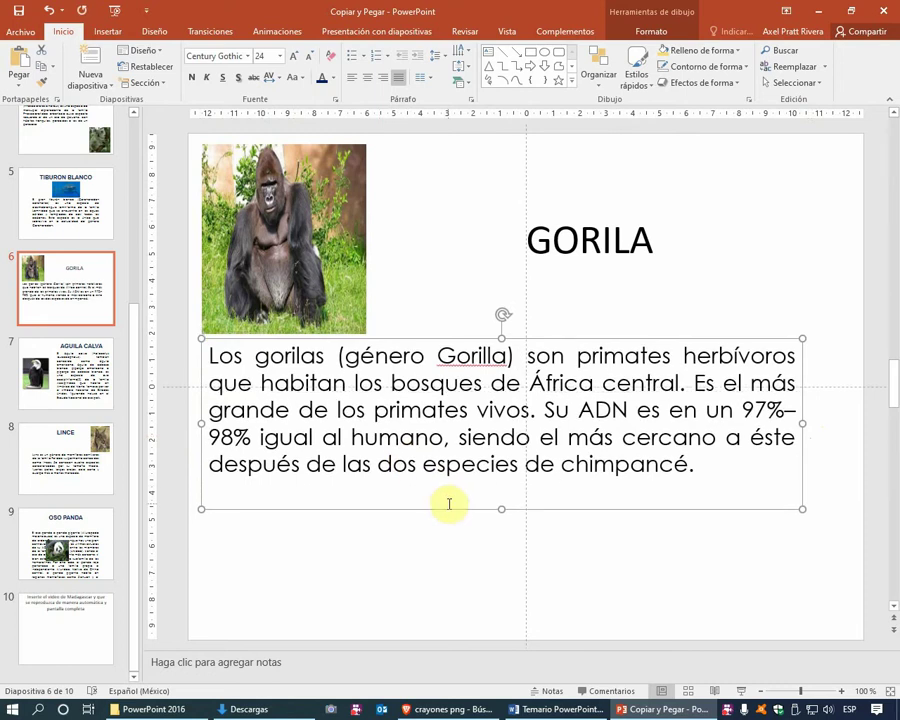
key("Down")
key("Down")
key("Down")
key("Up")
key("Up")
key("Up")
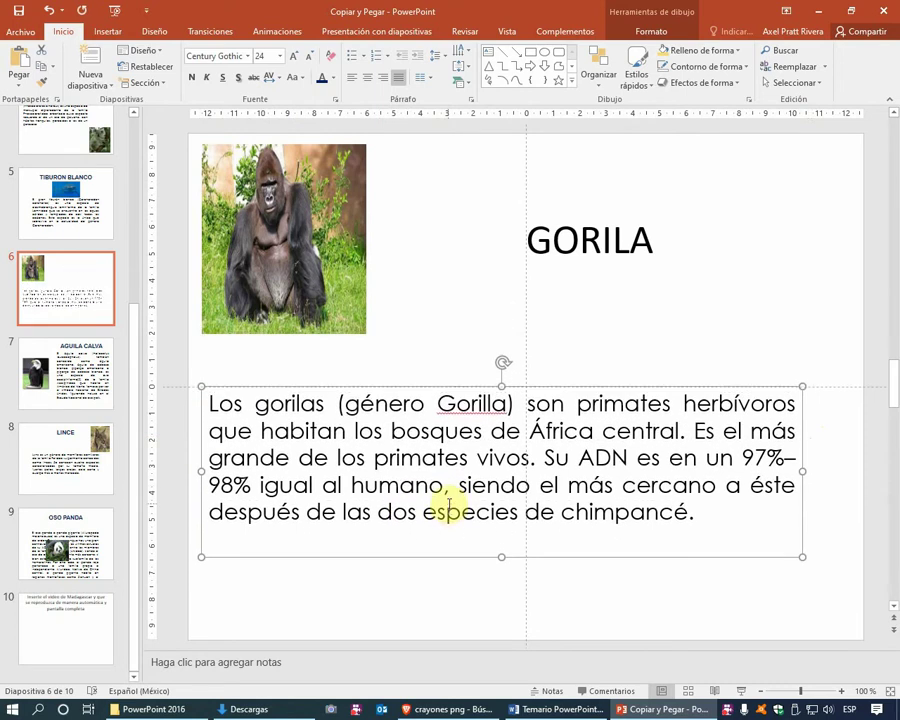
left_click(446, 313)
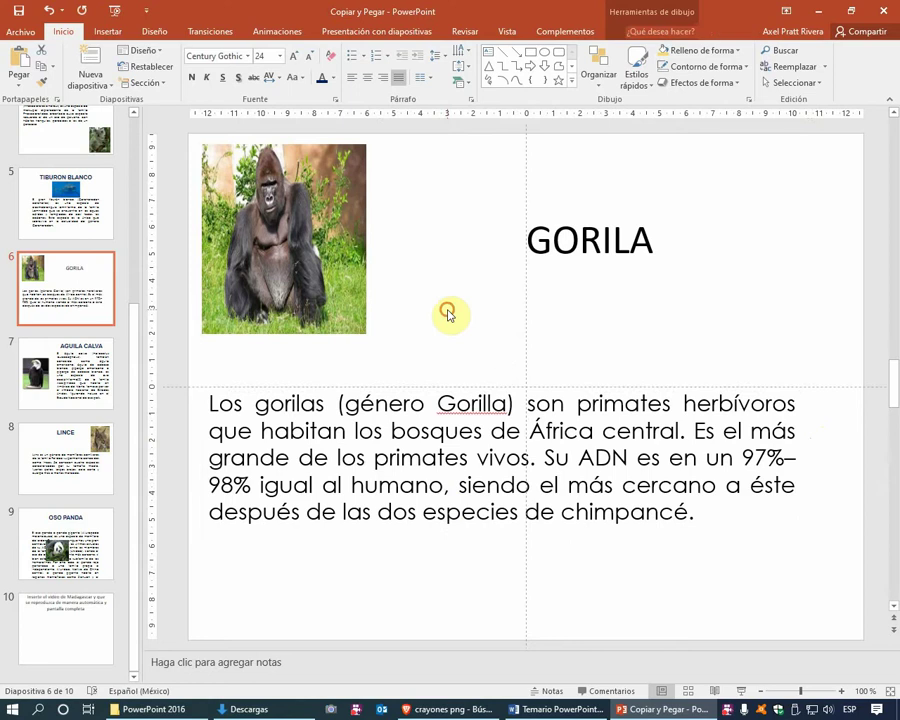
left_click(64, 379)
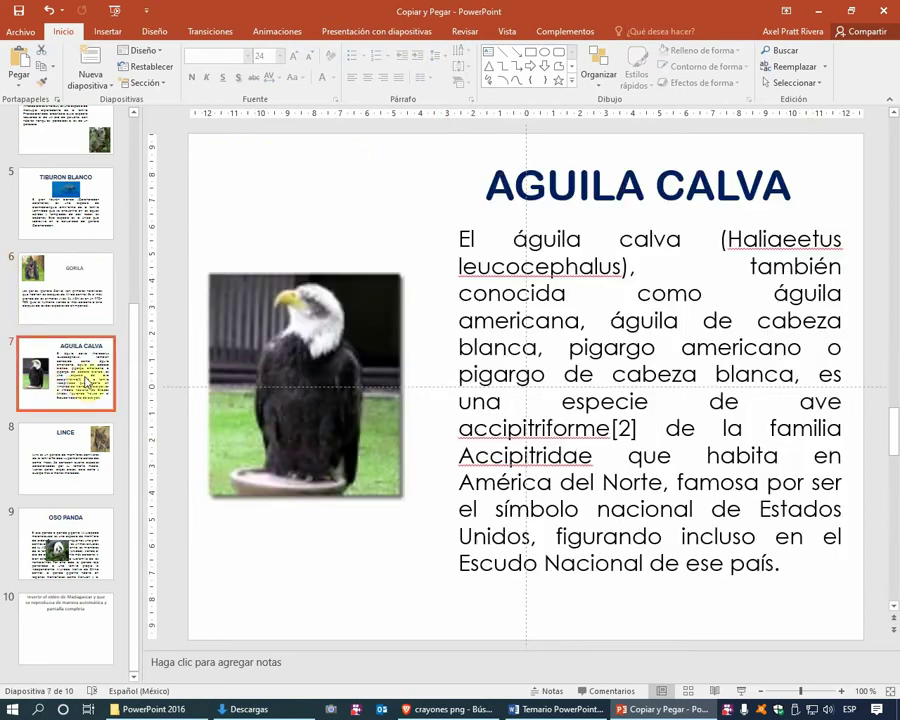
Break the AGUILA CALVA title before CALVA onto two lines above the photo, and nudge the photo down.
left_click(537, 187)
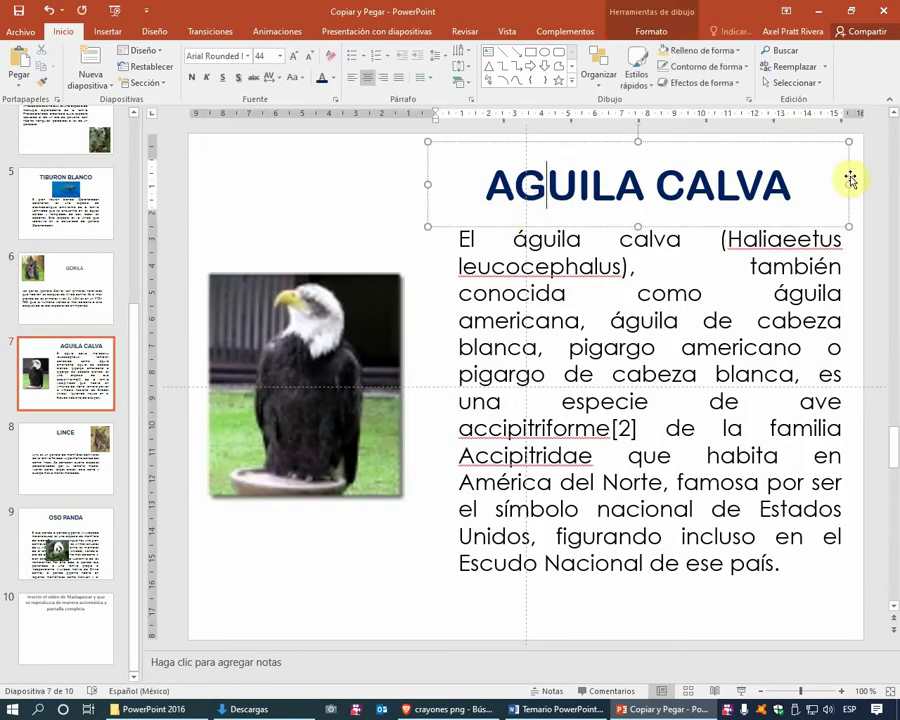
left_click_drag(850, 181, 605, 176)
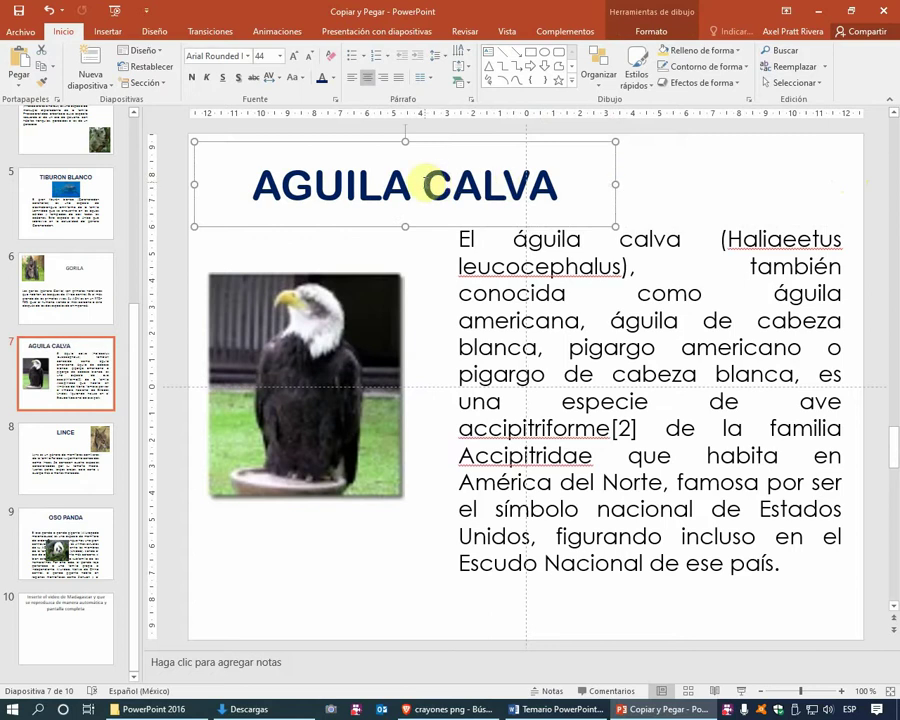
left_click(425, 186)
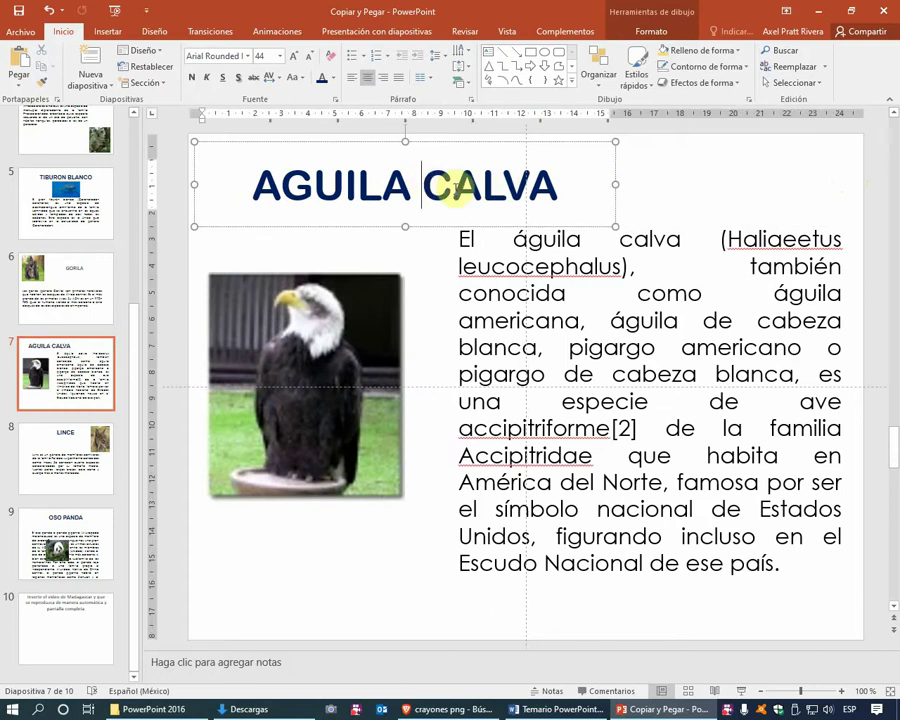
key("Return")
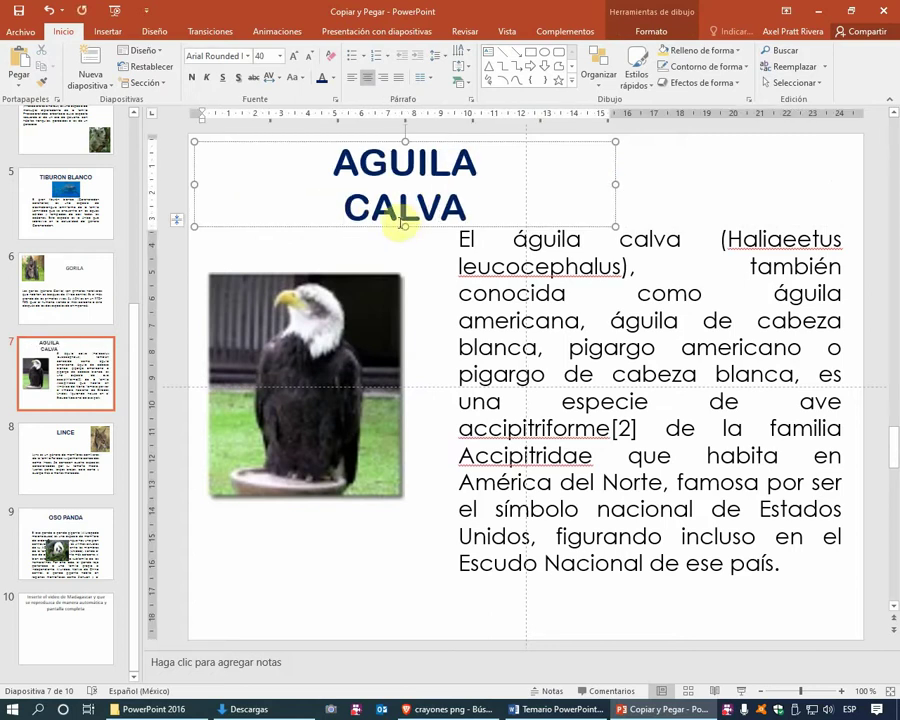
left_click_drag(405, 227, 405, 252)
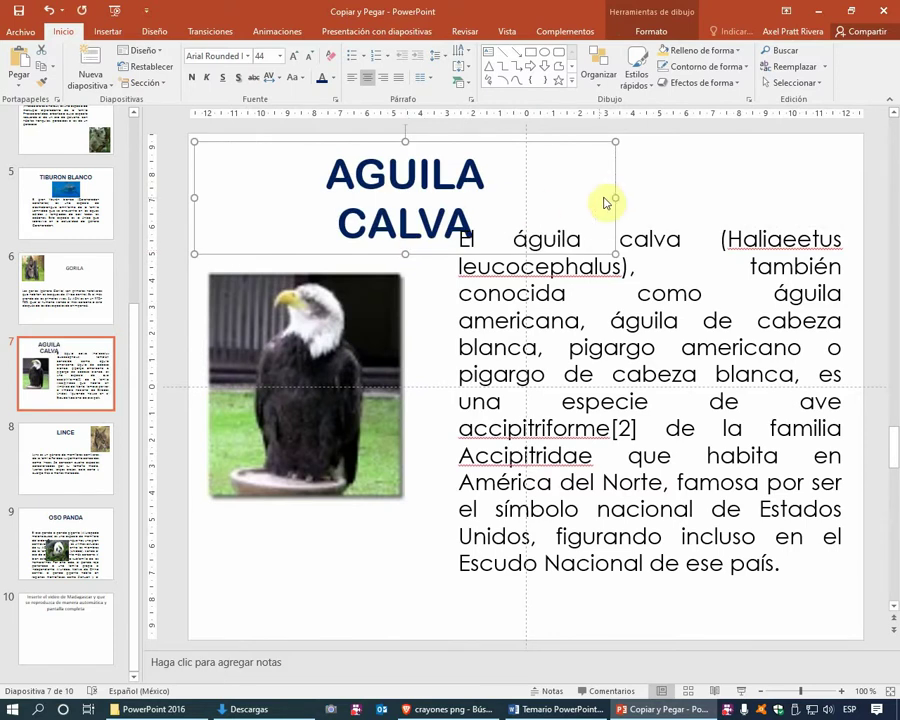
mouse_move(615, 195)
left_mouse_down()
mouse_move(428, 204)
mouse_move(432, 182)
left_mouse_up()
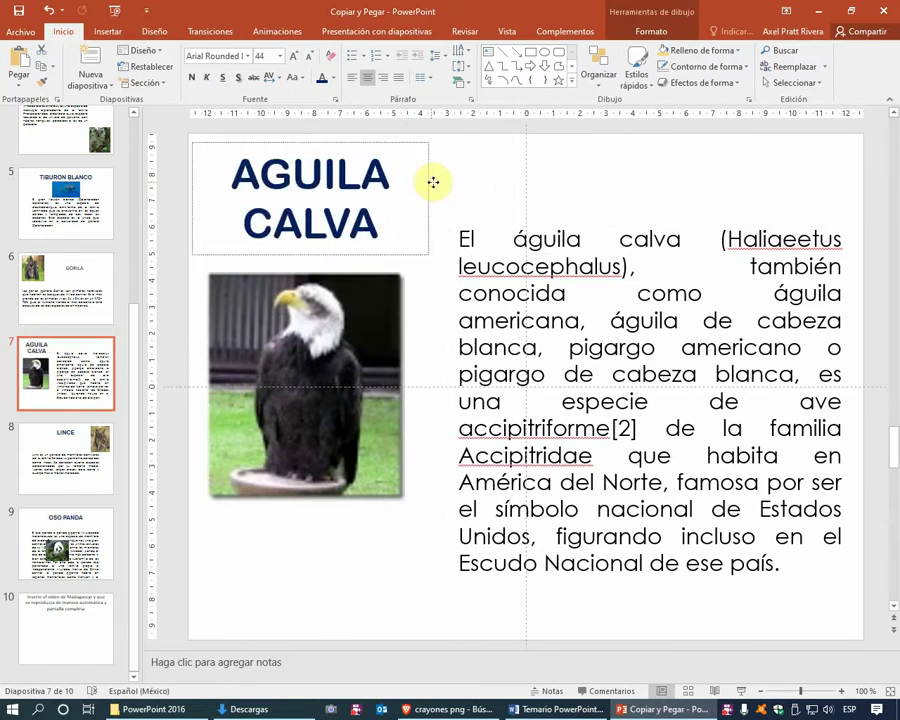
left_click_drag(365, 349, 371, 370)
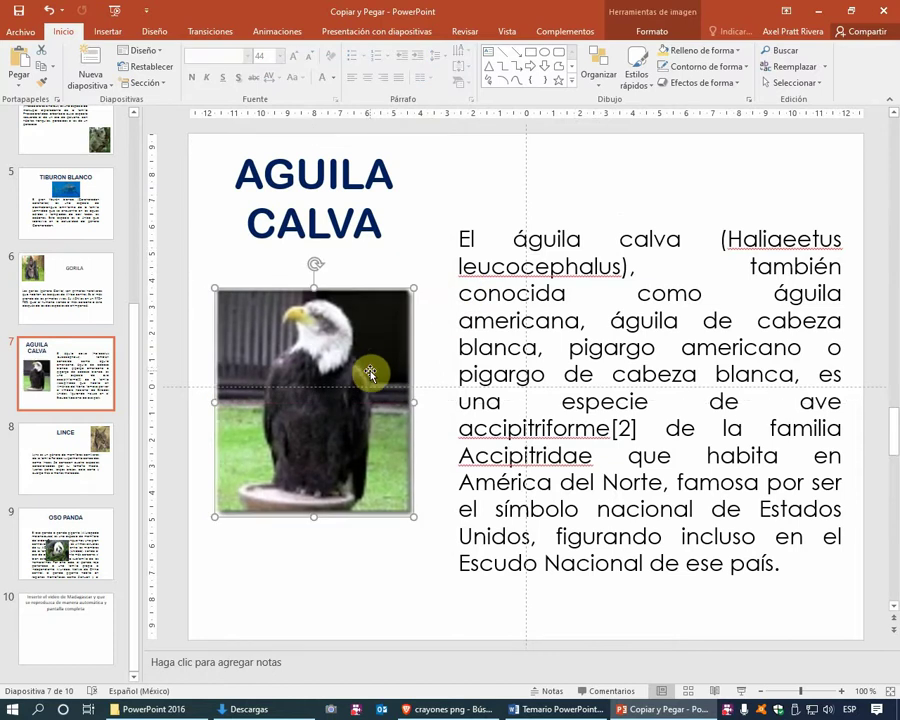
left_click(108, 430)
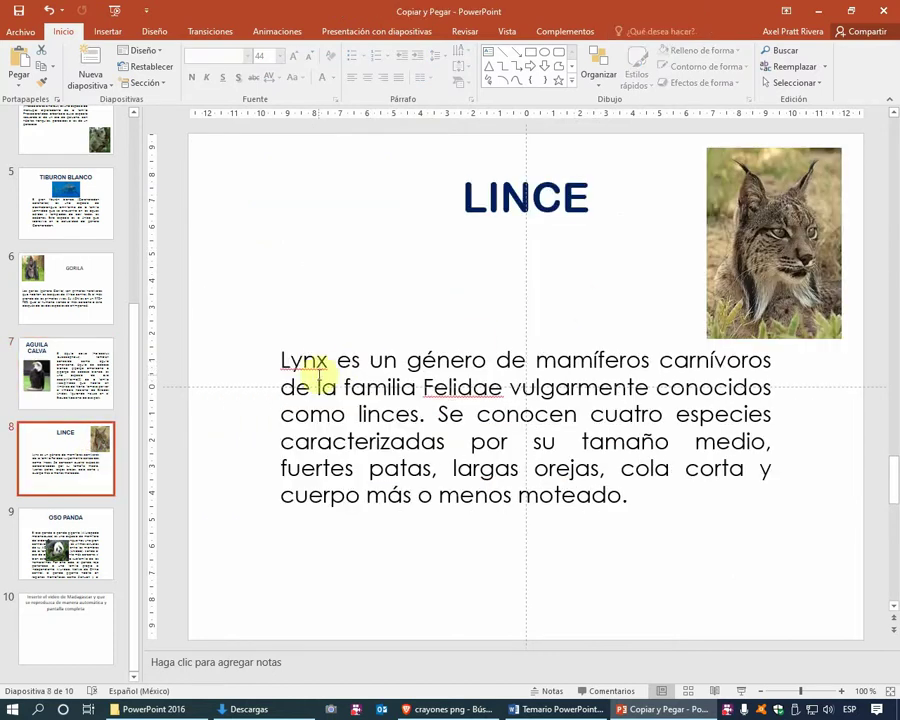
Change the first word of the lynx description from 'Lynx' to 'Lynce'.
left_click(318, 365)
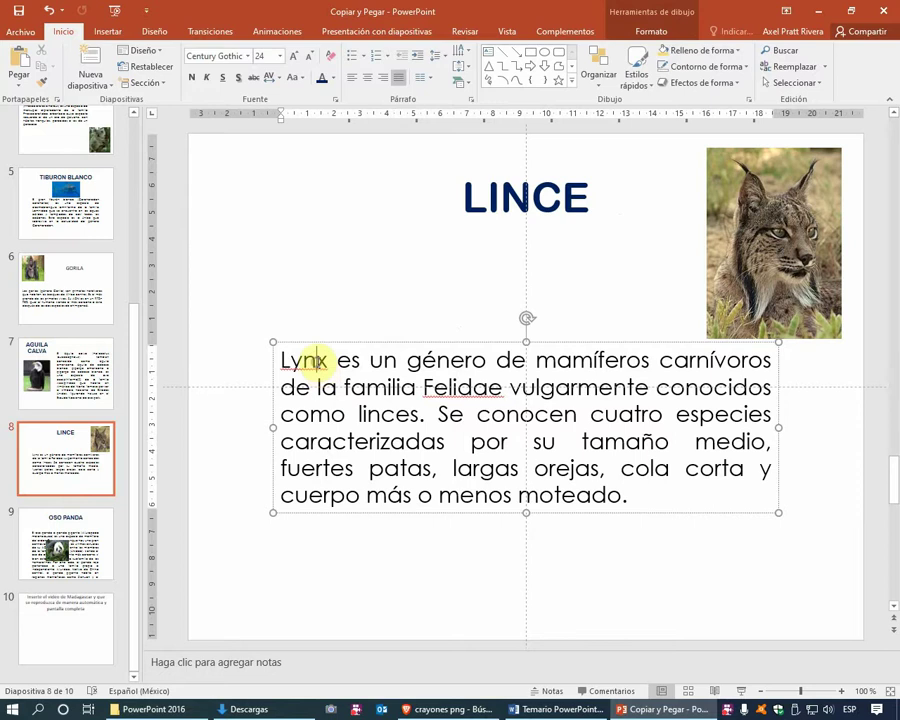
right_click(316, 362)
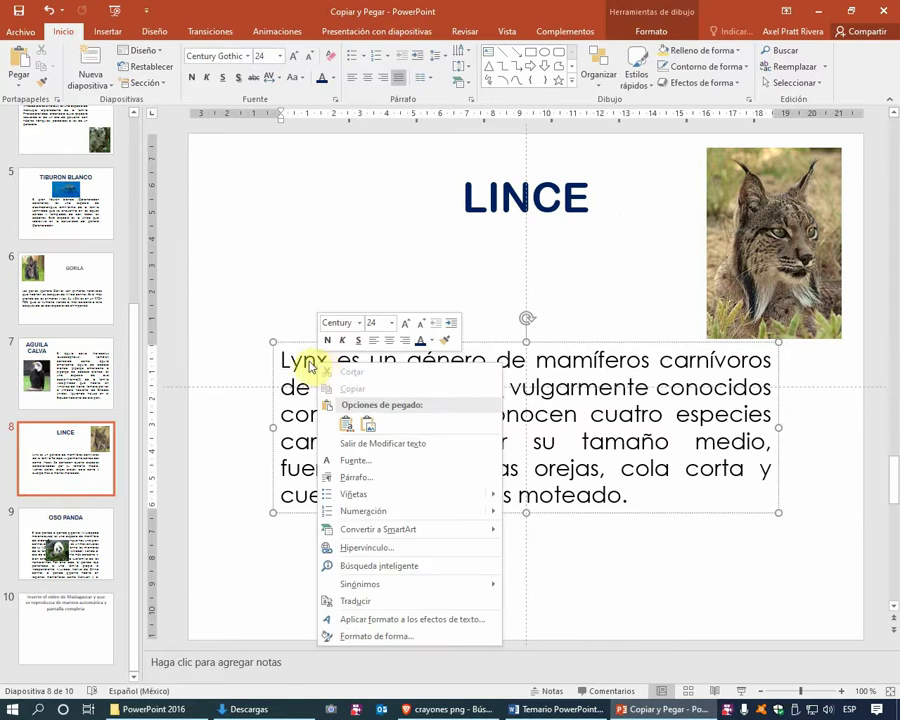
left_click(310, 362)
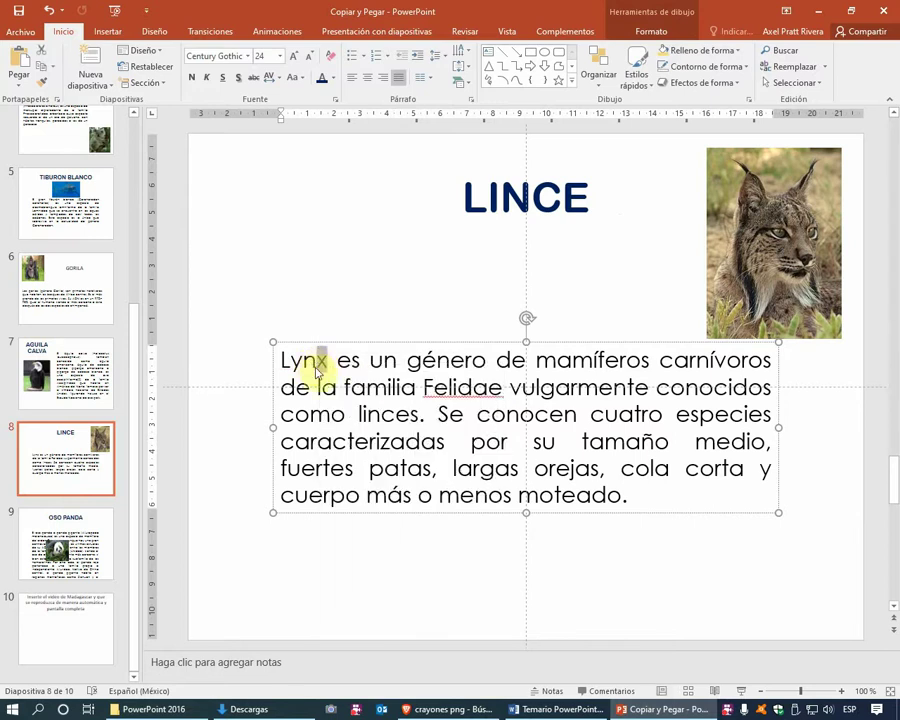
key("BackSpace")
type("ce")
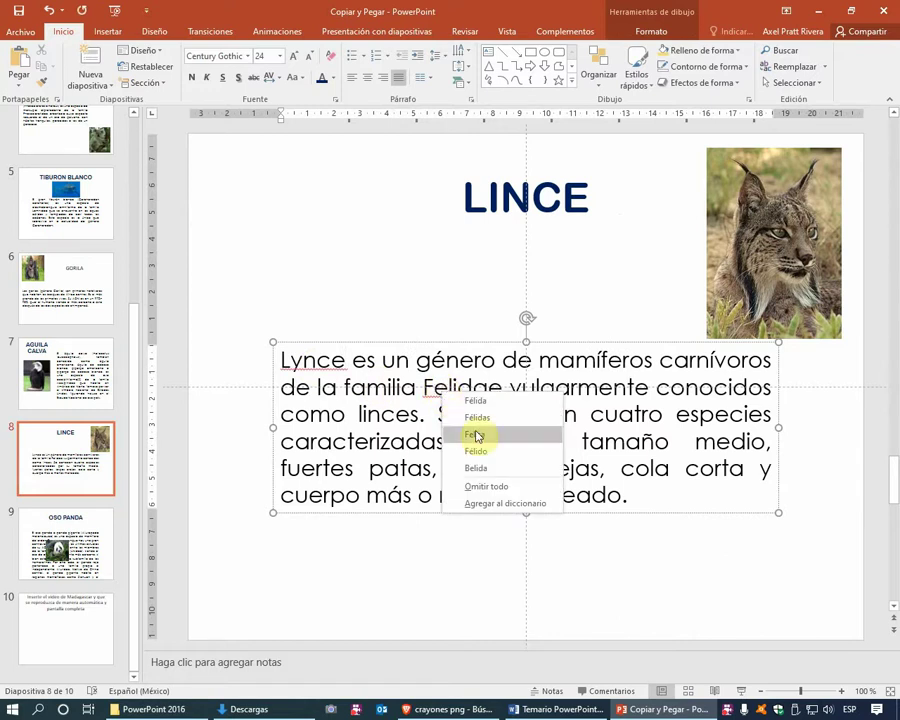
Add Felidae to the dictionary and correct 'Lynce' to 'Lince'.
left_click(512, 503)
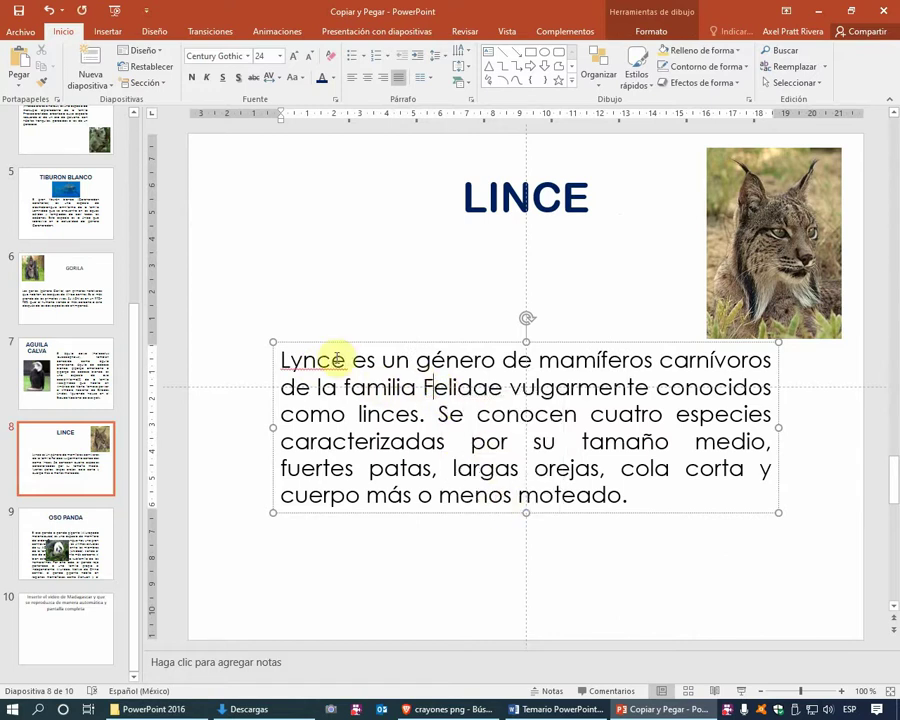
right_click(325, 360)
left_click(346, 369)
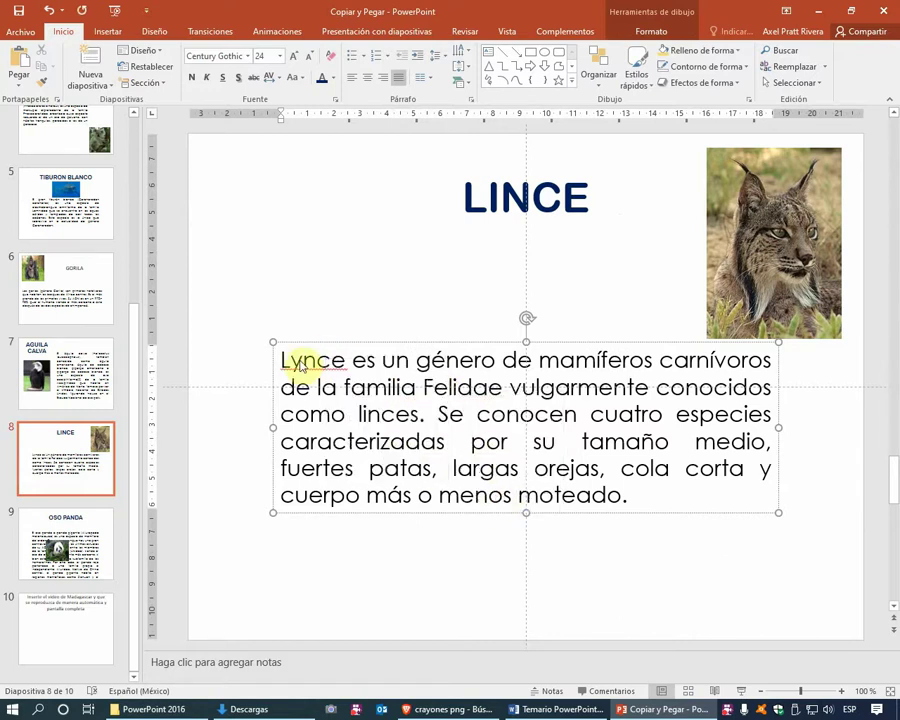
left_click(298, 360)
key("BackSpace")
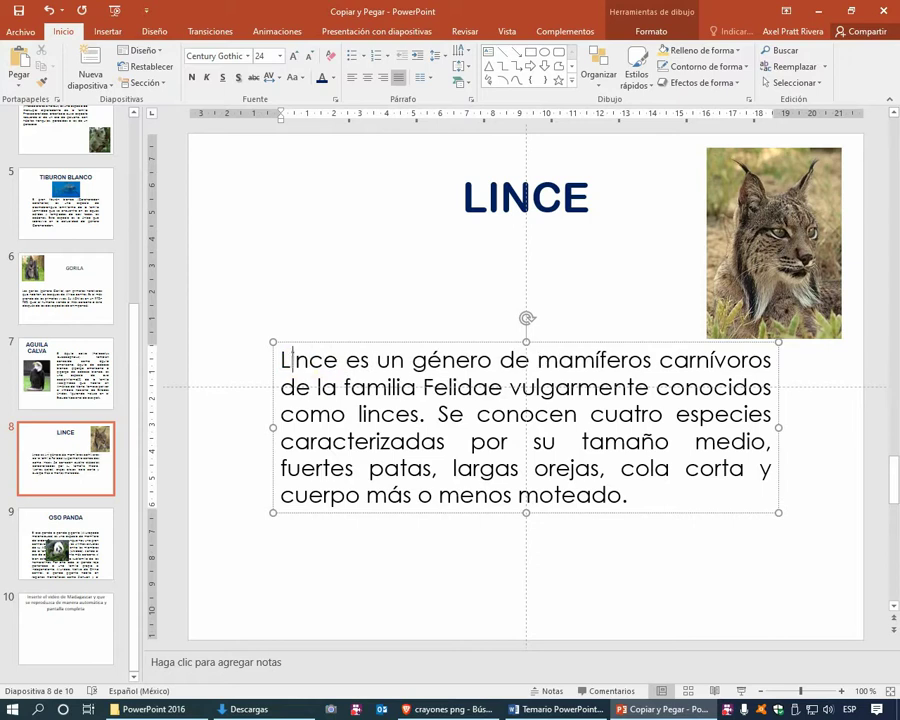
type("i")
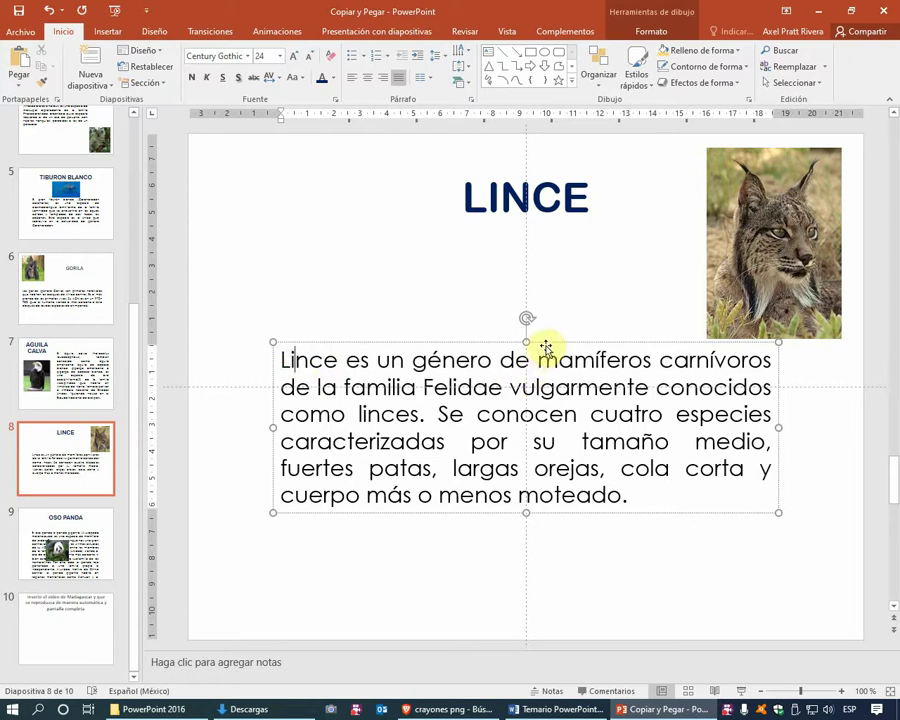
Narrow the LINCE description into a left column and move the lynx photo beside it.
left_click_drag(775, 428, 525, 408)
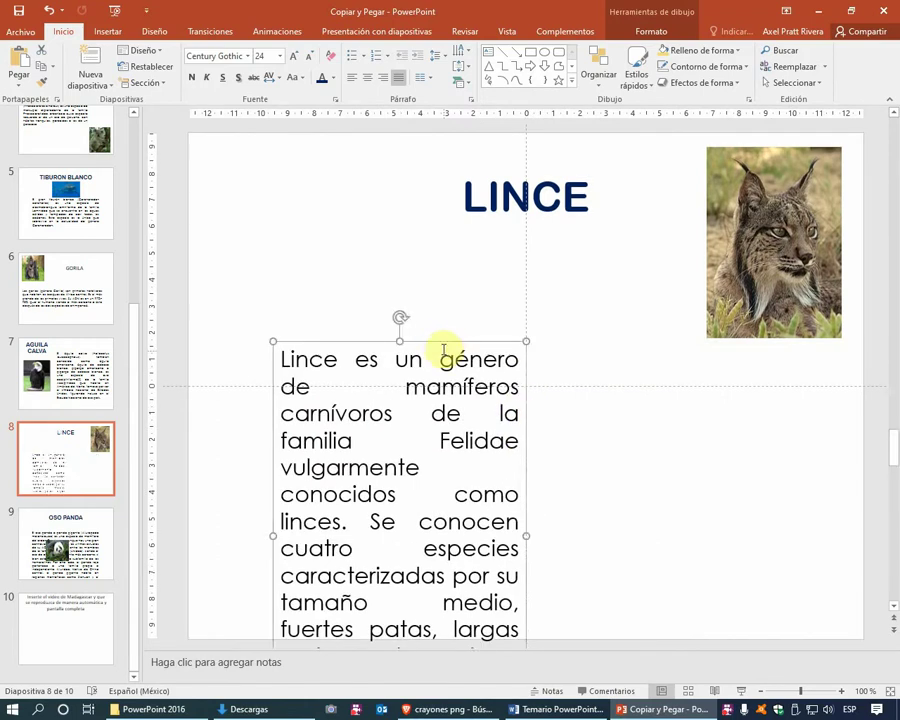
mouse_move(438, 340)
left_mouse_down()
mouse_move(392, 238)
mouse_move(404, 225)
mouse_move(396, 226)
left_mouse_up()
mouse_move(744, 234)
left_mouse_down()
mouse_move(655, 392)
mouse_move(600, 464)
left_mouse_up()
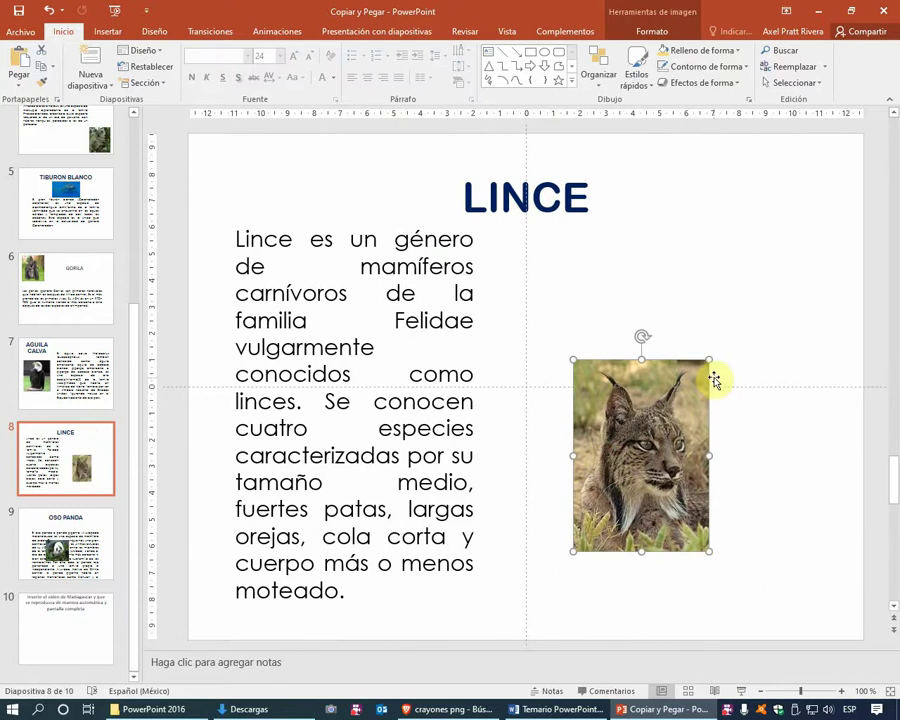
mouse_move(701, 415)
left_mouse_down()
mouse_move(750, 239)
mouse_move(735, 308)
left_mouse_up()
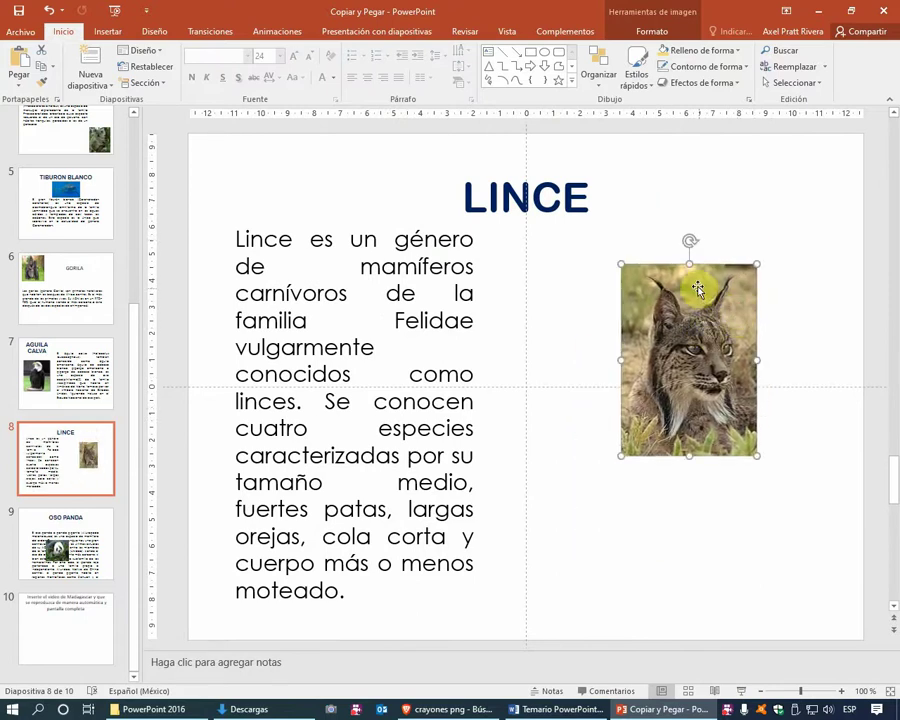
left_click_drag(688, 312, 667, 372)
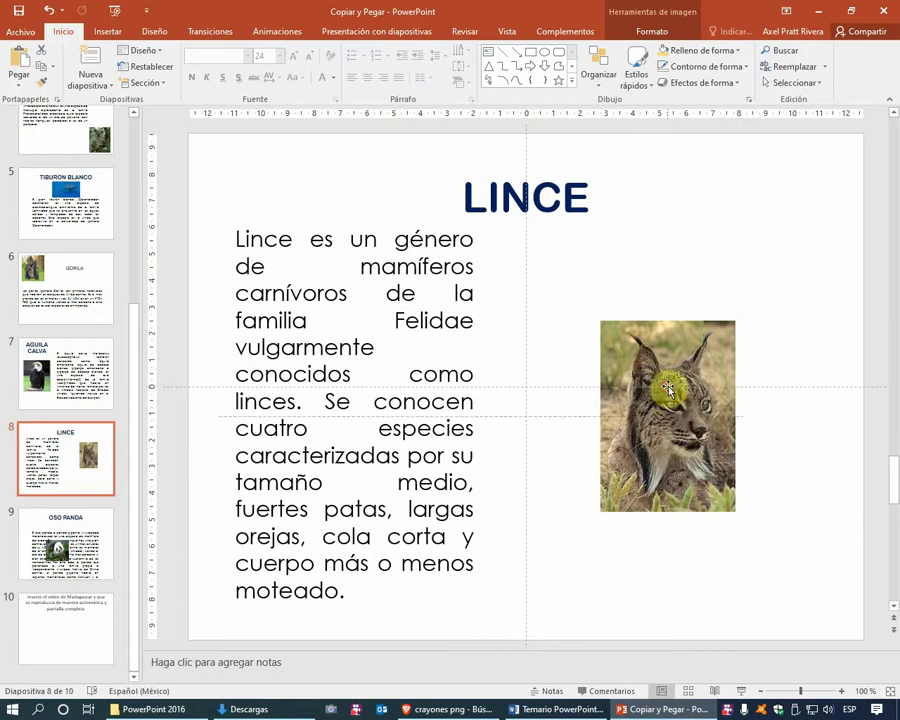
Resize the lynx photo into a taller portrait right of the text, undoing the oversized stretch.
left_click_drag(737, 322, 781, 257)
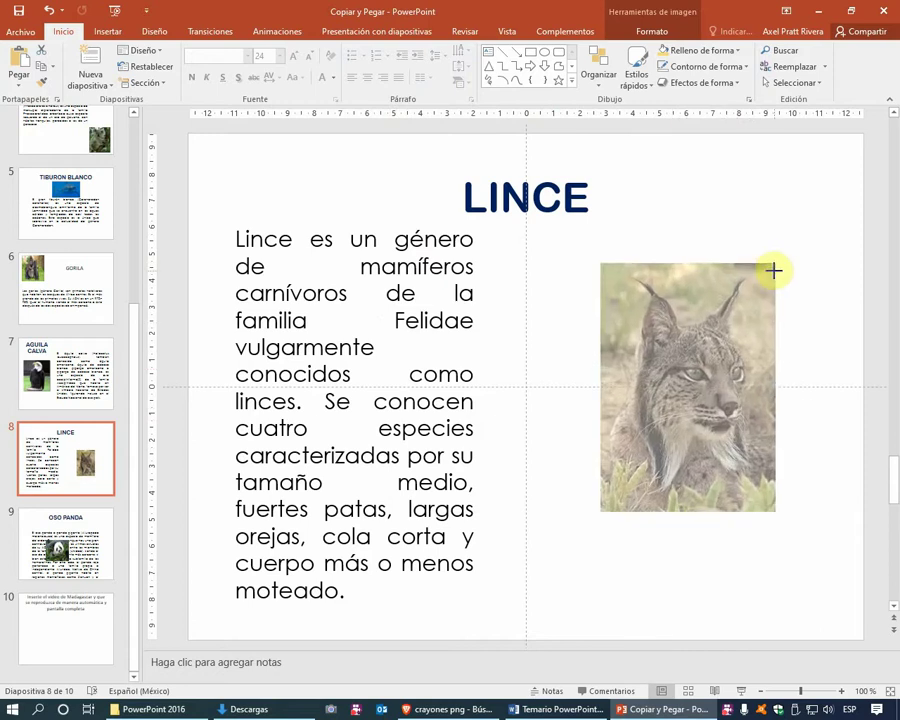
left_click_drag(690, 256, 690, 168)
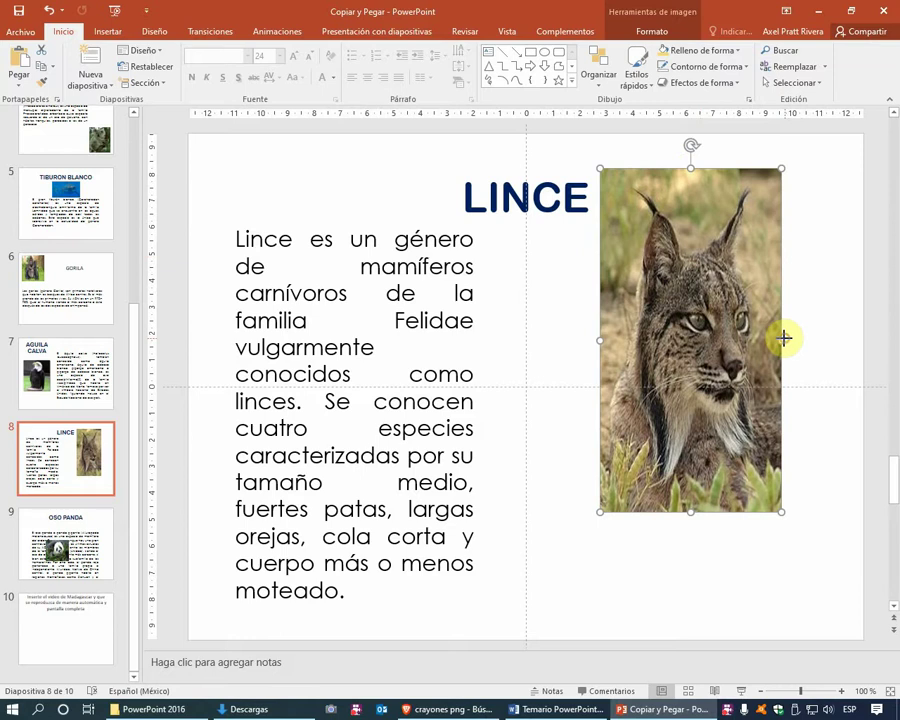
left_click_drag(781, 340, 863, 340)
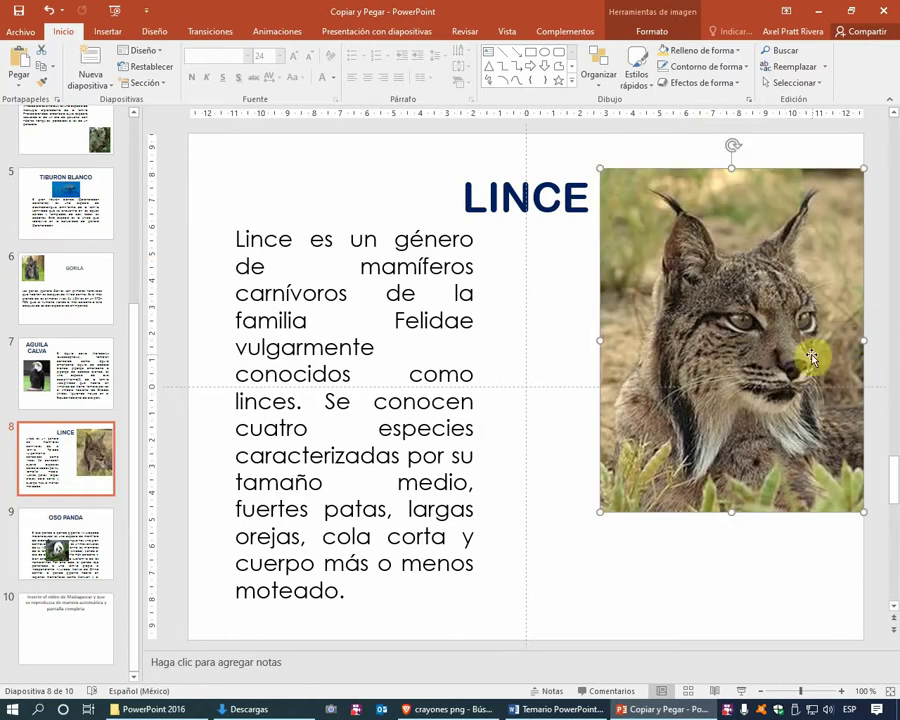
key("ctrl+z")
key("ctrl+z")
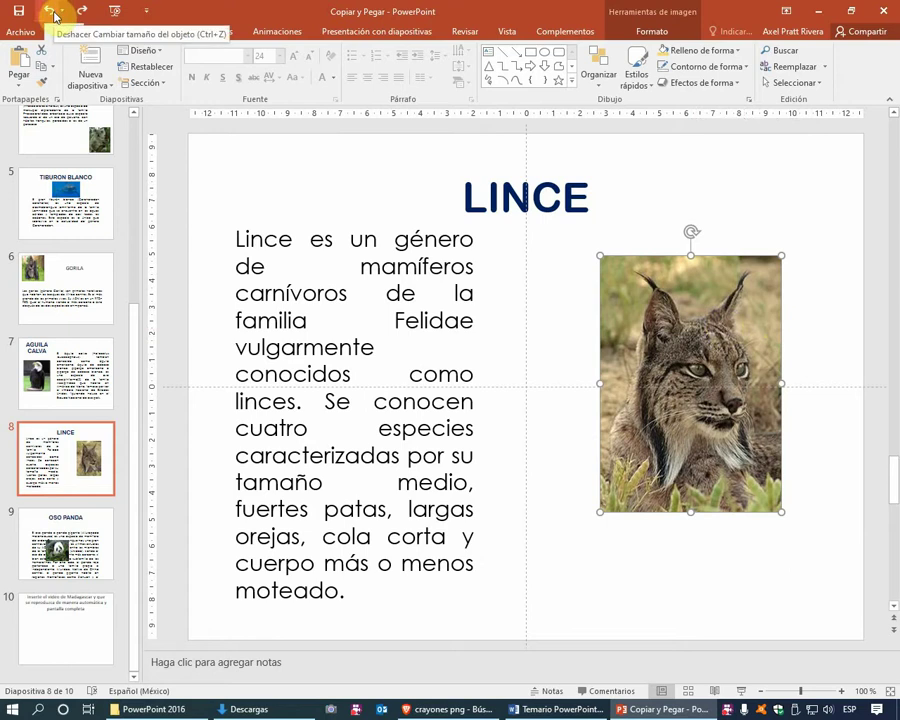
left_click_drag(651, 346, 648, 378)
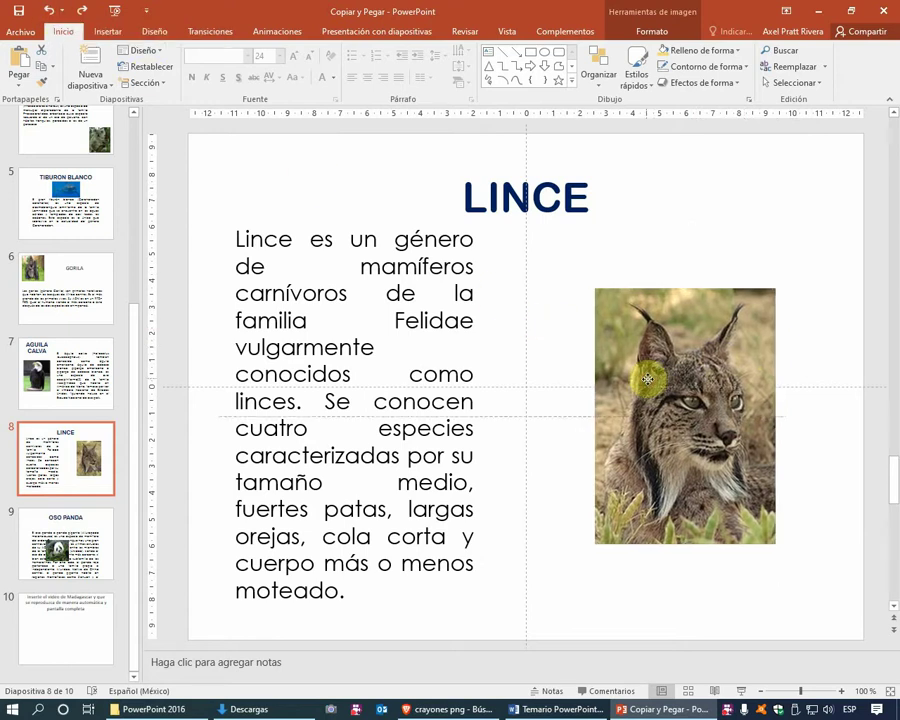
mouse_move(775, 288)
left_mouse_down()
mouse_move(794, 258)
mouse_move(732, 318)
left_mouse_up()
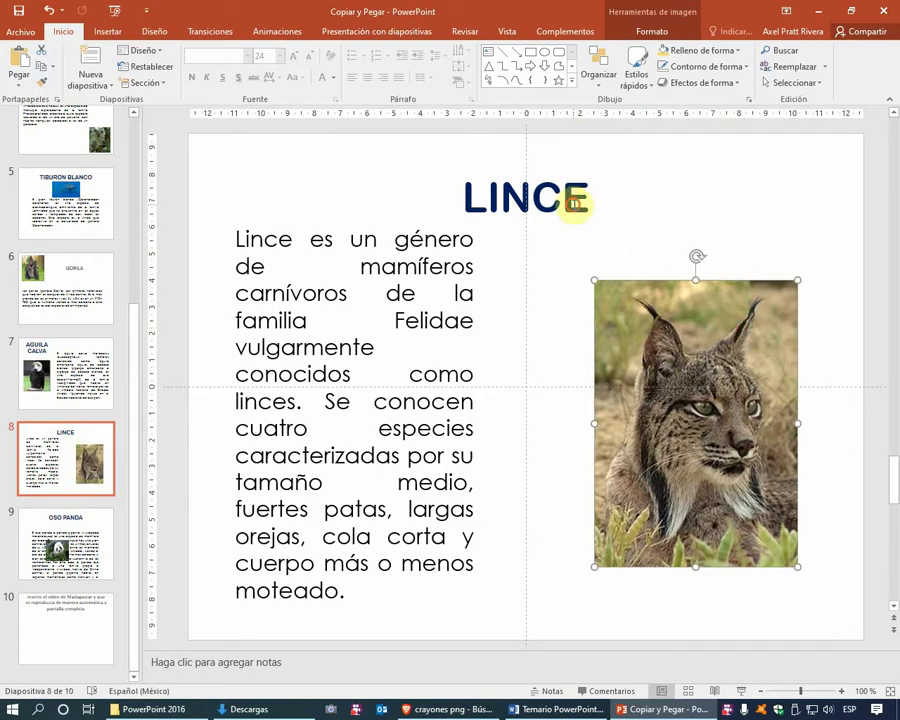
left_click(562, 205)
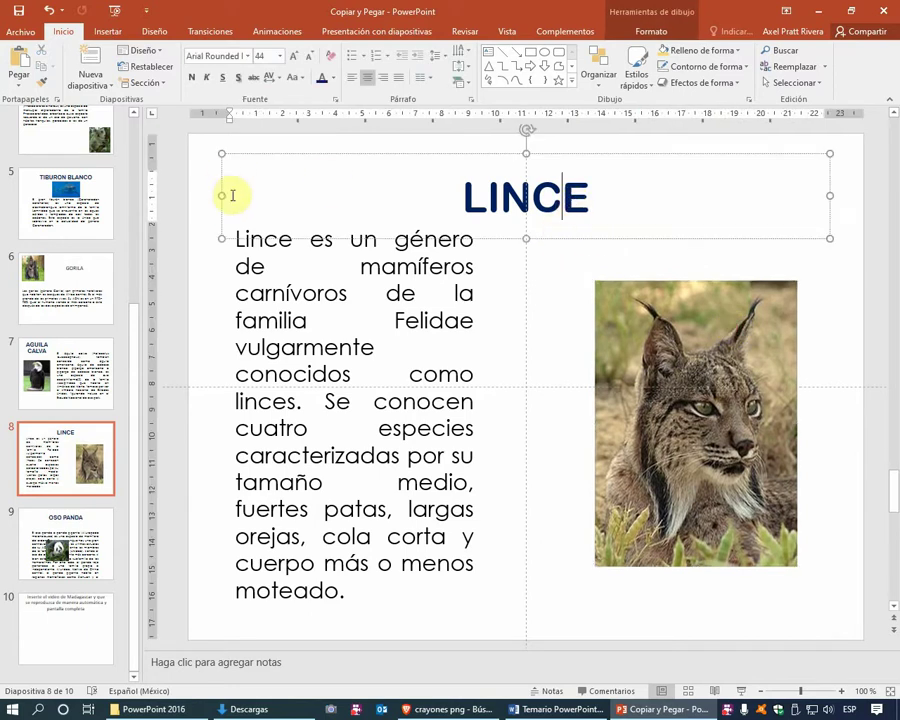
Move and narrow the LINCE title so it's centred above the lynx photo, then go to slide 9.
left_click_drag(222, 195, 524, 199)
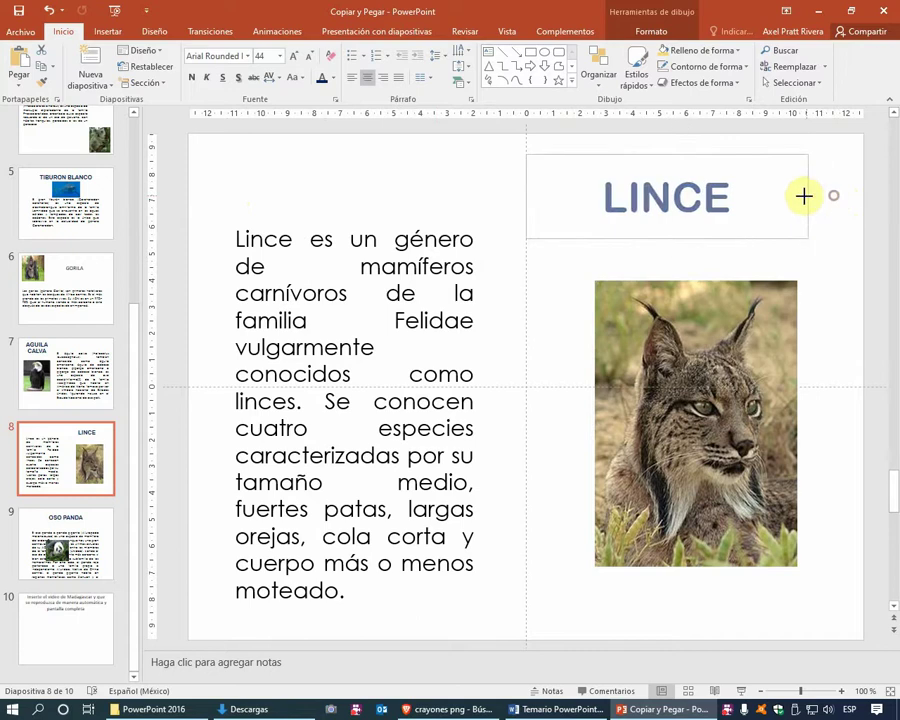
left_click_drag(833, 196, 778, 197)
left_click_drag(708, 238, 756, 265)
left_click(568, 337)
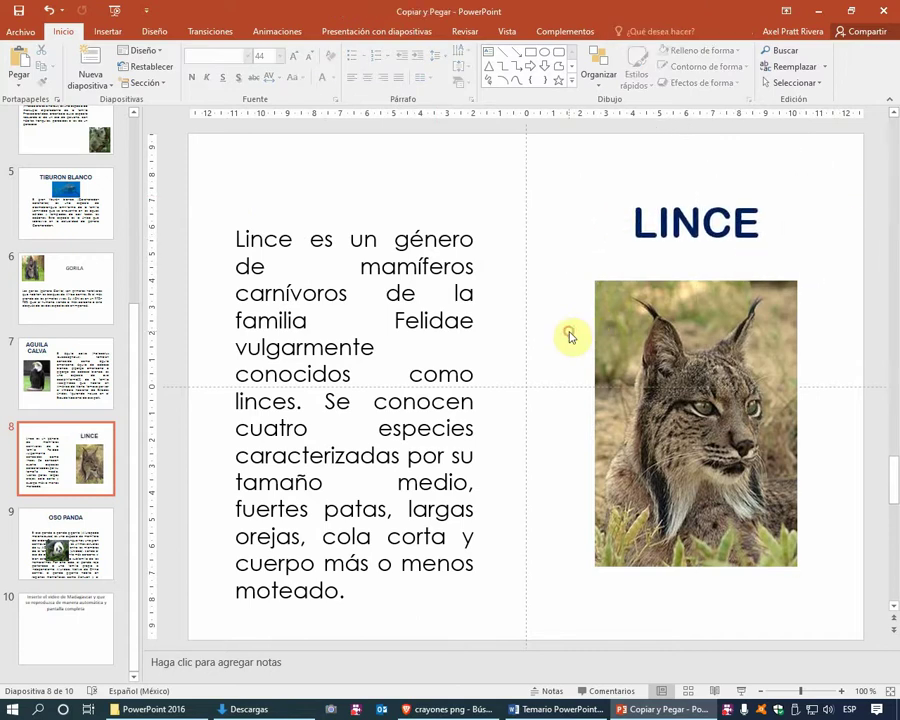
left_click(65, 540)
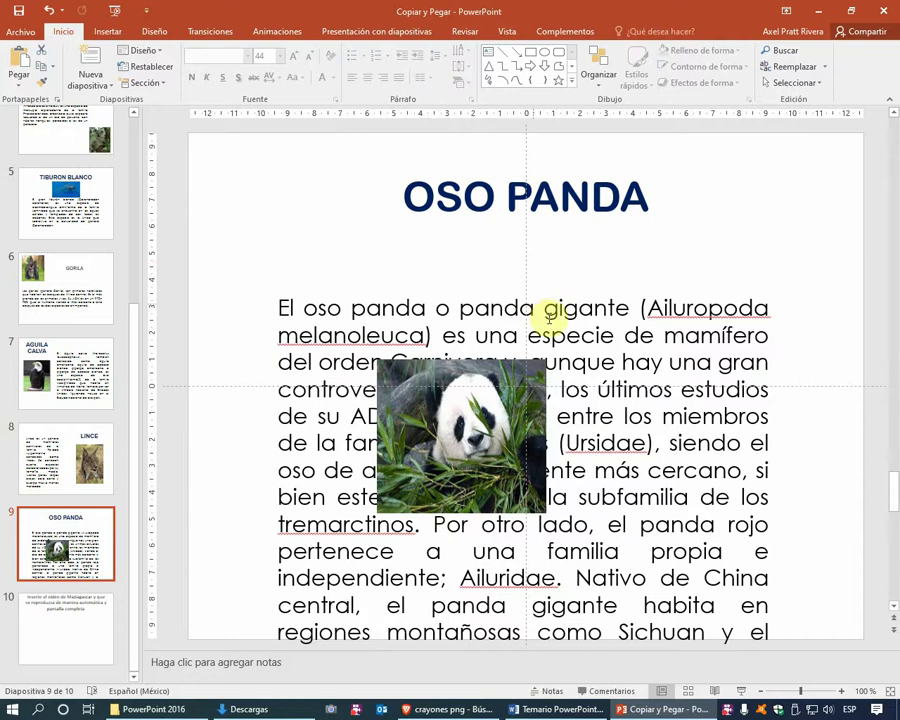
Try different panda photo positions, checking the picture format and layering options.
mouse_move(485, 412)
left_mouse_down()
mouse_move(777, 249)
mouse_move(778, 199)
left_mouse_up()
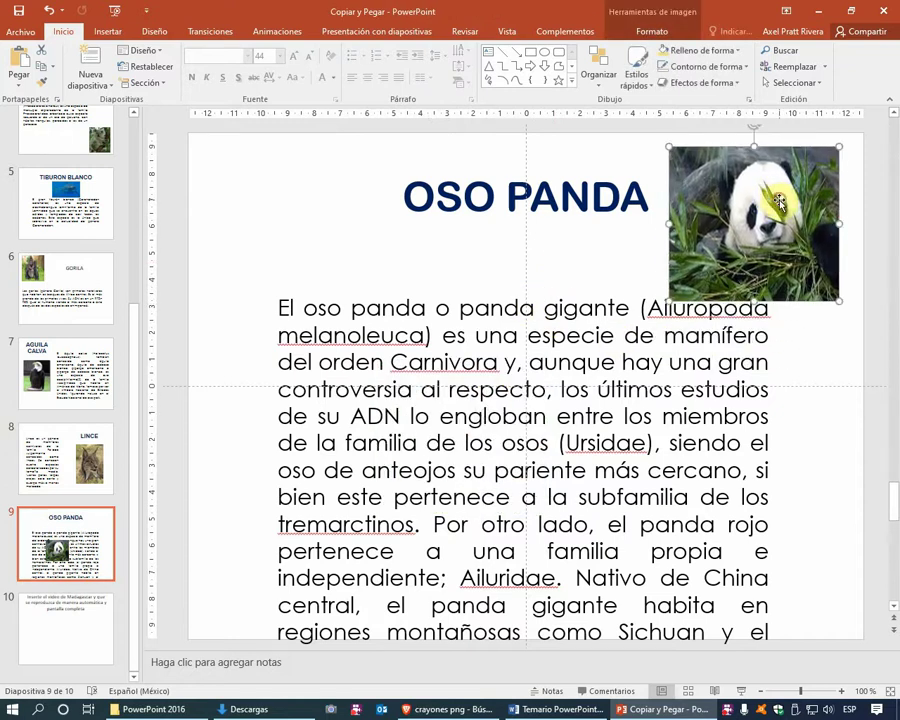
left_click(655, 36)
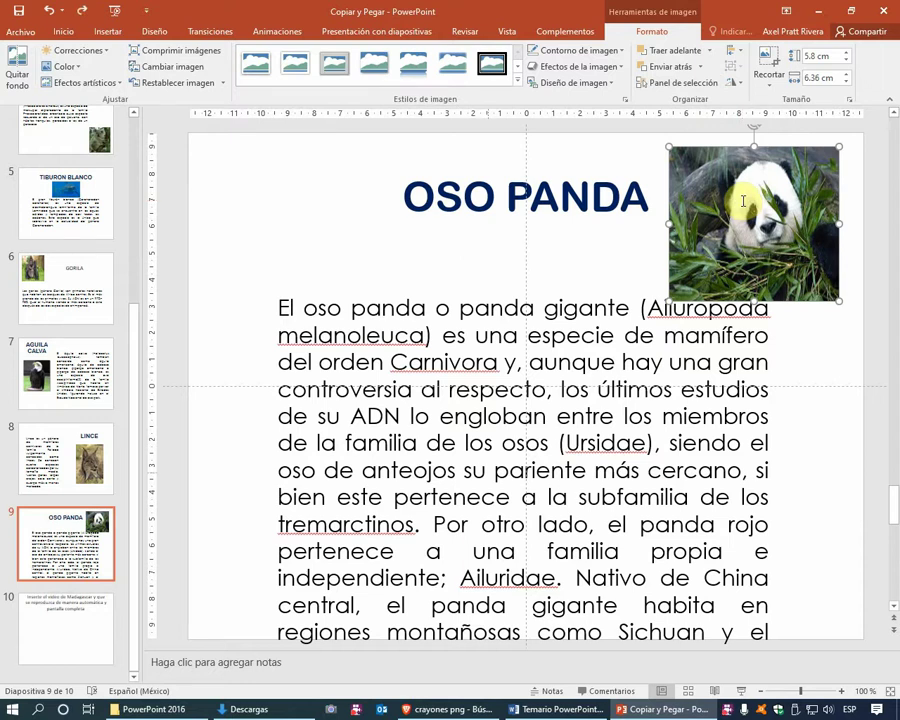
left_click_drag(741, 234, 752, 255)
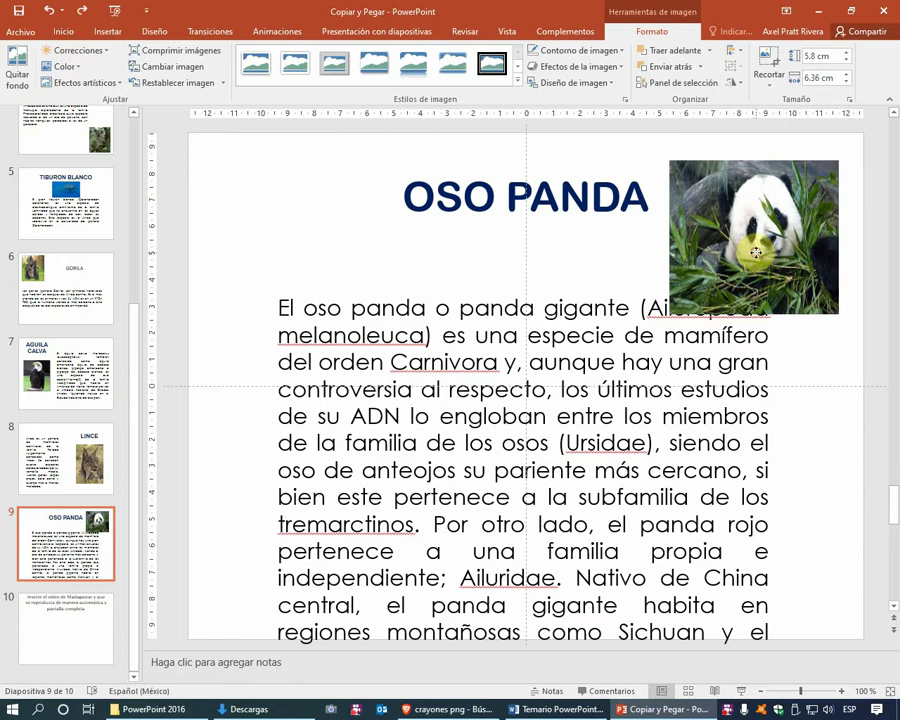
left_click(756, 253)
left_click_drag(756, 253, 515, 474)
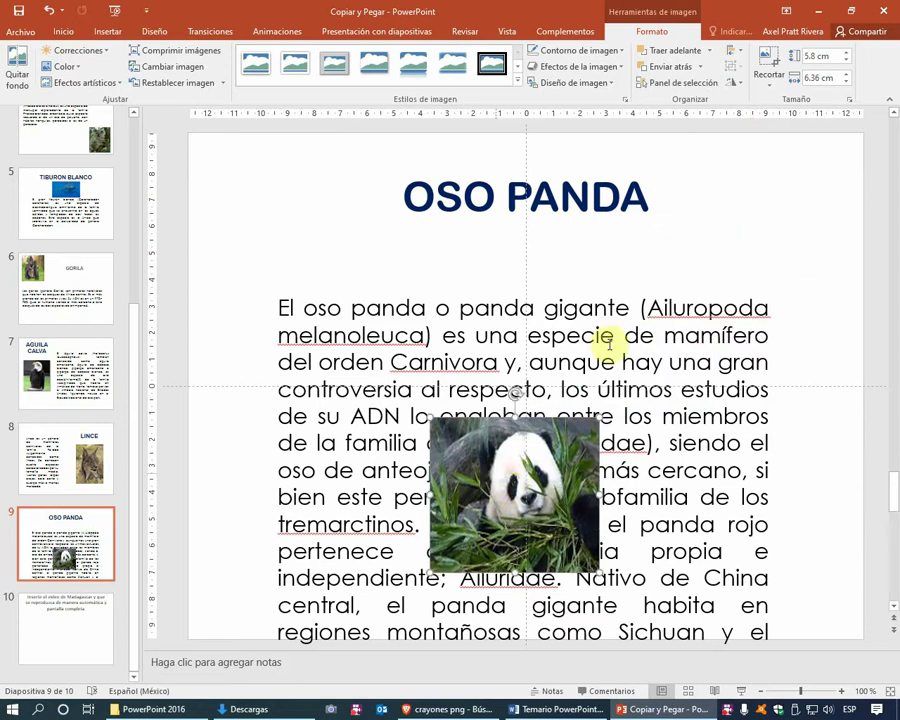
left_click(701, 67)
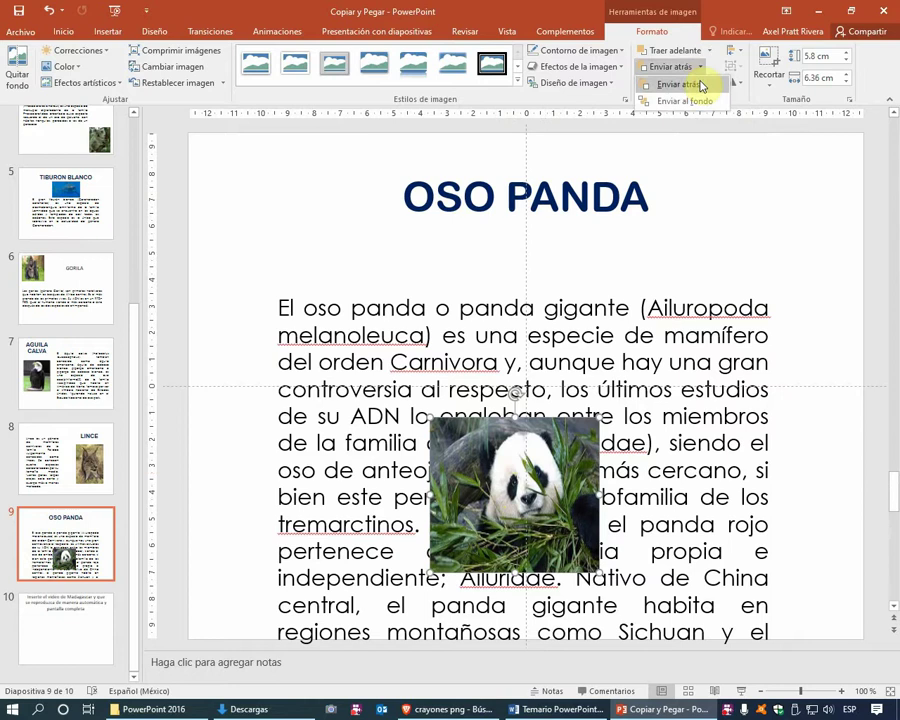
left_click(700, 100)
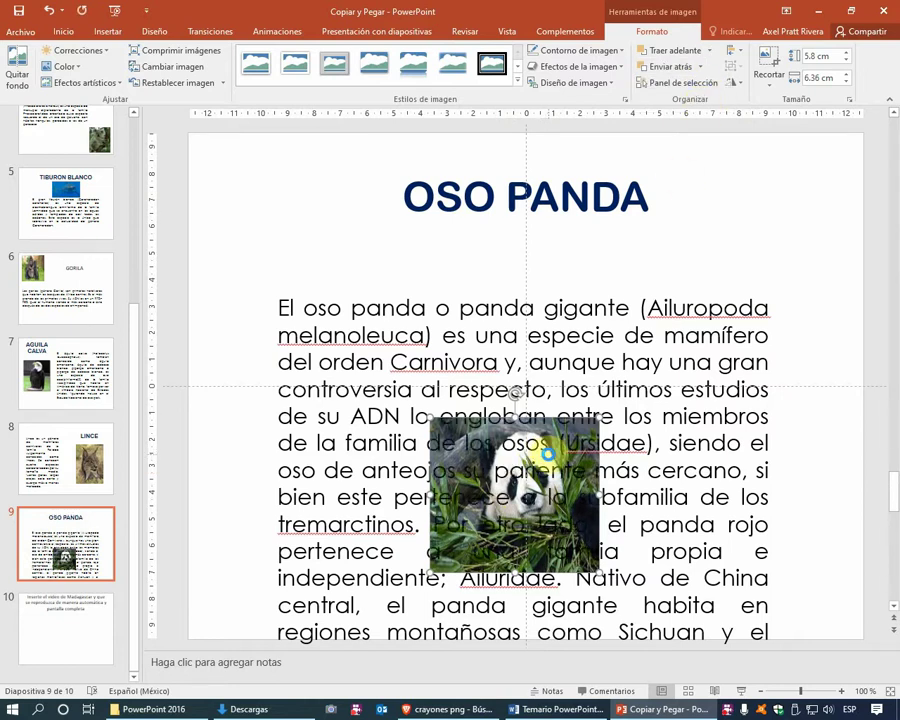
Place the panda photo top-right beside the OSO PANDA title, shrunk to 5.25 × 5.76 cm.
mouse_move(548, 454)
left_mouse_down()
mouse_move(799, 200)
mouse_move(803, 179)
left_mouse_up()
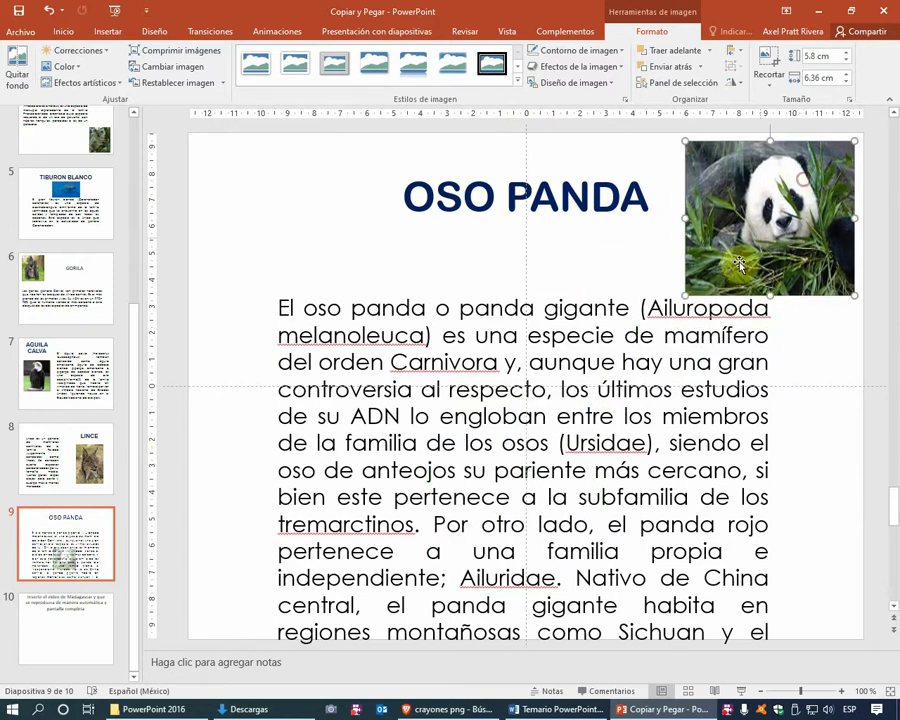
left_click_drag(686, 297, 700, 280)
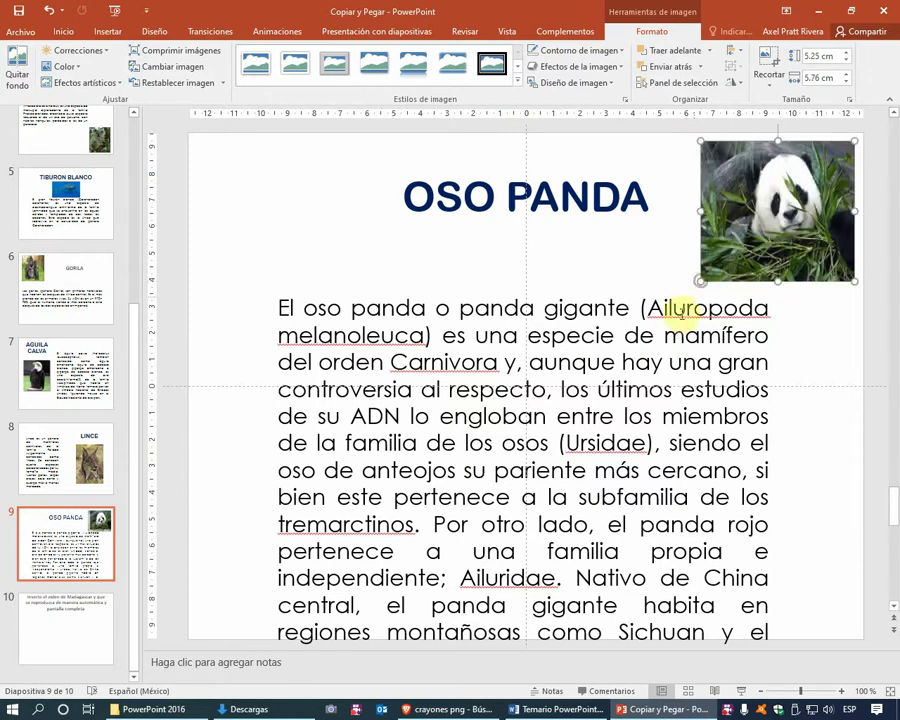
left_click(671, 309)
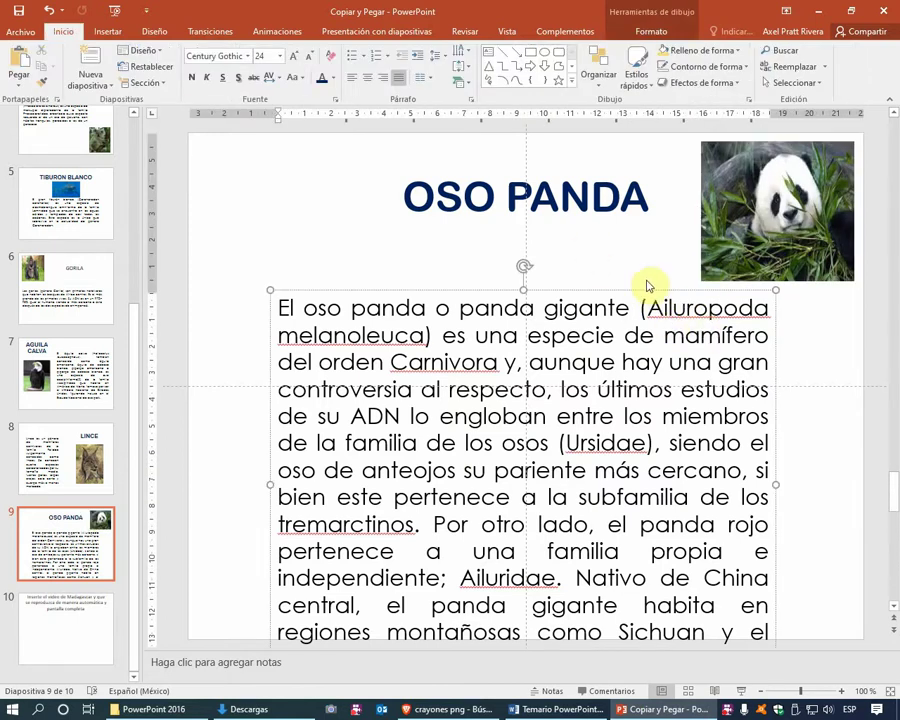
left_click(811, 363)
left_click(90, 548)
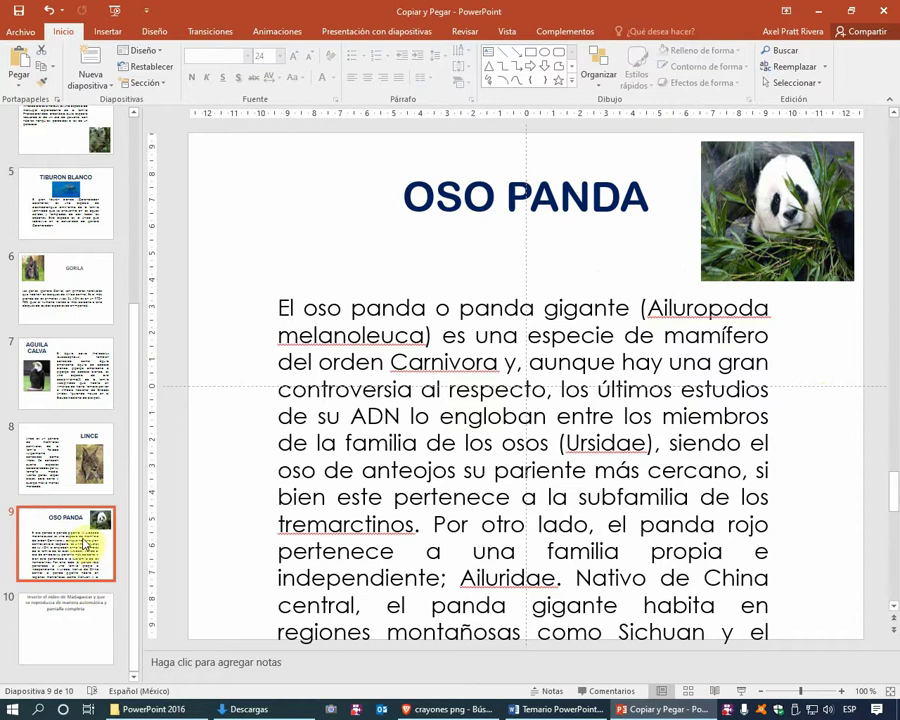
Review the TIGRE, OSO POLAR, KOALA and TIBURON BLANCO slides.
scroll(80, 536, "up", 3)
scroll(80, 538, "up", 3)
scroll(86, 540, "up", 1)
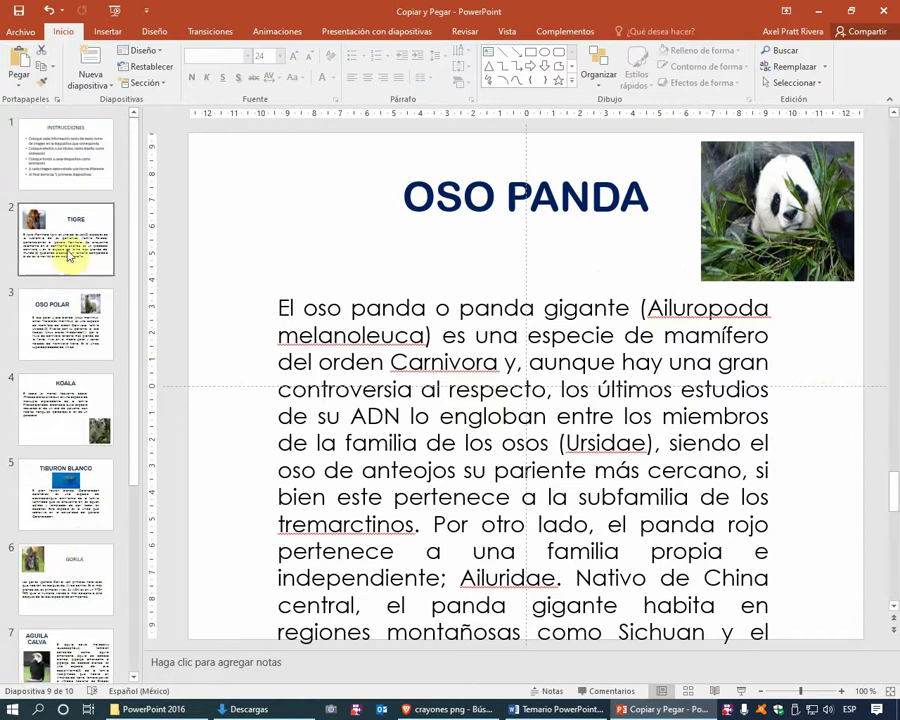
left_click(70, 250)
left_click(73, 318)
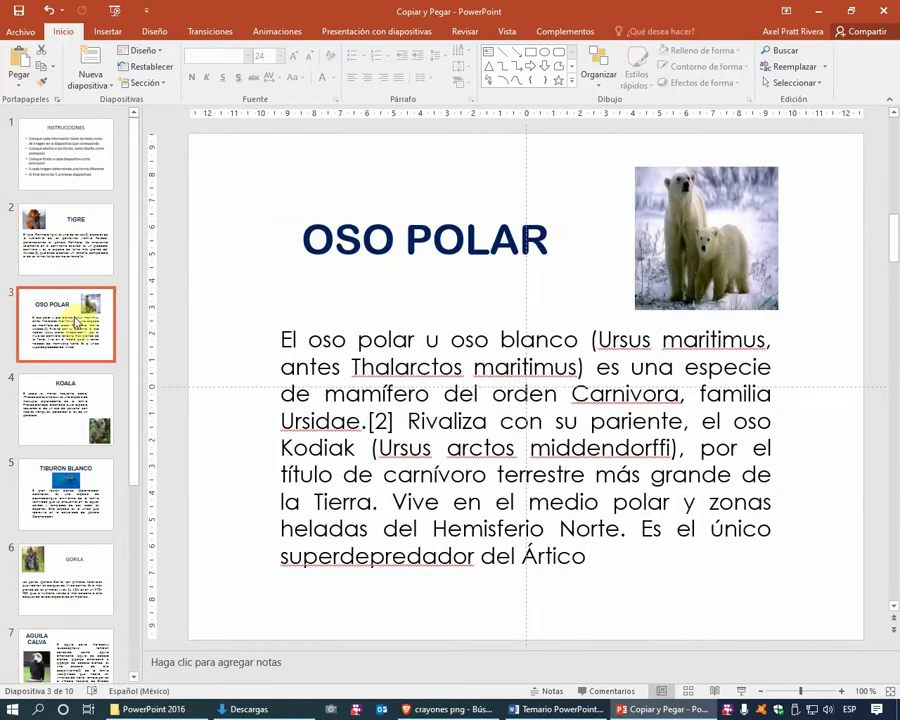
left_click(68, 406)
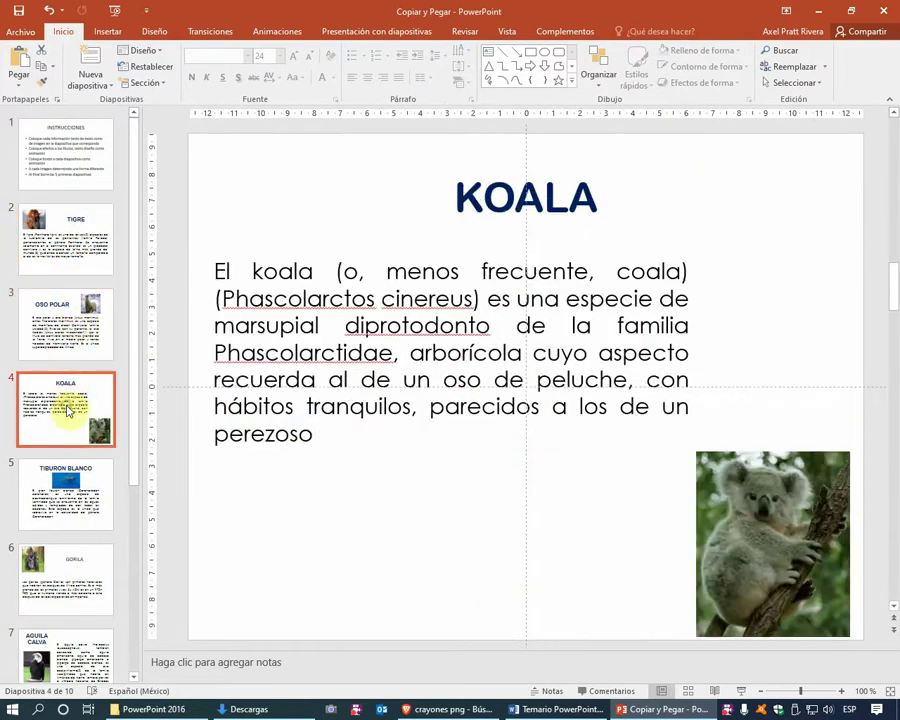
left_click(68, 483)
Review GORILA, AGUILA CALVA, LINCE and OSO PANDA, ending on slide 10's Madagascar video task.
scroll(75, 440, "down", 1)
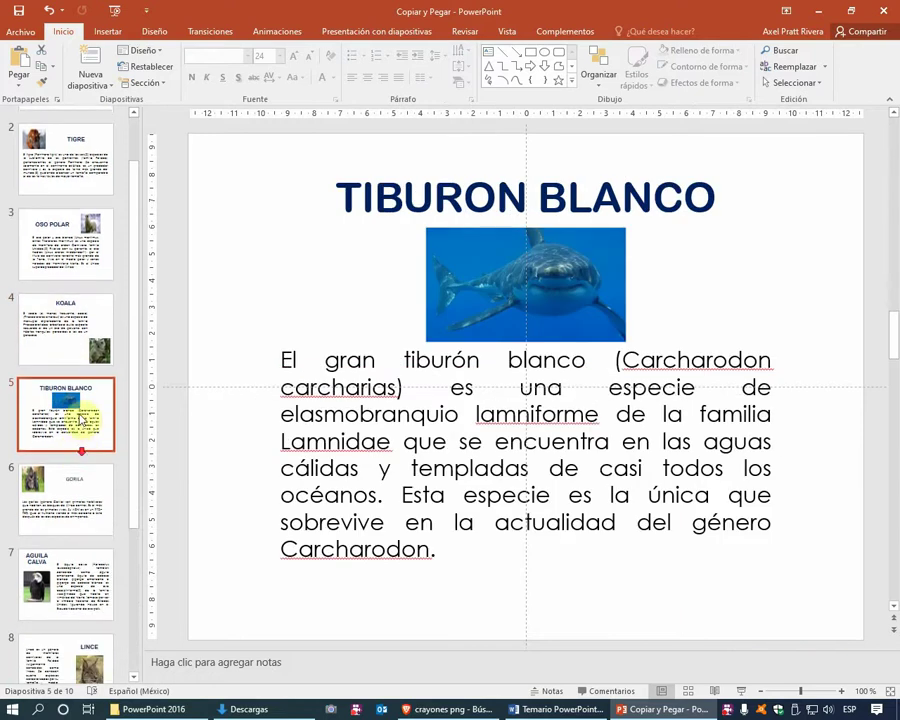
left_click(82, 488)
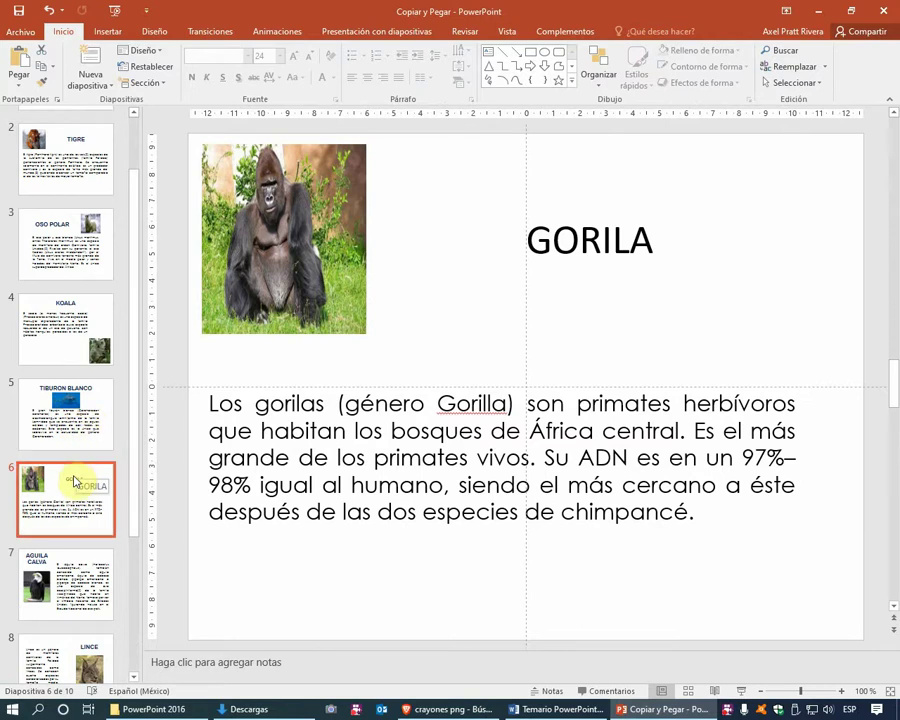
scroll(75, 490, "down", 3)
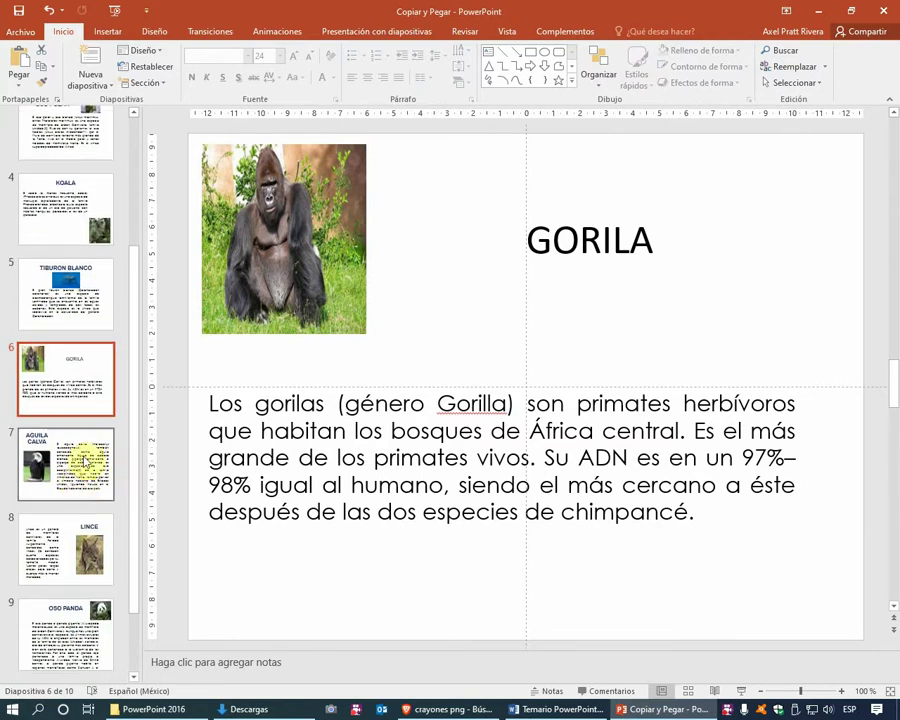
left_click(86, 462)
scroll(86, 462, "down", 2)
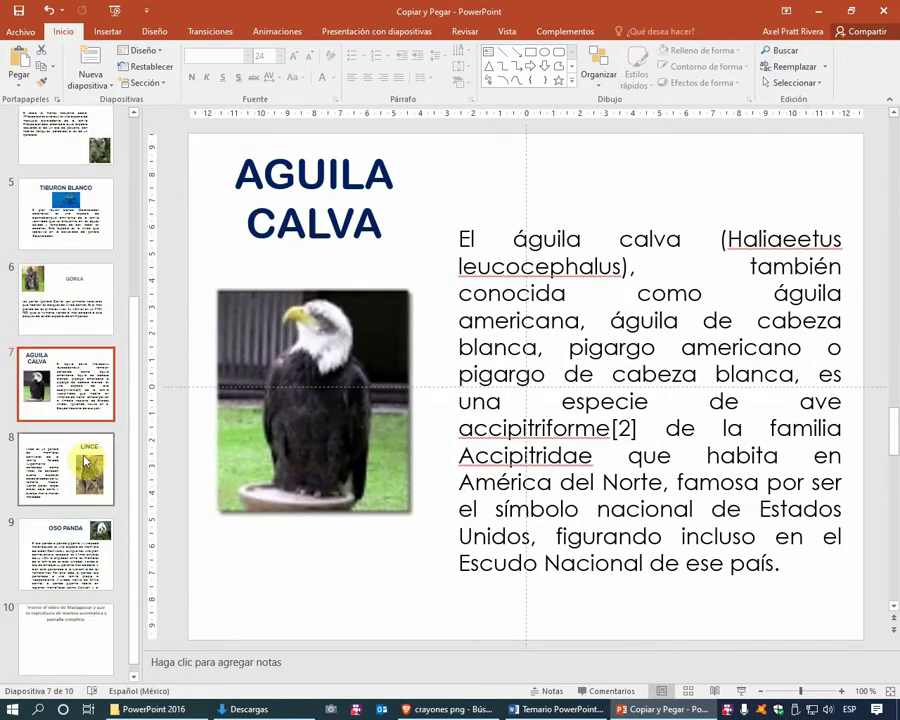
left_click(86, 460)
left_click(62, 530)
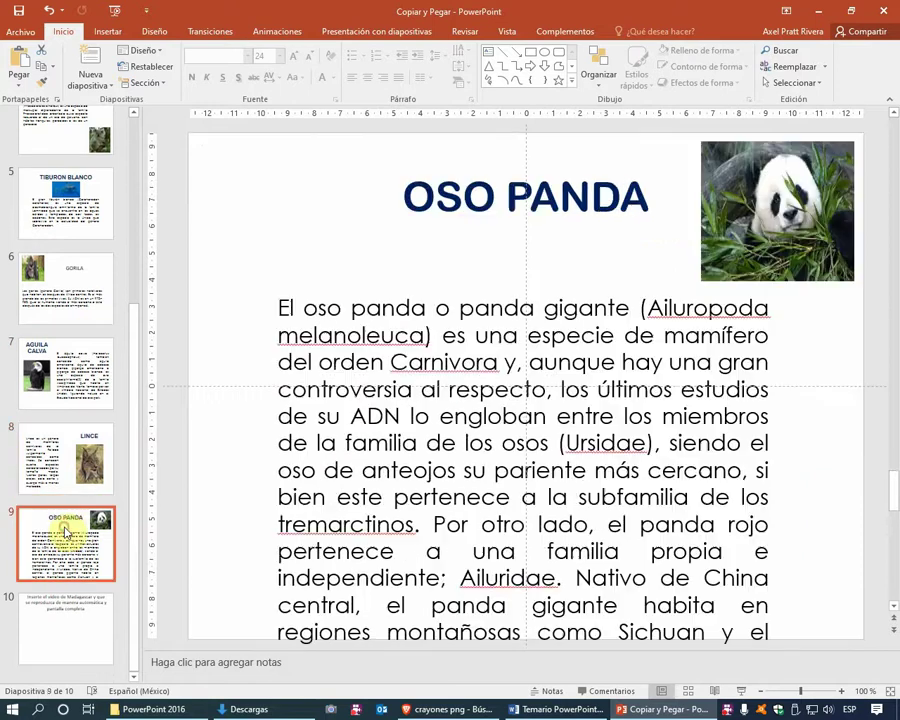
left_click(64, 605)
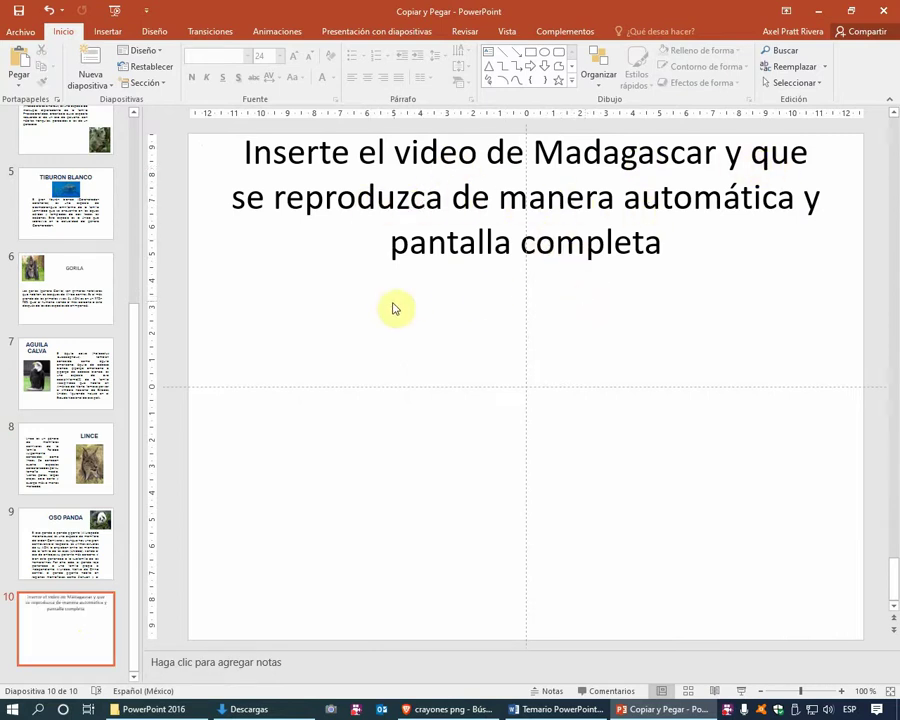
left_click(108, 33)
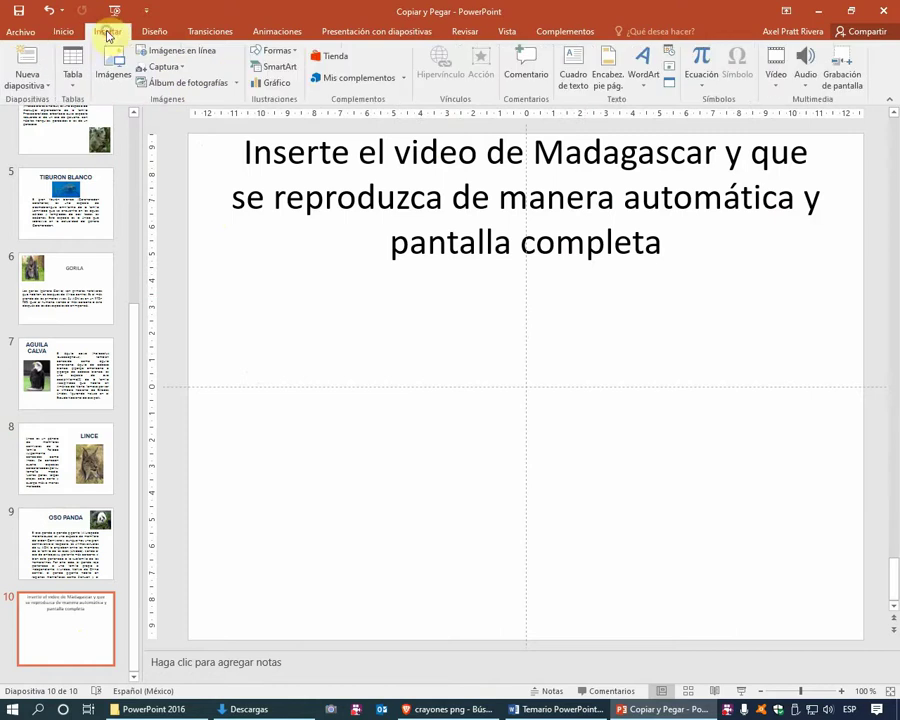